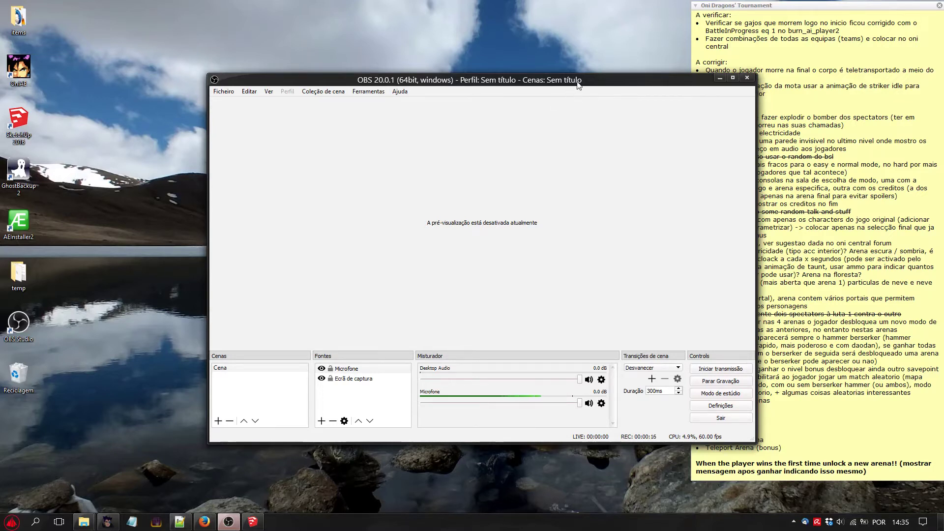
left_click_drag(578, 85, 495, 74)
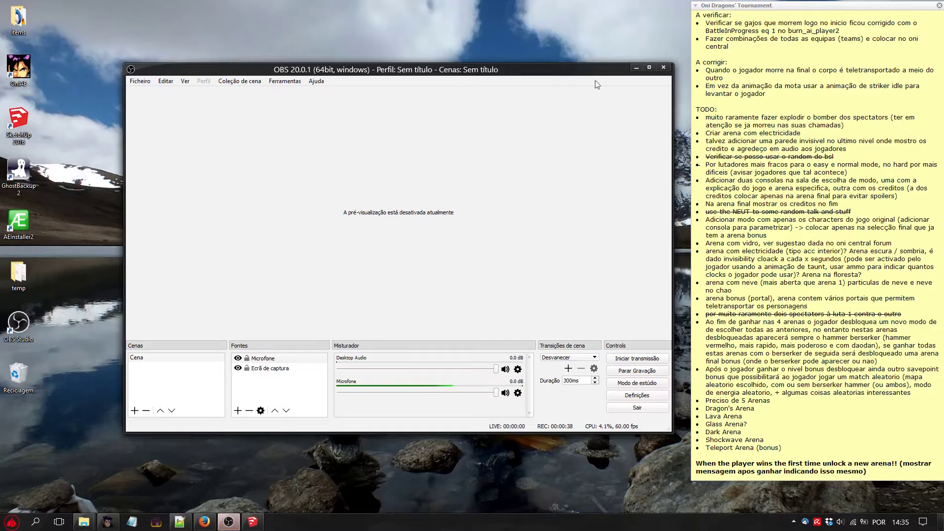
left_click_drag(589, 76, 627, 69)
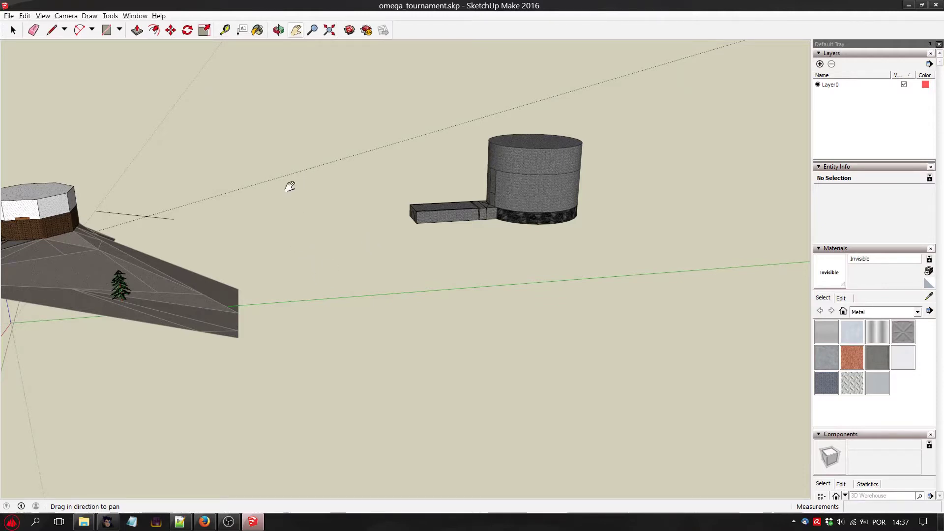
Examine the stone tower, its attached corridor and the hilltop arena, including the empty ground between them.
left_click_drag(288, 186, 647, 156)
left_click_drag(393, 182, 283, 217)
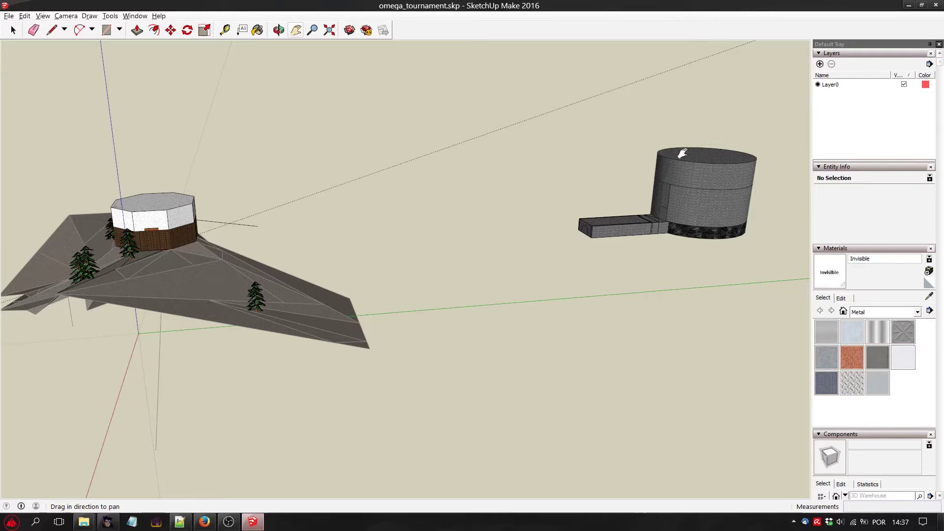
scroll(690, 178, "up", 3)
left_click_drag(682, 198, 596, 205)
left_click_drag(392, 231, 467, 230)
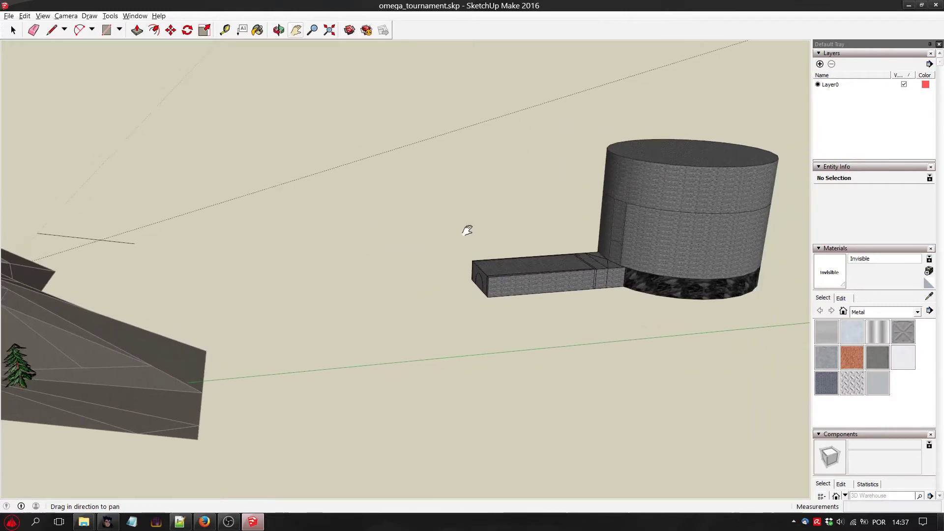
left_click(278, 30)
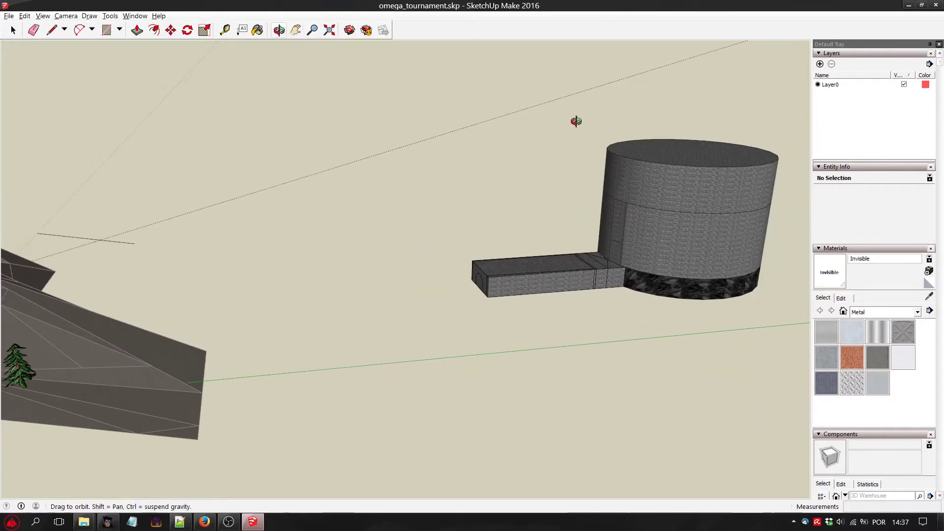
left_click_drag(576, 121, 324, 212)
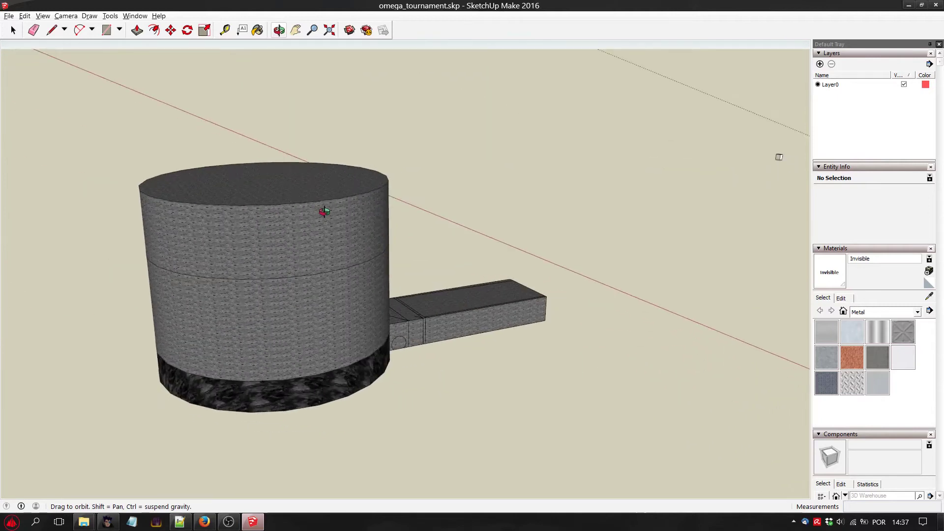
scroll(324, 212, "down", 6)
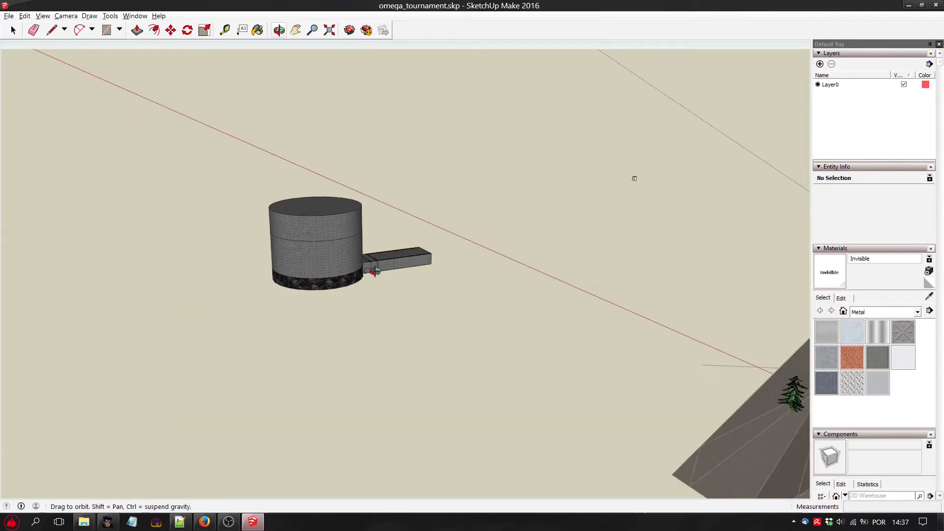
left_click_drag(374, 271, 459, 295)
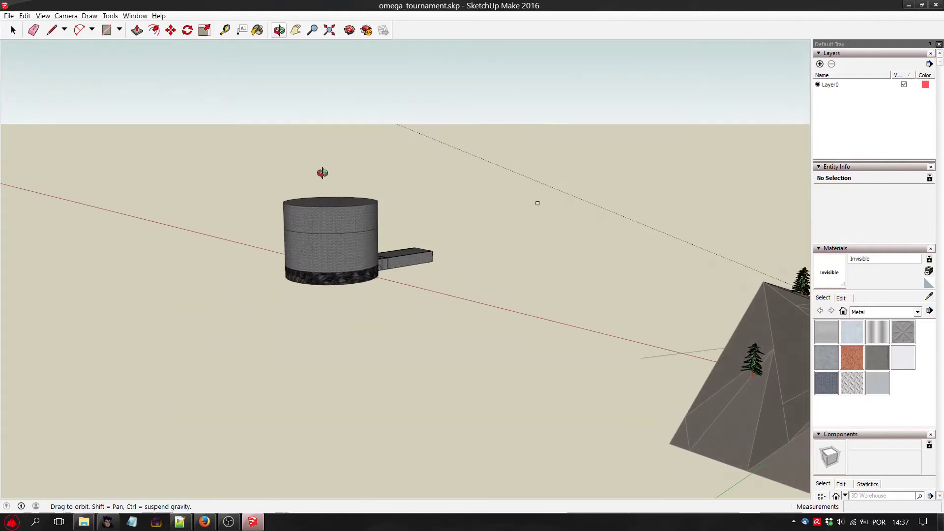
left_click(296, 30)
left_click_drag(447, 239, 280, 181)
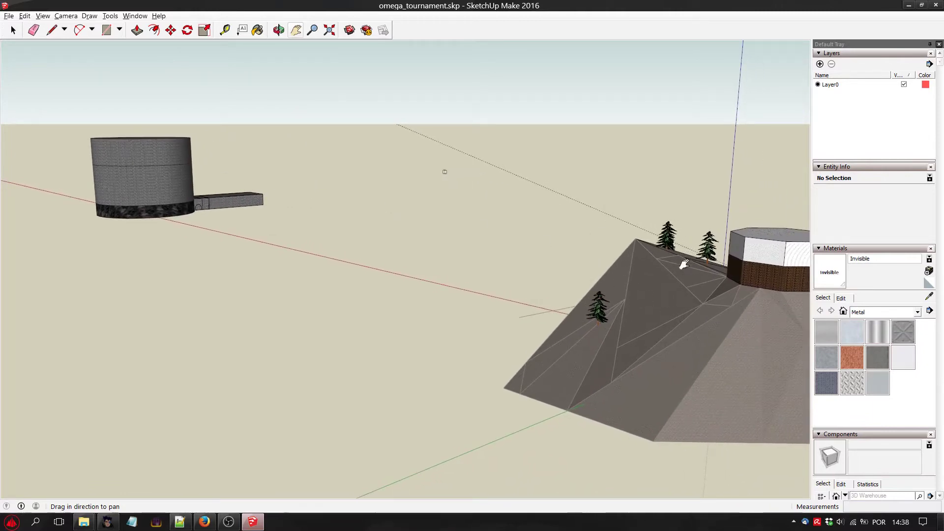
left_click_drag(702, 319, 542, 301)
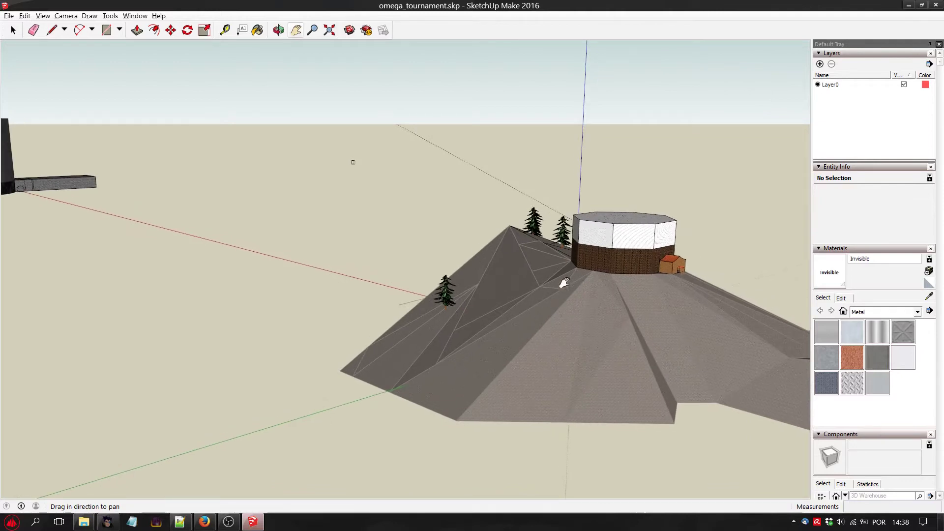
left_click_drag(318, 298, 580, 311)
left_click_drag(424, 280, 595, 324)
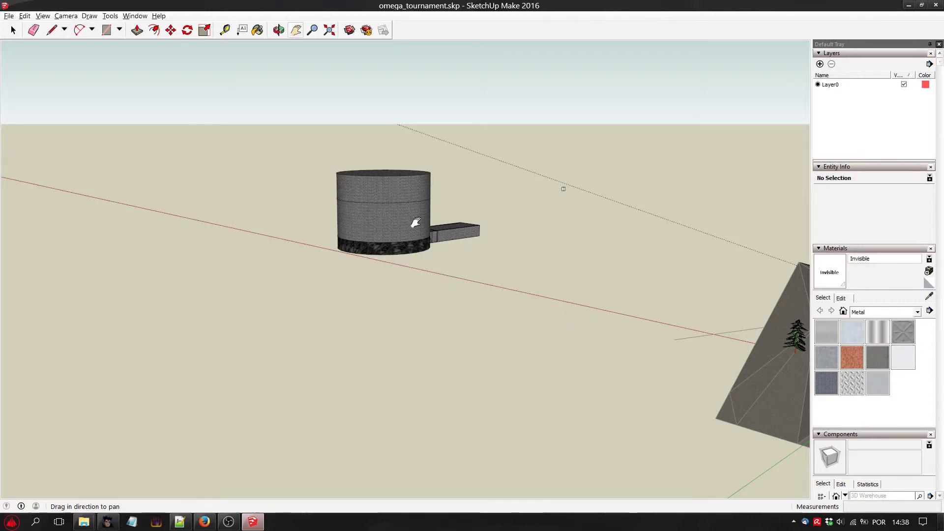
left_click_drag(416, 223, 436, 347)
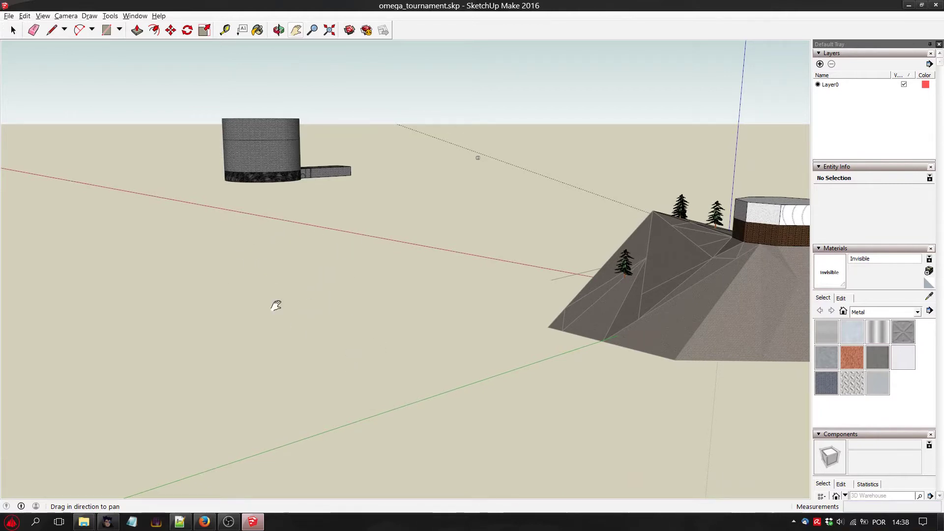
left_click_drag(276, 269, 227, 272)
Draw a rectangle about 51438.5 by 19078.4 cm on the empty ground in front of the stone tower.
left_click(67, 17)
left_click(94, 26)
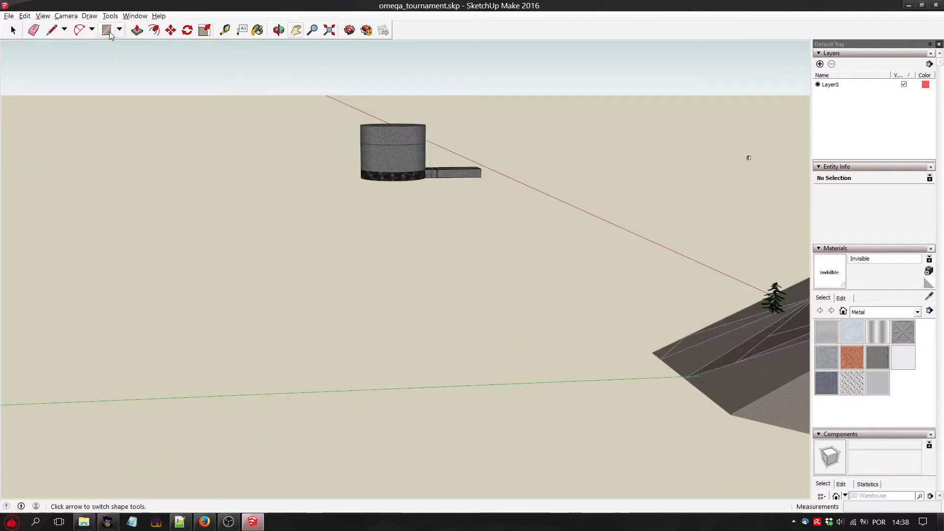
left_click(107, 30)
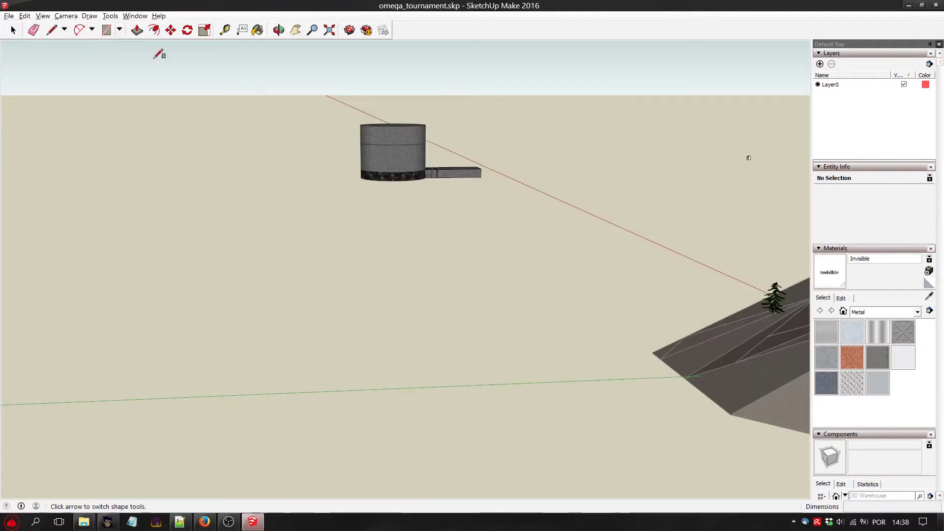
left_click(368, 210)
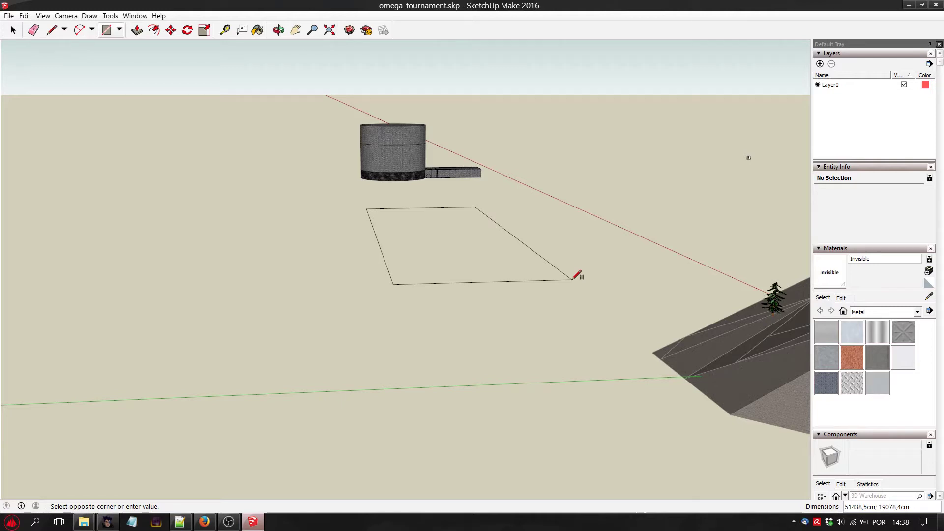
left_click(572, 279)
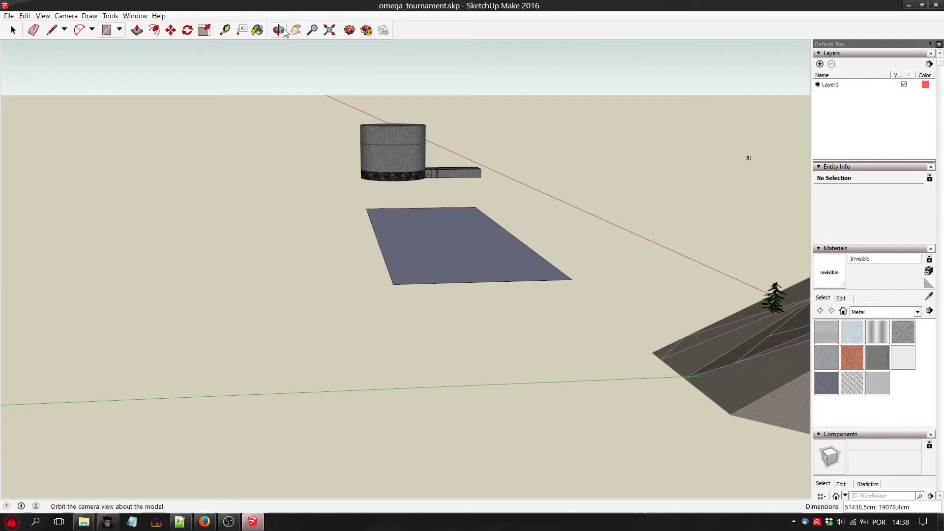
Select the new ground rectangle with all its edges and pick it up near its centre with the Move tool.
left_click(283, 30)
left_click_drag(701, 246, 623, 223)
left_click(13, 30)
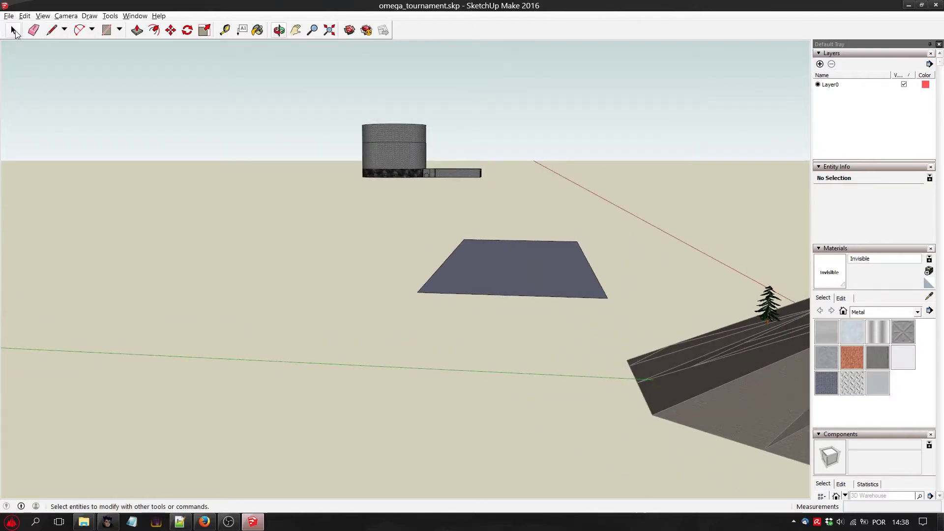
left_click_drag(377, 212, 627, 325)
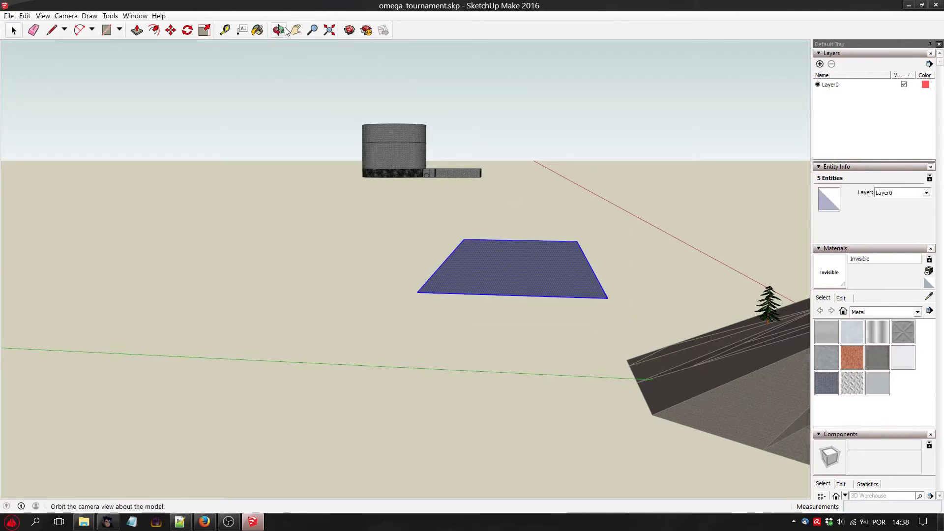
left_click(170, 31)
left_click(502, 268)
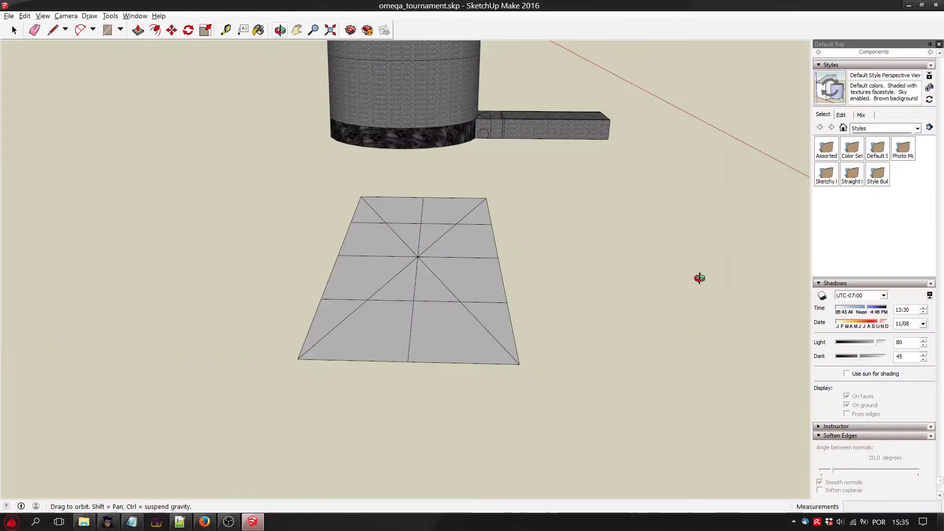
Select the whole subdivided ground rectangle in front of the tower and reverse its faces.
left_click_drag(369, 138, 413, 119)
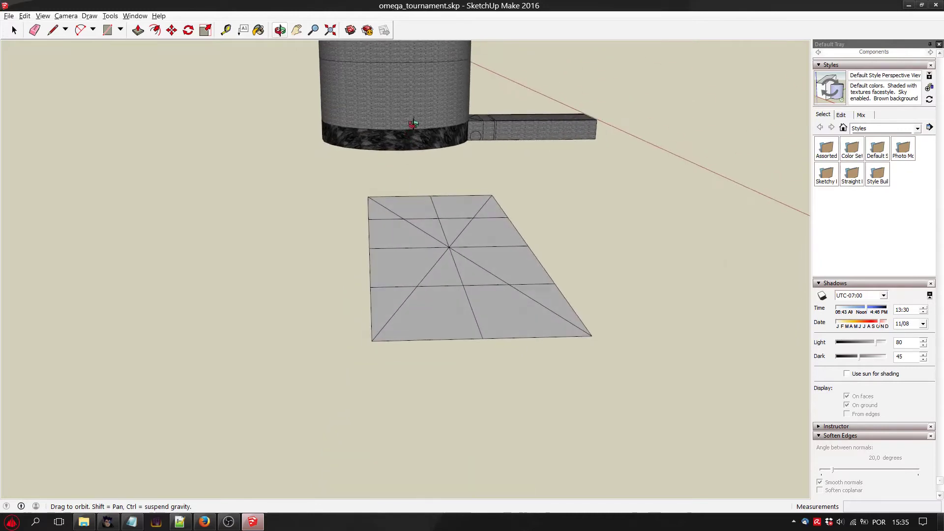
left_click_drag(434, 215, 429, 233)
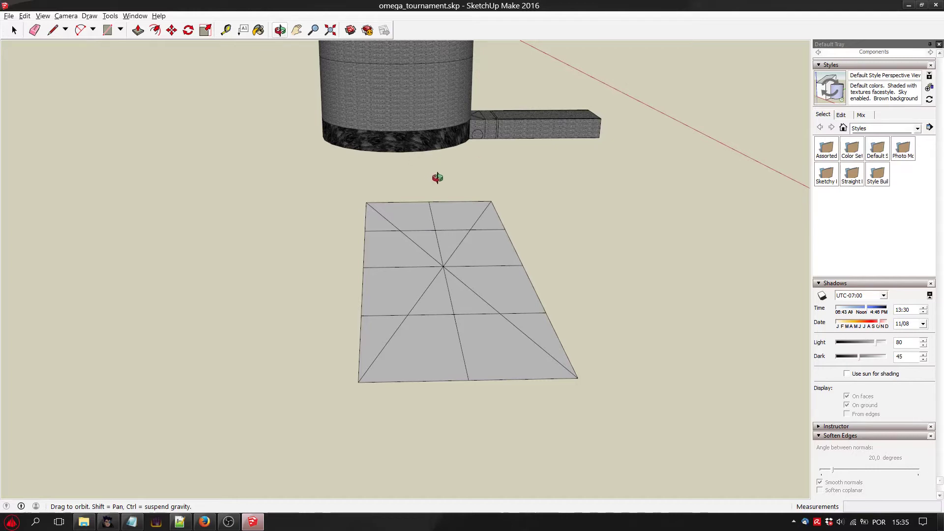
left_click_drag(436, 181, 453, 171)
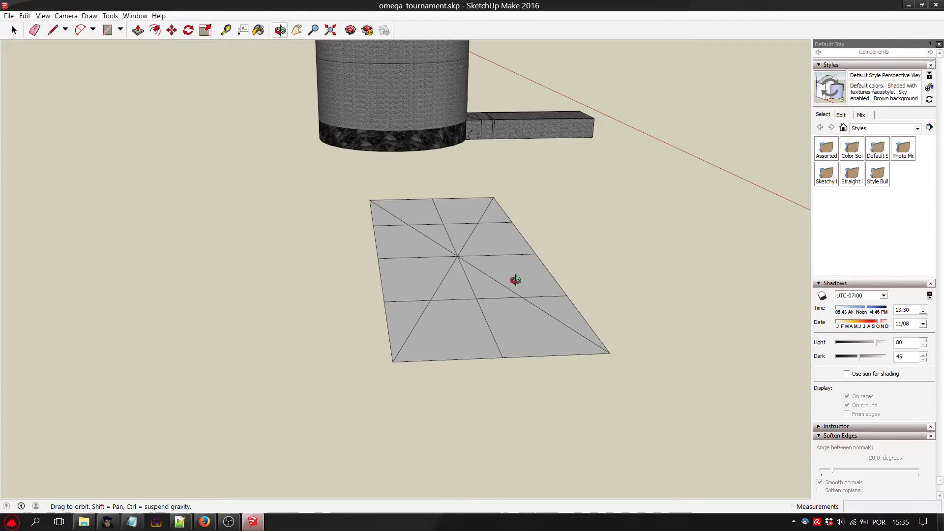
left_click_drag(515, 280, 491, 288)
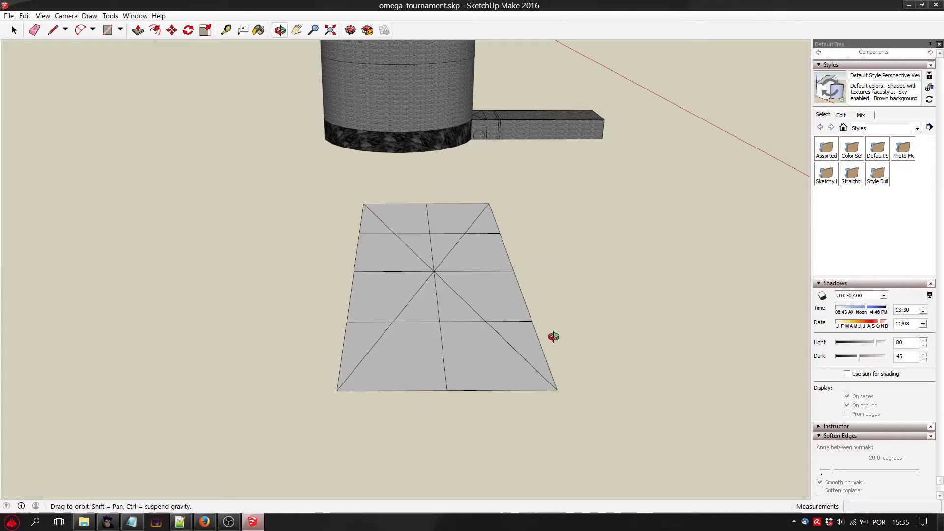
mouse_move(466, 291)
left_mouse_down()
mouse_move(499, 243)
mouse_move(472, 296)
left_mouse_up()
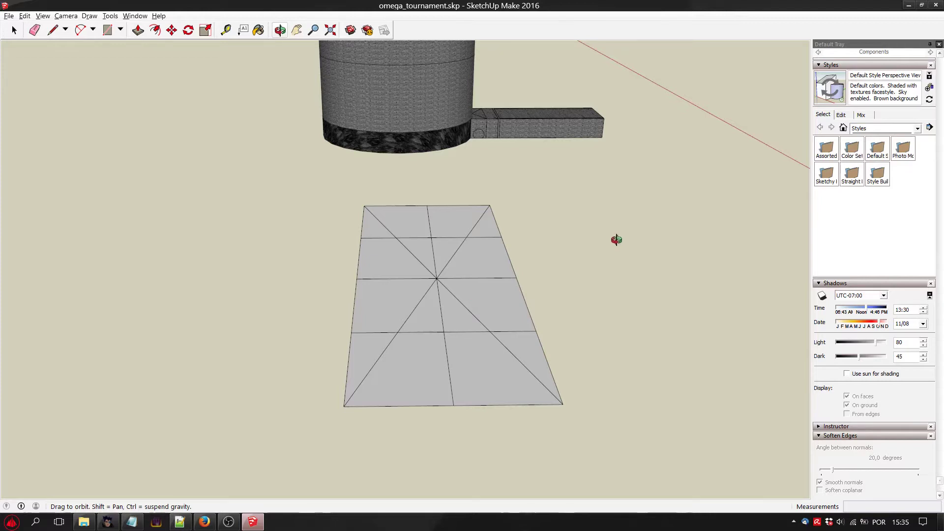
key("space")
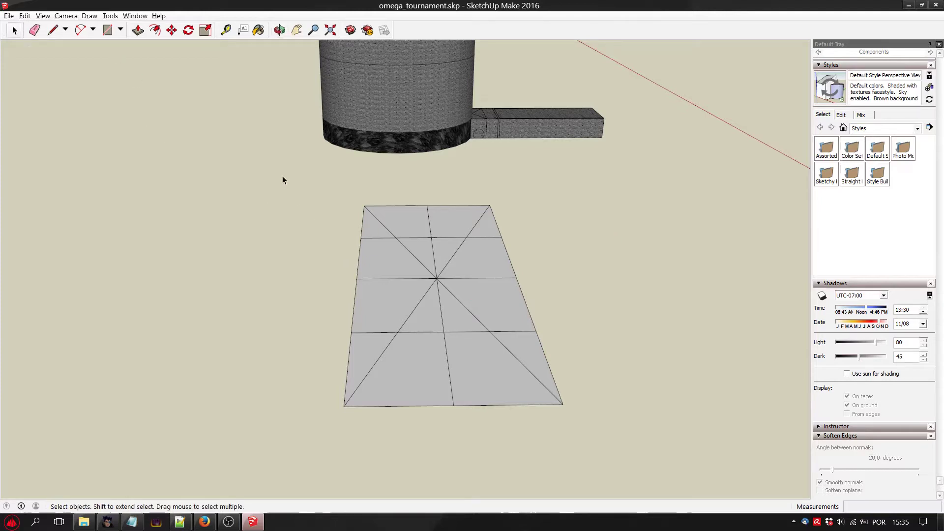
left_click_drag(260, 166, 630, 424)
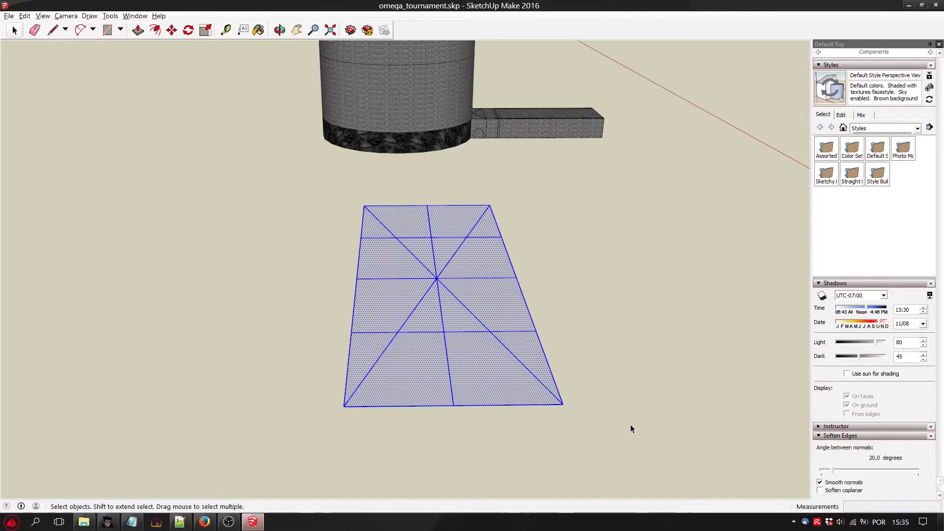
left_click(559, 369)
left_click(422, 266)
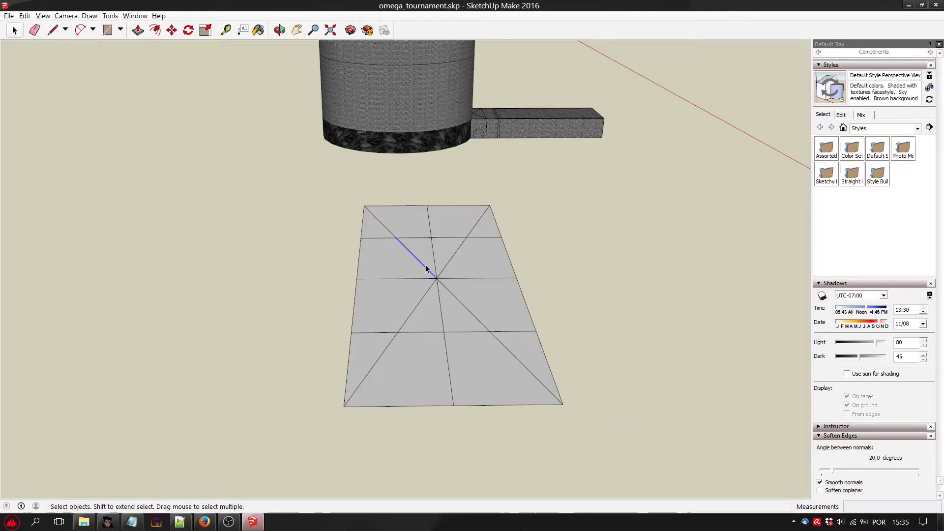
left_click_drag(330, 252, 639, 438)
right_click(437, 317)
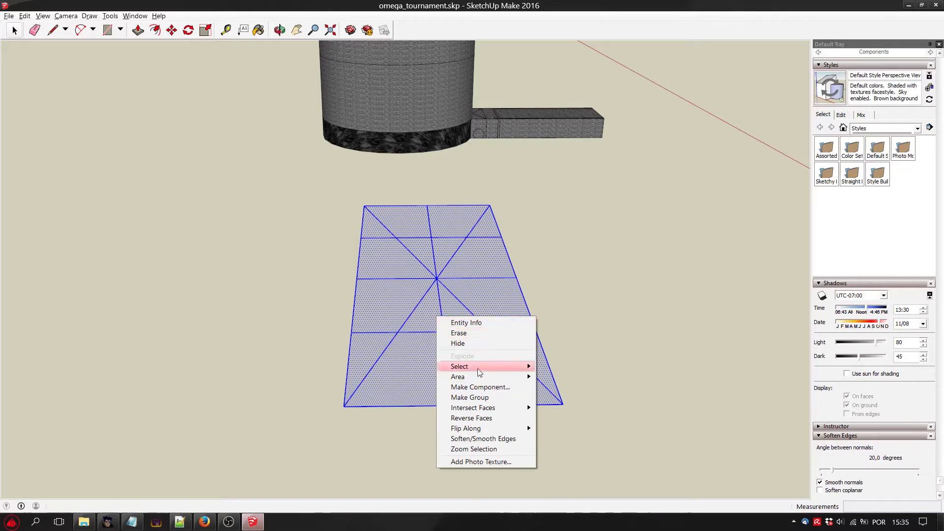
left_click(471, 418)
left_click(570, 306)
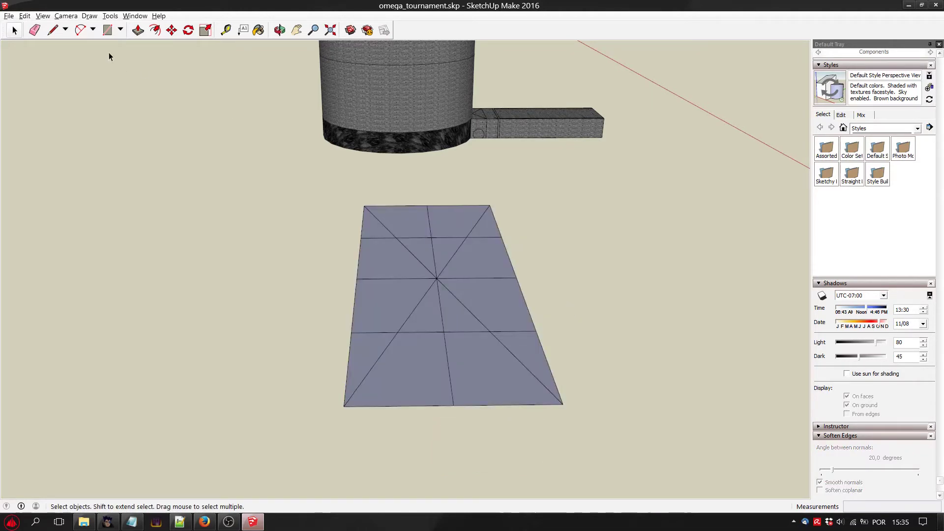
Export the model as the COLLADA file omega_tournament.dae in the OmegaTournament folder, replacing the existing file.
left_click(9, 15)
left_click(9, 16)
left_click(9, 16)
mouse_move(85, 148)
left_click(162, 146)
left_click(711, 392)
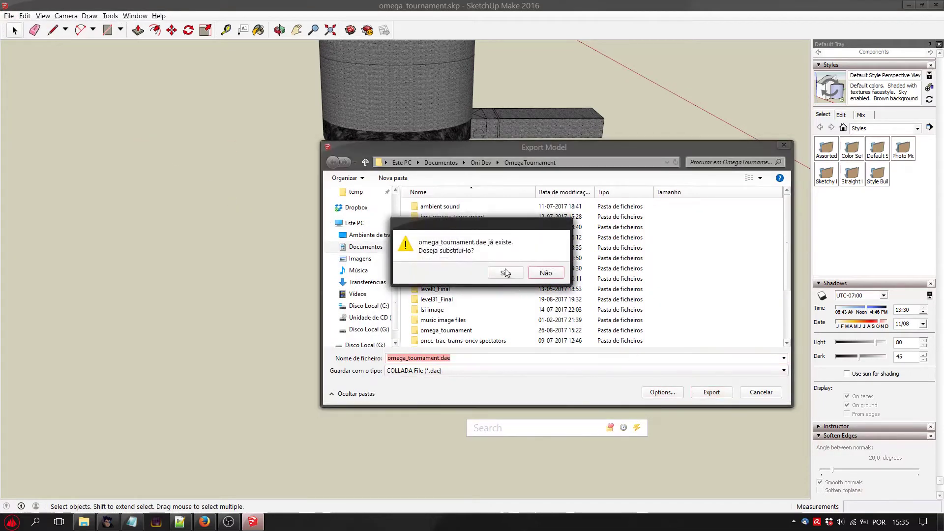
left_click(508, 273)
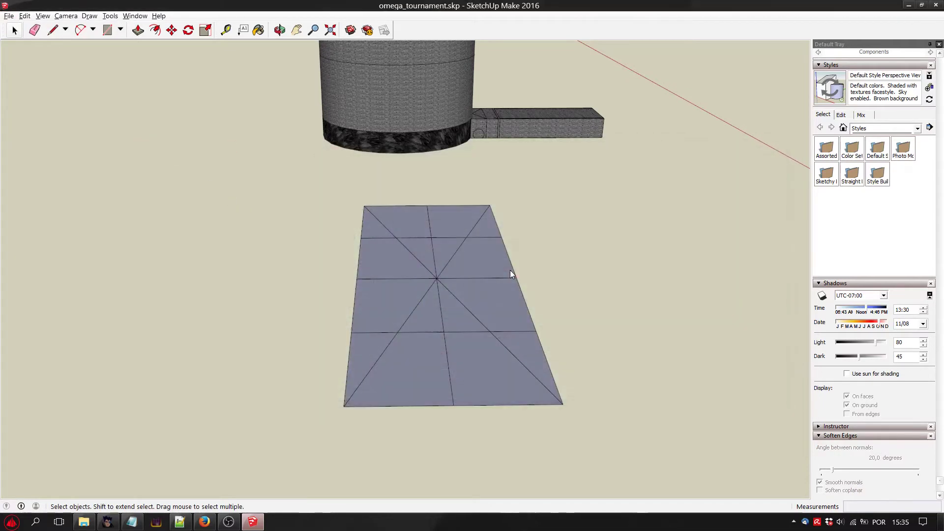
Switch to Vago with the OmegaTournament.vgp project and launch Oni to test the level.
left_click(107, 521)
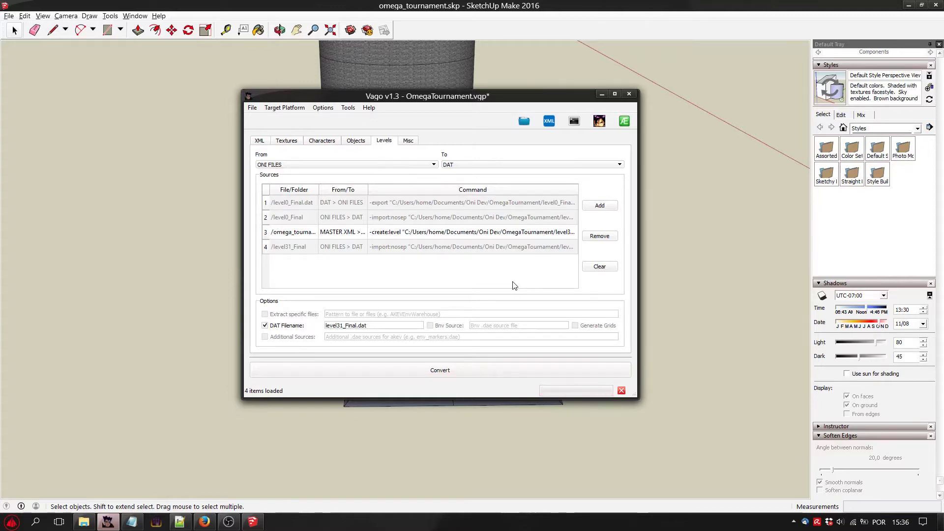
left_click(582, 345)
left_click(601, 123)
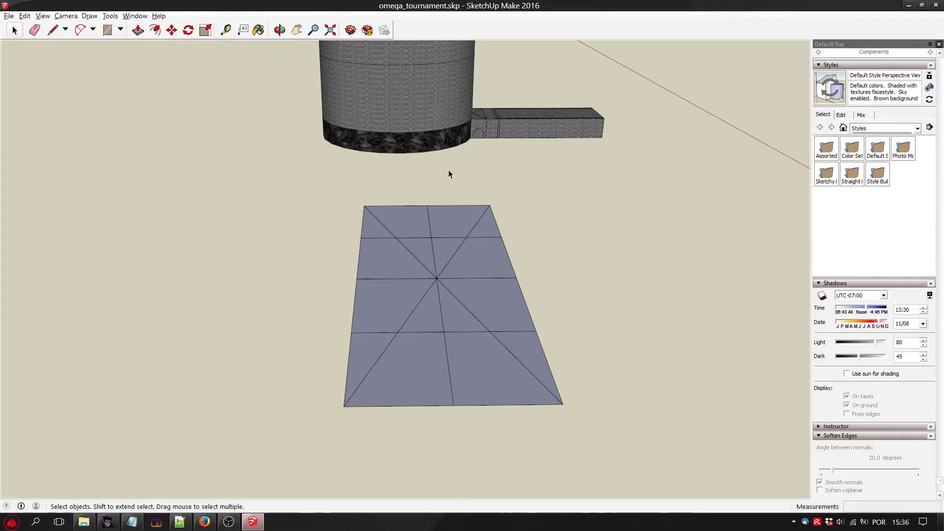
Select the whole subdivided ground rectangle in front of the tower and reverse its faces again.
left_click_drag(595, 340, 612, 352)
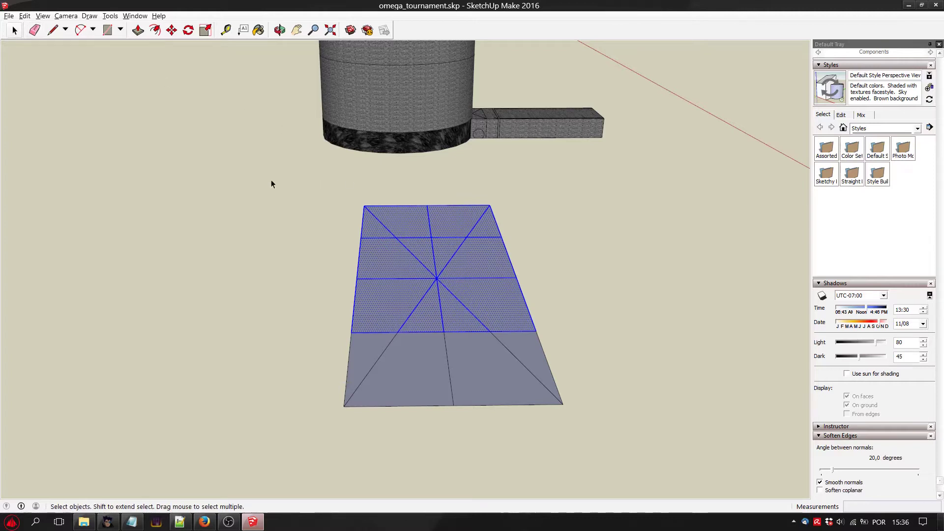
left_click_drag(252, 172, 669, 467)
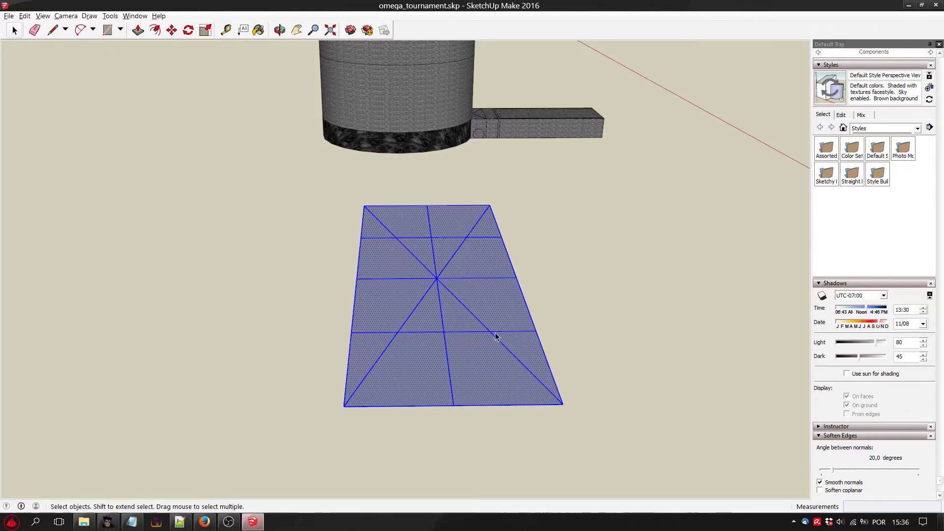
right_click(485, 368)
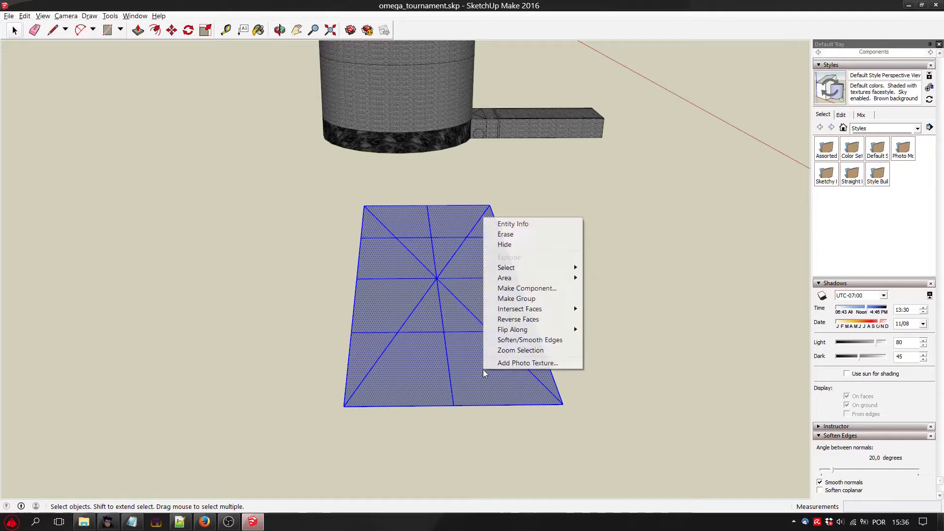
left_click(530, 323)
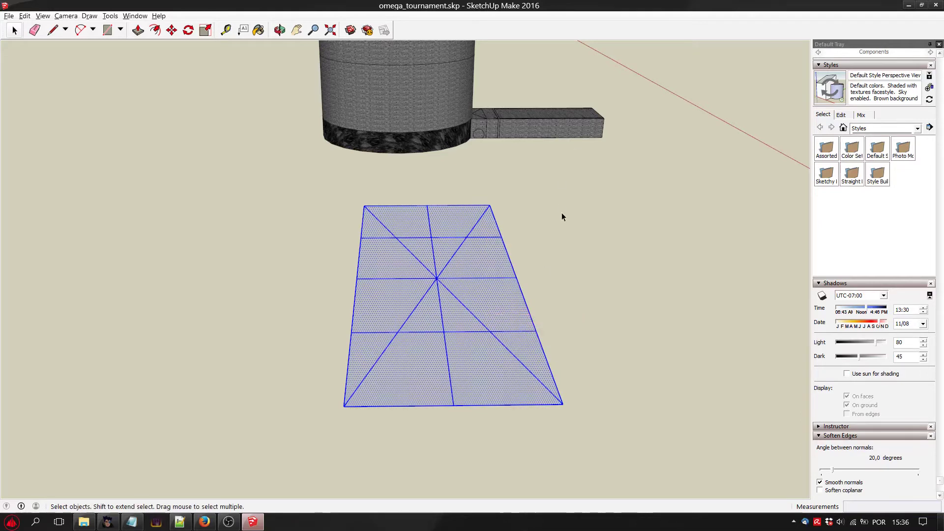
left_click(561, 213)
Save the model and export it as the COLLADA file omega_tournament.dae in the OmegaTournament folder, replacing the existing file.
left_click(9, 15)
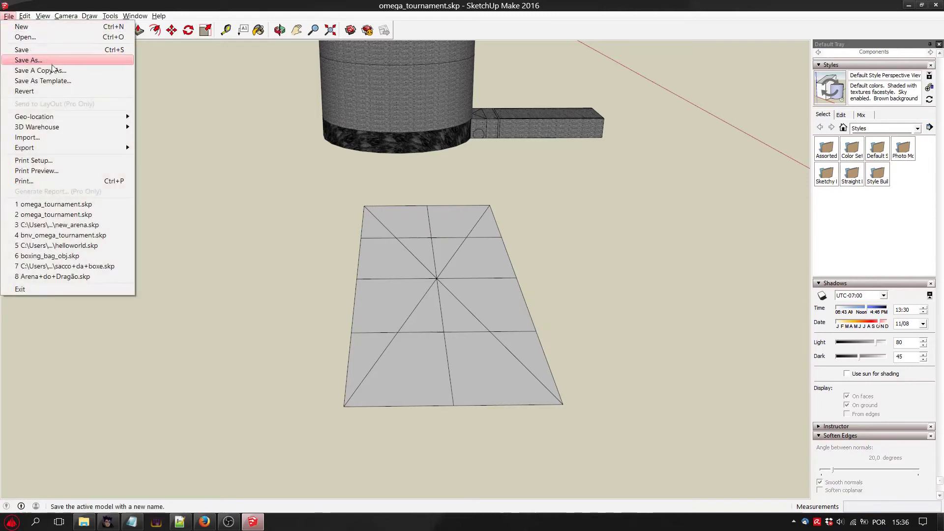
left_click(22, 50)
left_click(9, 16)
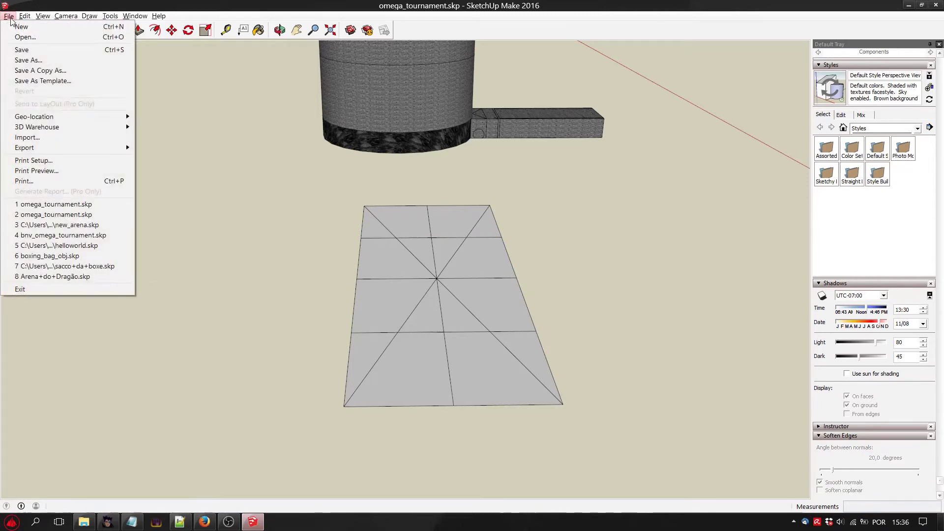
mouse_move(118, 147)
left_click(162, 147)
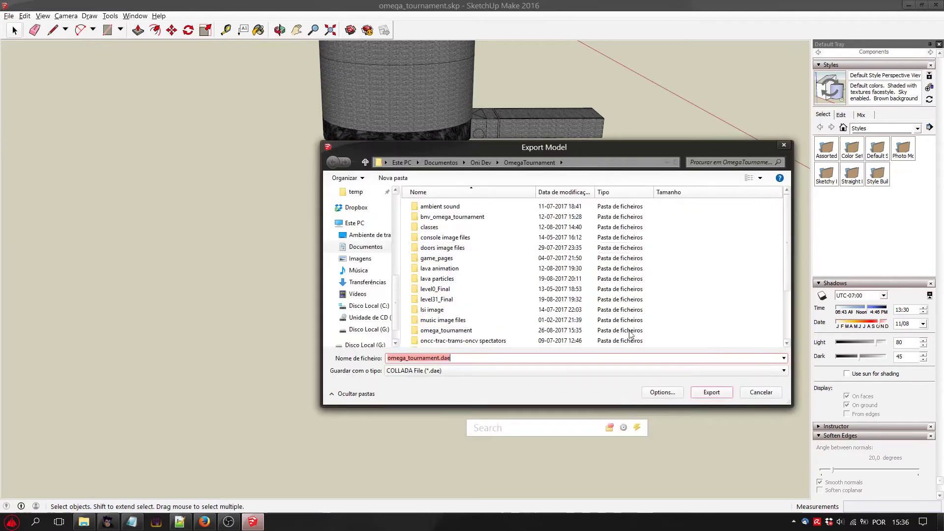
left_click(711, 393)
left_click(509, 273)
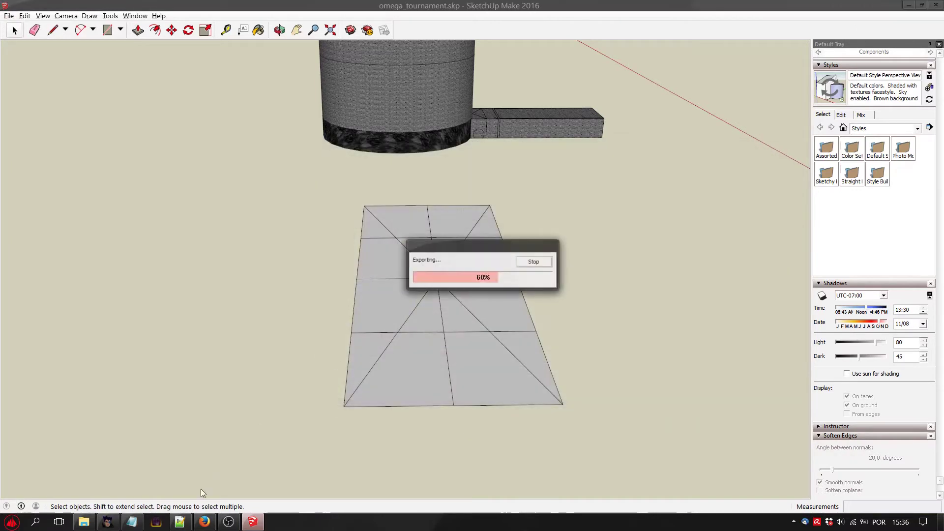
Switch to Vago, convert the level sources of the OmegaTournament project and launch Oni.
left_click(112, 525)
left_click(513, 368)
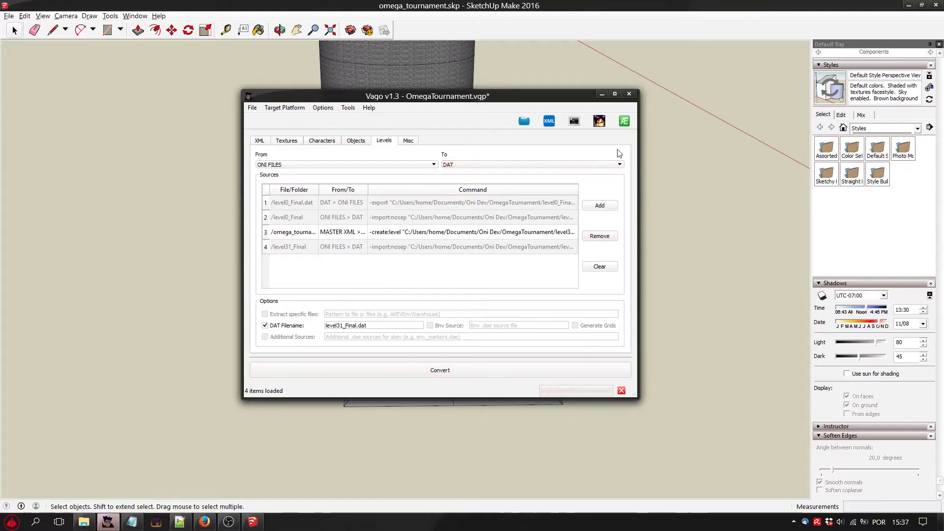
left_click(582, 400)
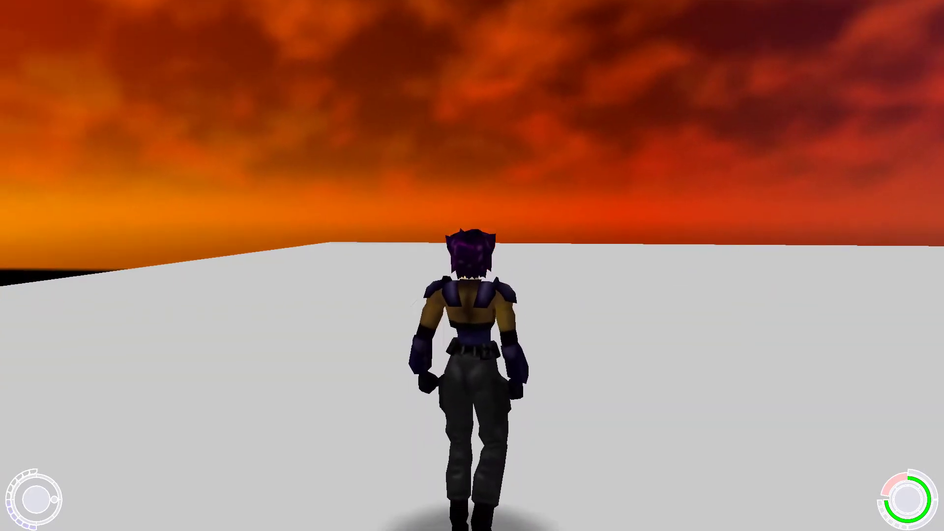
Test the subdivided ground in Oni by running and jumping across it with the character.
key("w")
key("space")
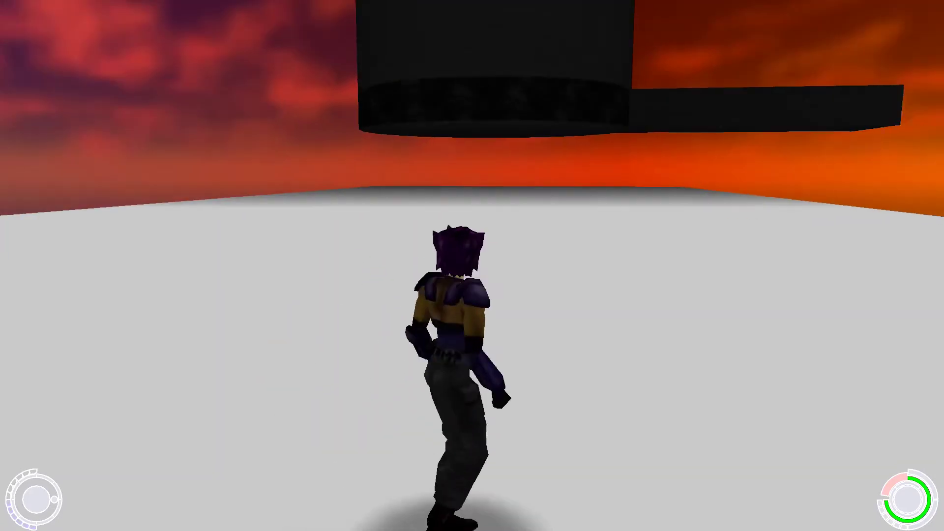
key("w")
key("space")
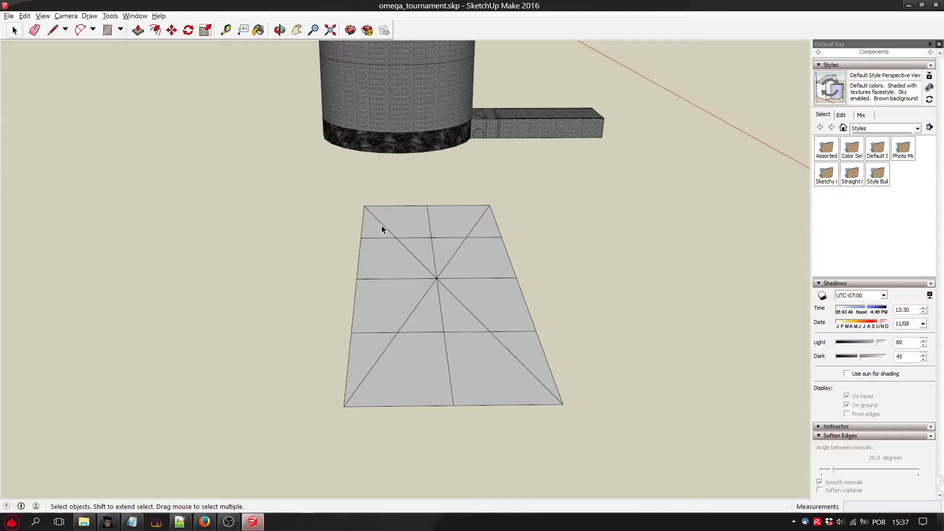
Erase the diagonal from the ground rectangle's far-left corner to its near-right corner.
left_click(425, 236)
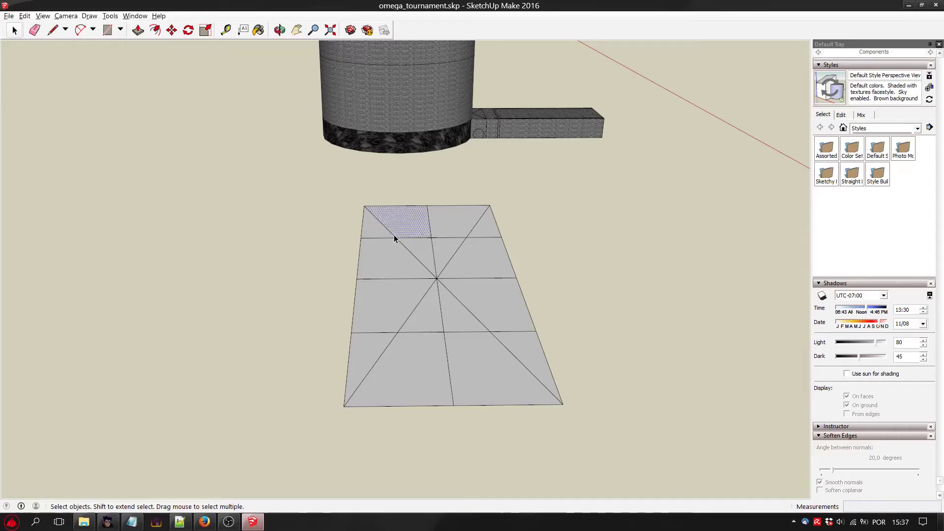
key("Delete")
left_click(407, 251)
key("Delete")
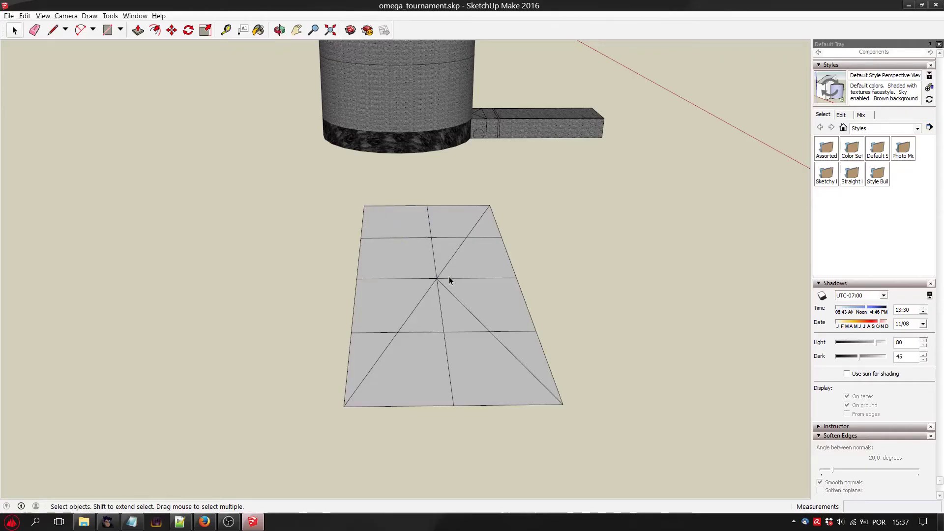
left_click(455, 298)
key("Delete")
left_click(532, 372)
key("Delete")
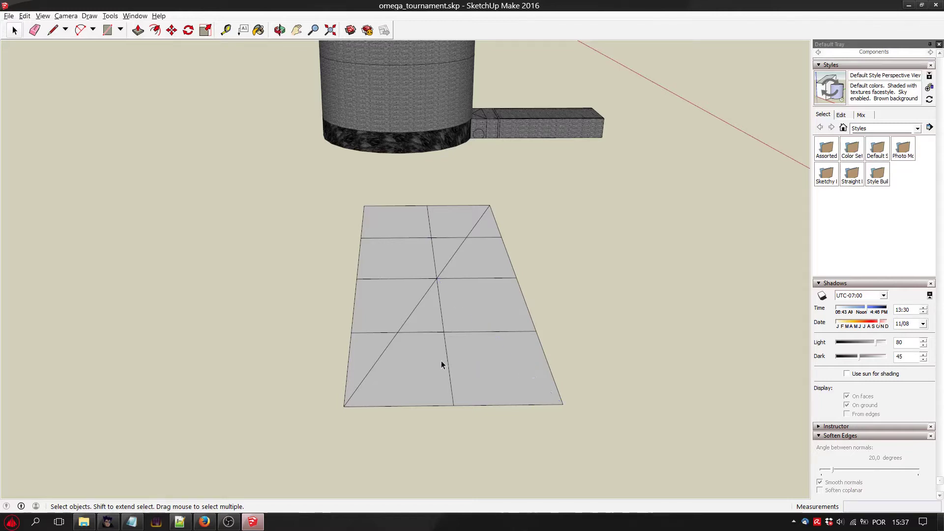
Erase the centre line, the crossline and the remaining diagonal inside the near half of the ground rectangle.
left_click(446, 348)
left_click(437, 332)
key("Delete")
left_click(467, 332)
key("Delete")
left_click(381, 333)
key("Delete")
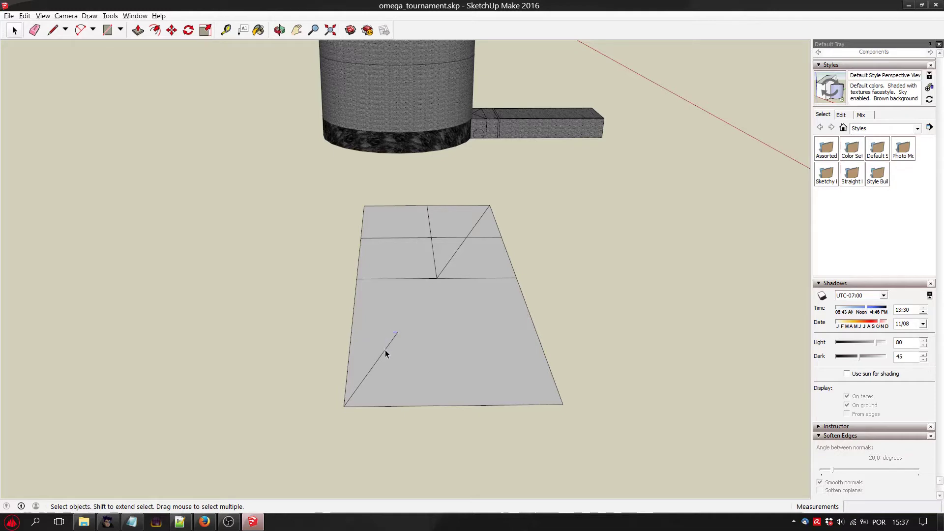
left_click(385, 349)
key("Delete")
Erase both halves of the middle crossline and the diagonal segment just behind it, undoing the accidental face deletion.
left_click(432, 278)
key("Delete")
left_click(450, 276)
key("Delete")
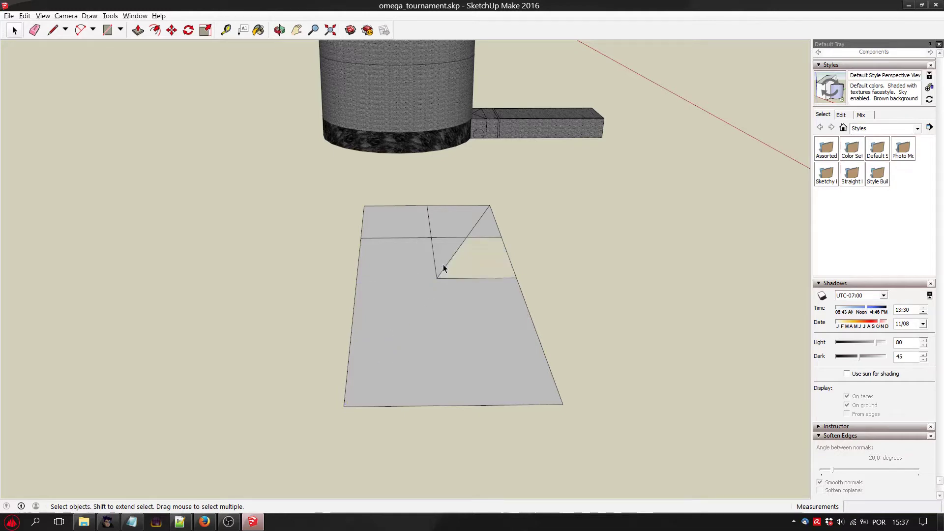
key("ctrl+z")
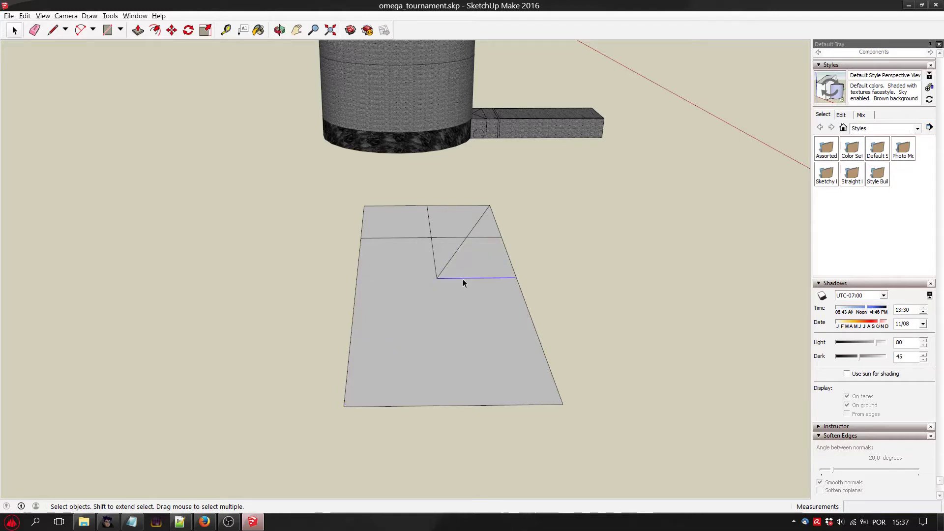
key("Delete")
Erase the remaining centre line, diagonal segment and far crossline of the ground rectangle, and save the model.
key("Delete")
left_click(434, 261)
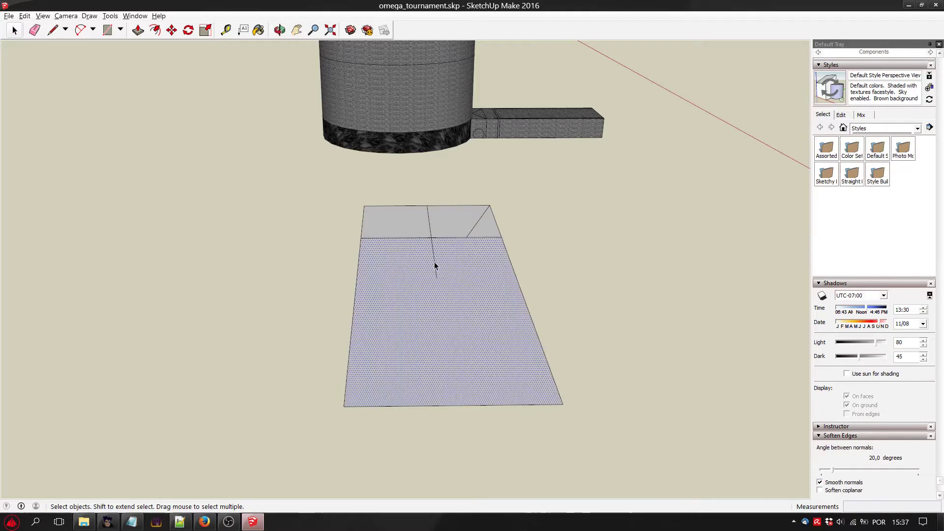
left_click(432, 239)
key("Delete")
left_click(431, 228)
key("Delete")
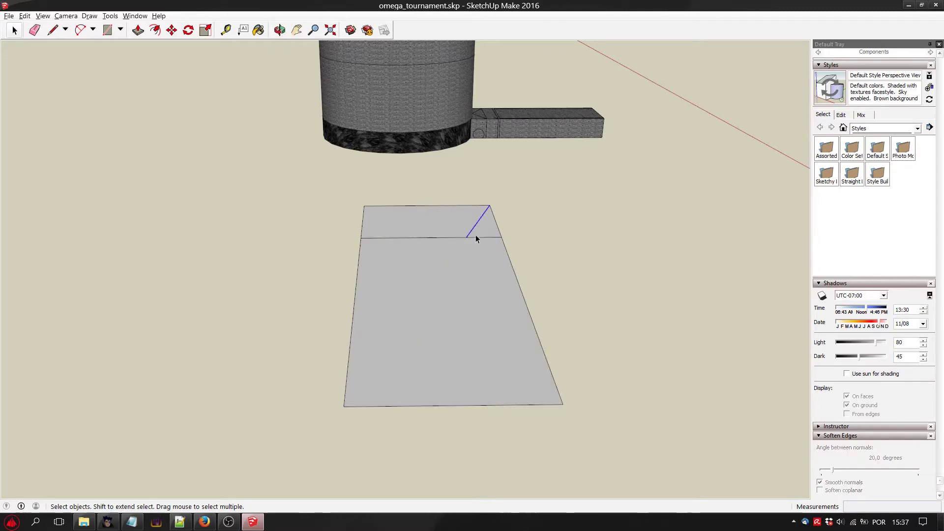
key("Delete")
left_click(475, 235)
left_click(476, 238)
key("Delete")
left_click(9, 16)
left_click(19, 49)
Switch to Vago, run the level conversion again, close the conversion log message and launch Oni.
left_click(107, 522)
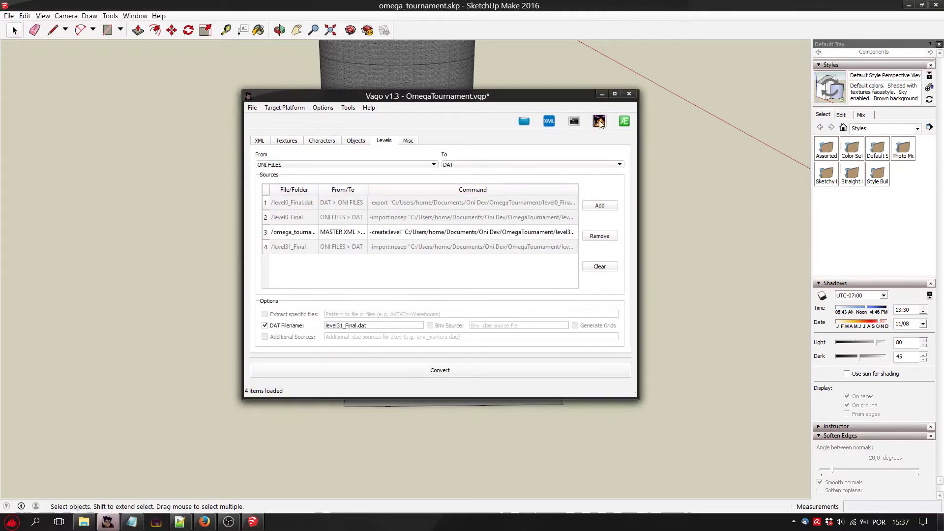
left_click(494, 372)
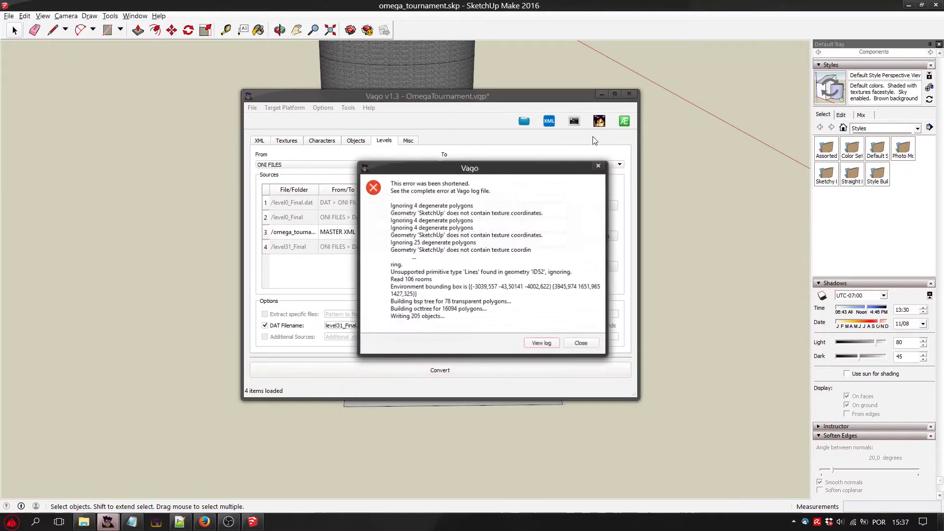
left_click(579, 341)
left_click(599, 122)
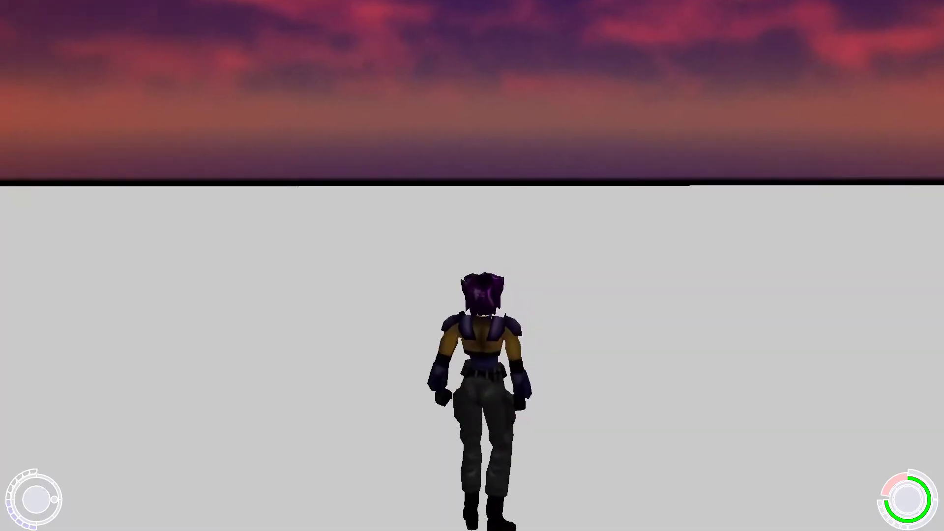
Test the undivided ground plane in Oni by running the character across it.
key("w")
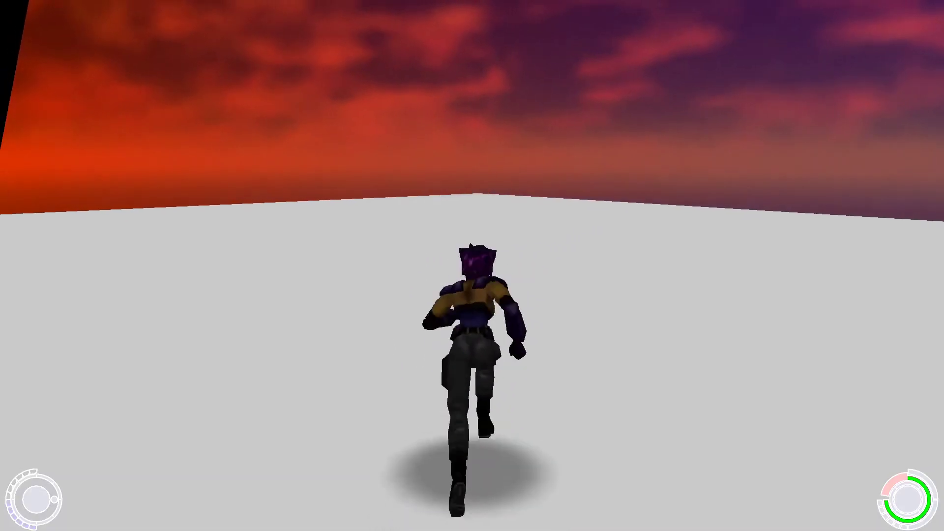
key("w")
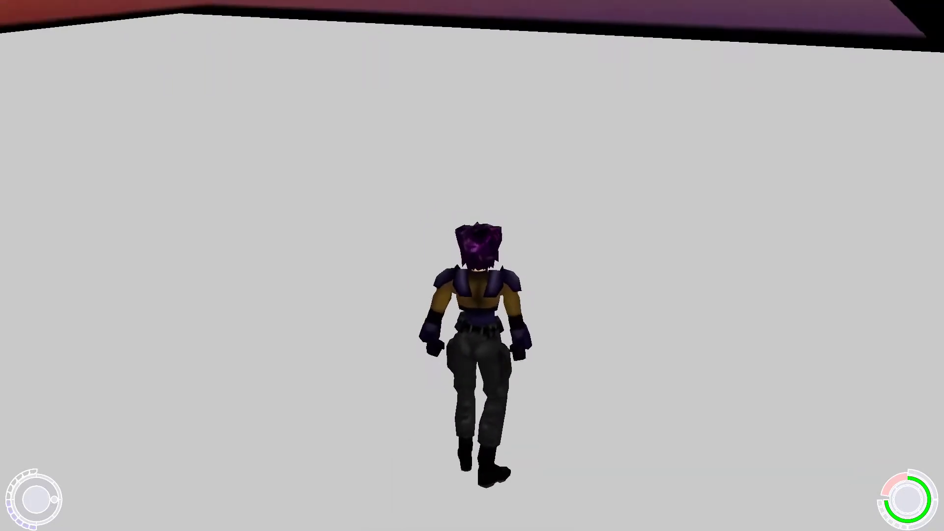
key("w")
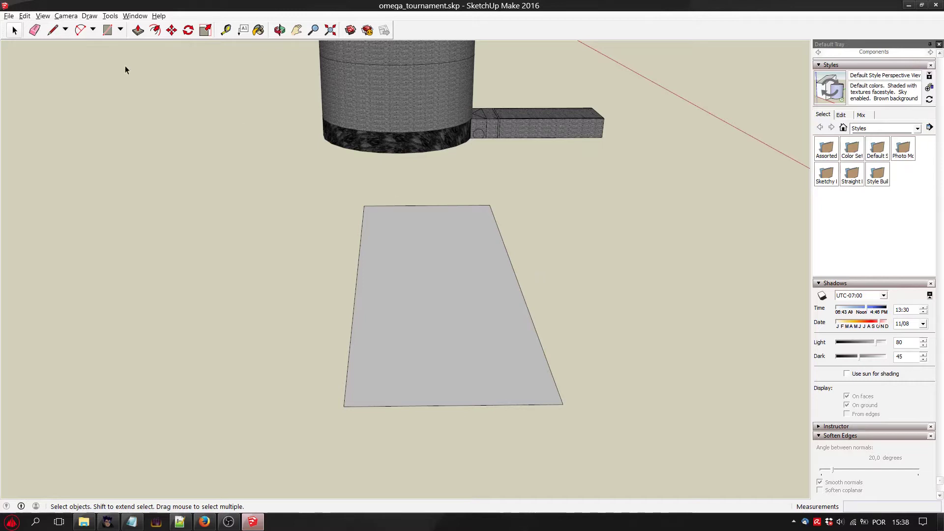
Draw both diagonals of the ground rectangle from corner to corner with the Line tool.
left_click(52, 31)
left_click(363, 206)
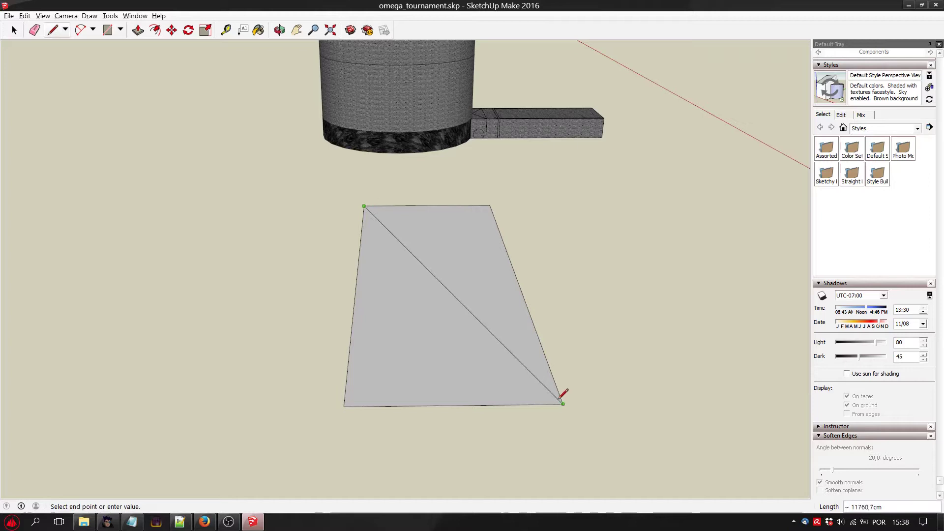
left_click(562, 403)
left_click(490, 206)
left_click(344, 405)
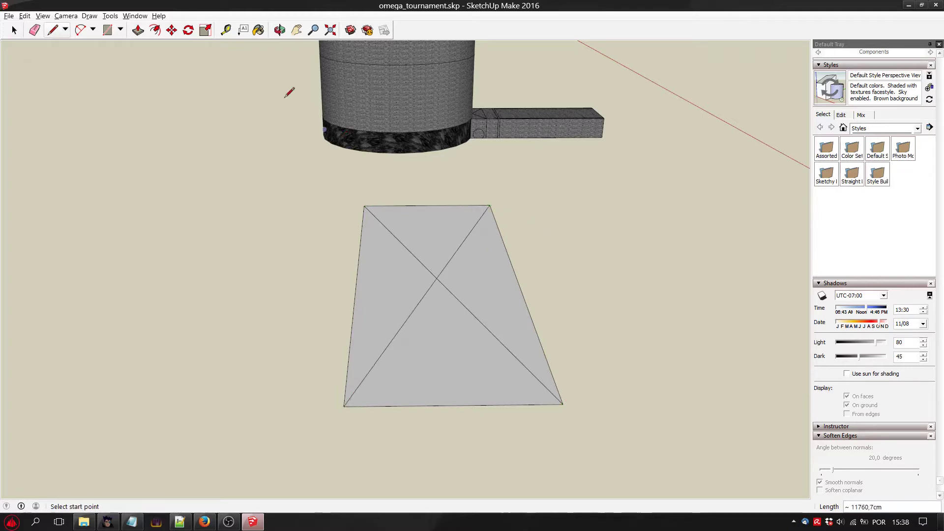
Draw a lengthwise centre line and a middle crossline between the midpoints of the ground rectangle's opposite edges.
left_click(64, 29)
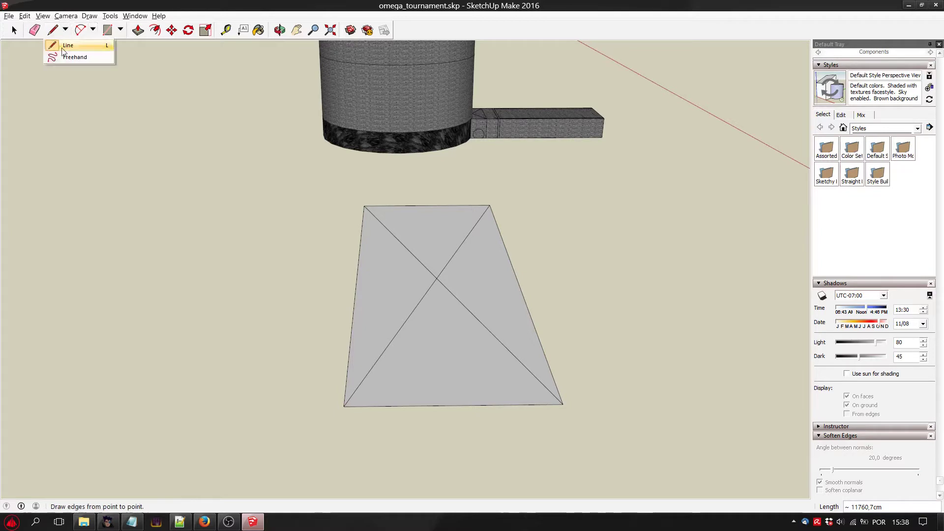
left_click(68, 48)
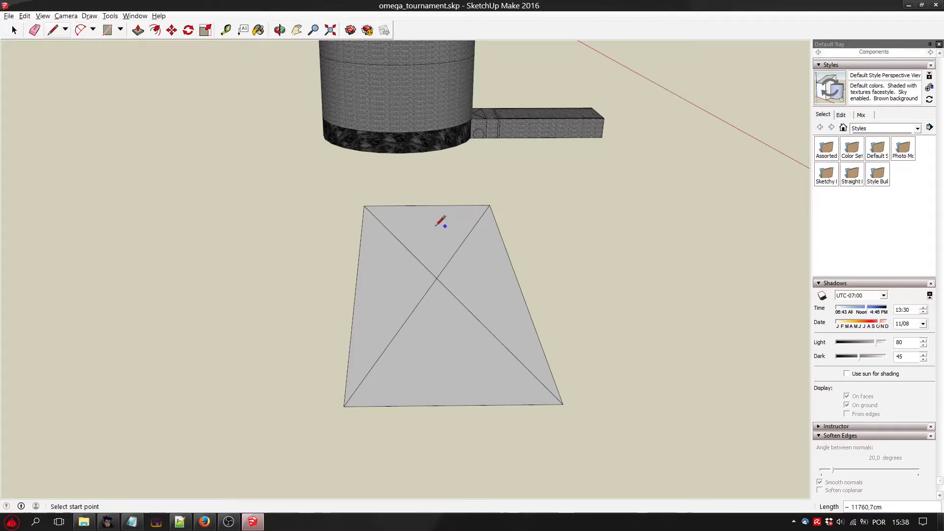
left_click(427, 206)
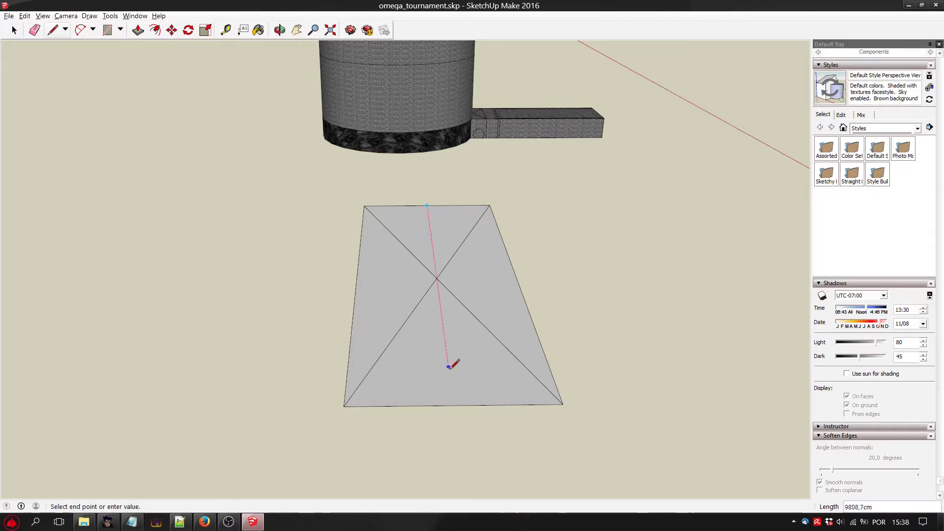
left_click(453, 405)
left_click(356, 279)
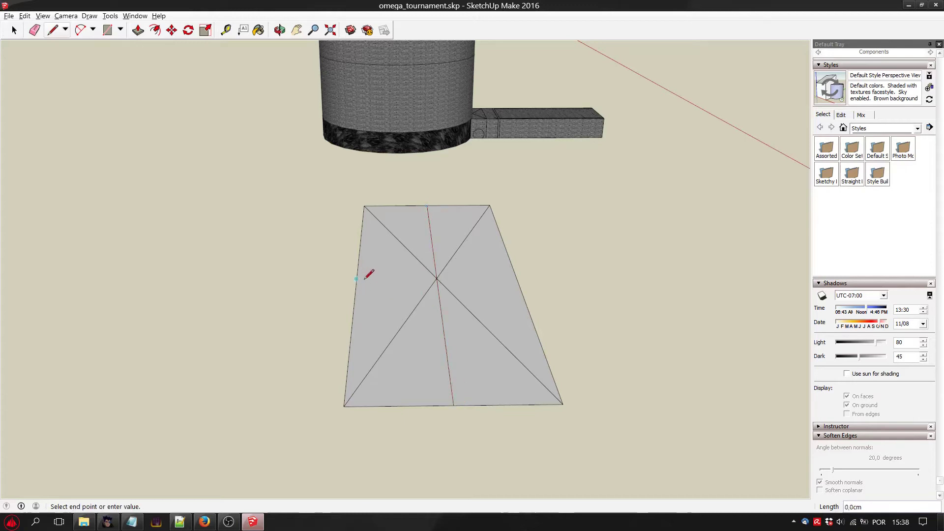
left_click(516, 278)
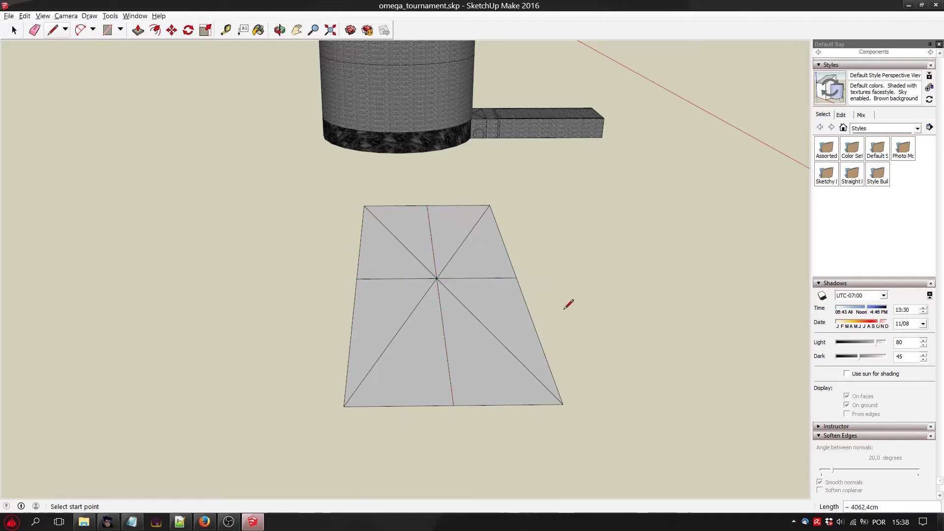
Draw one more crossline through the middle of each half of the ground rectangle, from side edge to side edge.
left_click(352, 332)
left_click(535, 331)
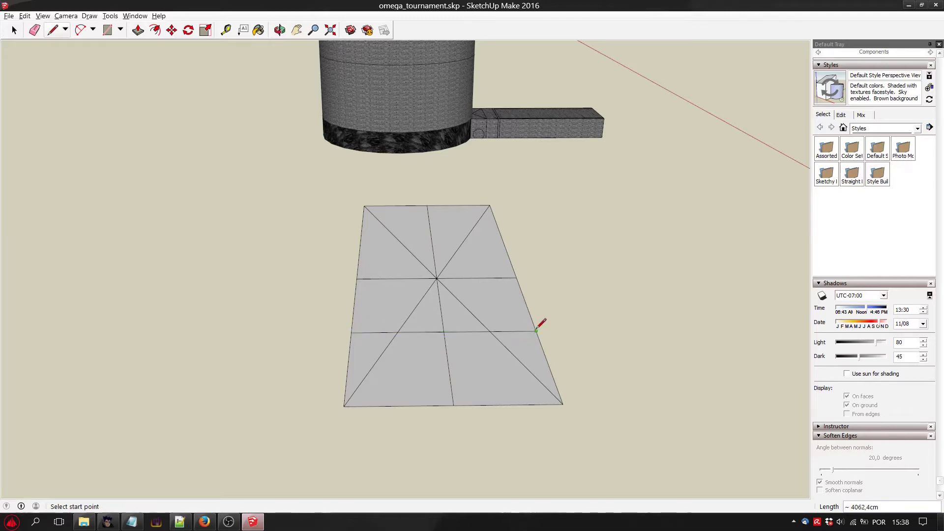
left_click(360, 238)
left_click(503, 237)
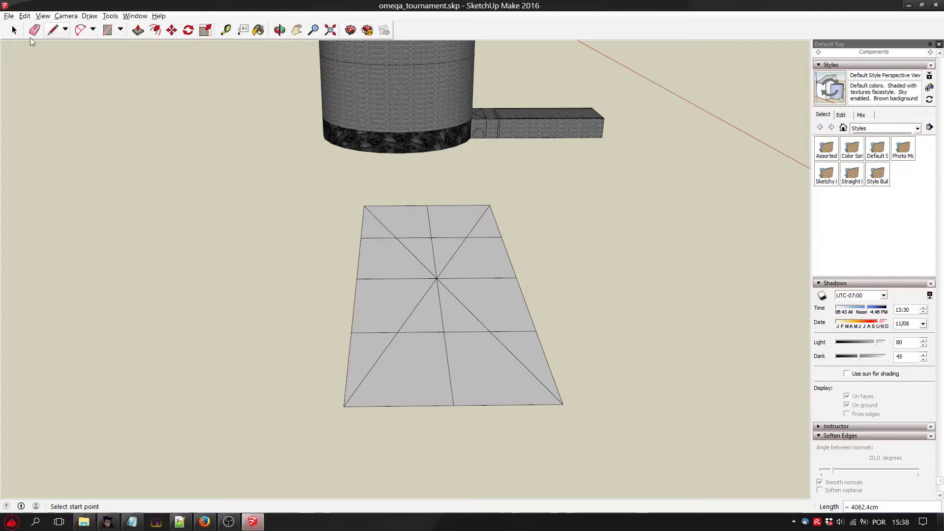
Save the model and export it as the COLLADA file omega_tournament.dae, replacing the existing file.
left_click(7, 16)
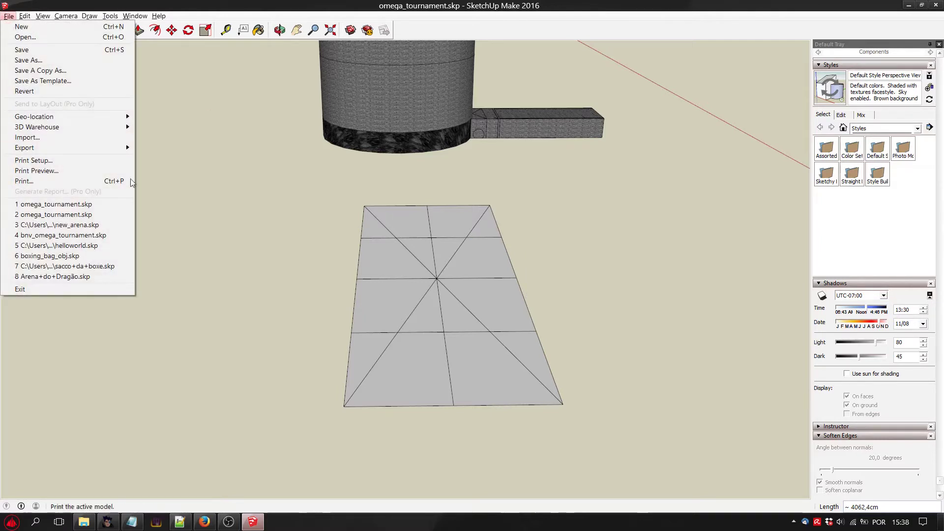
left_click(55, 52)
left_click(10, 16)
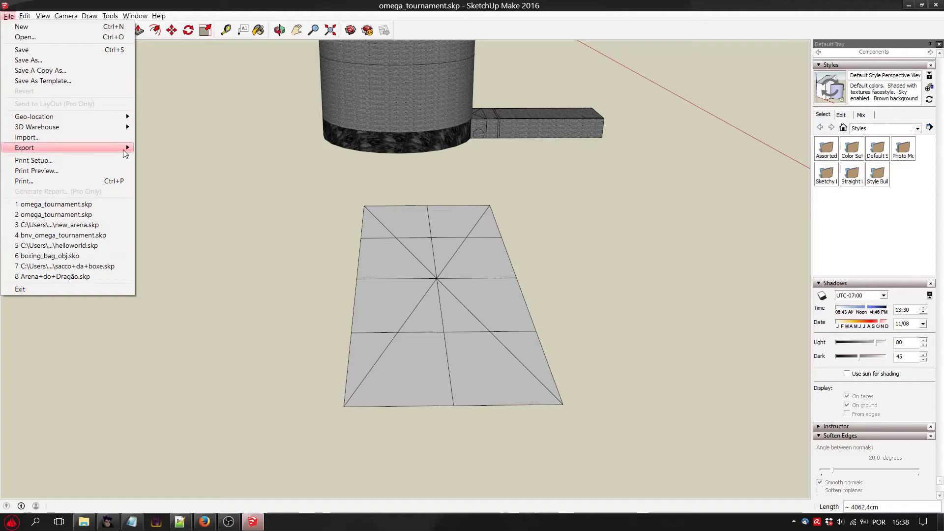
mouse_move(123, 149)
left_click(164, 147)
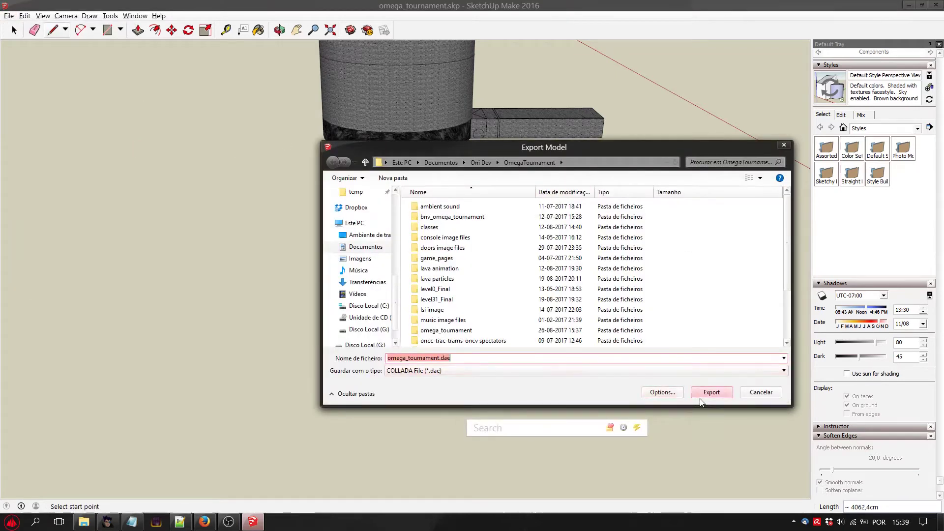
left_click(708, 393)
left_click(506, 273)
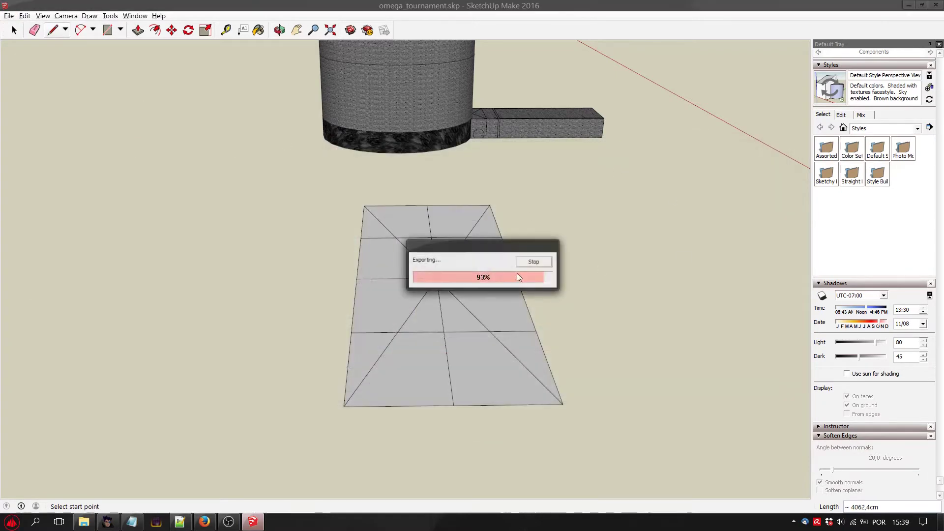
Switch to Vago, convert the omega_tournament level to level31_Final.dat, and dismiss the conversion report.
left_click(107, 521)
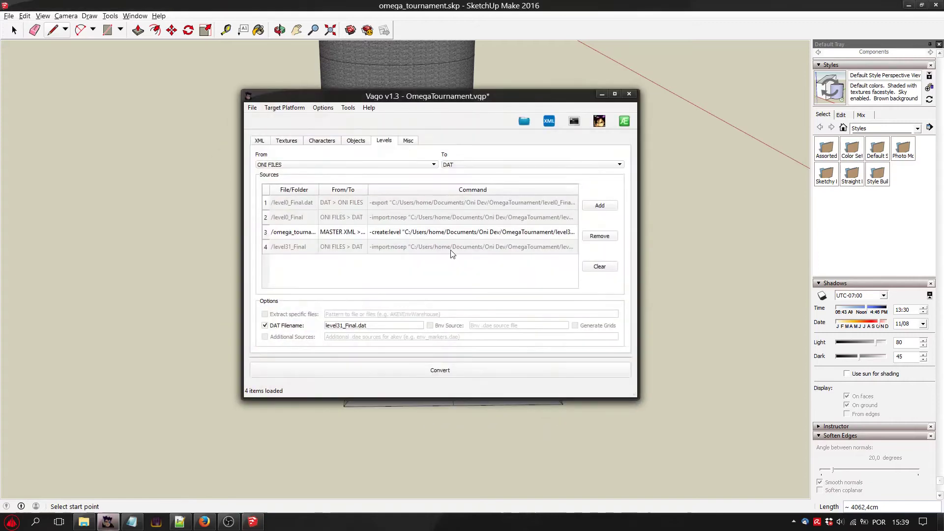
left_click(536, 370)
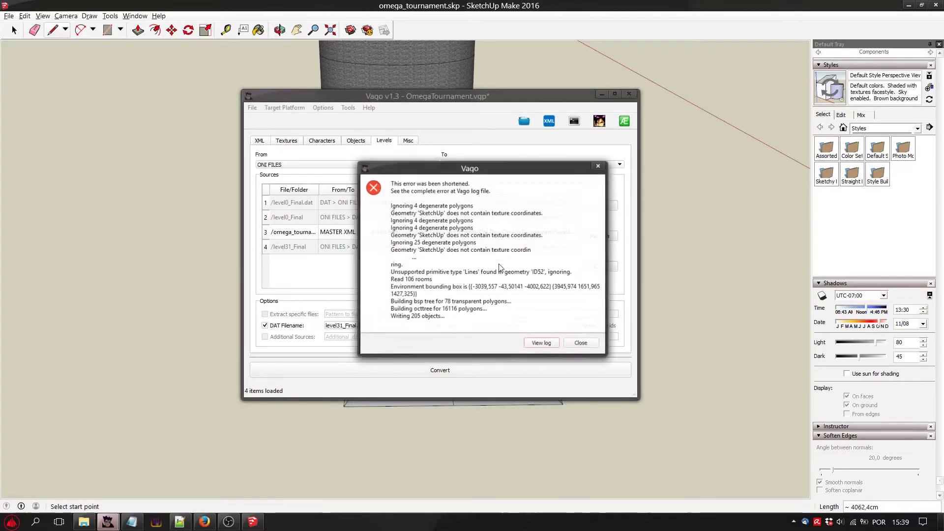
left_click(581, 343)
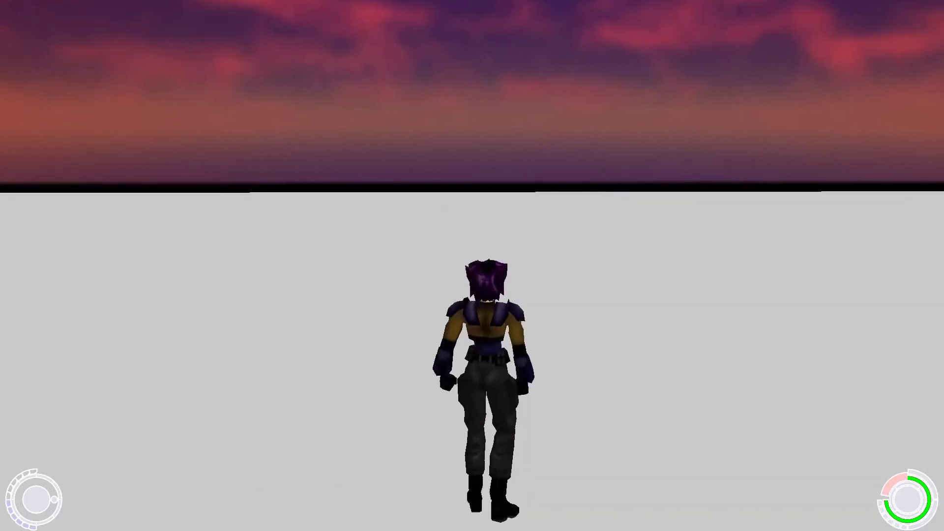
Test the subdivided ground plane in Oni by running and jumping with the character across its surface.
key("w")
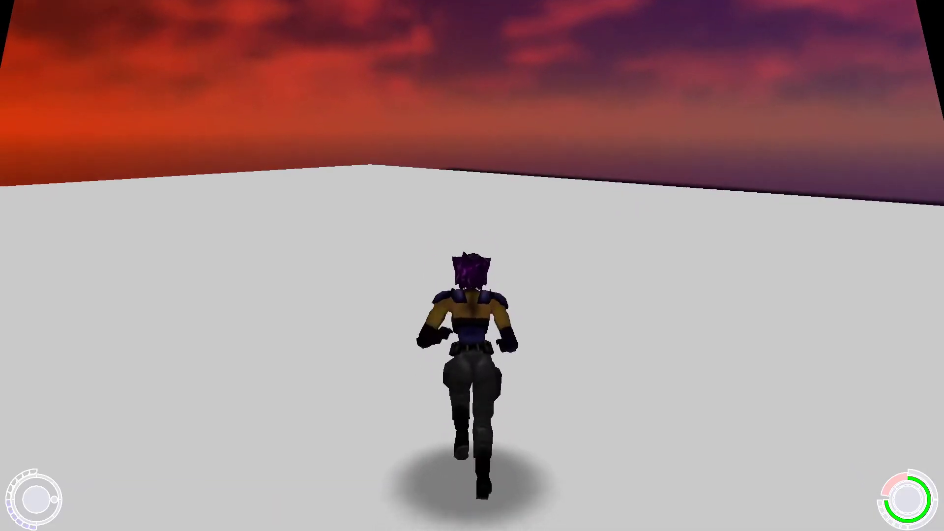
key("d")
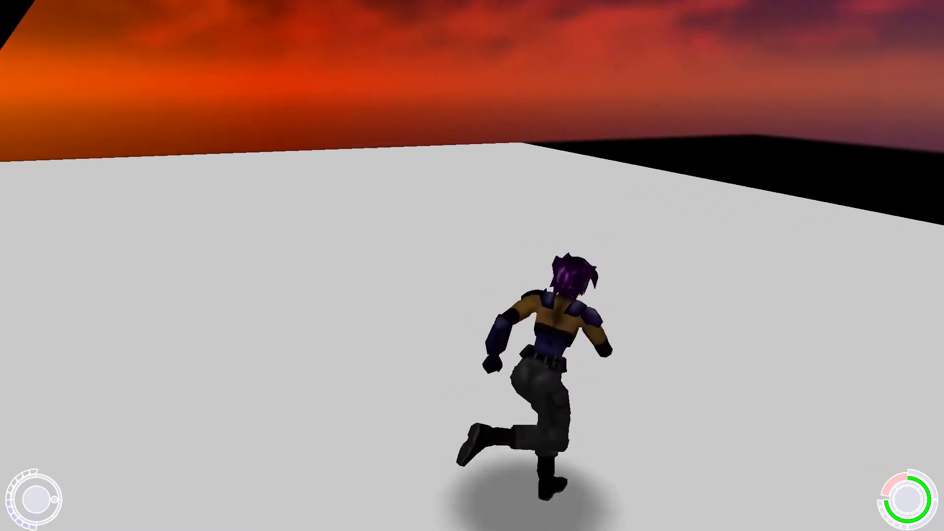
key("w")
key("d")
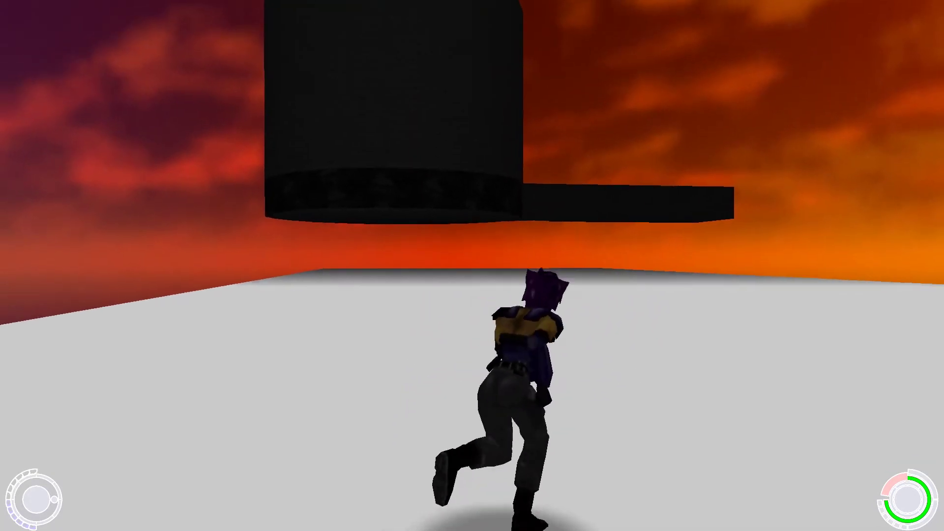
key("w")
key("space")
key("space")
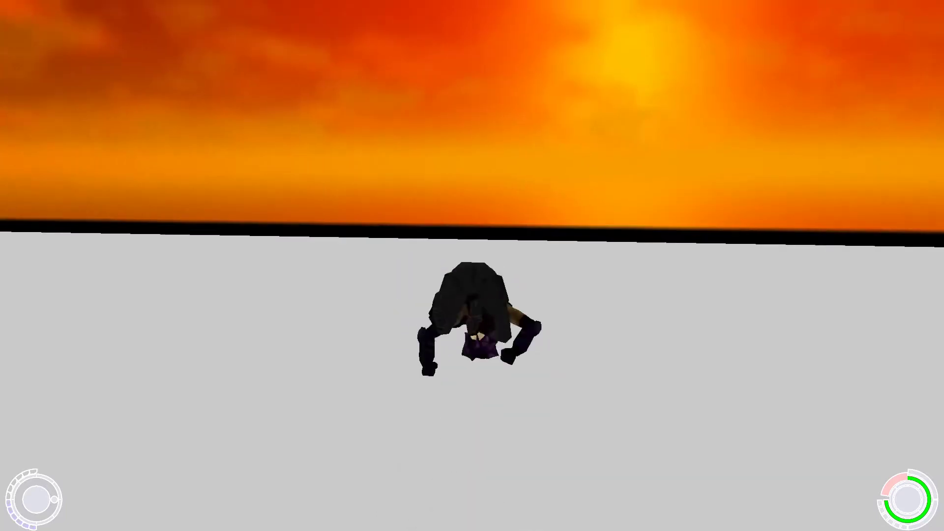
key("d")
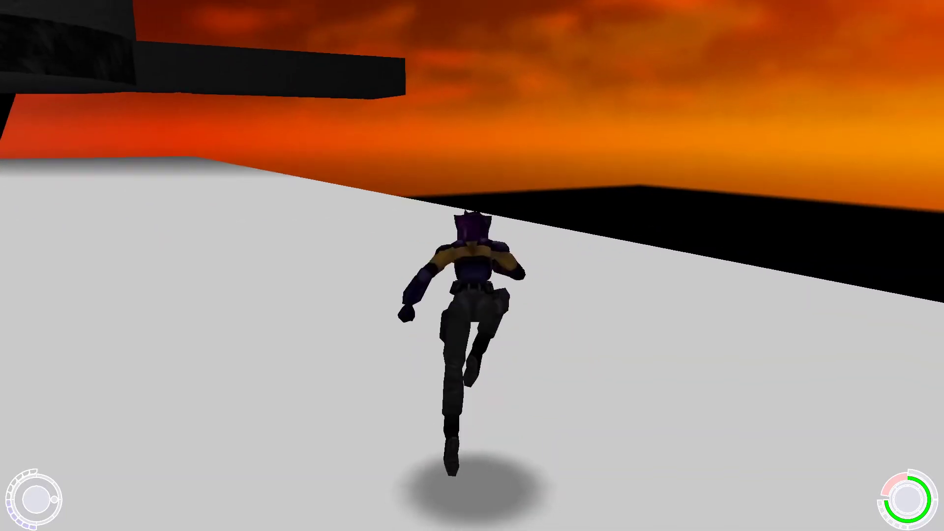
key("space")
key("space")
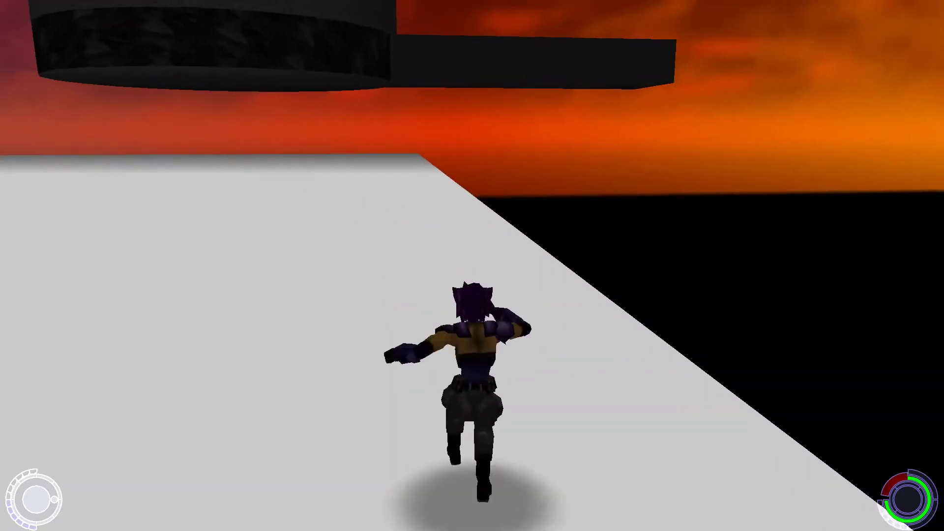
key("space")
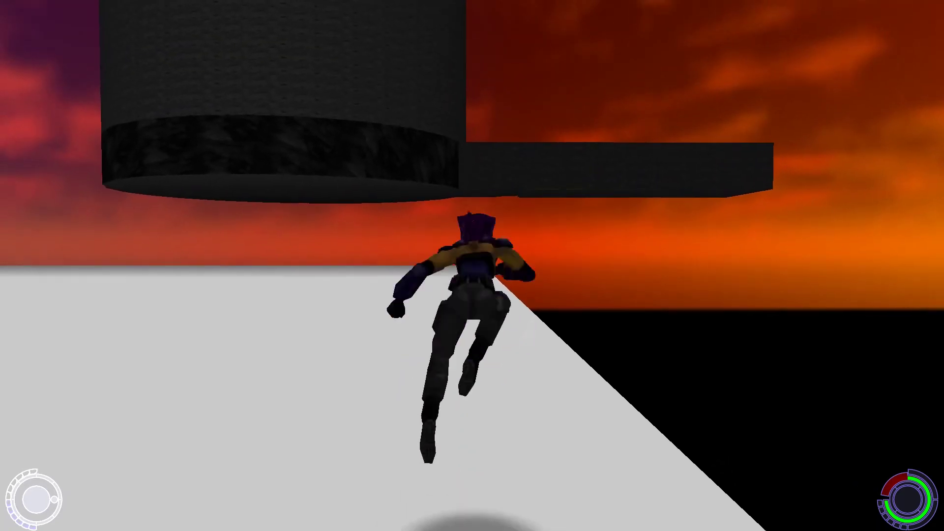
key("space")
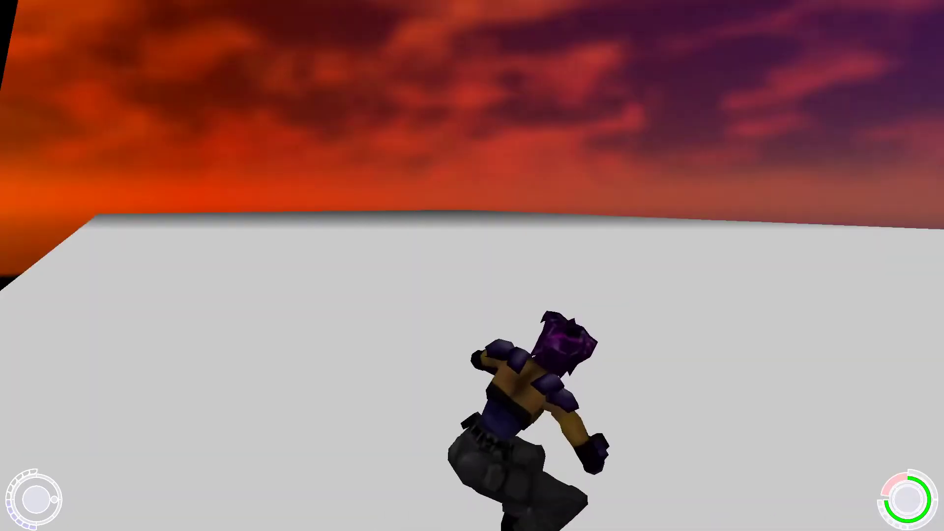
key("space")
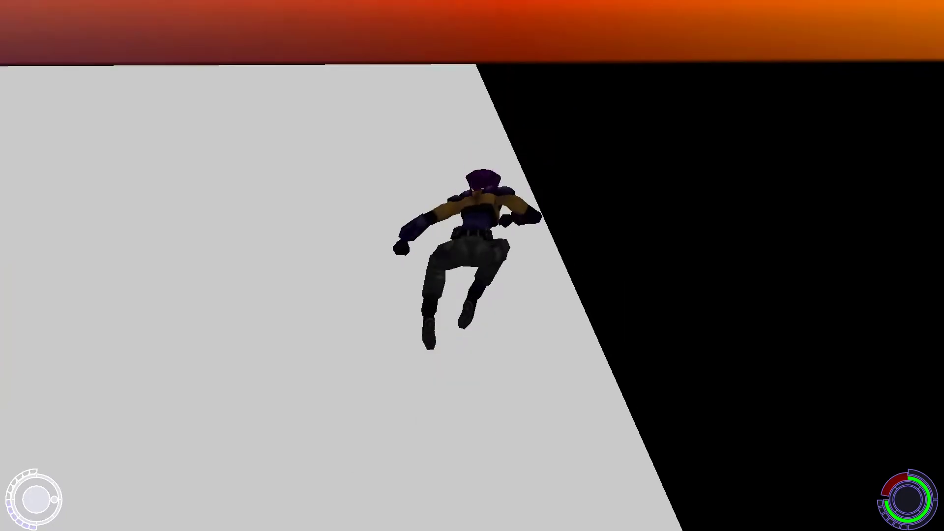
key("space")
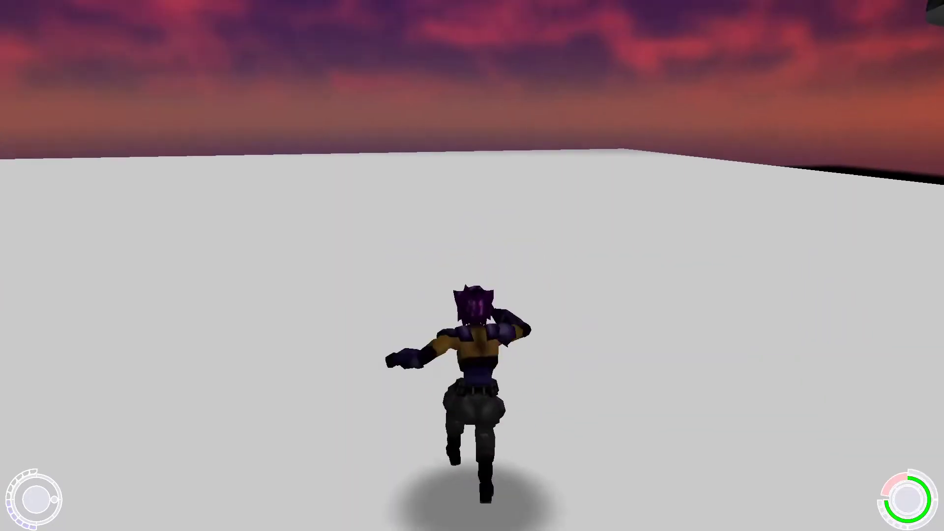
key("space")
key("w")
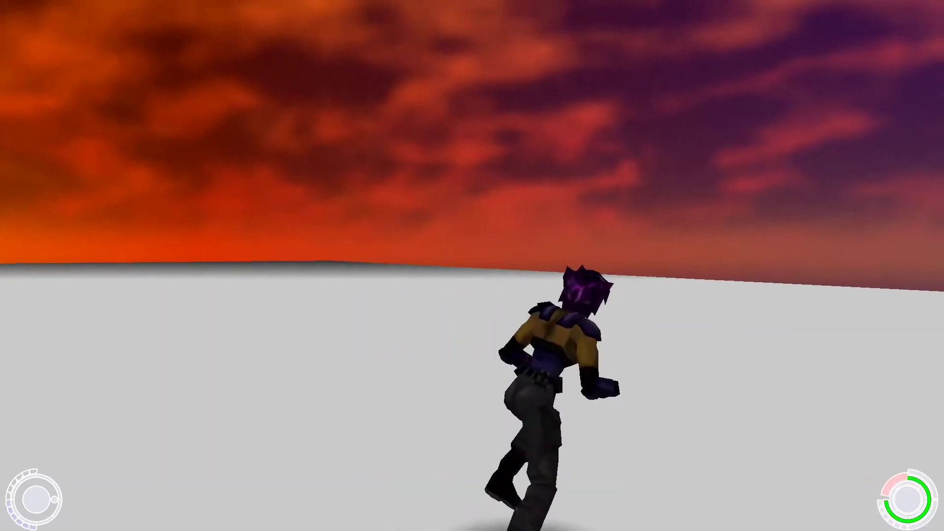
key("space")
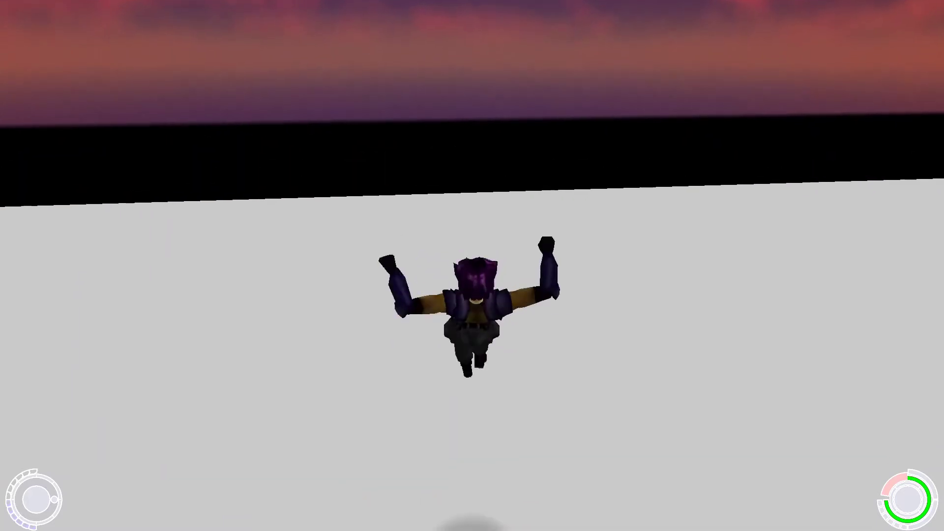
key("space")
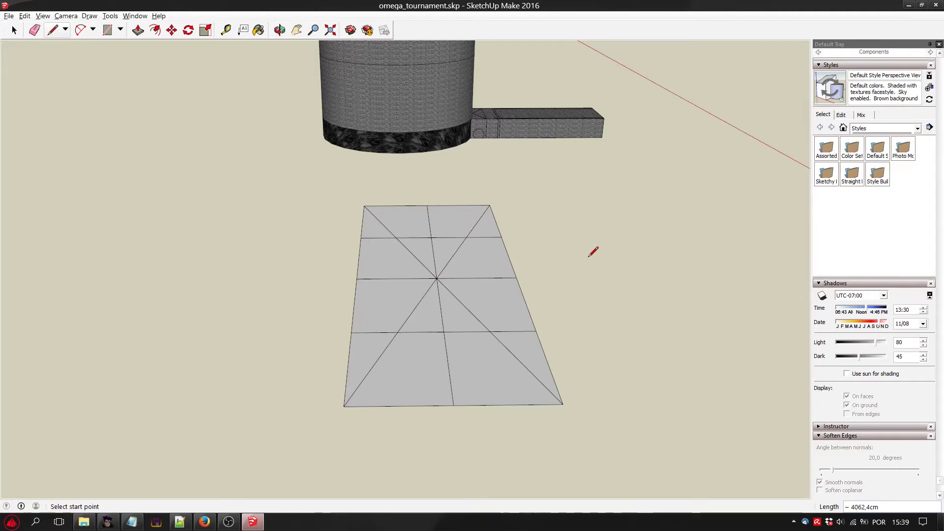
Read the coordinates of the ground plane's centre point in SketchUp with the Query Tool.
left_click(113, 18)
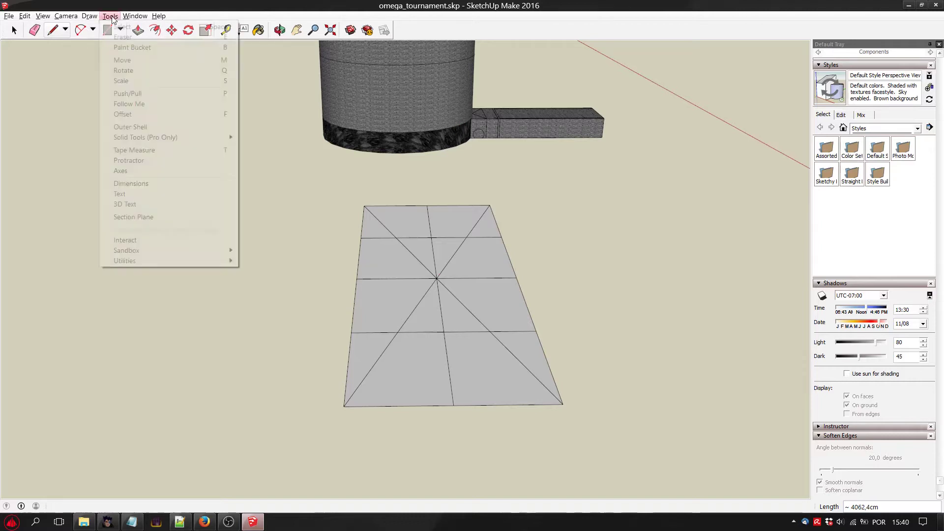
mouse_move(161, 261)
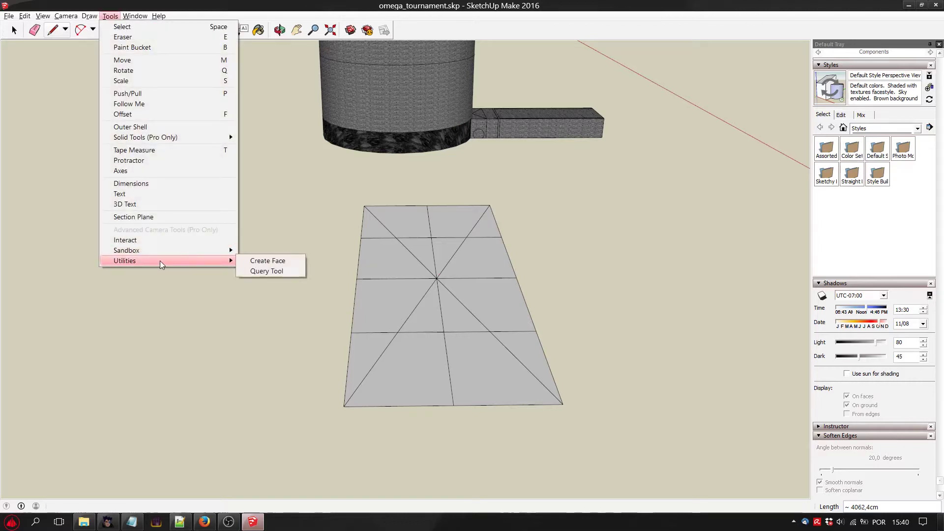
left_click(275, 271)
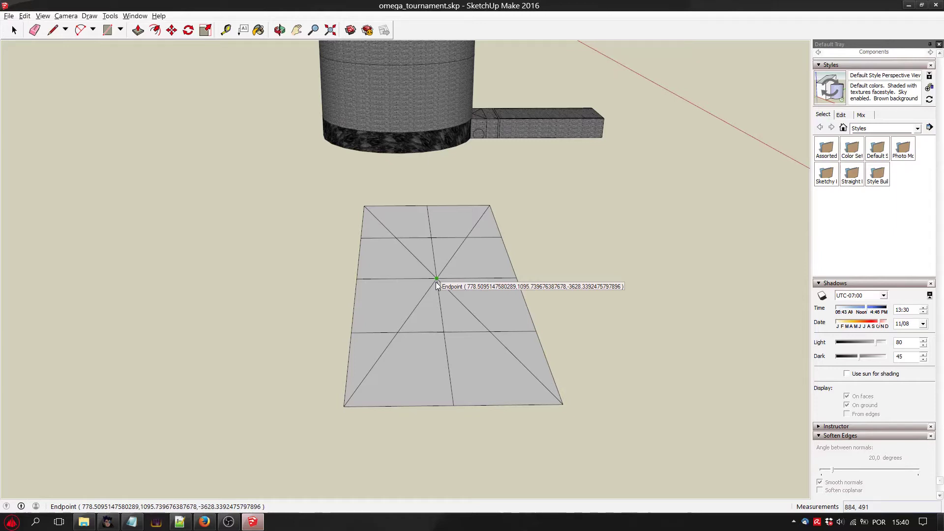
key("alt+Tab")
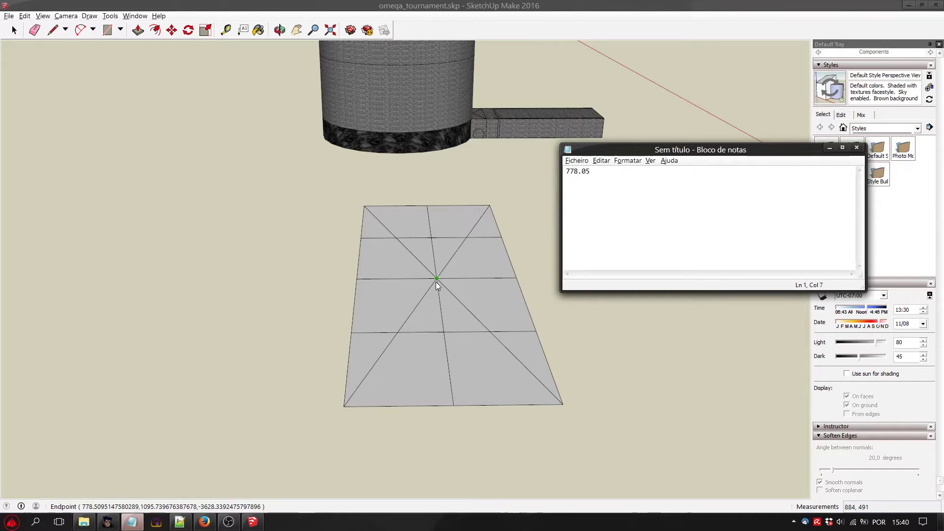
type("1095")
key("ctrl+z")
Compare the noted coordinates with the chr_location call on line 189 of main.bsl in Notepad++, and check the conversion list in Vago.
left_click(182, 522)
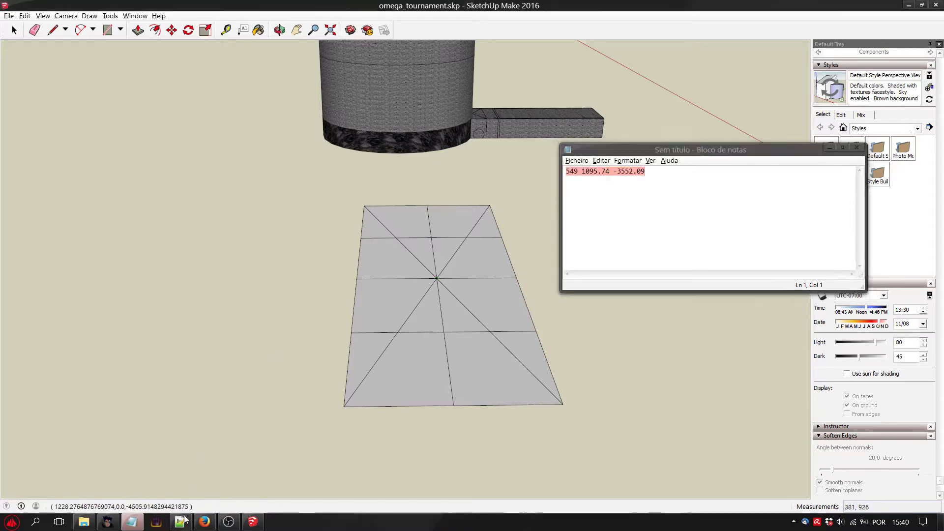
left_click(131, 521)
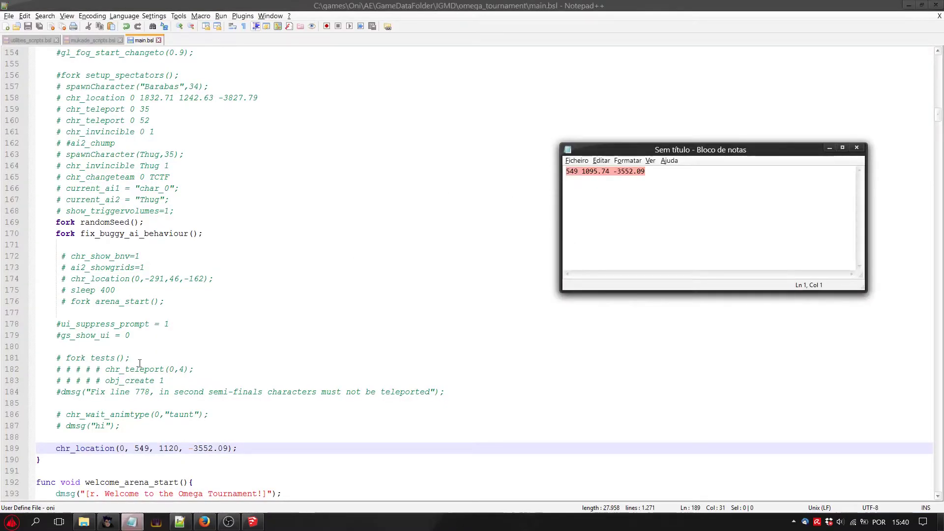
double_click(72, 446)
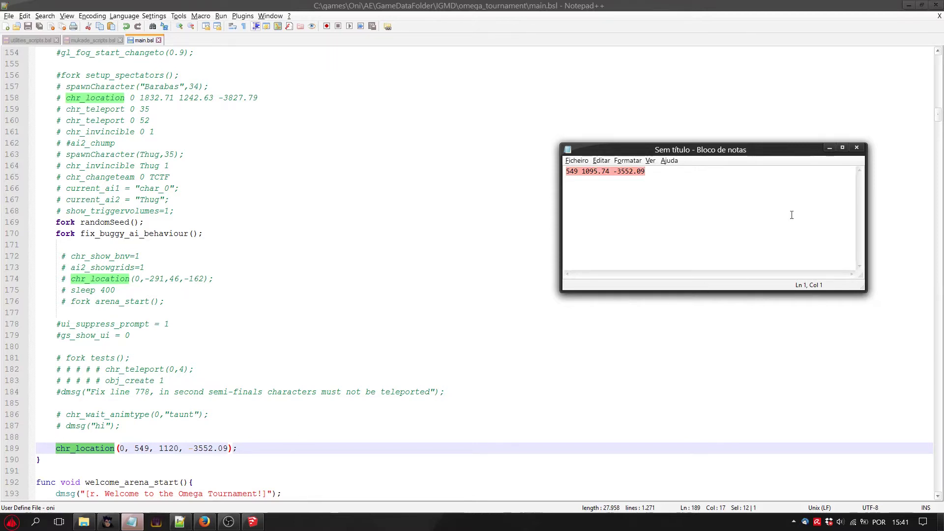
left_click(829, 147)
left_click(908, 7)
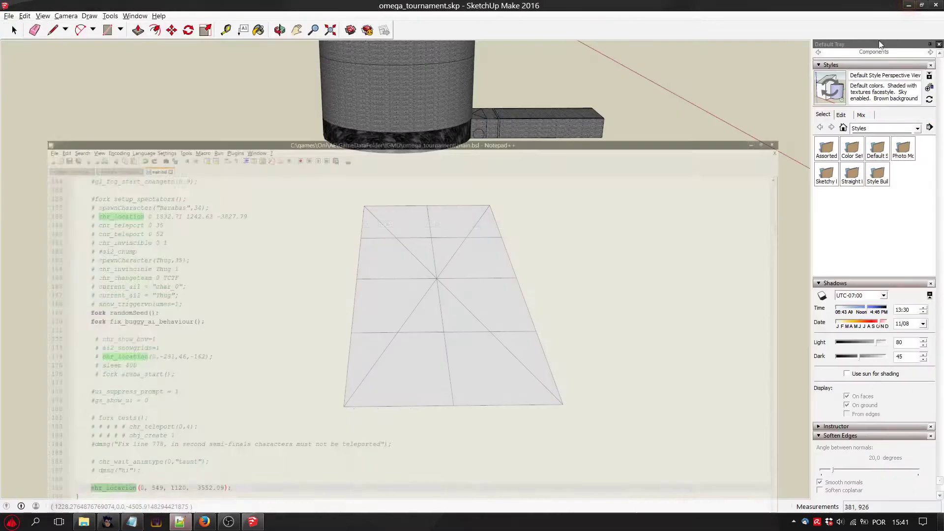
left_click(108, 522)
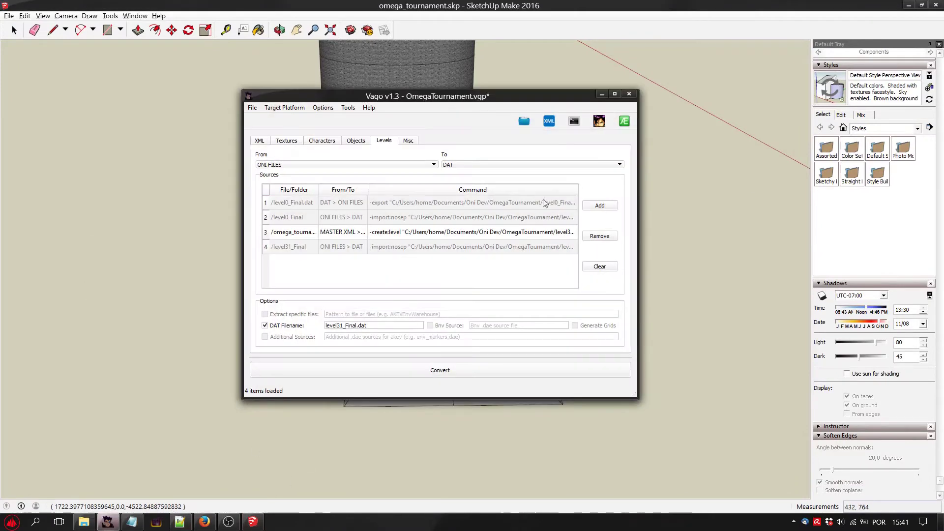
left_click(600, 96)
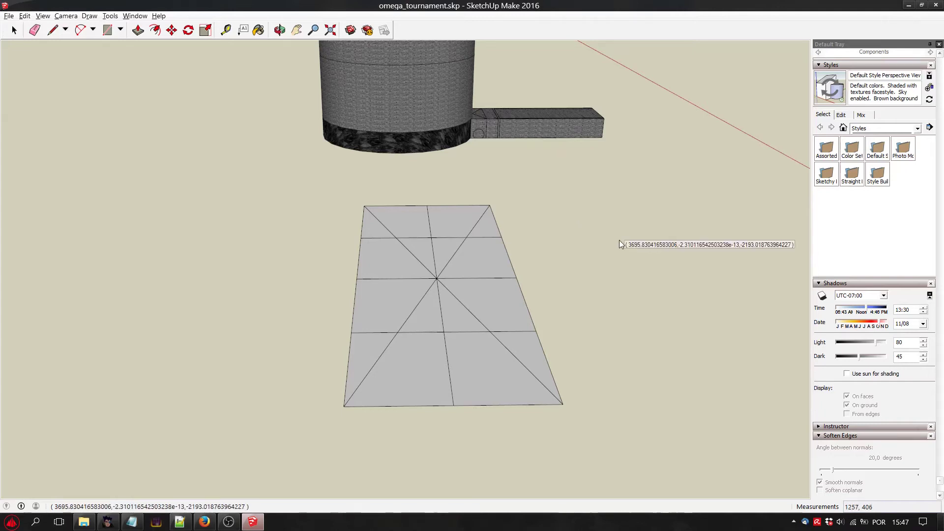
Activate the Query Tool in SketchUp again and inspect the subdivided ground plane from a lower angle.
left_click(110, 16)
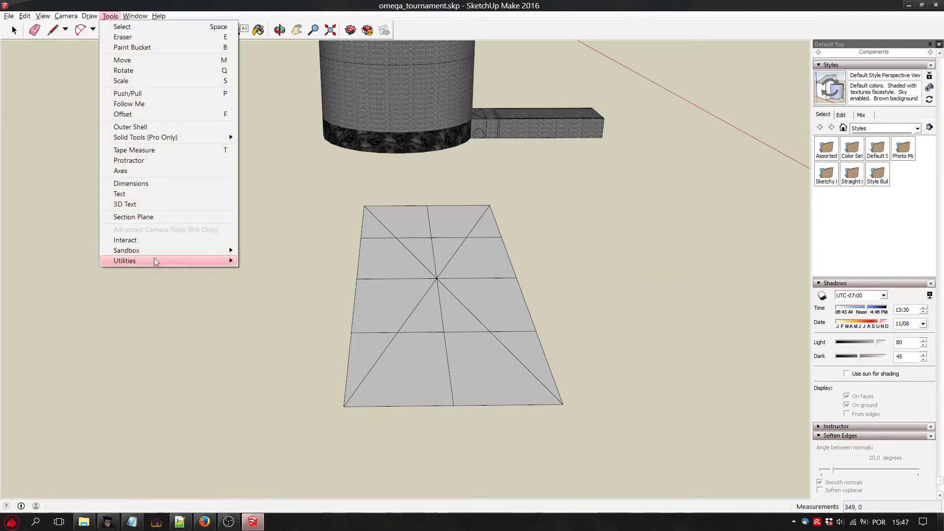
mouse_move(156, 260)
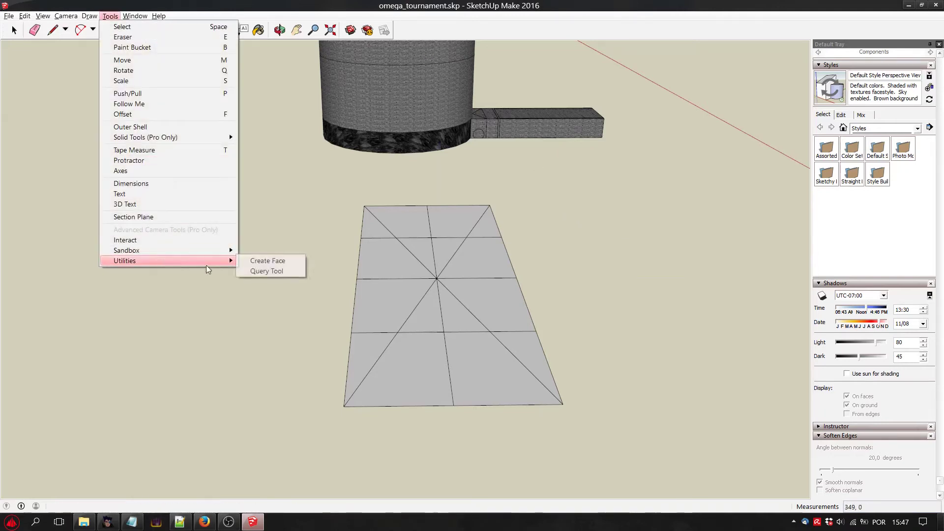
left_click(256, 272)
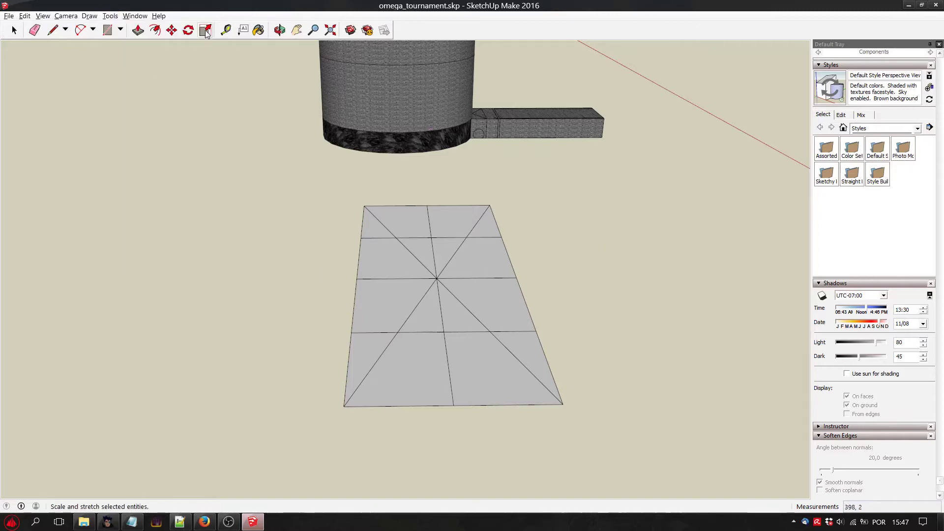
middle_click_drag(372, 397, 311, 301)
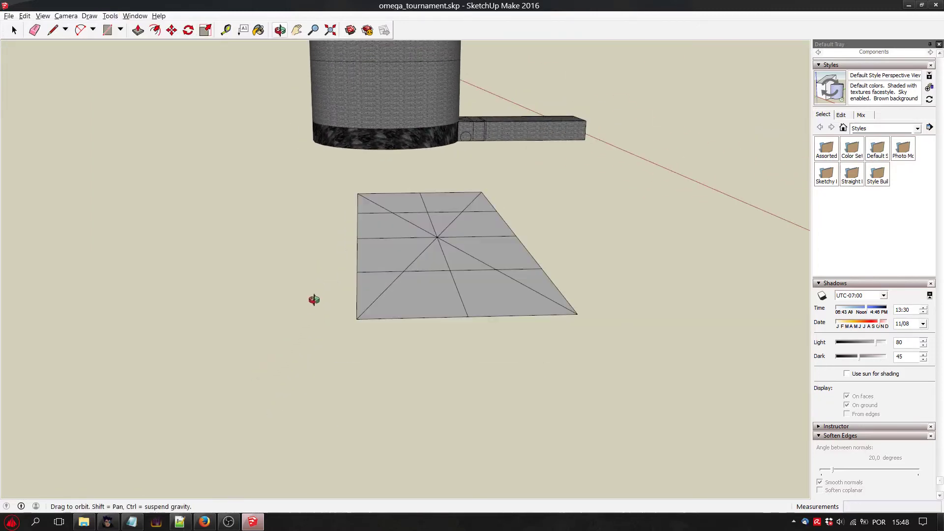
middle_click_drag(278, 359, 251, 361)
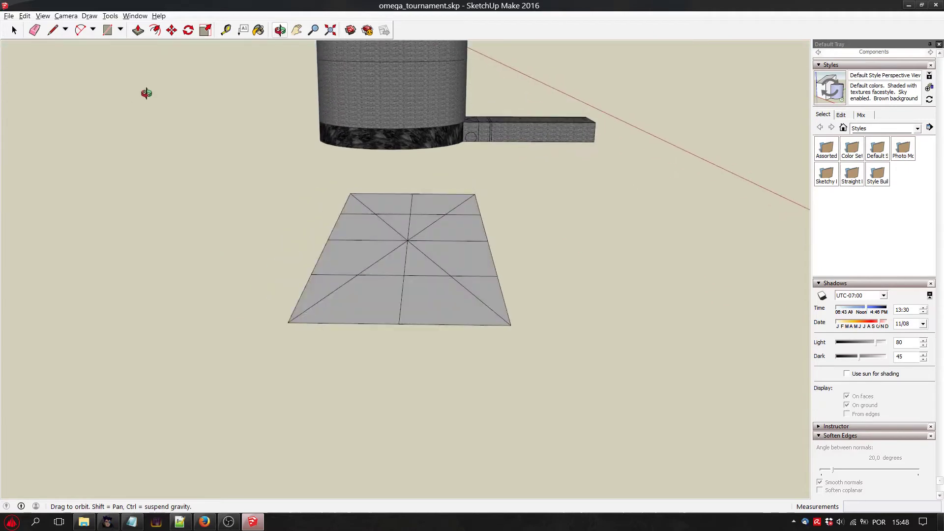
Try to draw a rectangular strip about 11024 cm by 547 cm along the ground plane's left long edge.
mouse_move(190, 136)
middle_mouse_down()
mouse_move(205, 154)
mouse_move(203, 134)
middle_mouse_up()
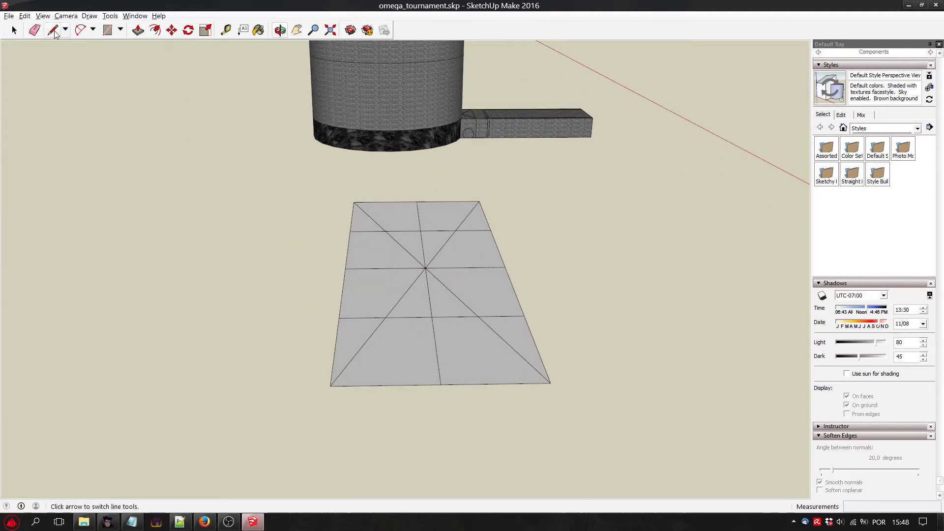
left_click(108, 31)
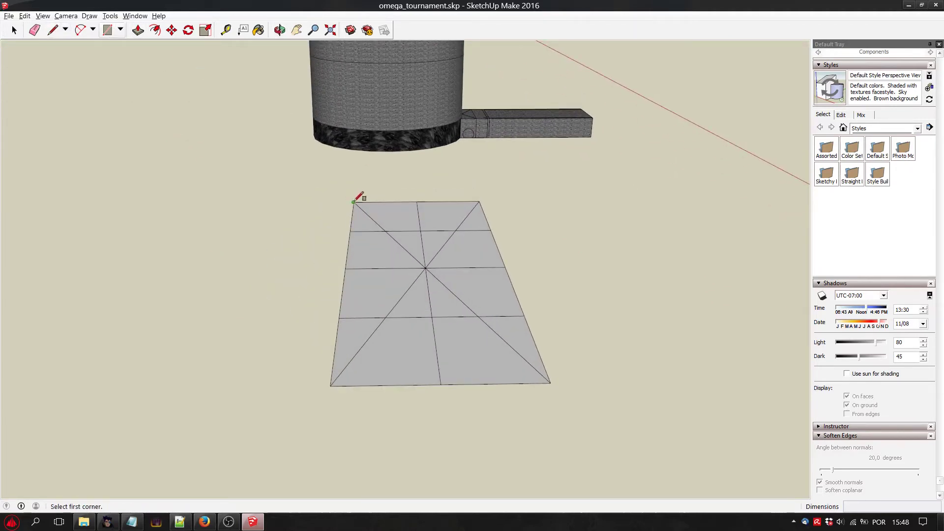
left_click(354, 202)
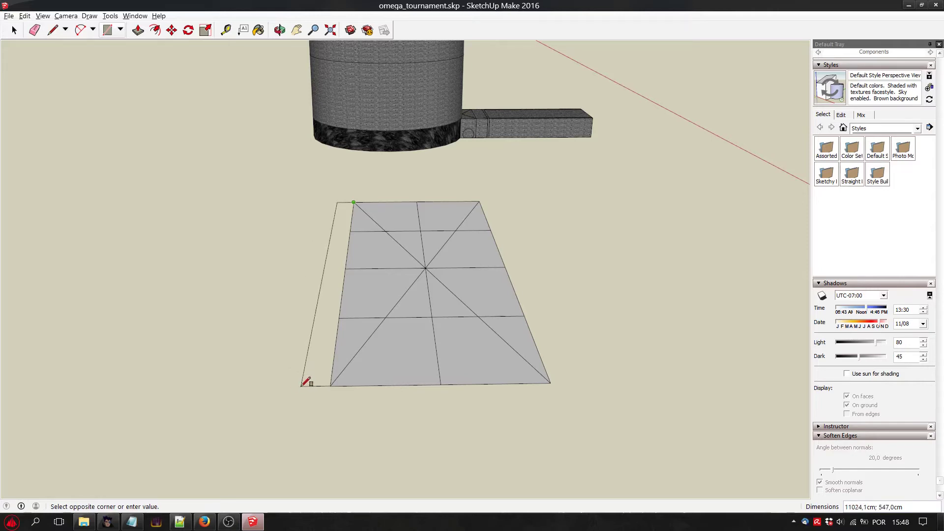
left_click(301, 385)
left_click(278, 31)
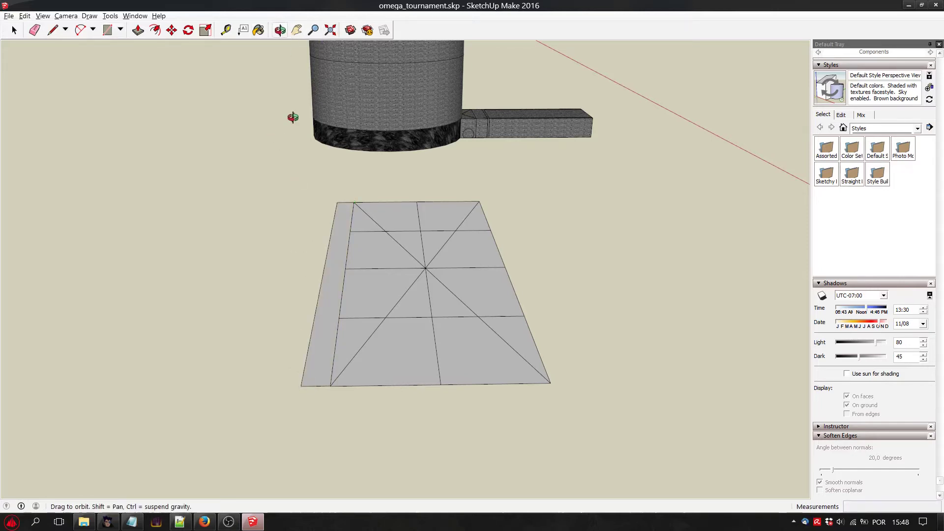
Draw a rectangular strip about 686 cm wide with the Line tool along the ground plane's left long edge.
left_click_drag(293, 117, 320, 315)
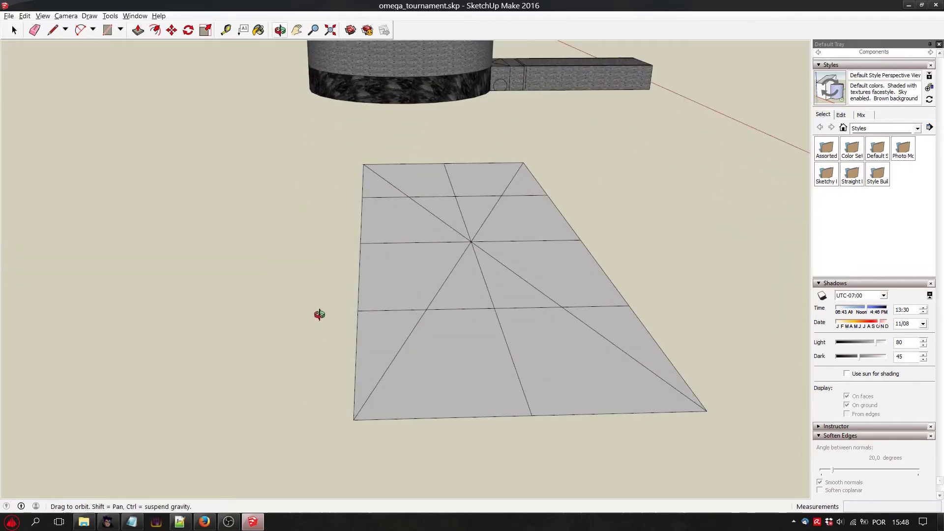
left_click(52, 30)
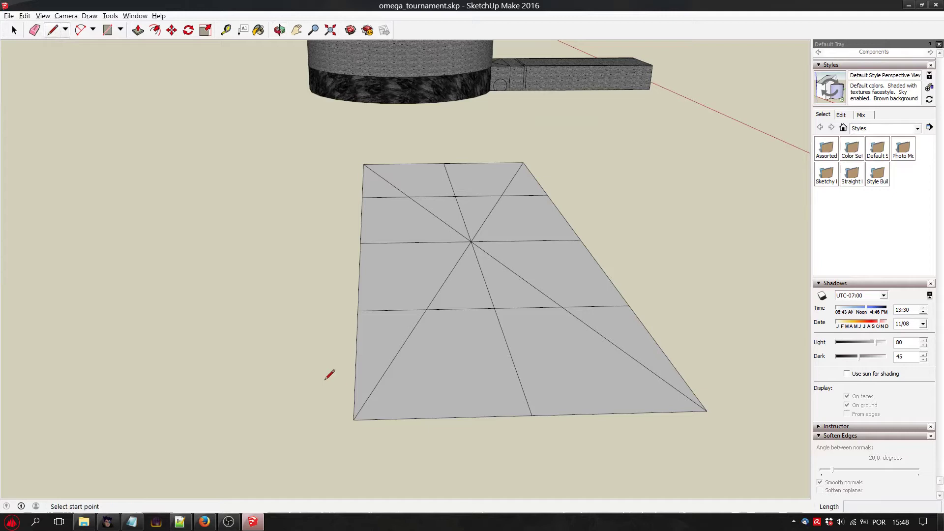
left_click(353, 419)
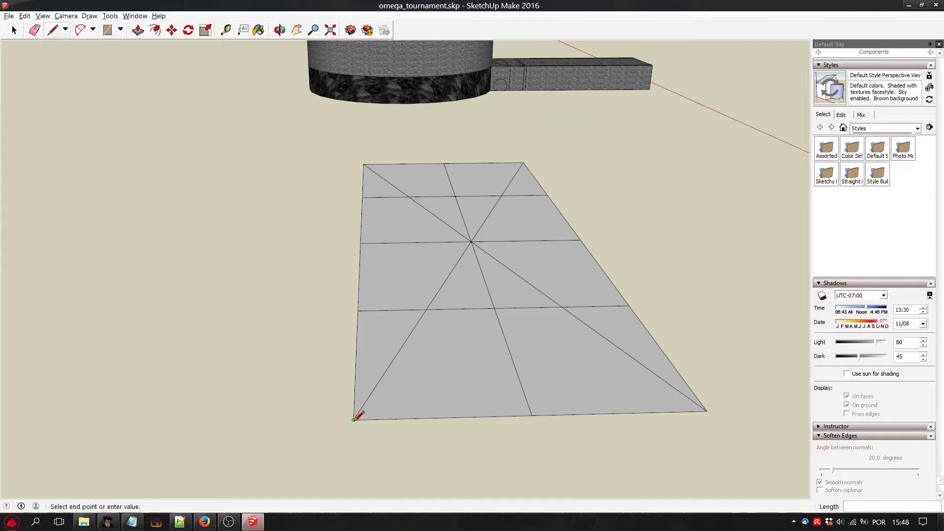
left_click(293, 420)
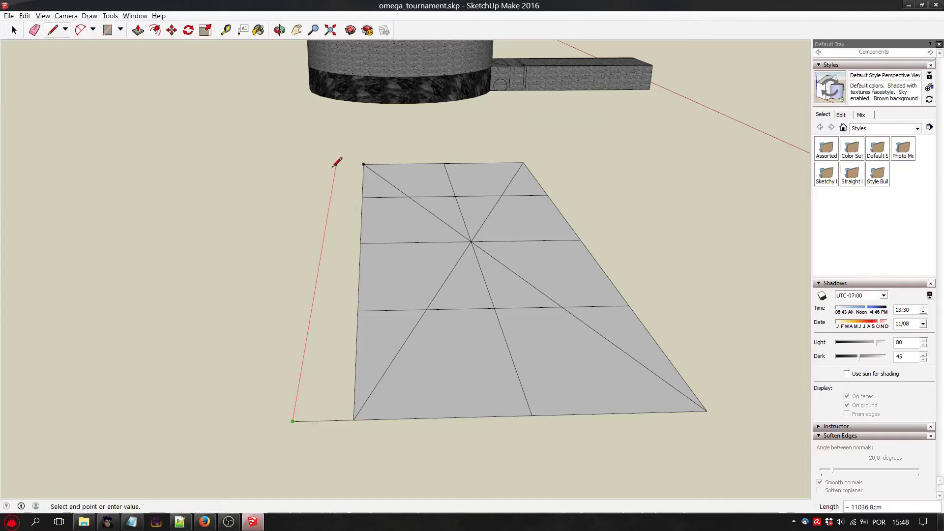
left_click(363, 164)
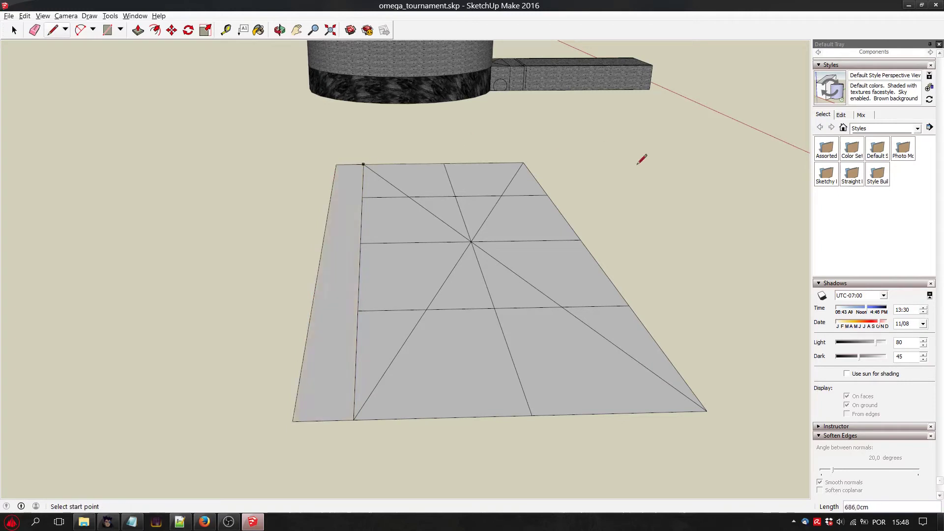
Copy the left strip's face about 4750 cm along the green axis to the opposite side of the ground plane.
key("space")
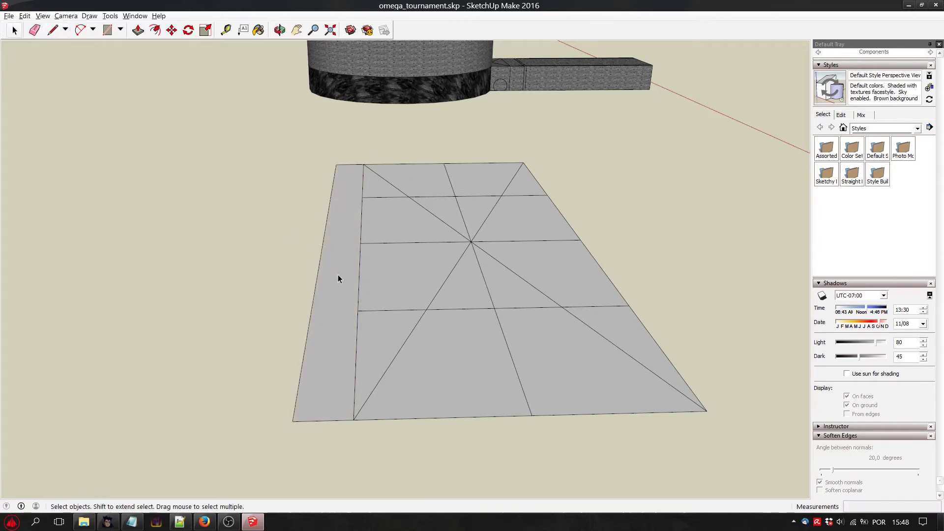
left_click(339, 276)
key("ctrl+c")
key("ctrl+v")
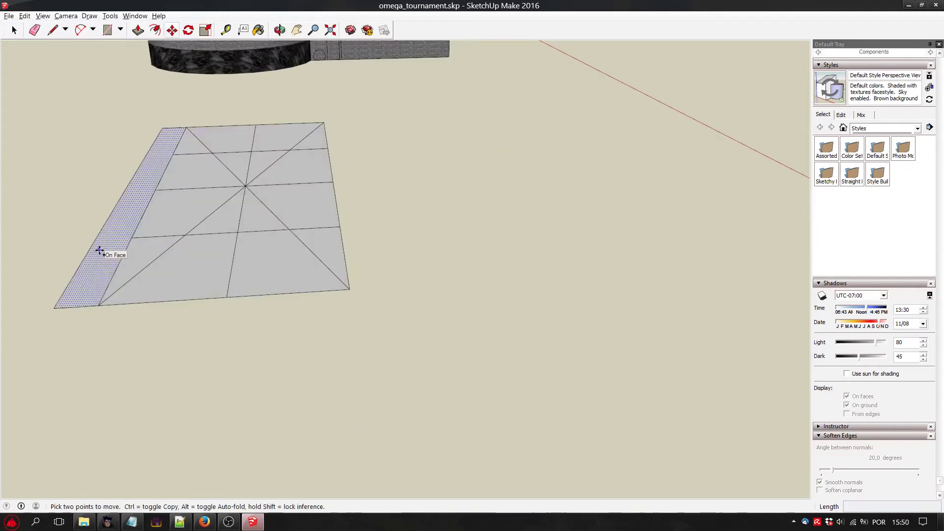
key("ctrl")
left_click(100, 250)
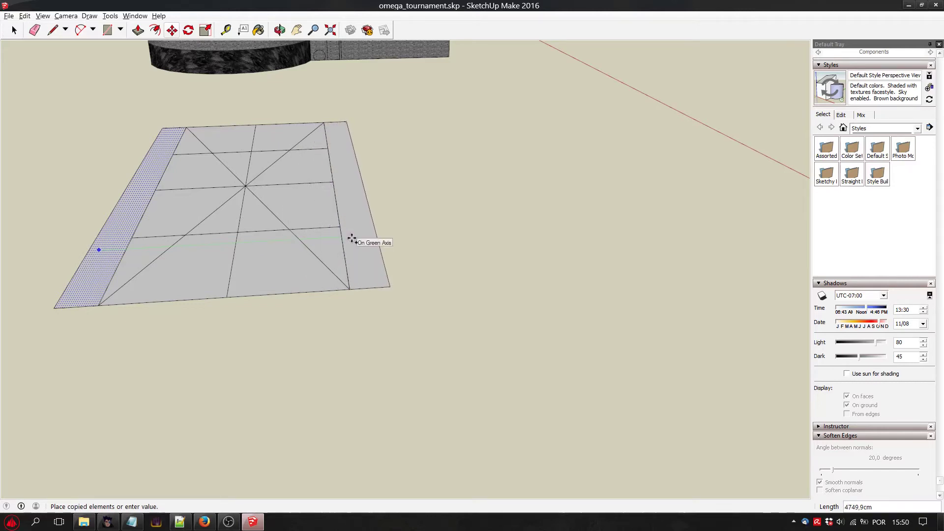
left_click(352, 239)
Move the copied strip so that its inner front corner snaps onto the ground plane's corner, closing the narrow gap.
scroll(350, 314, "up", 8)
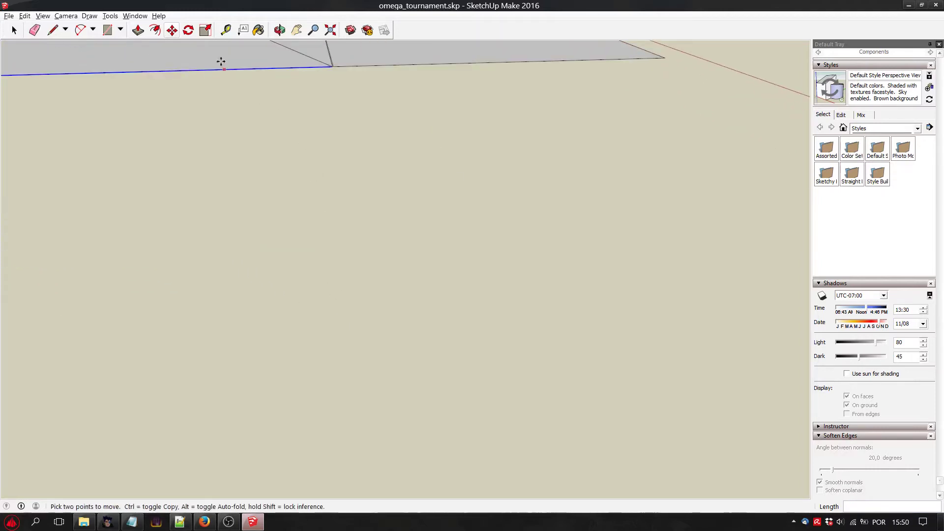
left_click(279, 30)
left_click(172, 32)
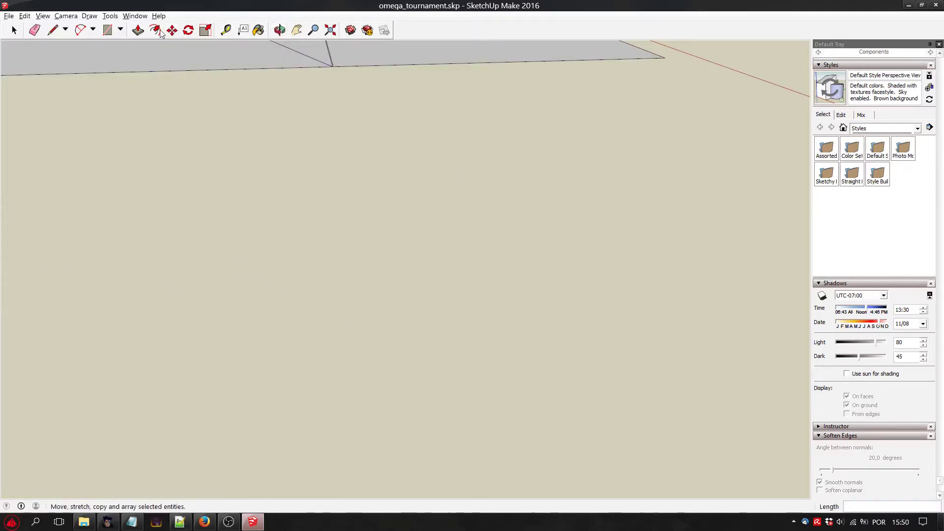
left_click(296, 30)
left_click_drag(374, 162, 288, 308)
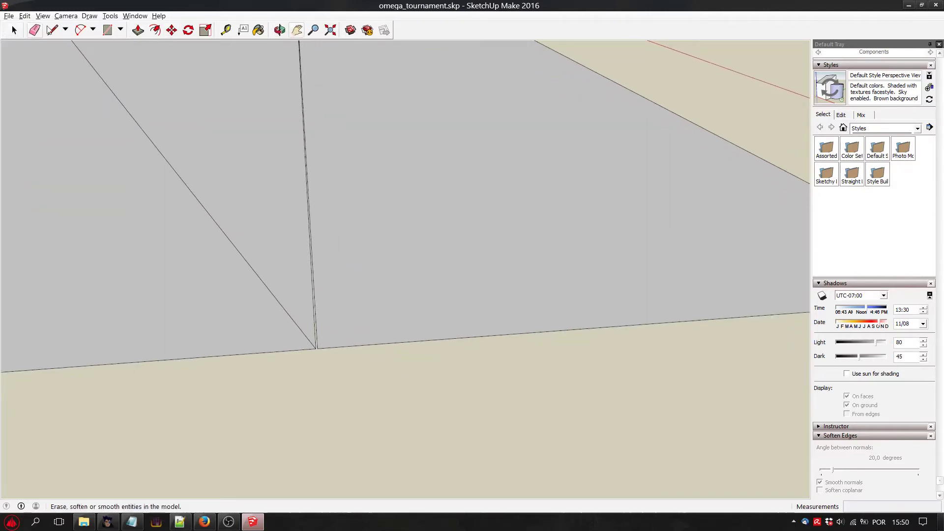
left_click(171, 30)
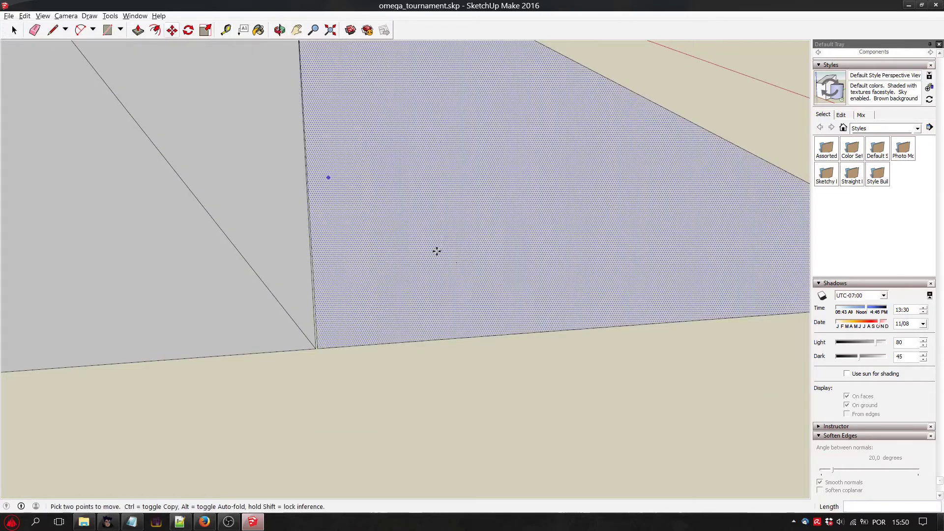
left_click(317, 347)
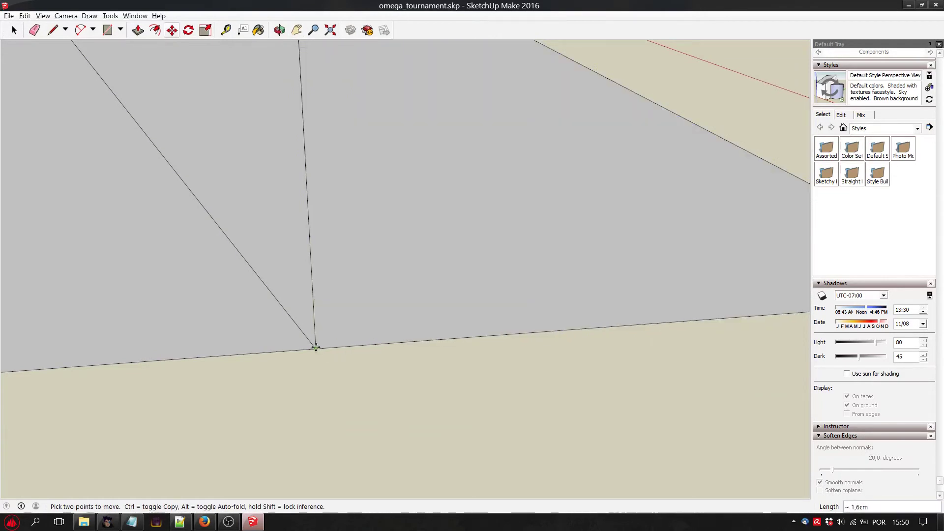
left_click(316, 348)
Inspect the ground plane and both side strips from several angles to check their alignment and shape.
scroll(363, 217, "down", 3)
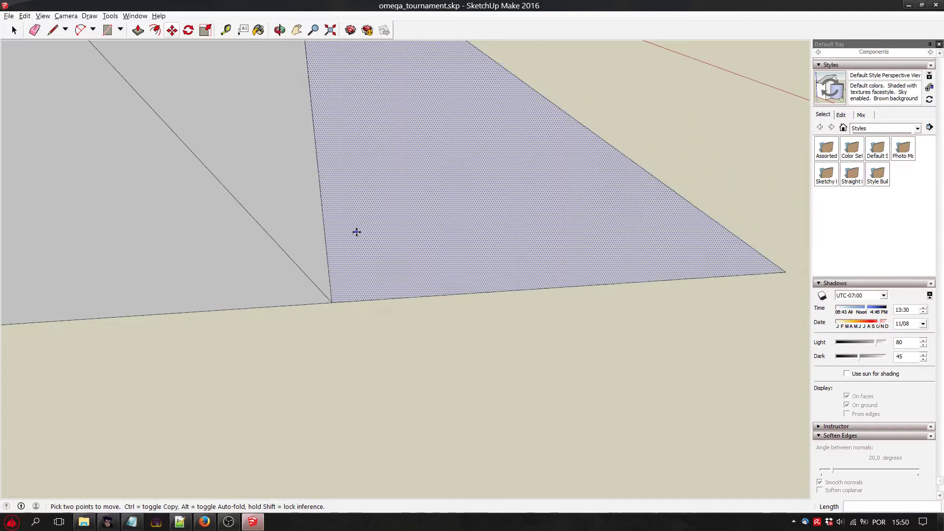
middle_click_drag(356, 227, 261, 109)
left_click(281, 31)
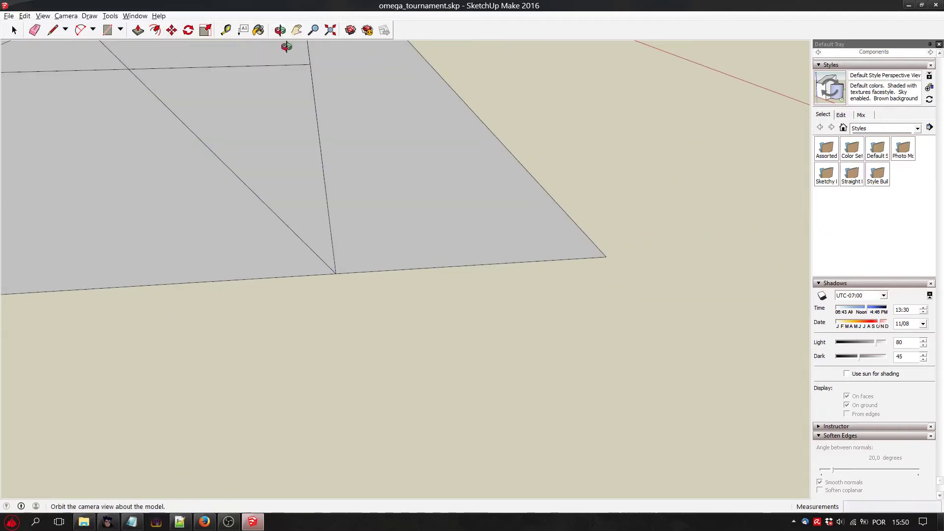
left_click_drag(285, 42, 258, 200)
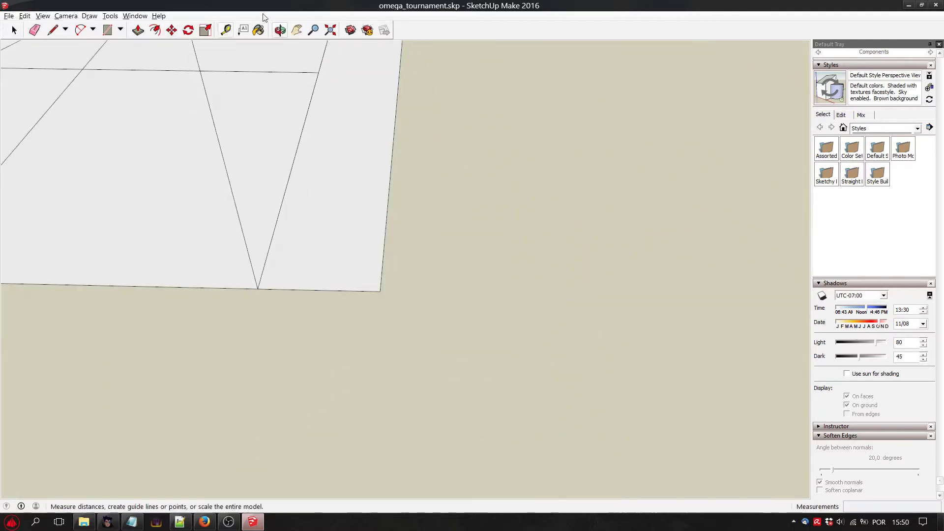
left_click(297, 30)
left_click_drag(209, 181, 428, 280)
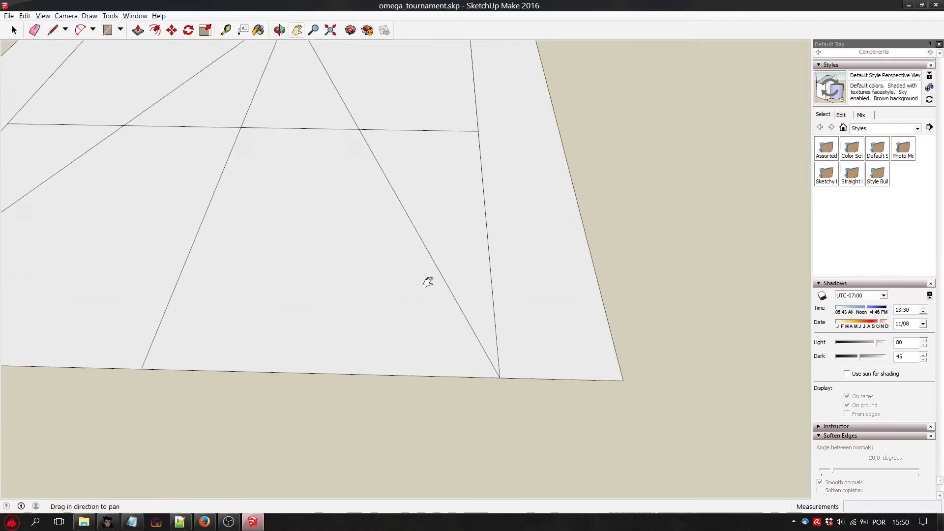
scroll(314, 172, "down", 6)
left_click_drag(214, 140, 348, 211)
scroll(397, 225, "up", 5)
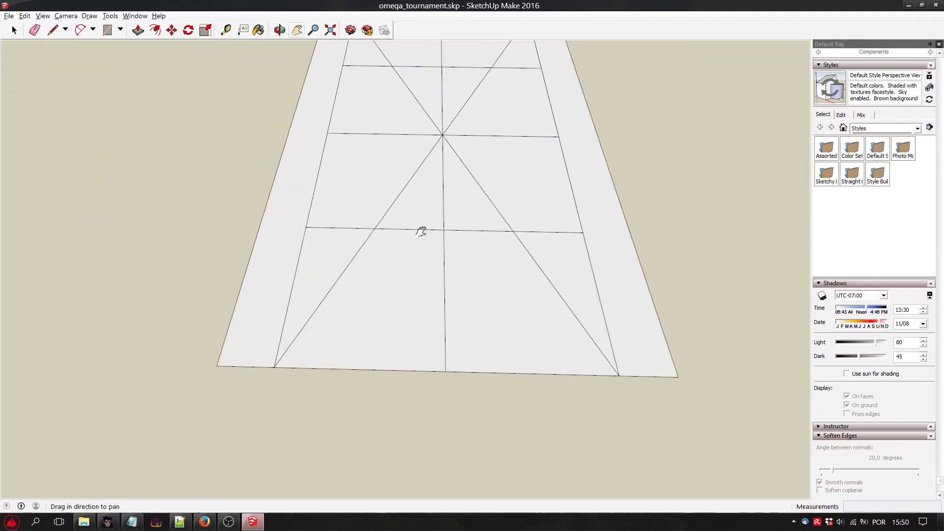
left_click_drag(421, 232, 371, 270)
scroll(371, 267, "down", 1)
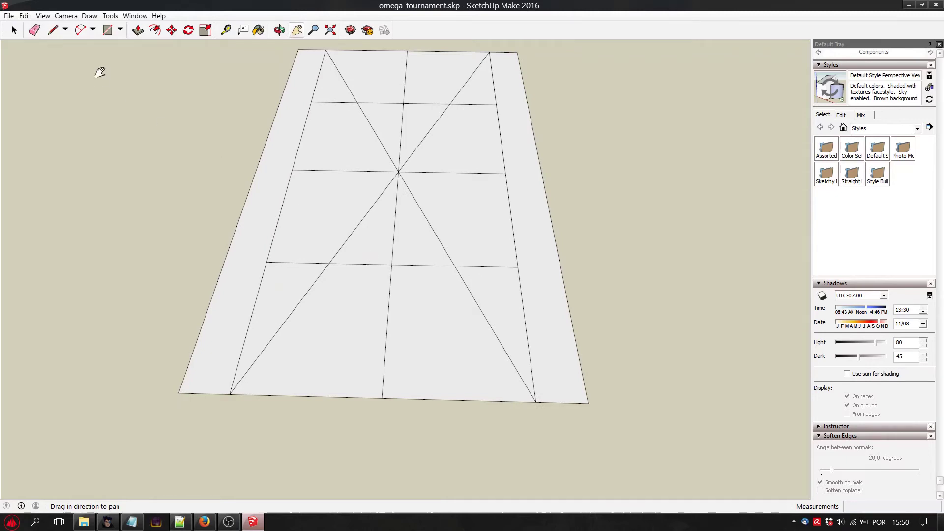
left_click(53, 30)
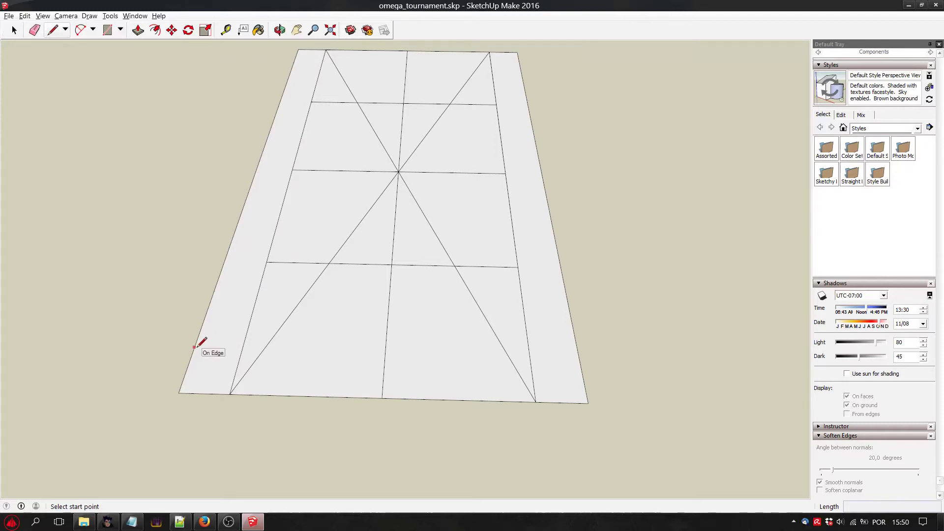
middle_click_drag(204, 341, 450, 316)
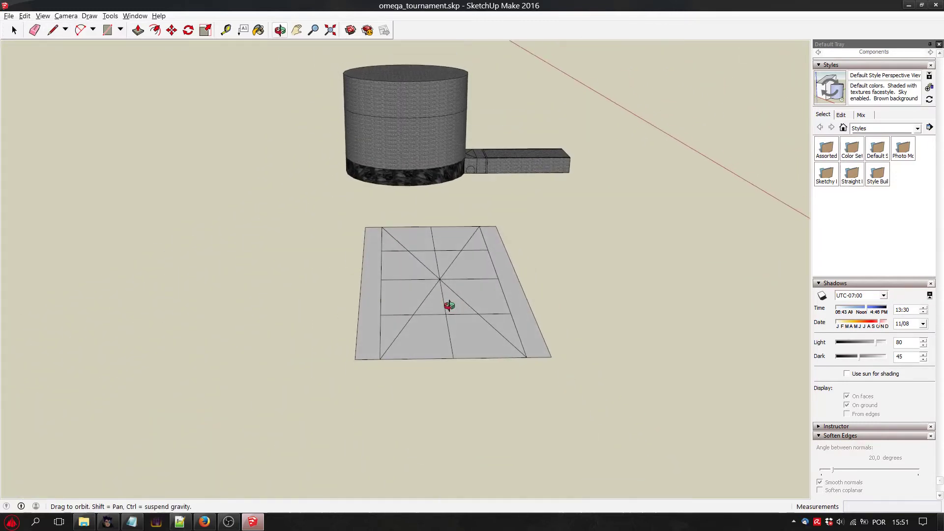
scroll(466, 318, "up", 5)
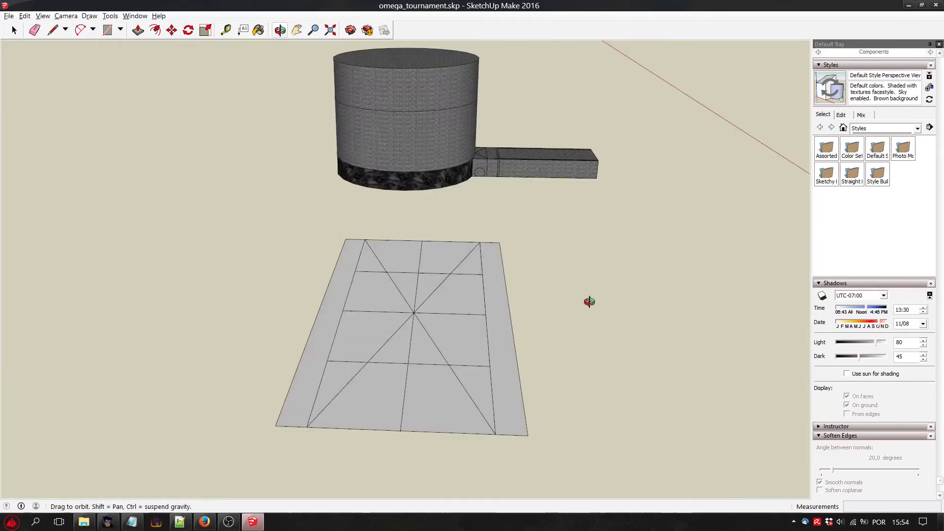
middle_click_drag(590, 301, 531, 324)
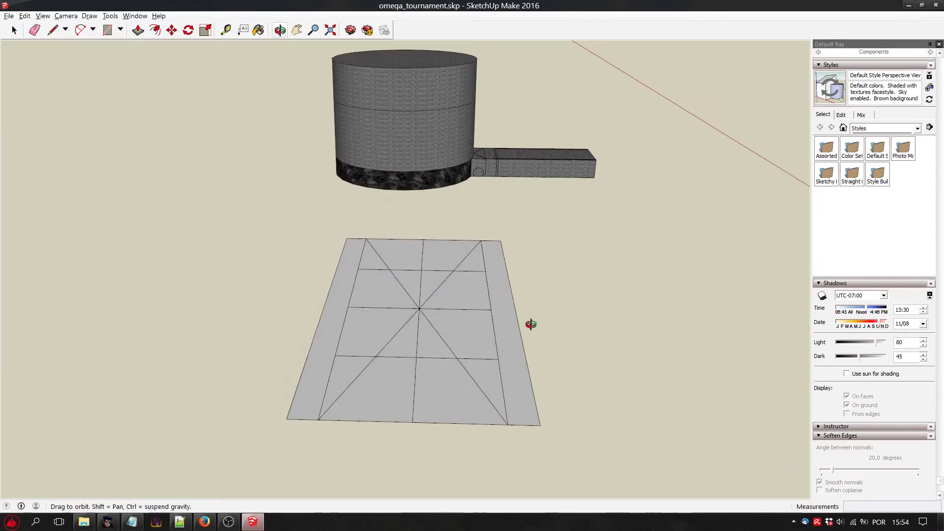
Measure vertically upward from the left strip's outer front corner with the Tape Measure tool.
left_click(53, 30)
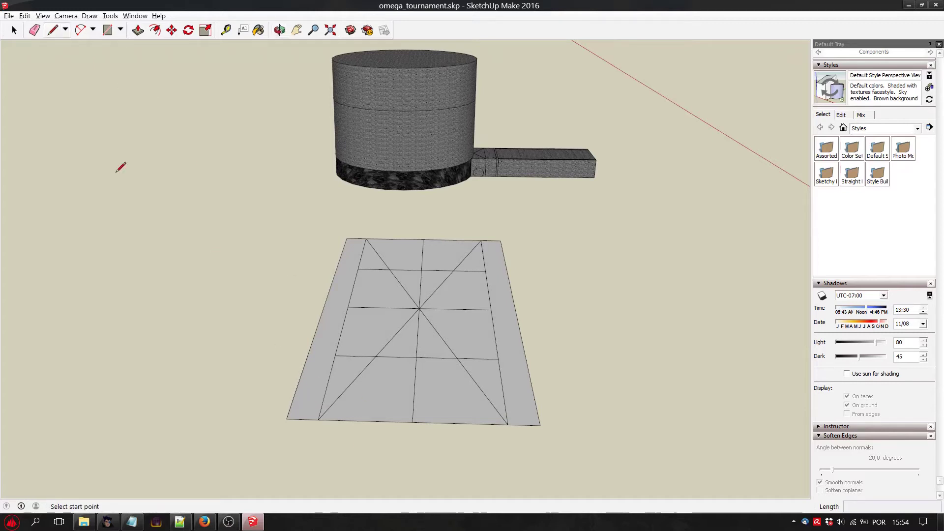
left_click(226, 30)
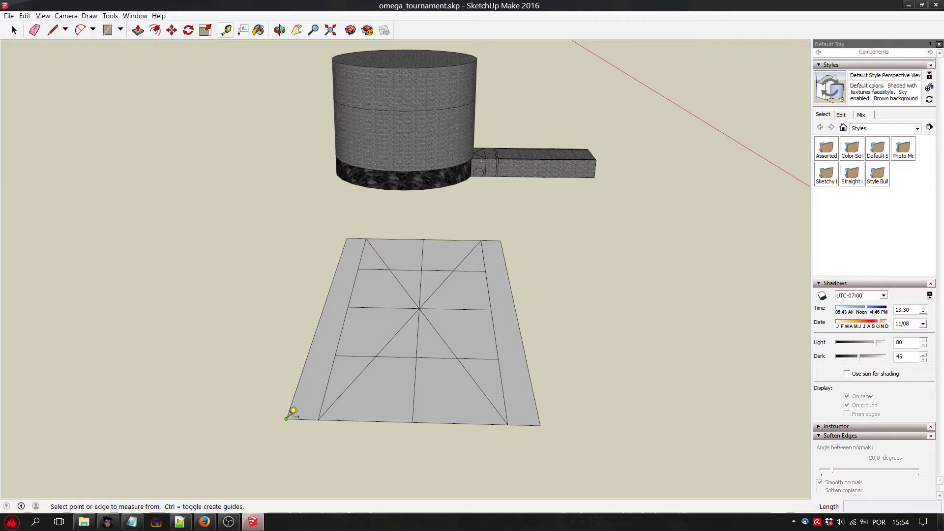
left_click(286, 418)
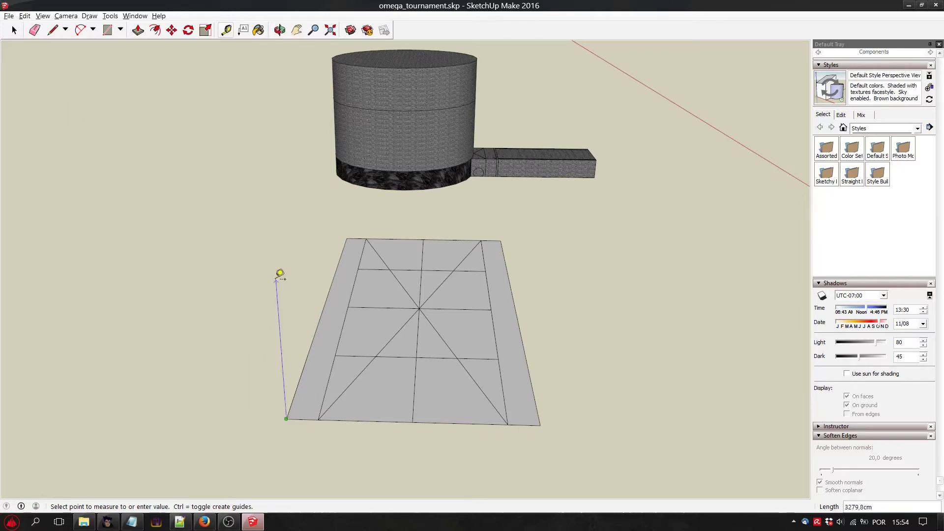
key("Escape")
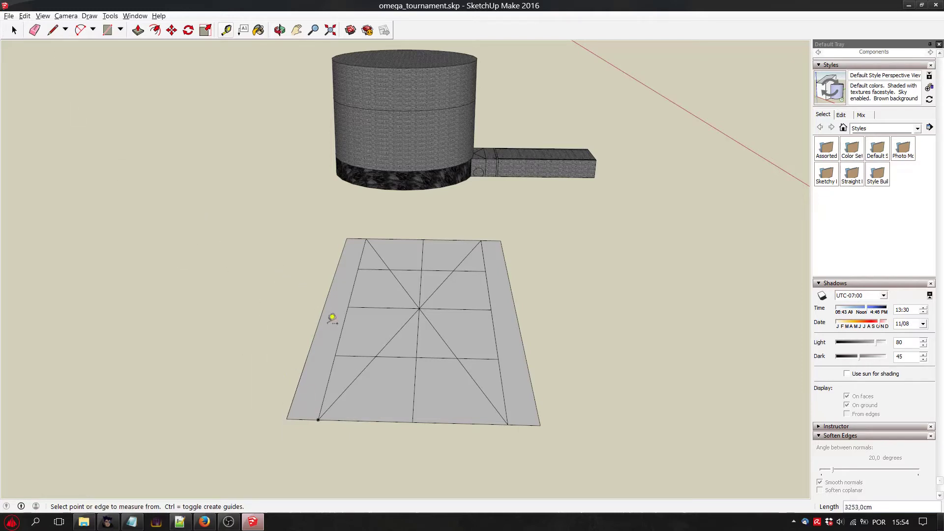
Copy the left strip's short front edge and paste it in the empty space beside the ground plane.
left_click(13, 29)
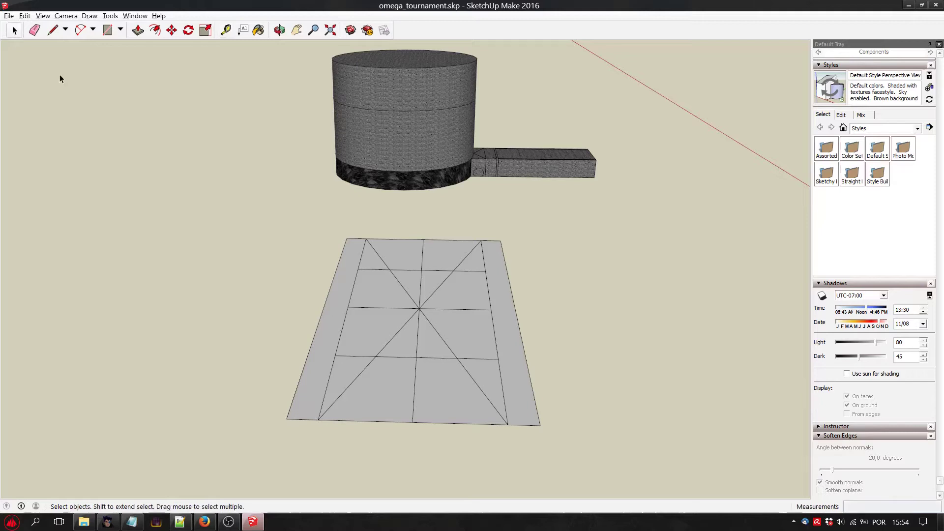
left_click(307, 419)
left_click(311, 419)
left_click(312, 418)
left_click(313, 419)
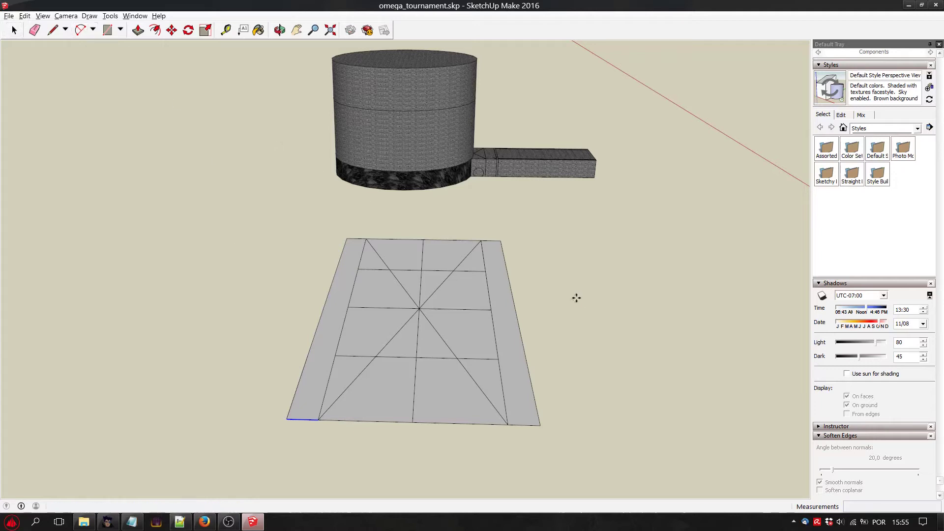
key("ctrl+v")
left_click(253, 384)
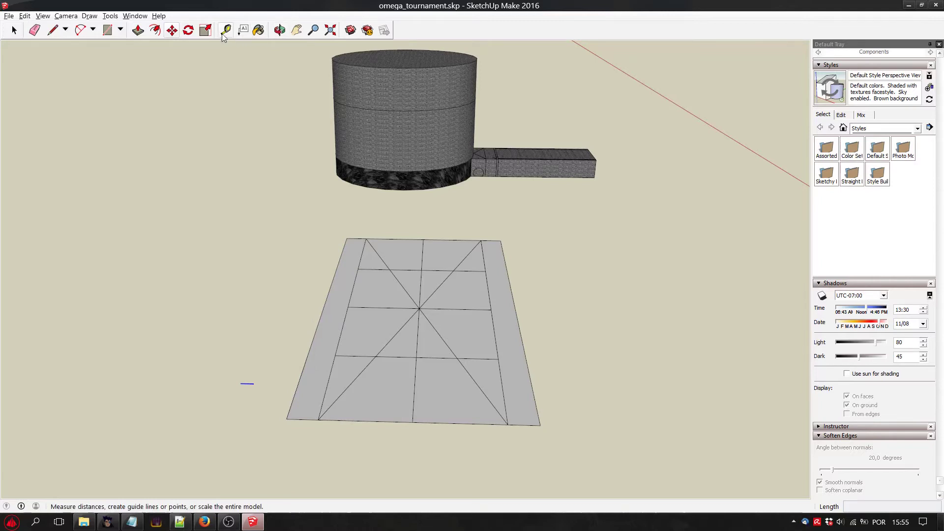
Rotate the pasted short edge 90 degrees about its outer endpoint so that it runs along the plane's length.
left_click(187, 30)
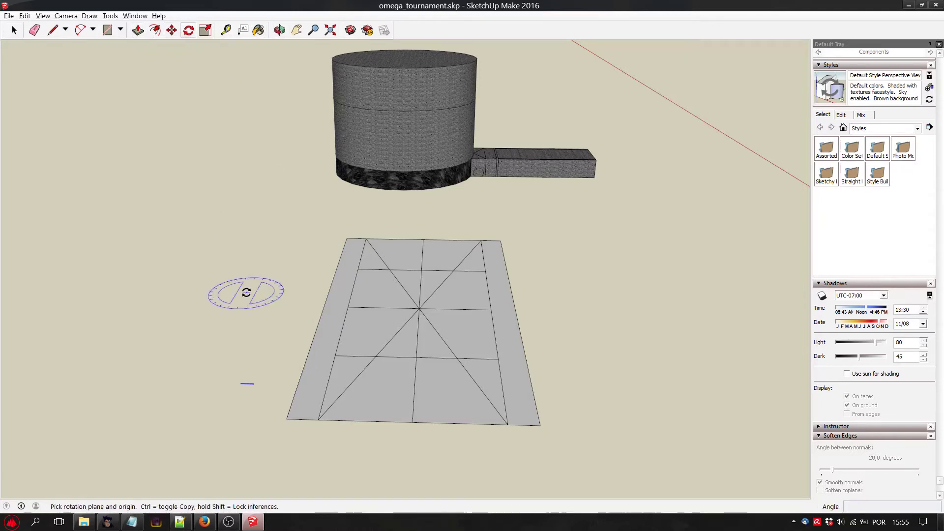
left_click(249, 383)
key("Escape")
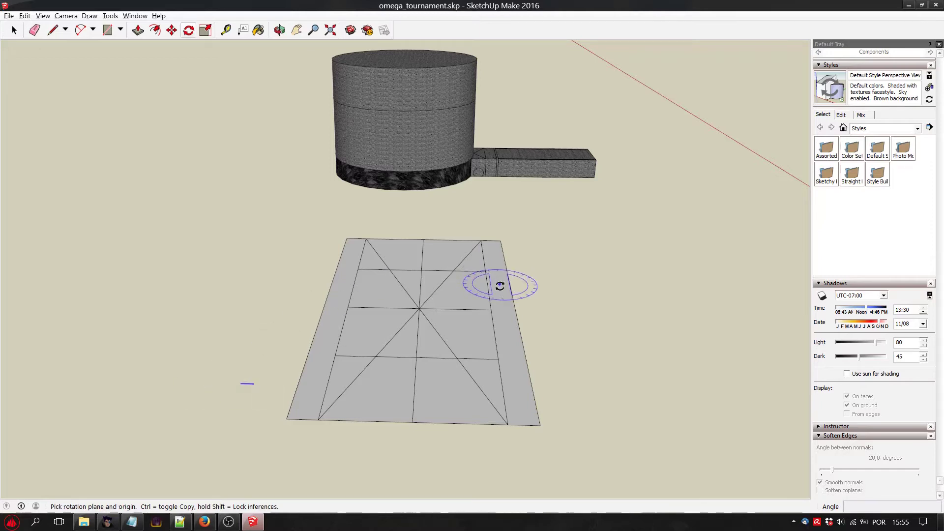
left_click(241, 383)
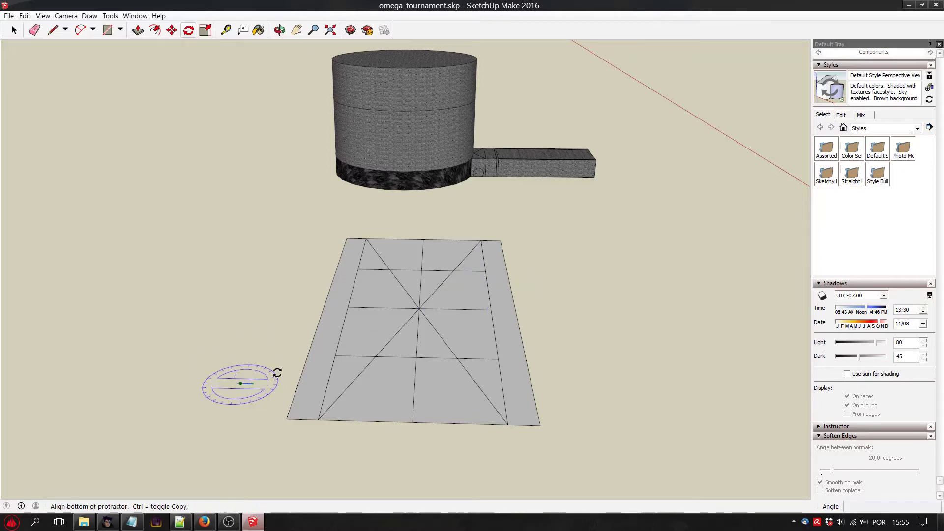
left_click(253, 368)
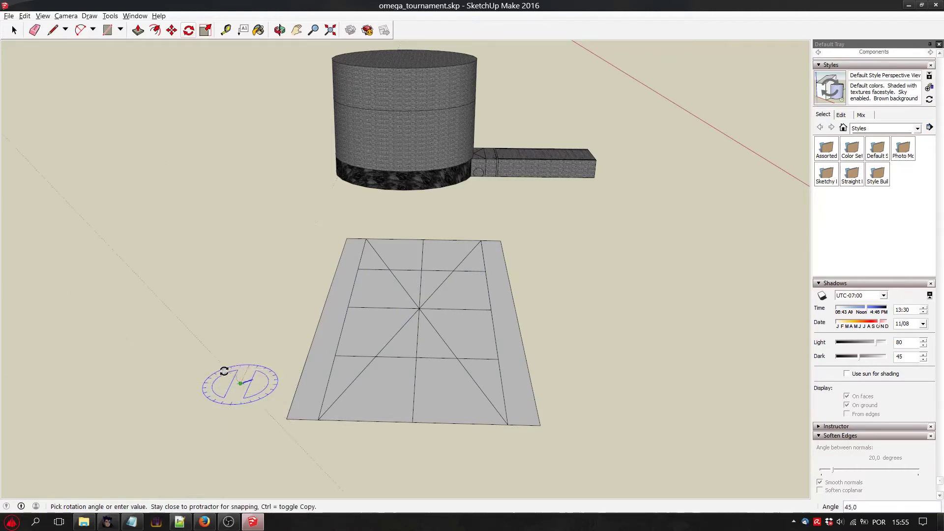
left_click(220, 387)
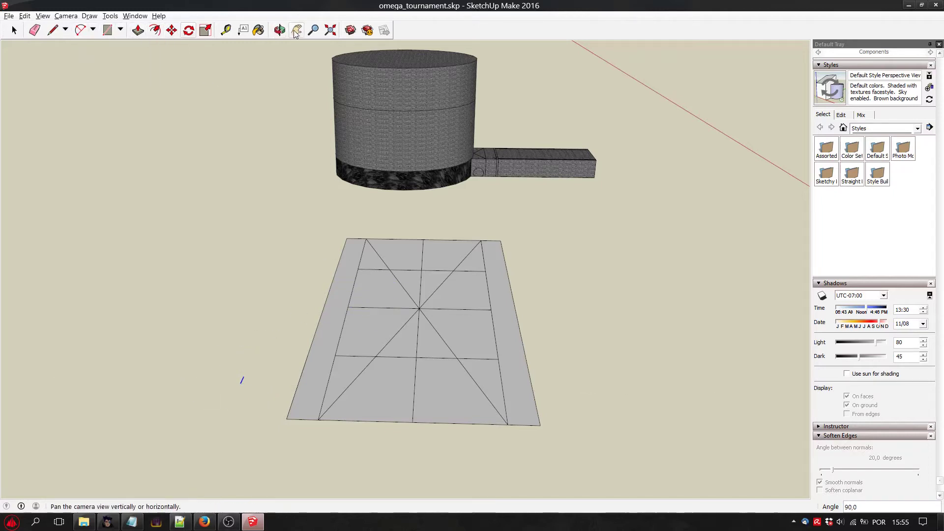
Move the rotated edge by its near endpoint onto the left strip's outer front corner.
left_click(172, 30)
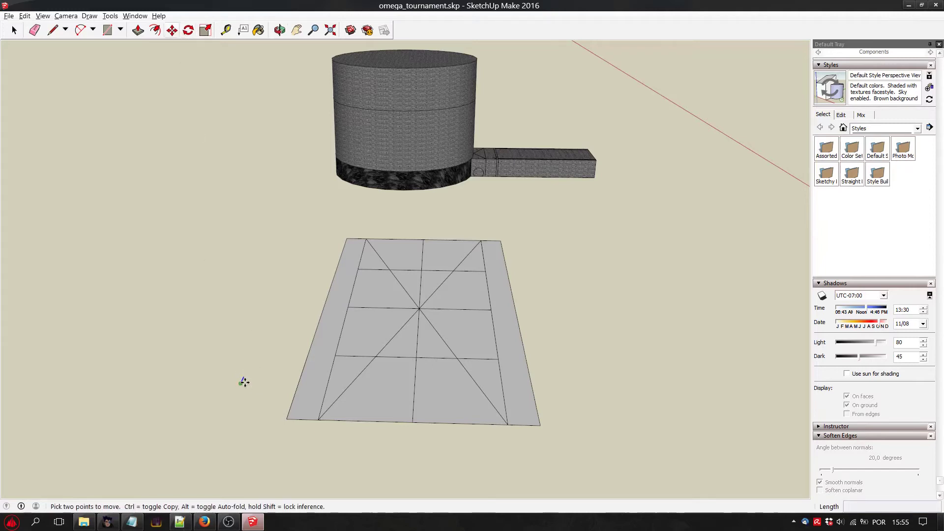
left_click(242, 384)
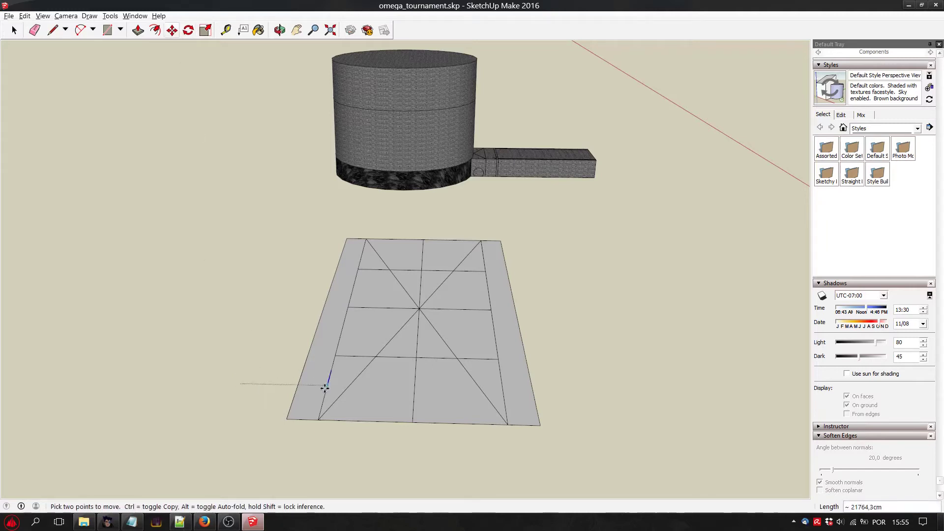
left_click(287, 418)
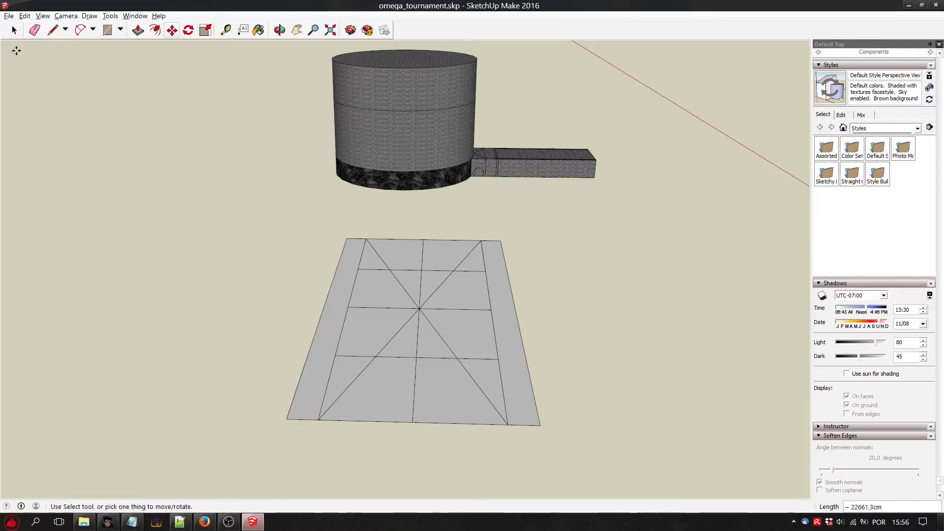
Draw a line about 5436 cm long across the plane from the placed edge's inner end, parallel to the front edge.
left_click(53, 30)
scroll(374, 375, "up", 4)
scroll(259, 396, "up", 1)
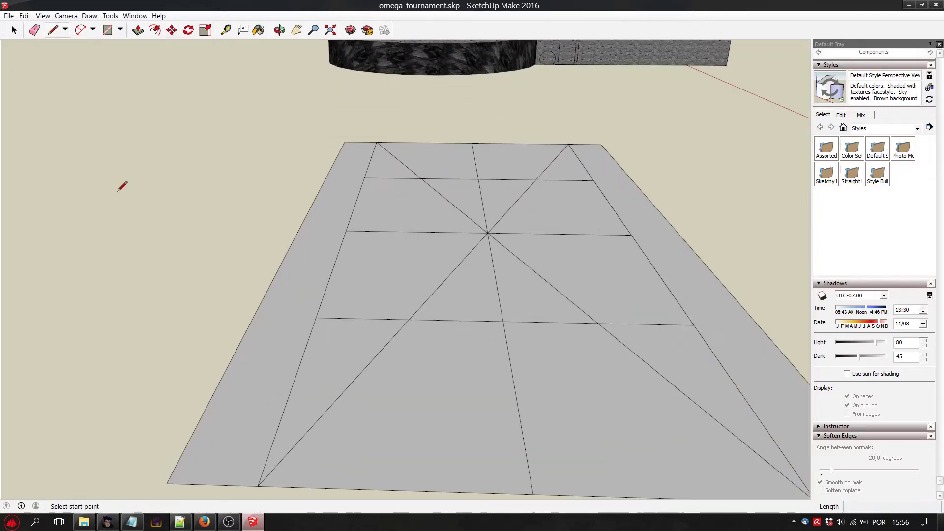
left_click(194, 428)
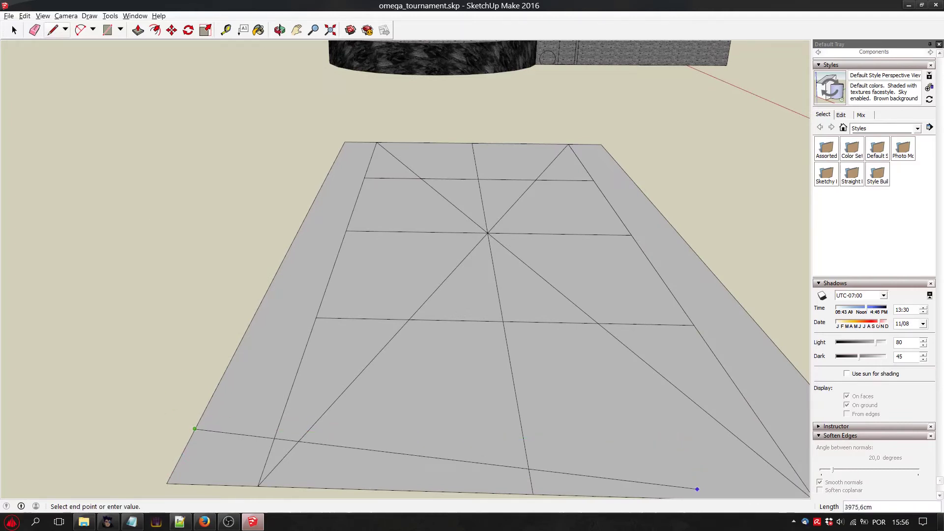
scroll(713, 364, "down", 3)
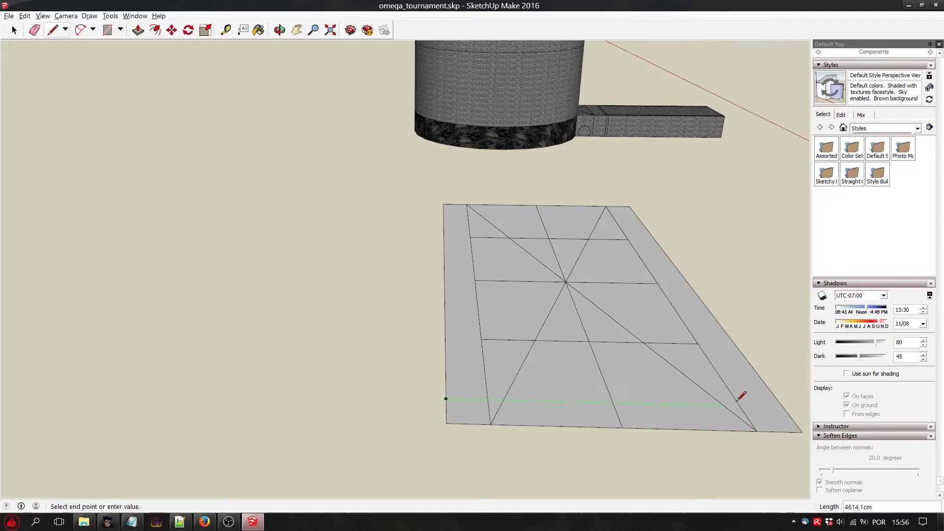
left_click(782, 406)
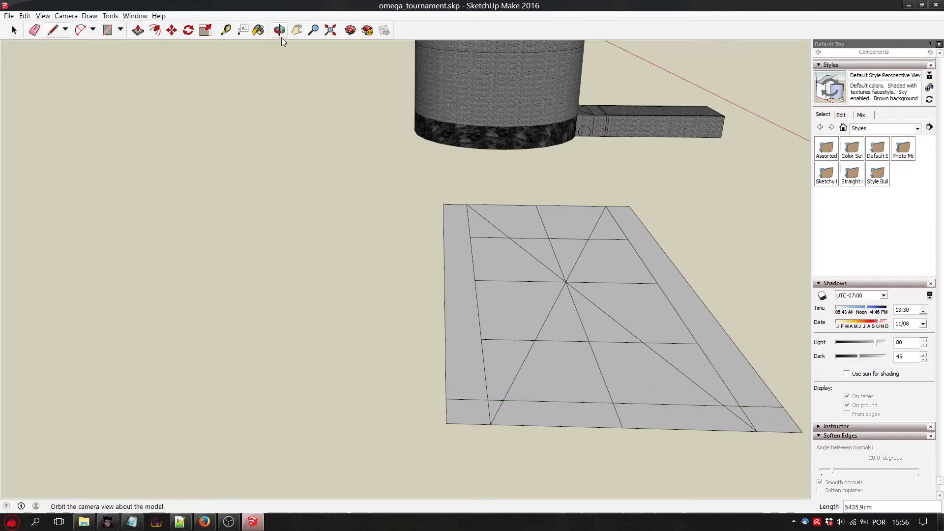
Delete the left strip's border, both diagonals and the centre line where they run inside the new front strip.
left_click(280, 30)
left_click_drag(271, 240, 147, 147)
left_click(14, 31)
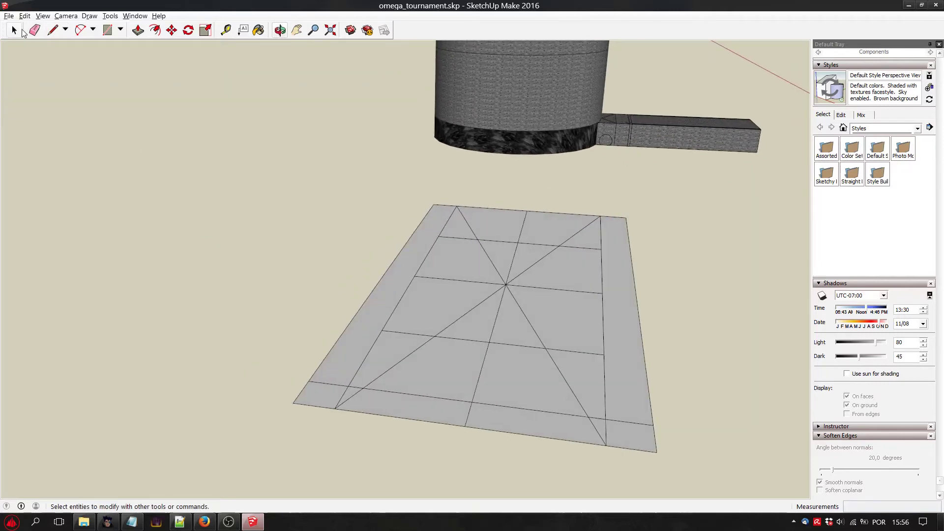
left_click(346, 403)
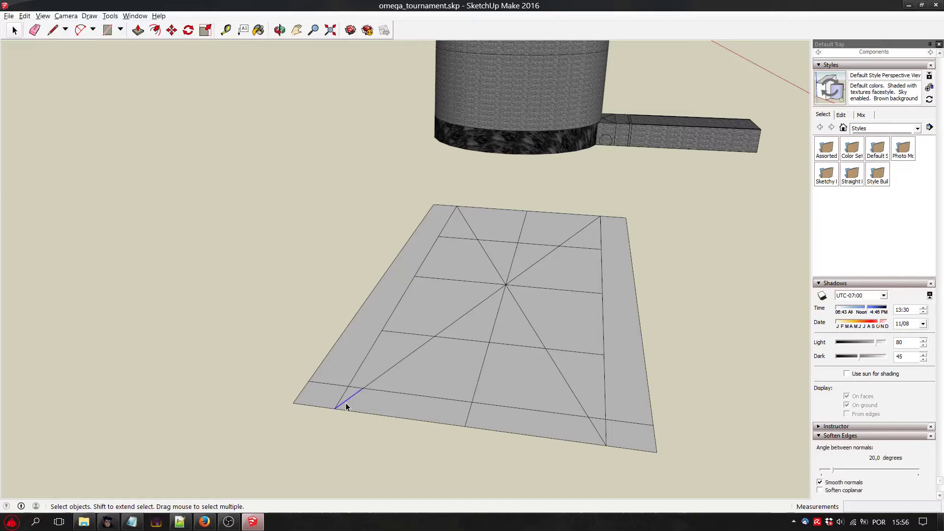
left_click(345, 403)
left_click(468, 416)
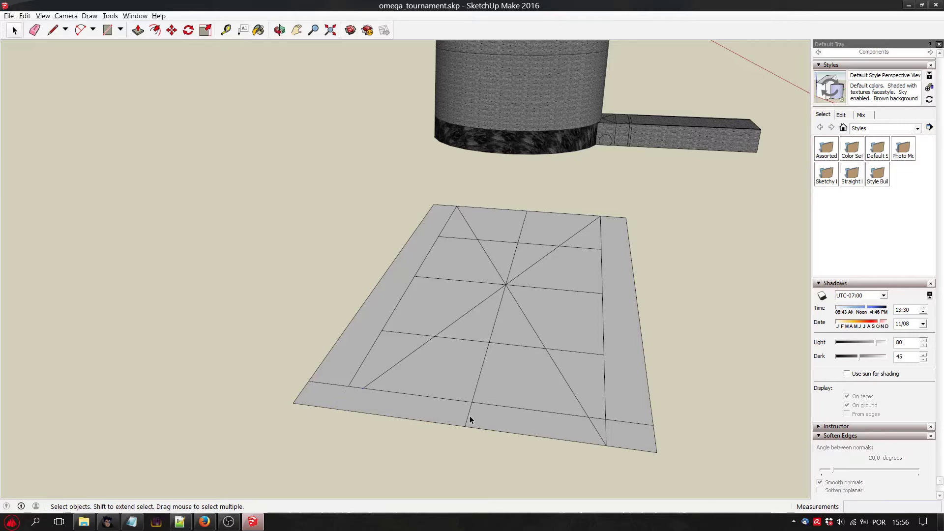
key("Delete")
left_click(596, 430)
key("Delete")
Delete the remaining segment of the right strip's border that divides the front strip.
left_click(604, 431)
left_click(608, 432, "shift")
left_click(606, 433, "shift")
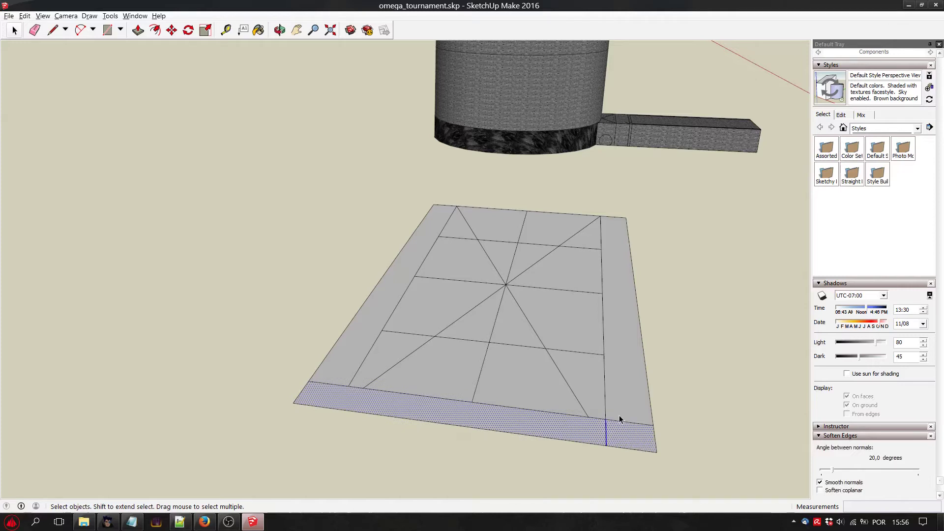
left_click(620, 416)
left_click(604, 433)
left_click(608, 433)
left_click(607, 433)
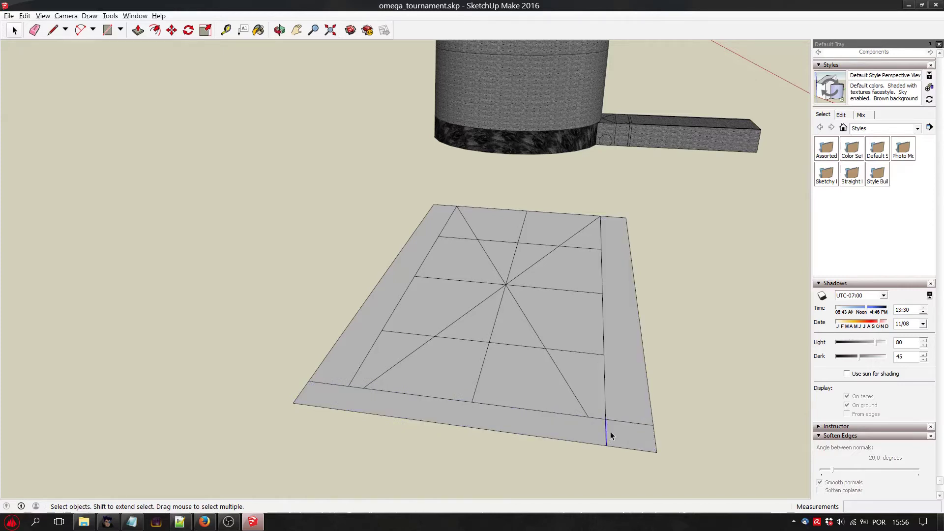
key("Delete")
left_click(607, 437)
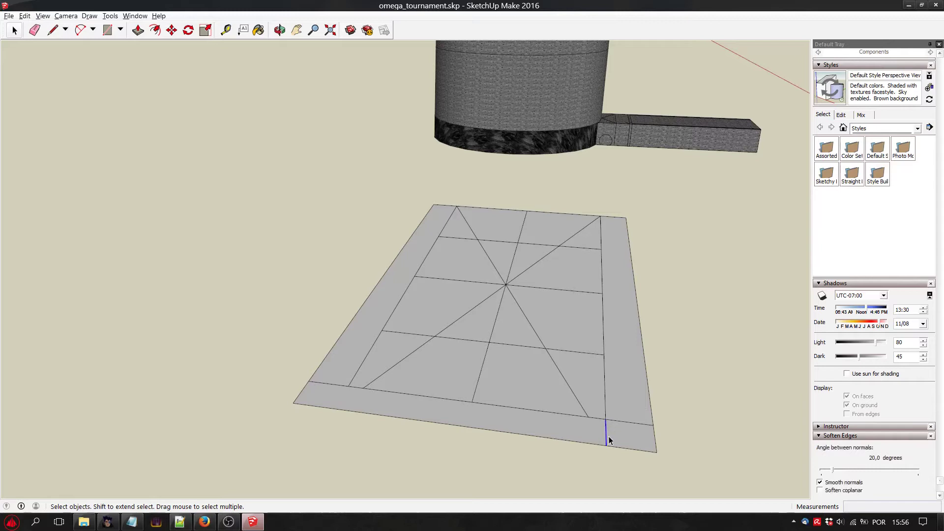
Select the front strip's face and the segments of its inner border to check how they are divided.
left_click(511, 409)
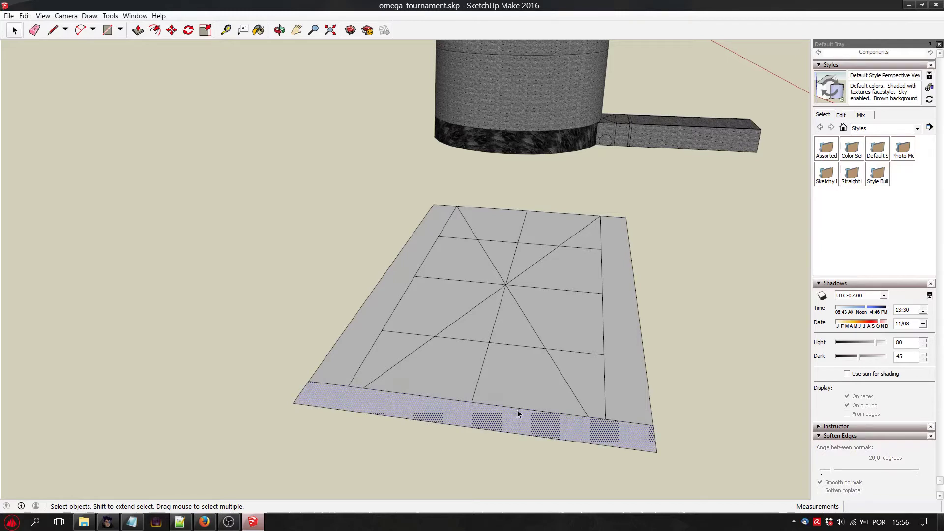
left_click(538, 410)
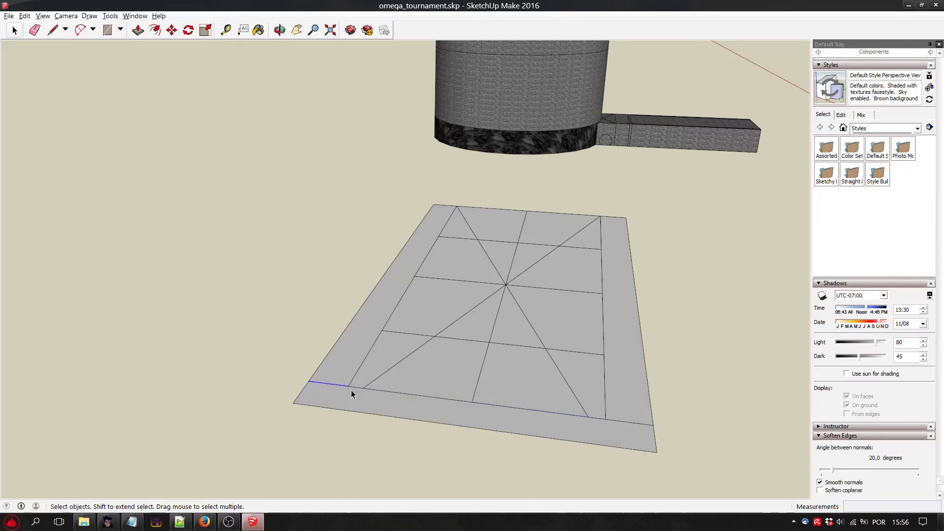
left_click(509, 406, "shift")
left_click(599, 416, "shift")
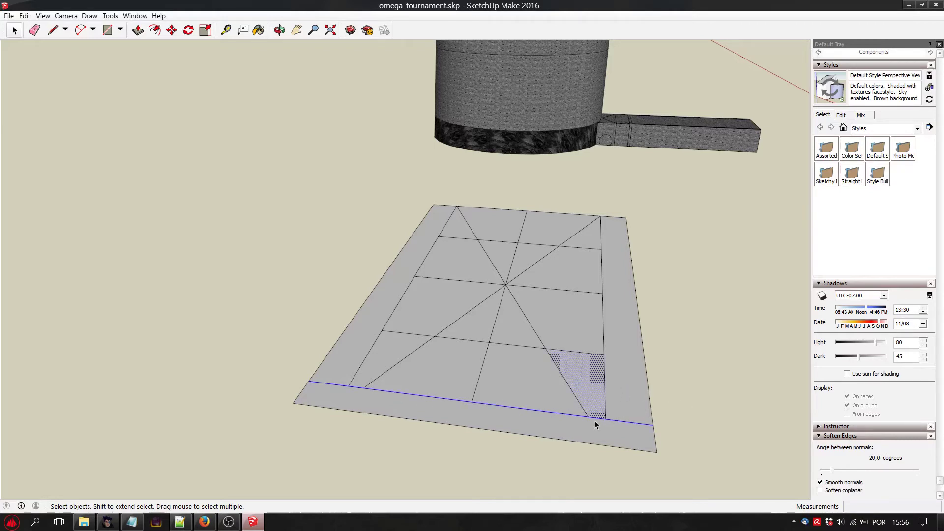
left_click(636, 394)
left_click(628, 423)
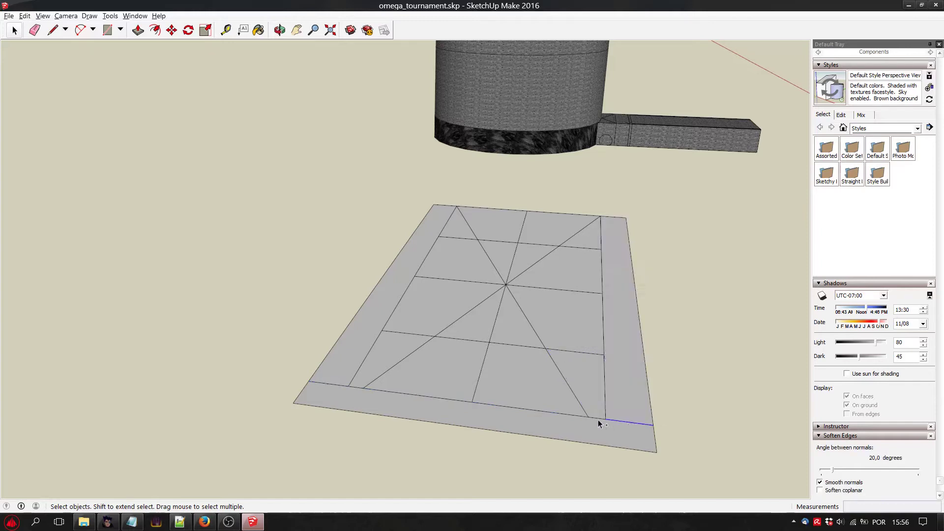
left_click(568, 415, "shift")
left_click(358, 386, "shift")
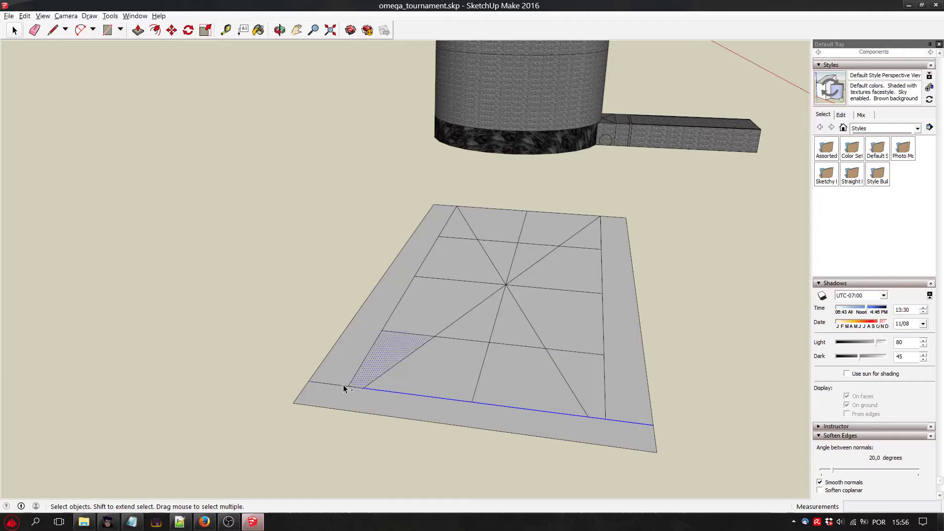
left_click(363, 388, "shift")
left_click(363, 385, "shift")
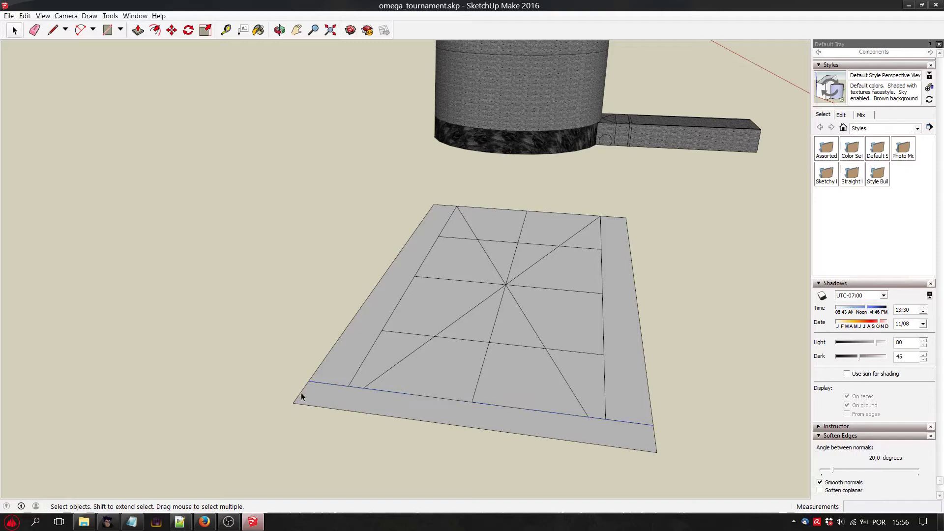
Paste the front strip's short edge at the plane's far left corner and draw a line about 5436 cm long across from its end.
key("ctrl+v")
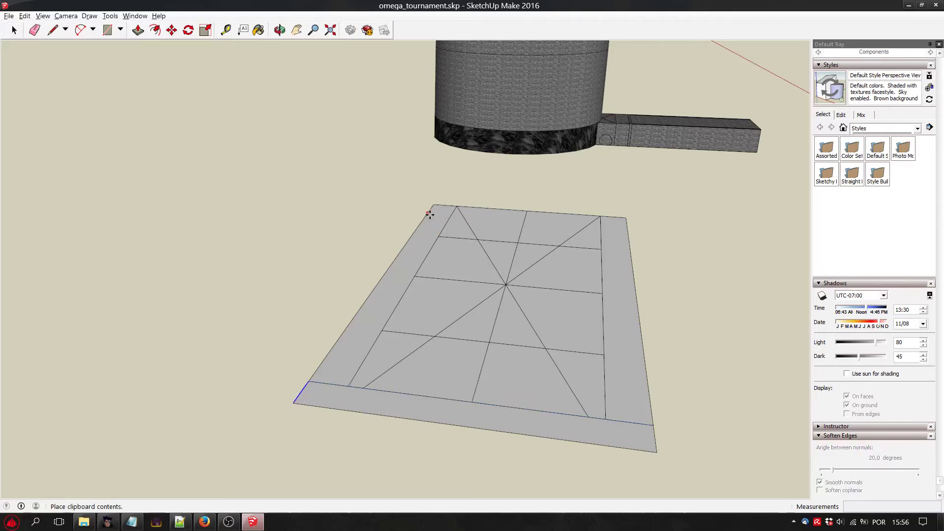
left_click(429, 215)
left_click(53, 30)
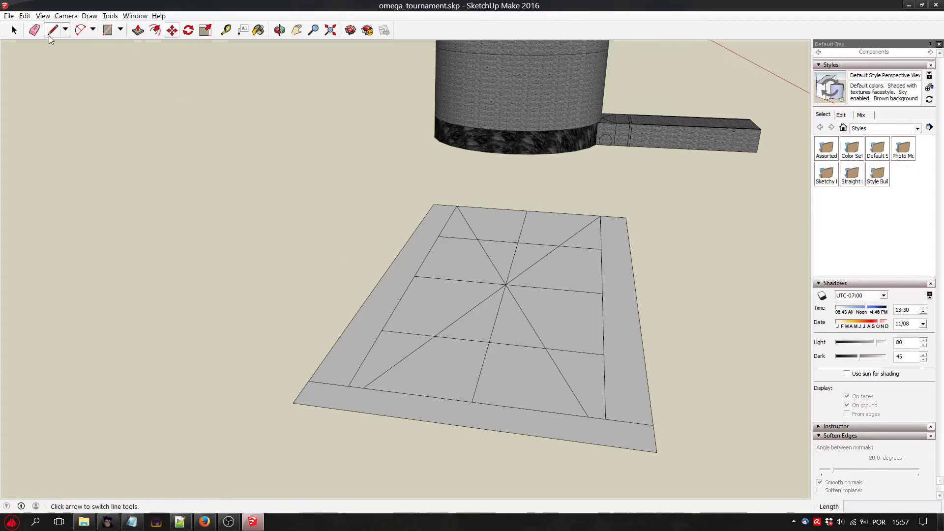
left_click(428, 213)
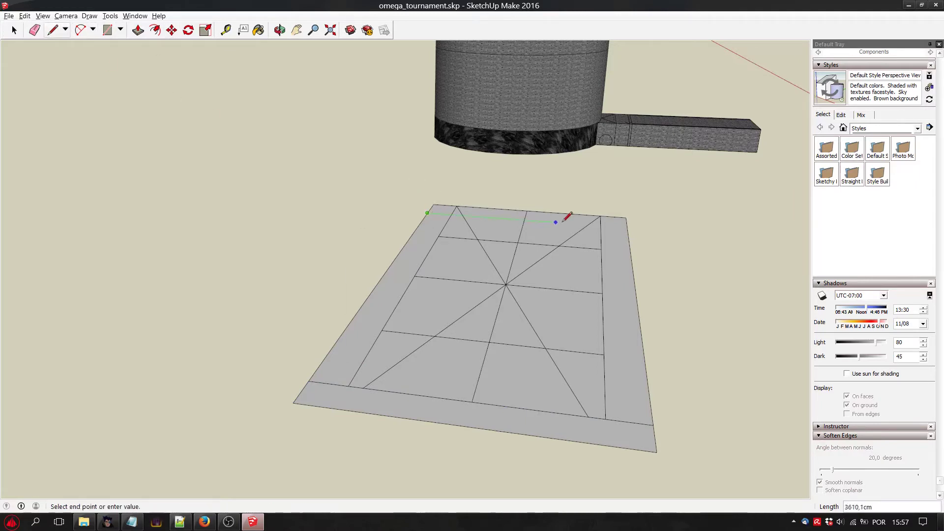
left_click(627, 227)
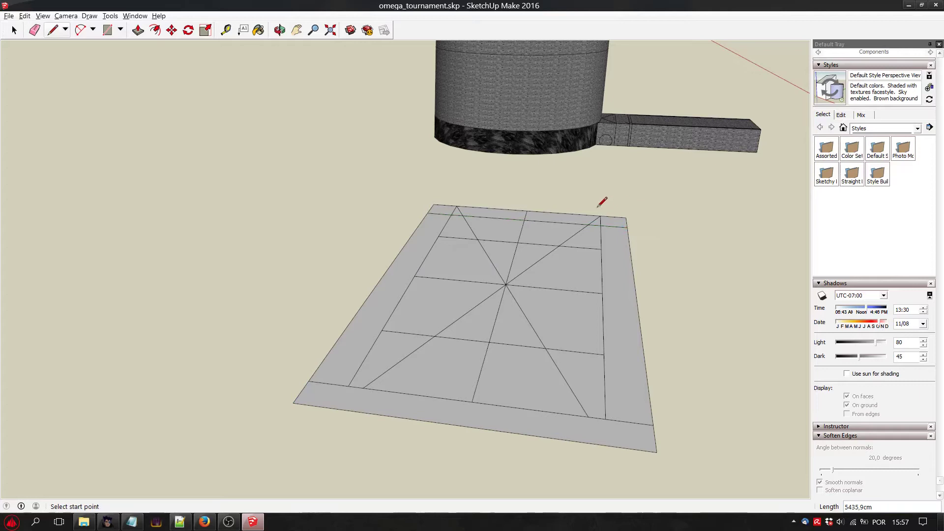
Delete the dividing lines inside the new far strip together with the strip's faces, keeping its outline.
left_click(280, 30)
left_click_drag(497, 181, 280, 225)
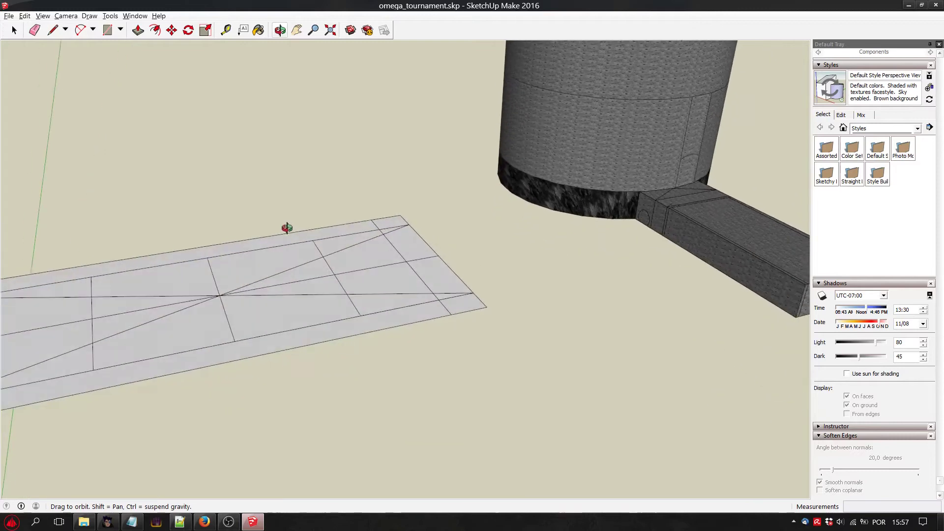
left_click(14, 30)
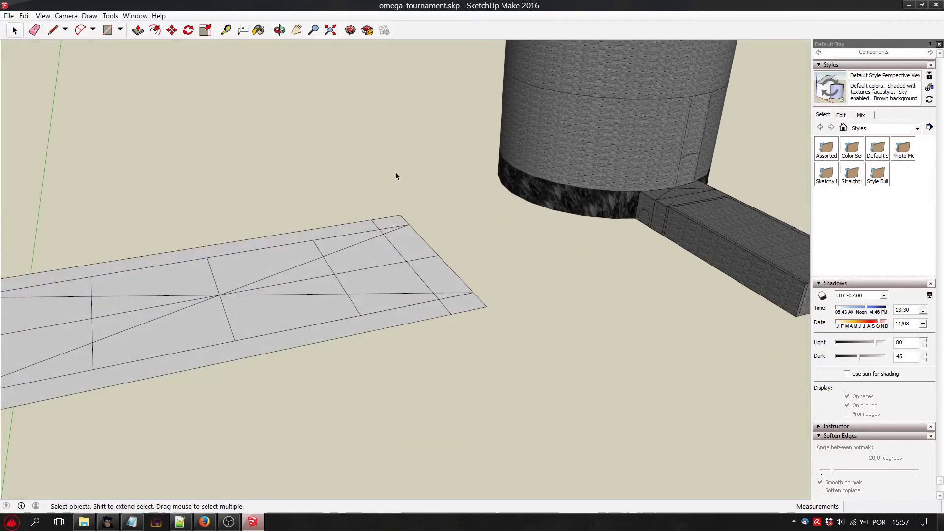
left_click(402, 228)
left_click(391, 227)
left_click(455, 294)
key("Delete")
left_click(460, 296)
key("Delete")
scroll(455, 283, "up", 5)
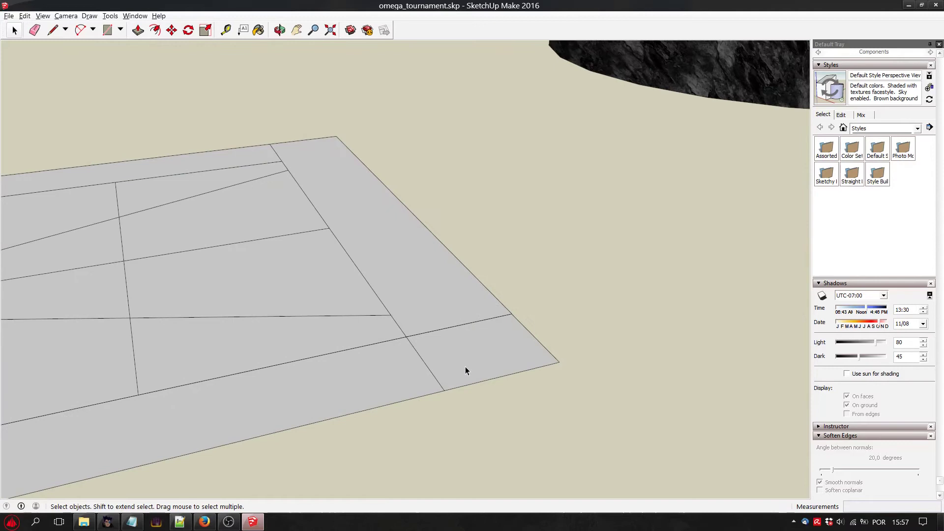
key("Delete")
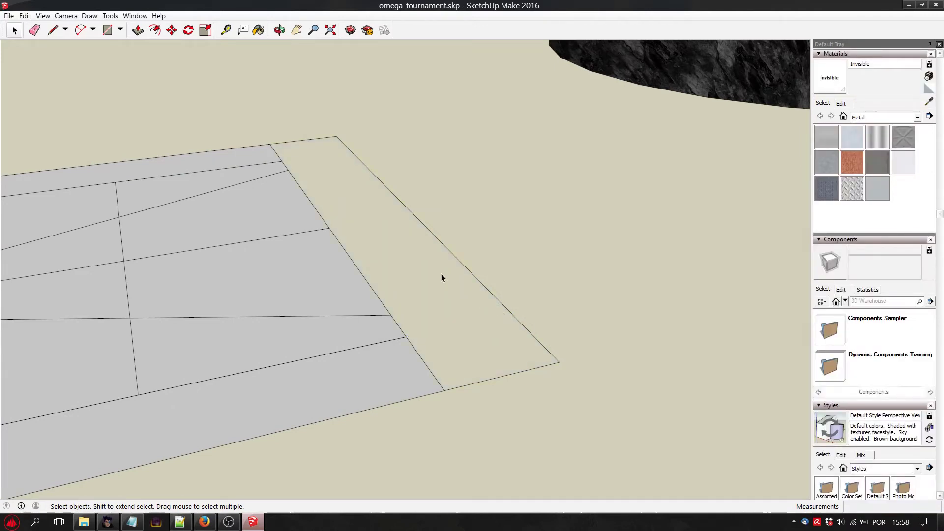
Fill the far strip with a single face by drawing a diagonal, retracing its outer edge and deleting the diagonal.
left_click(52, 30)
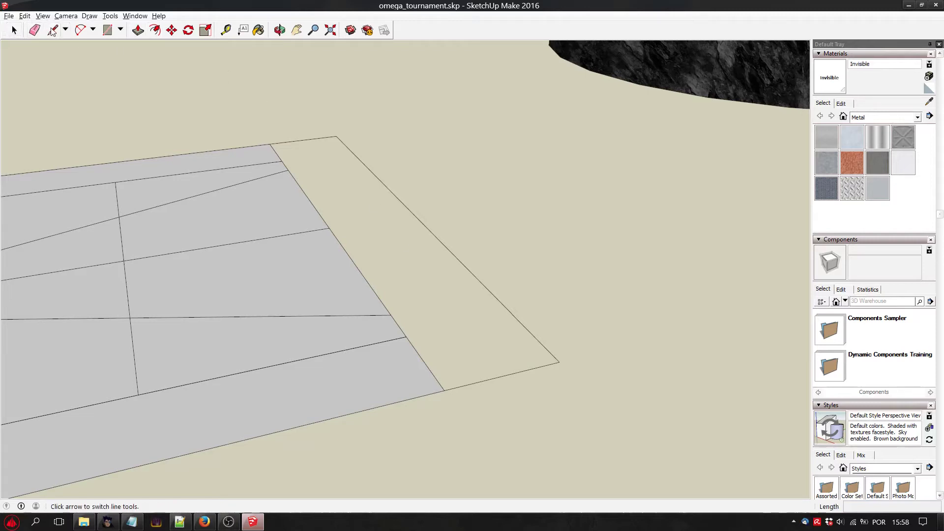
left_click(443, 390)
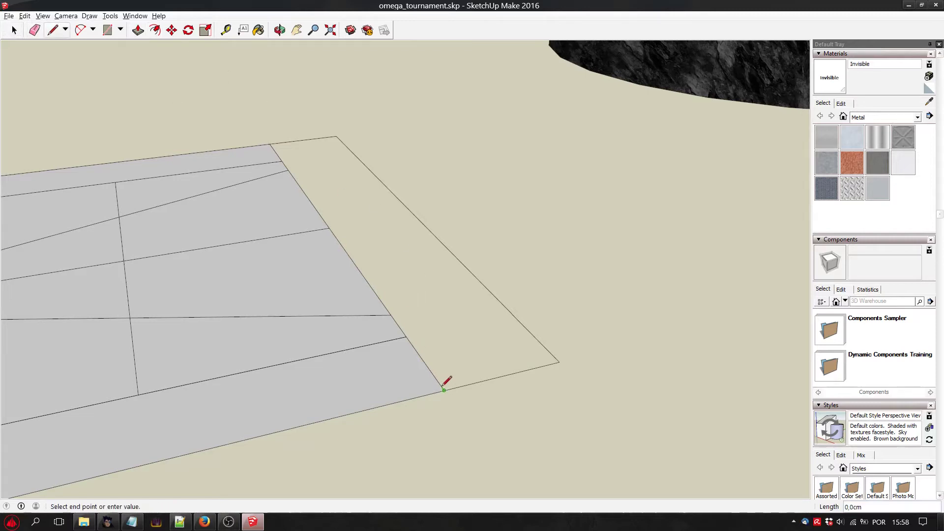
left_click(338, 138)
left_click(338, 137)
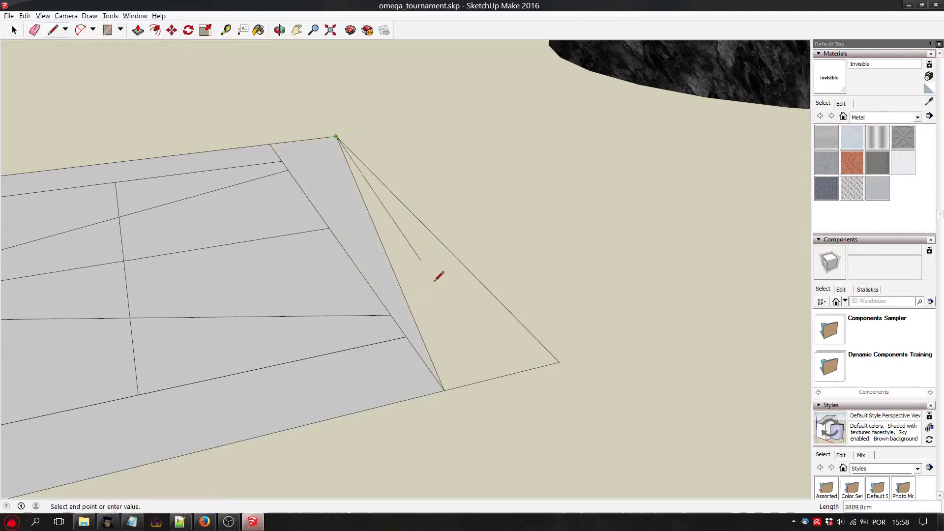
left_click(559, 363)
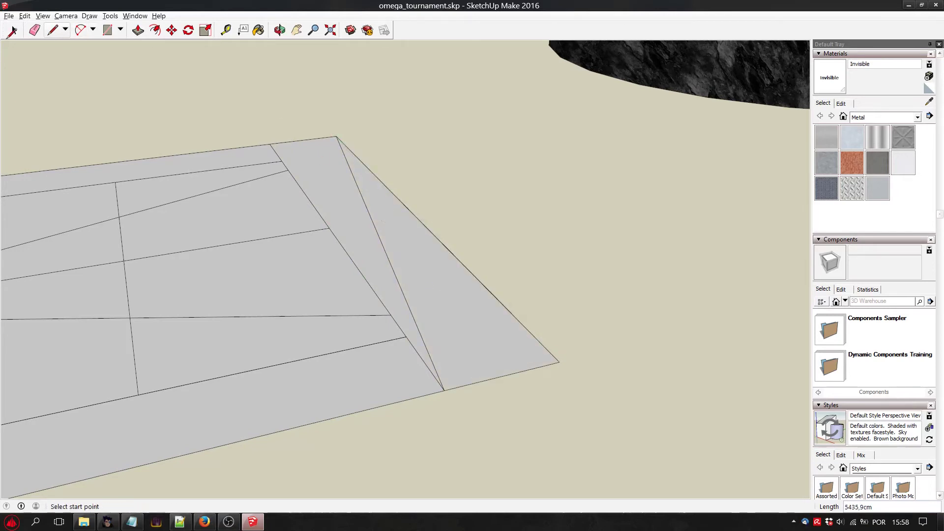
key("space")
left_click(364, 202)
key("Delete")
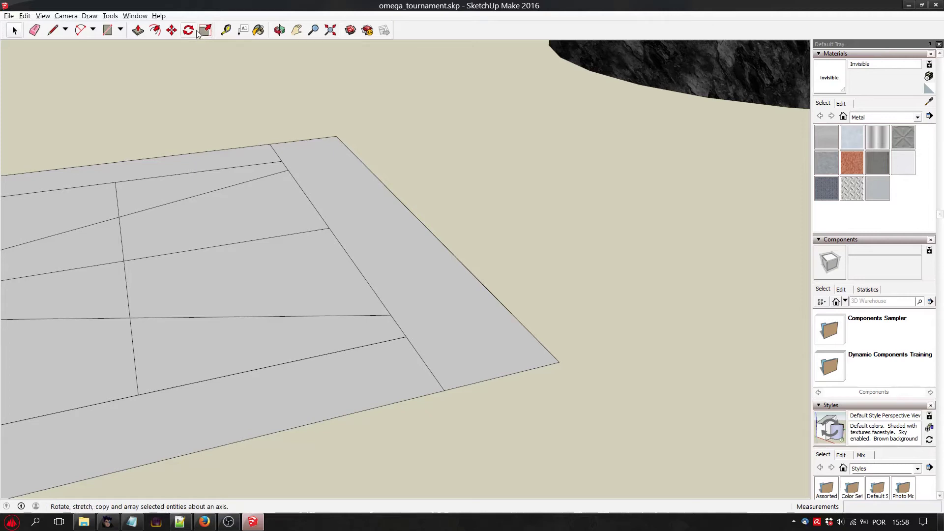
Delete the four short border segments that separate the end strips from the side strips at the plane's corners.
left_click(280, 30)
left_click_drag(317, 160, 434, 325)
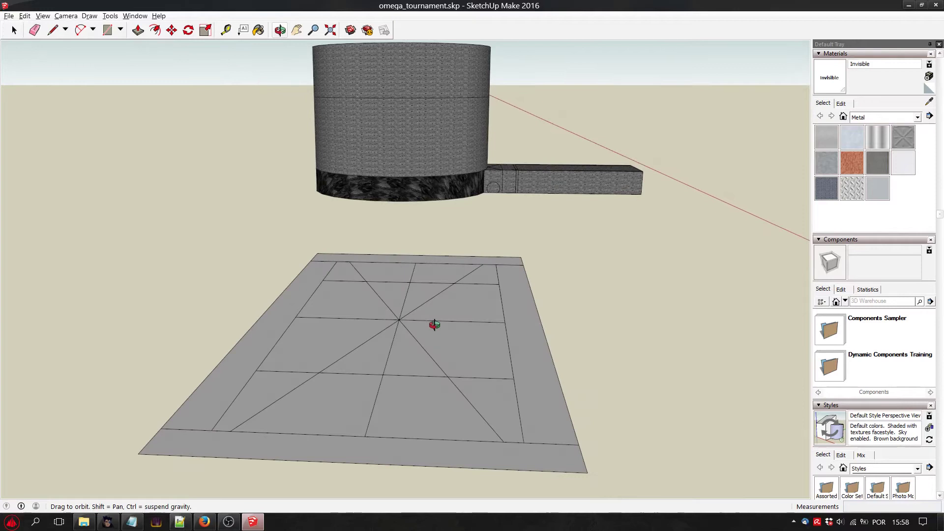
left_click(14, 30)
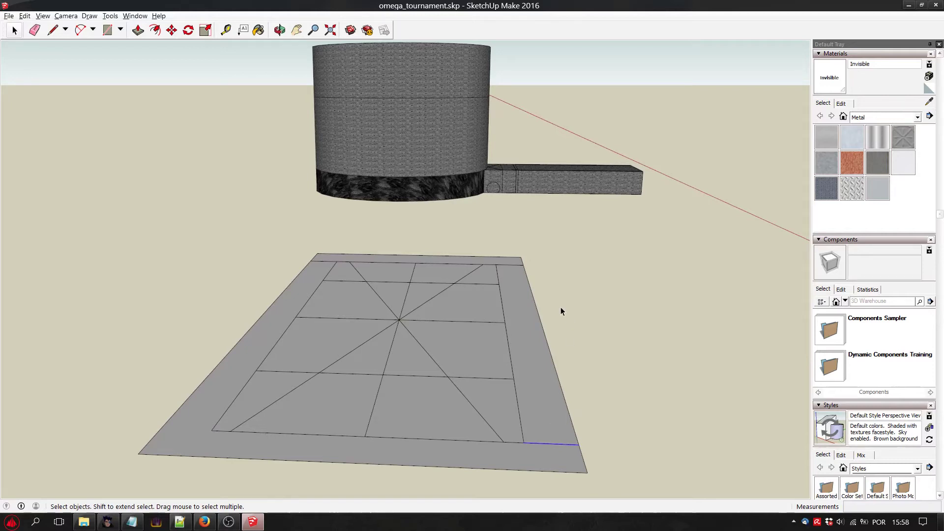
left_click(316, 259)
left_click(326, 262)
key("Delete")
Draw an upright rectangular wall about 828 cm high along the middle cross line of the inner plane.
key("l")
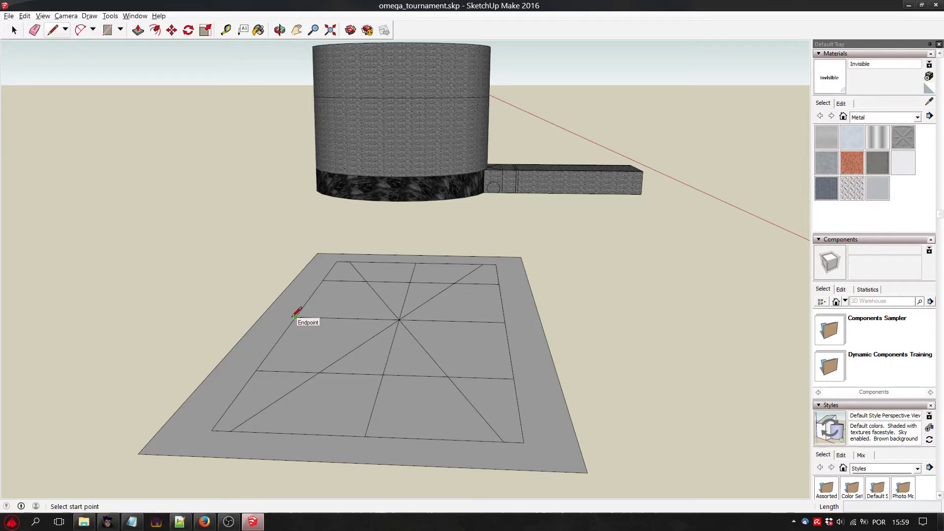
left_click(295, 317)
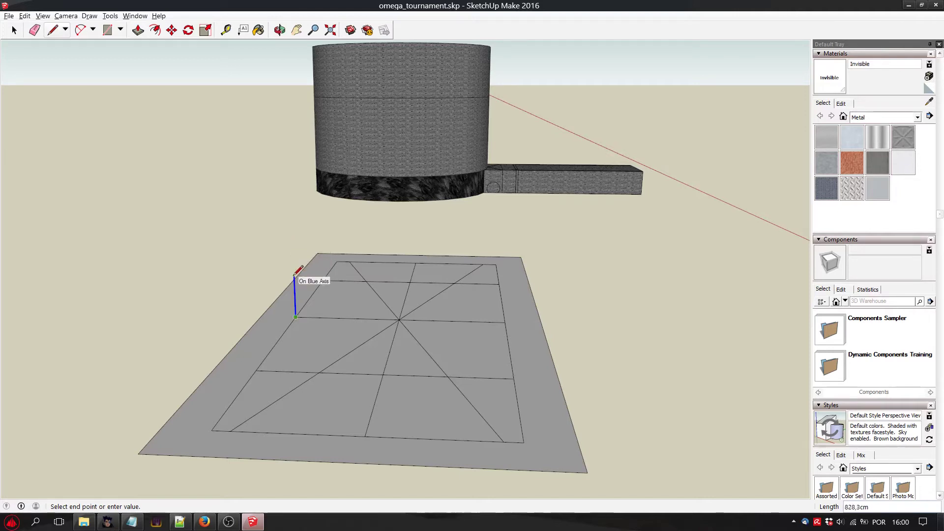
left_click(294, 276)
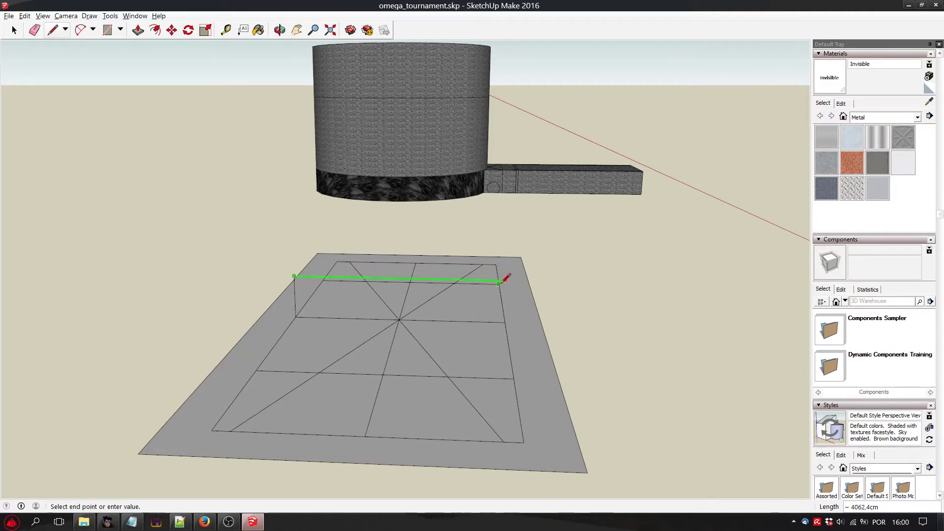
left_click(511, 314)
left_click(507, 322)
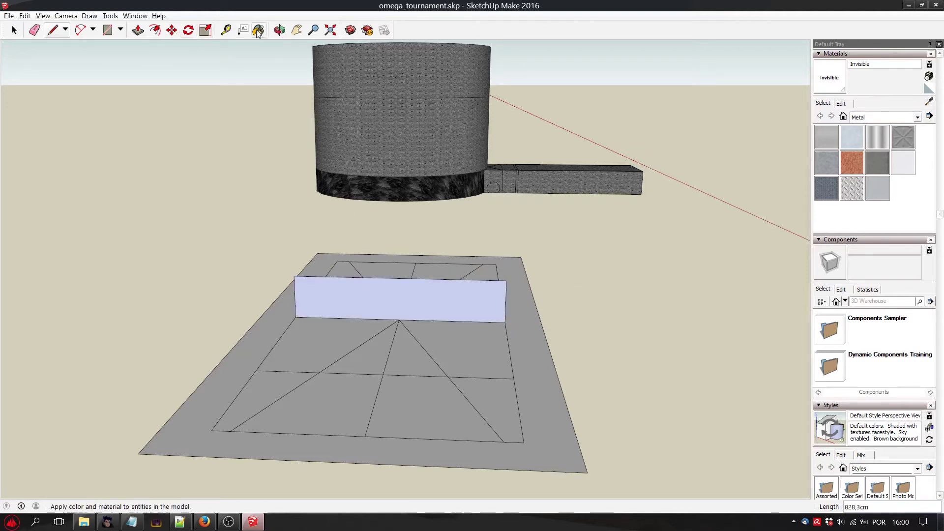
Save the model and export it as the COLLADA file omega_tournament.dae, replacing the existing file.
left_click(280, 30)
left_click_drag(423, 236, 403, 343)
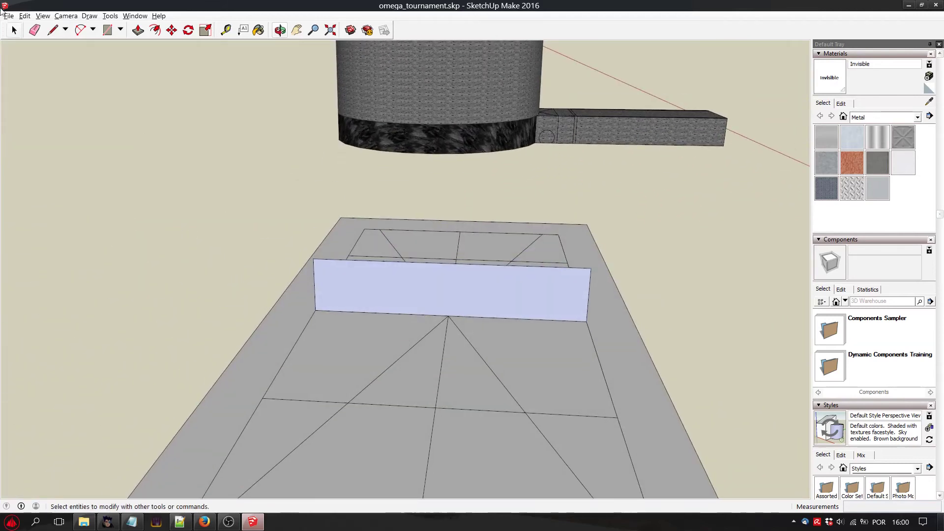
left_click(9, 16)
left_click(45, 50)
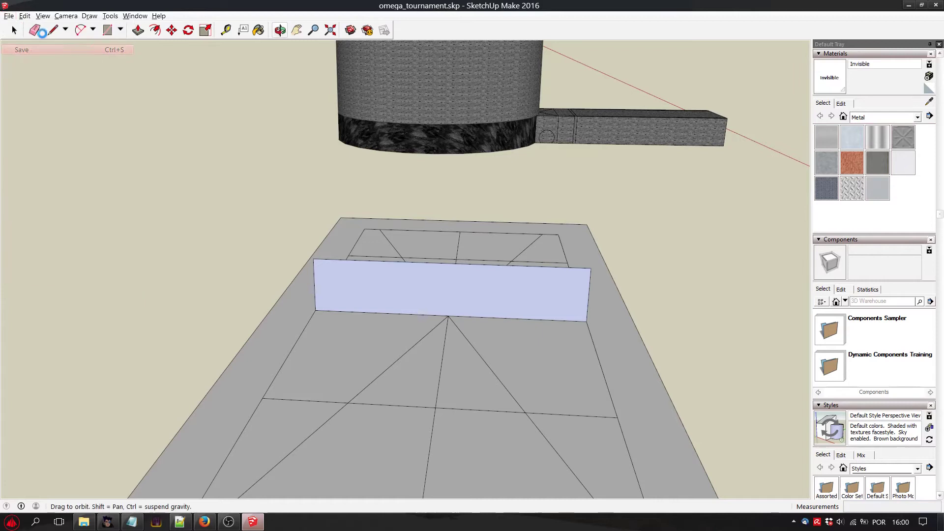
left_click(14, 18)
mouse_move(99, 147)
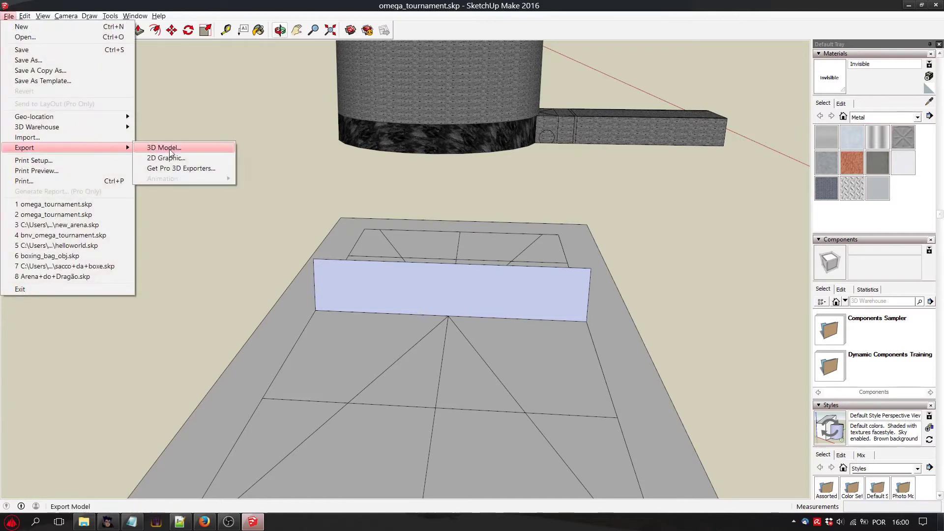
left_click(157, 148)
left_click(716, 397)
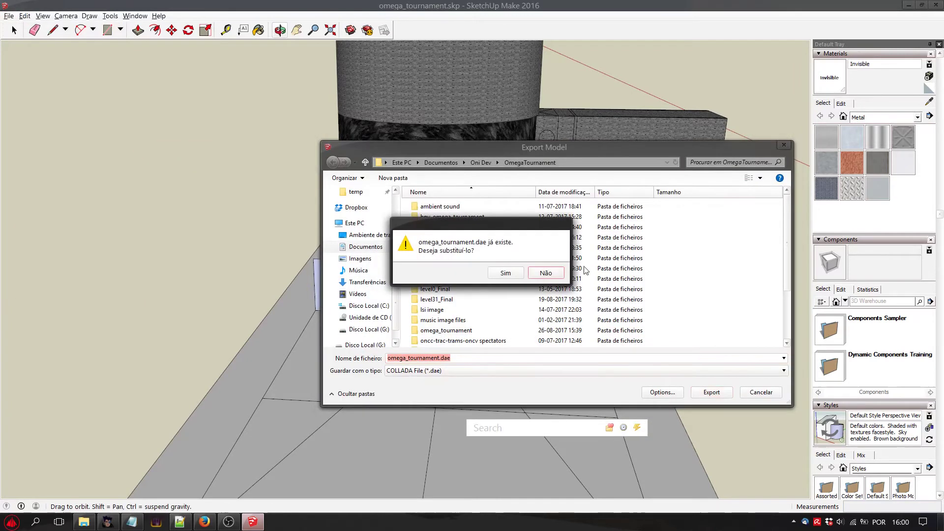
left_click(509, 273)
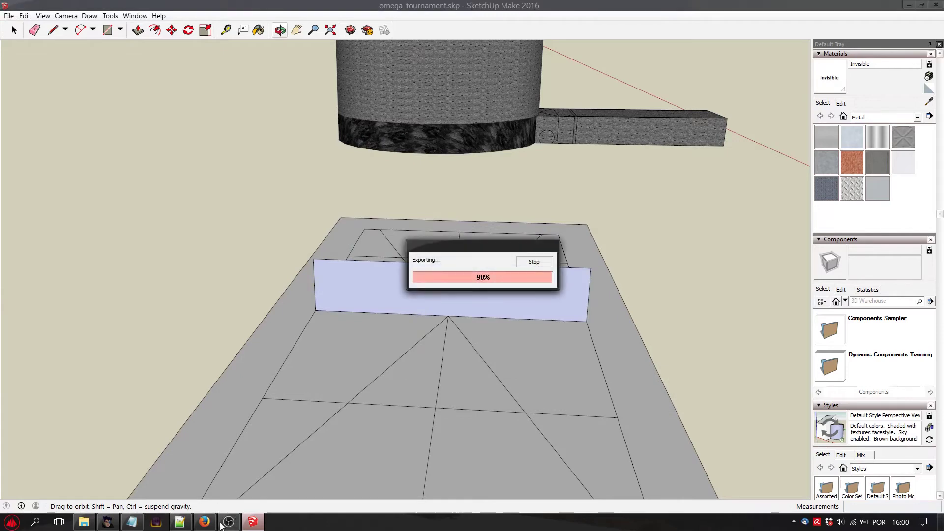
Switch to Vago, convert the level sources and close the conversion report.
left_click(107, 522)
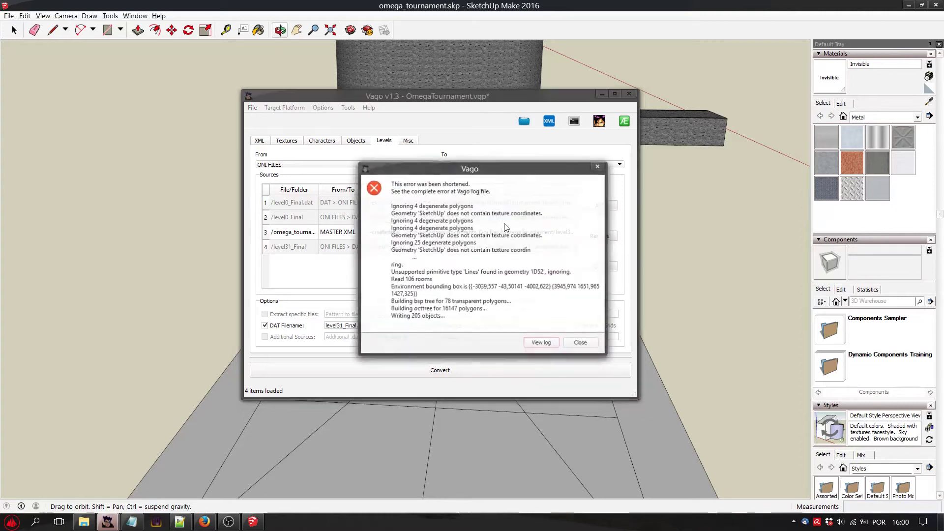
left_click(595, 343)
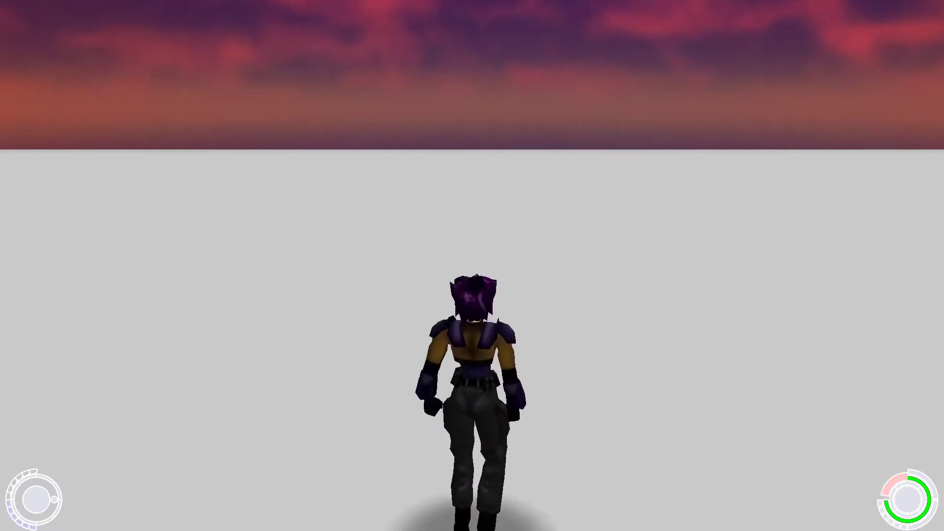
Test the level in Oni by running and jumping across the ground plane and around the new wall.
key("w")
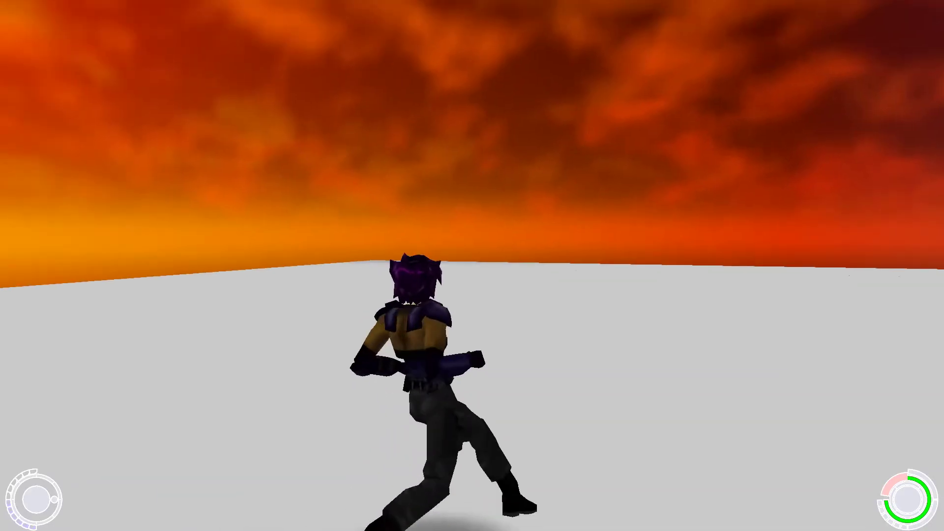
key("space")
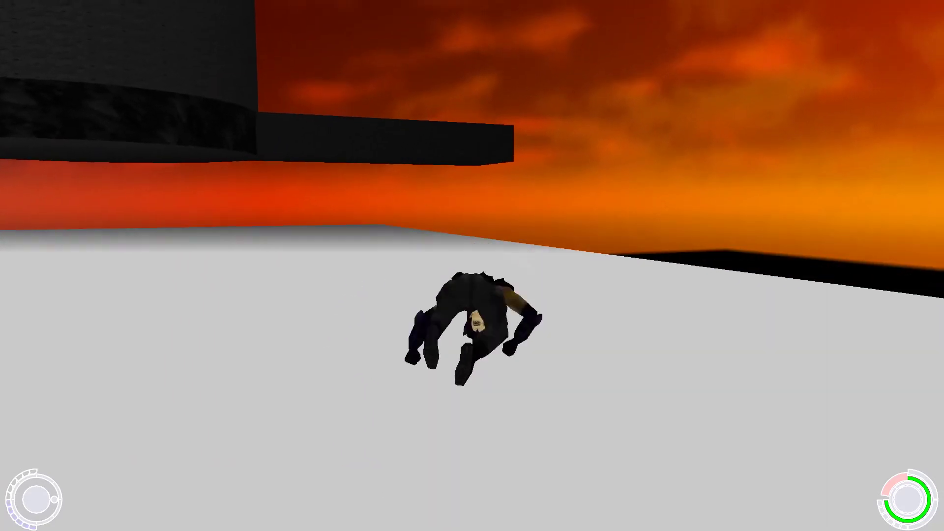
key("d")
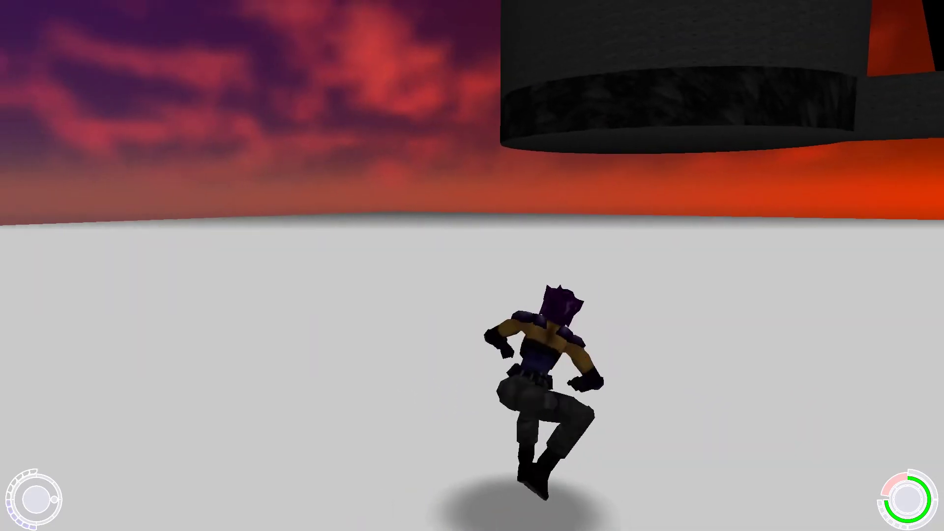
key("space")
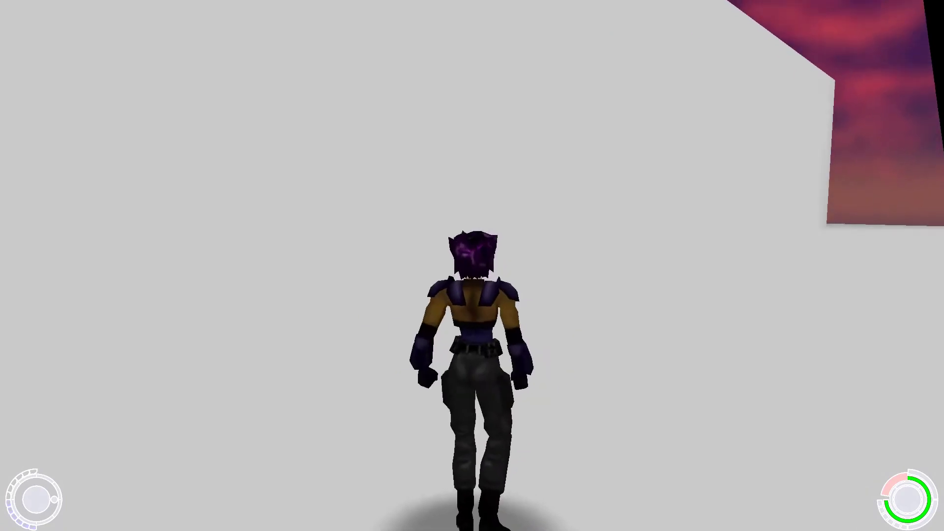
key("w")
key("w")
key("a")
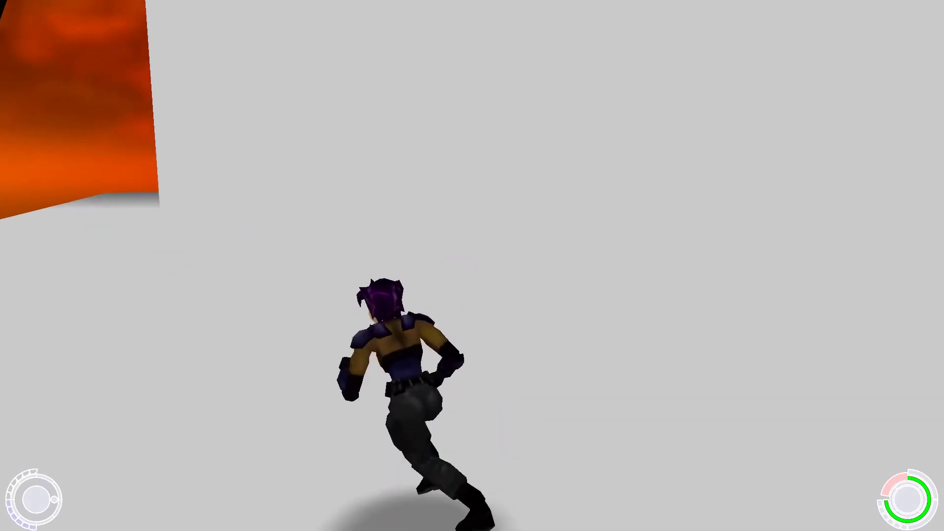
key("w")
key("d")
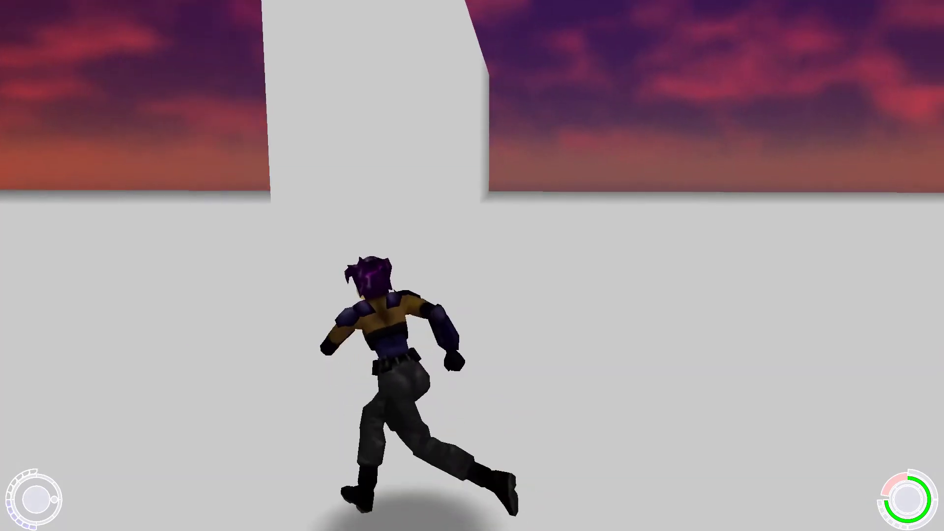
key("w")
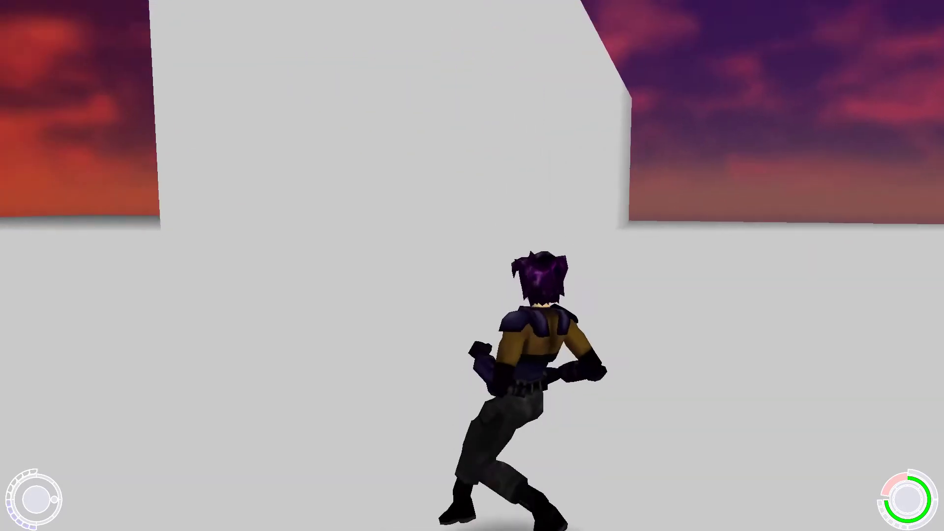
key("w")
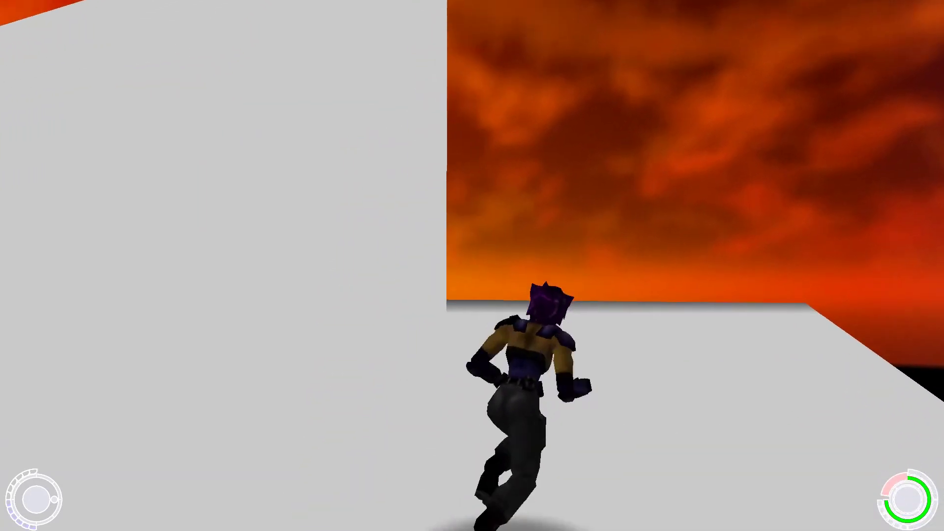
key("w")
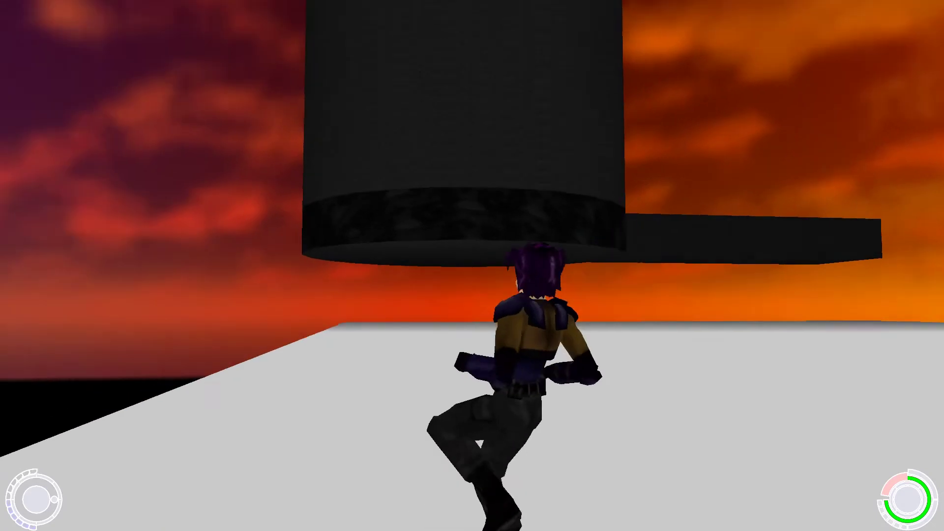
key("w")
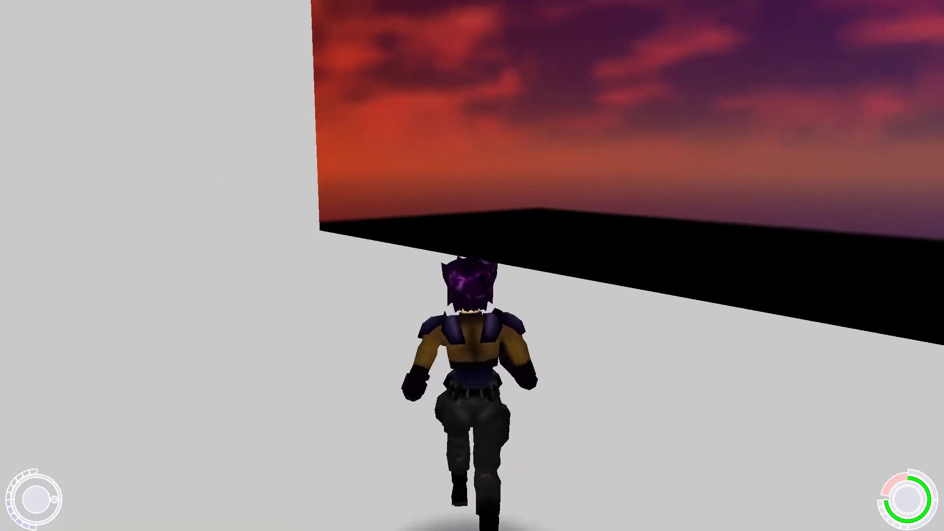
key("w")
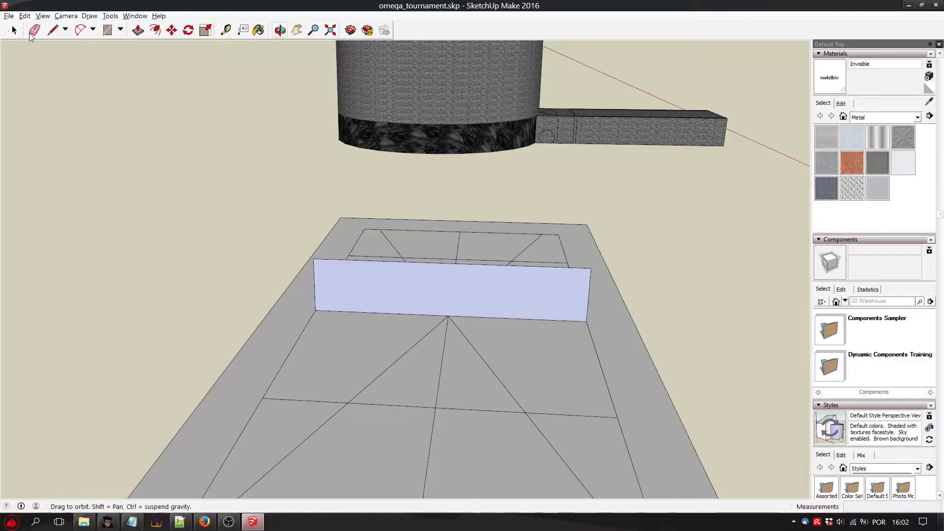
In SketchUp, extend the wall across the left side strip to the plane's outer edge, keeping the wall's height.
key("l")
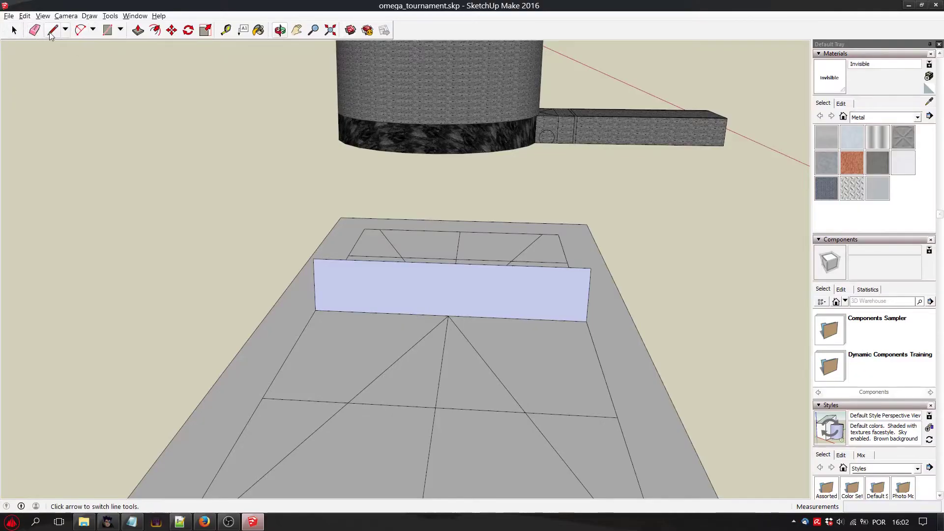
left_click(319, 260)
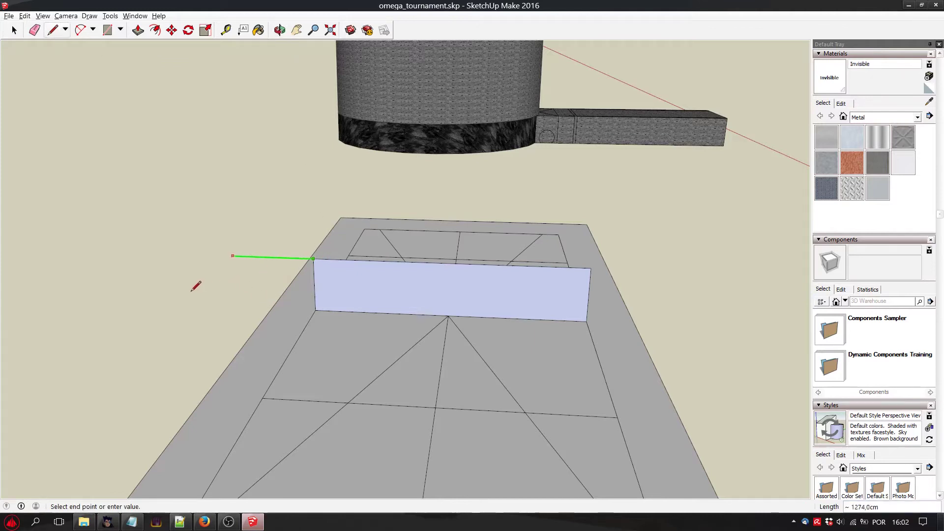
left_click(270, 309)
left_click(314, 310)
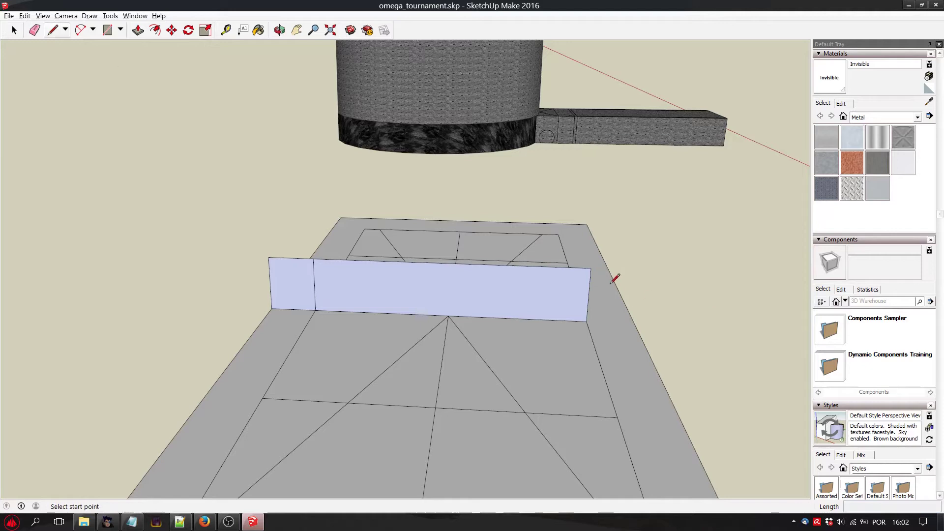
Extend the wall about 688 cm across the right side strip to the plane's outer edge, keeping the wall's height.
left_click(590, 269)
left_click(640, 270)
left_click(634, 323)
left_click(587, 321)
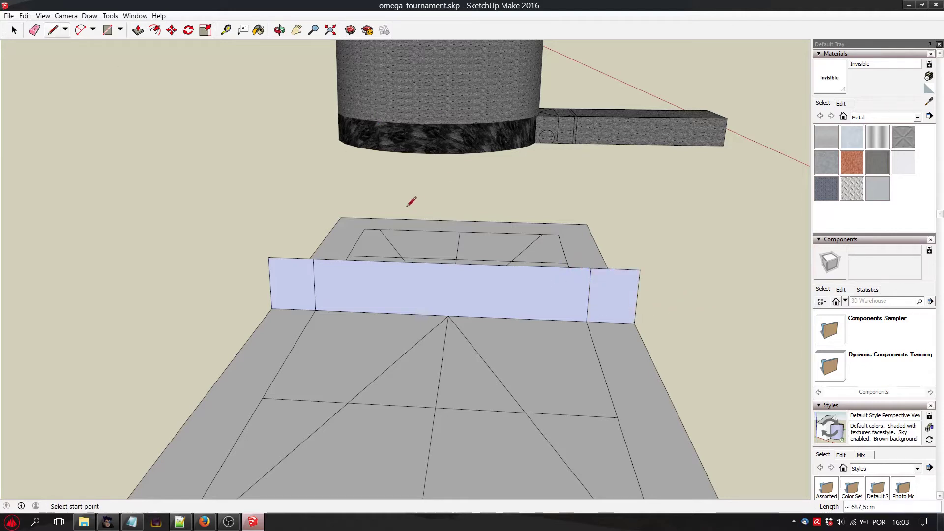
left_click(279, 30)
left_click_drag(332, 124, 405, 301)
scroll(355, 324, "up", 4)
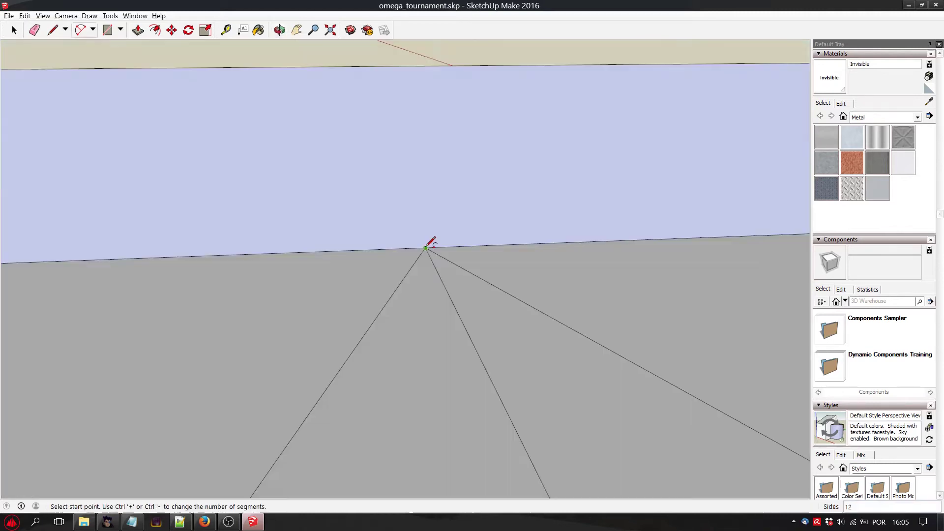
left_click(426, 248)
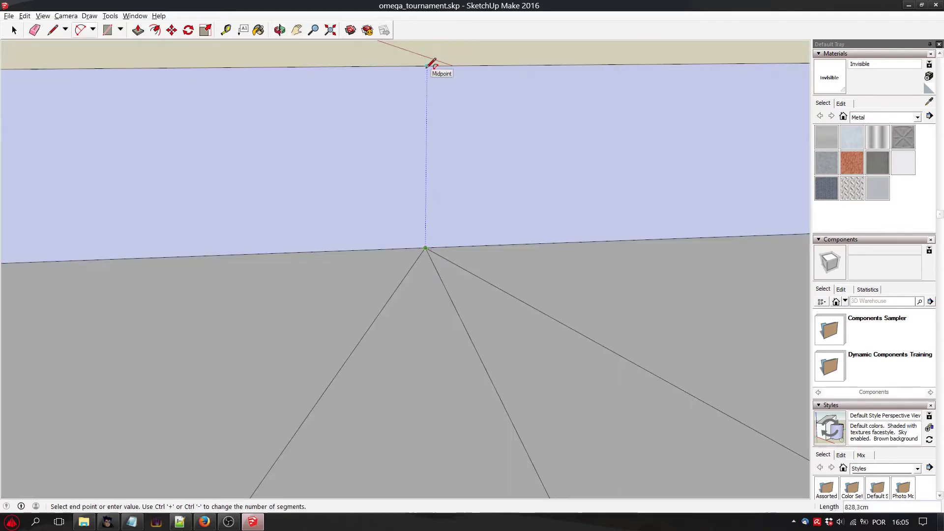
key("Escape")
Draw a rectangle about 1801 by 760 cm down to the floor at the wall's middle and delete its face to cut an opening.
left_click(107, 30)
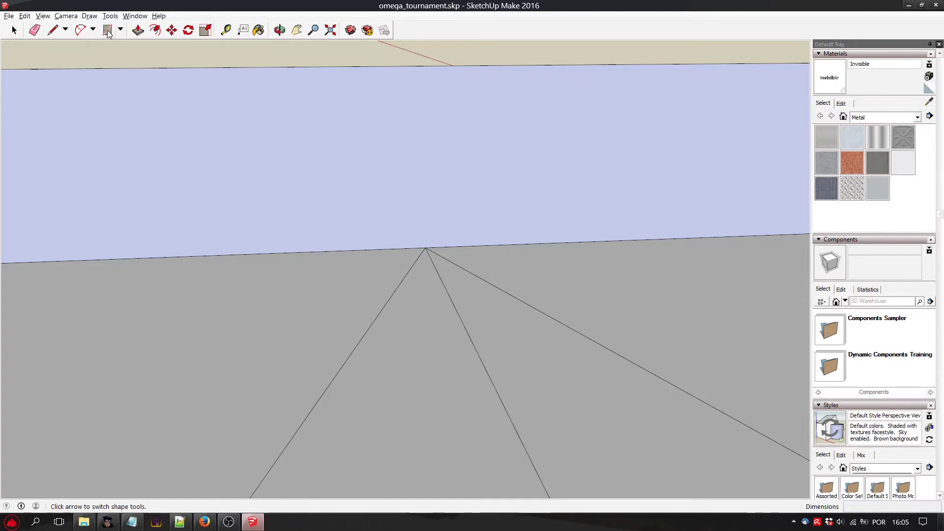
left_click(200, 68)
key("Escape")
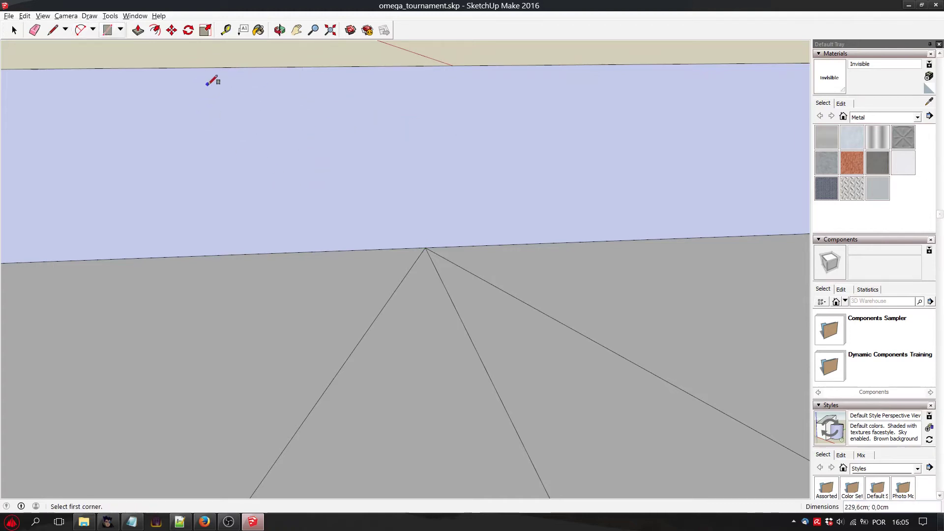
left_click(207, 84)
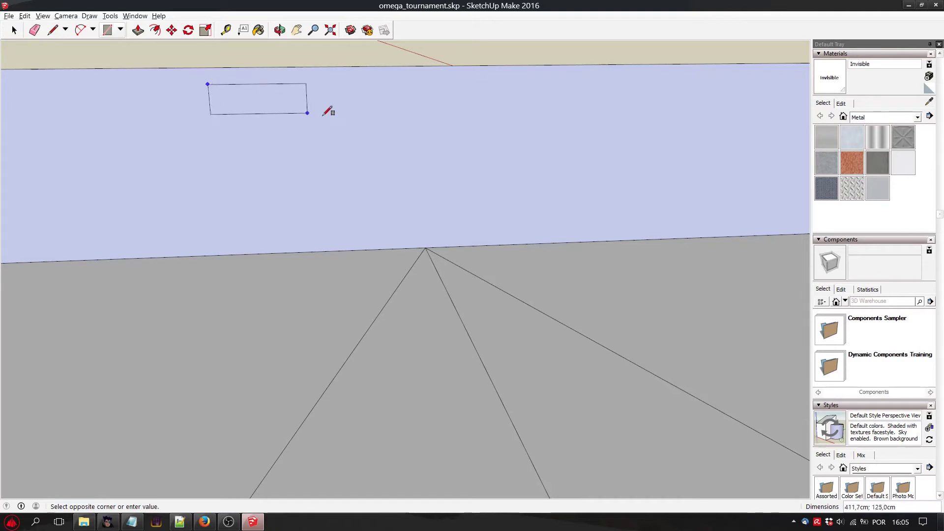
left_click(602, 241)
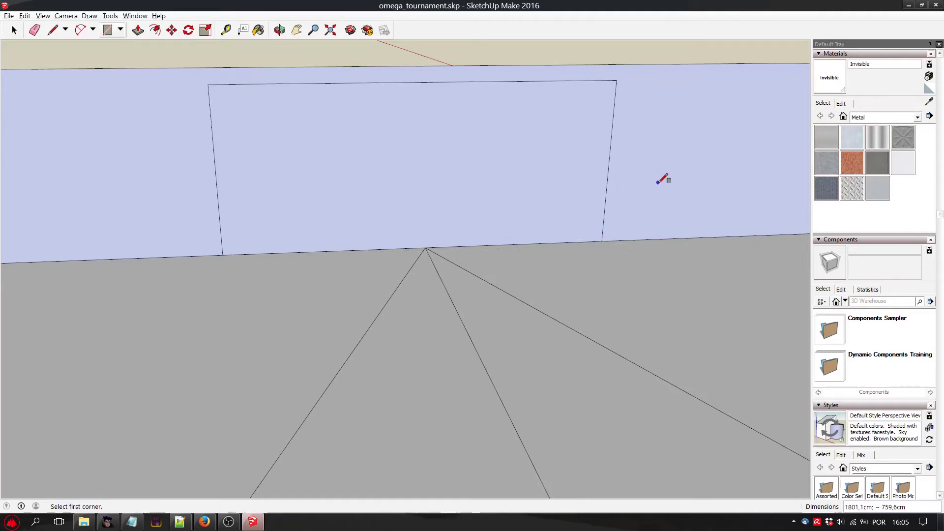
left_click(12, 29)
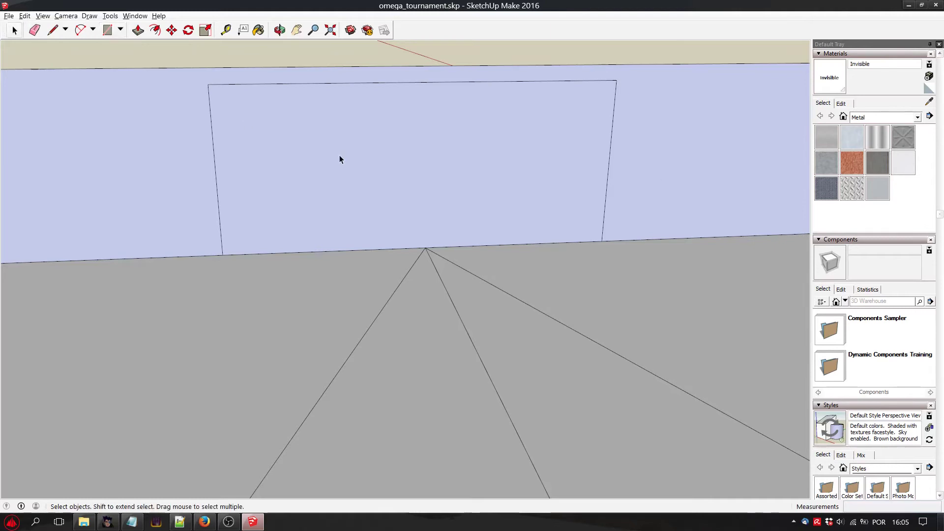
left_click(339, 156)
key("Delete")
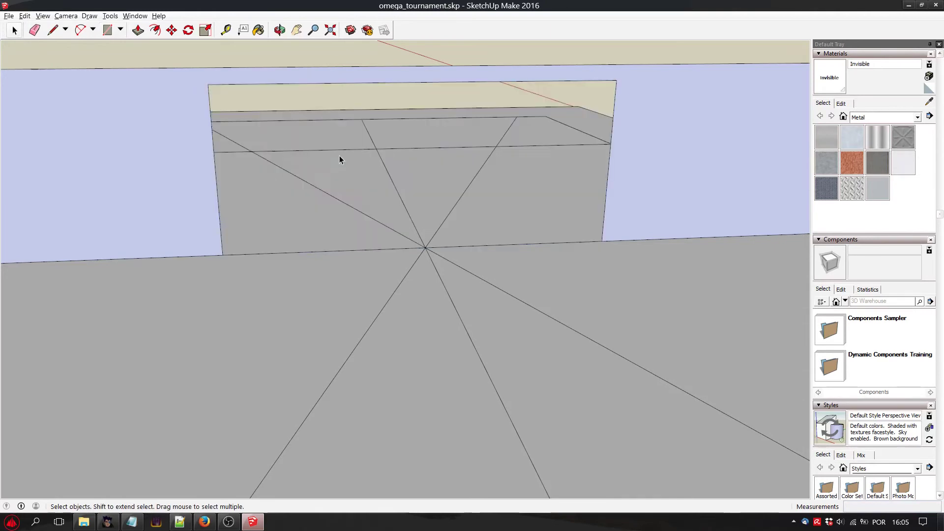
Draw a horizontal line about 1094 cm long from the opening's upper left corner to the wall's vertical seam above the side strip.
left_click(280, 30)
left_click_drag(343, 154, 361, 200)
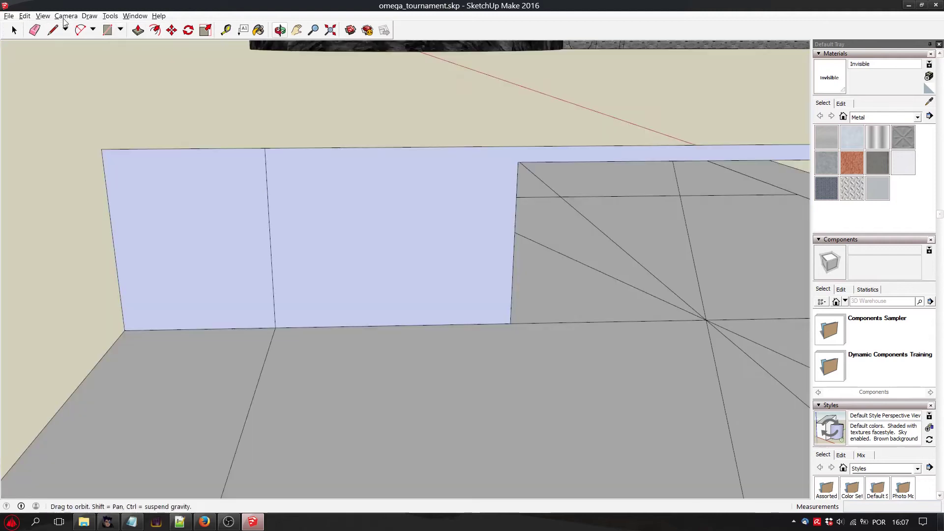
left_click(80, 31)
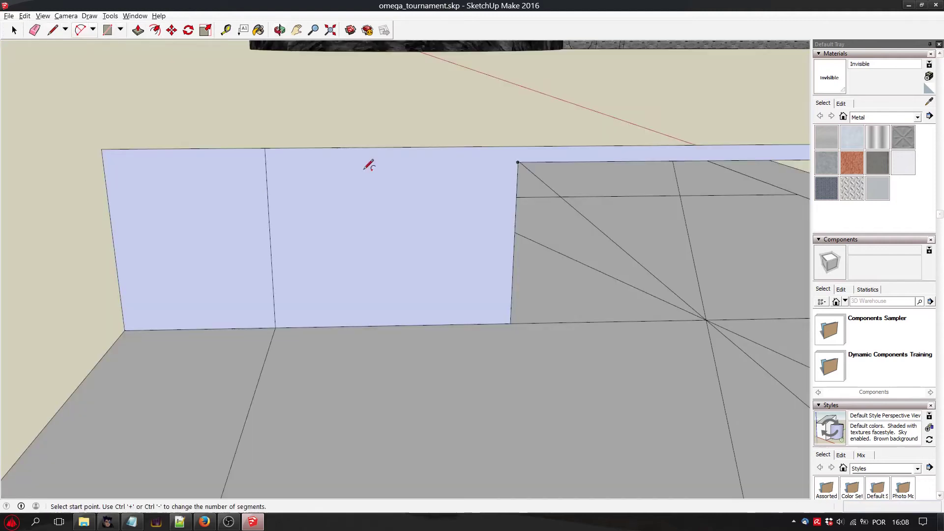
left_click(12, 30)
left_click(54, 31)
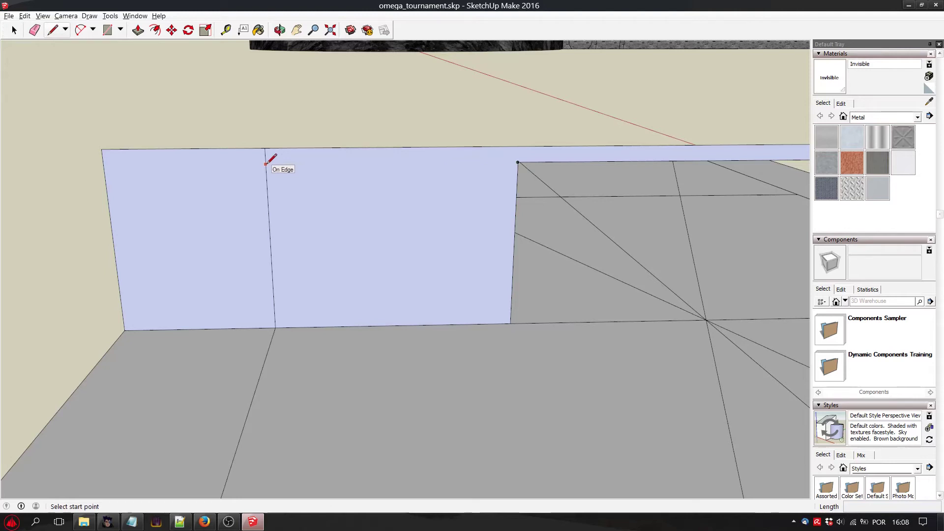
left_click(518, 163)
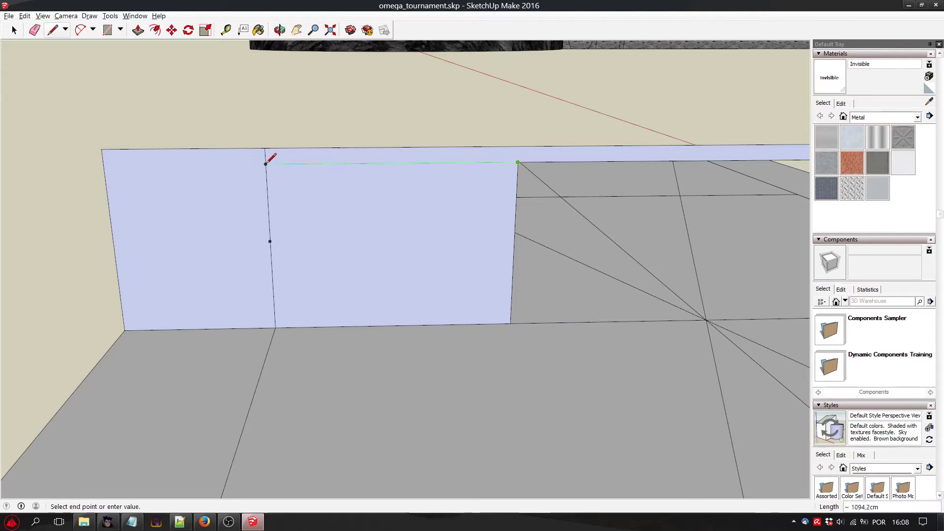
left_click(266, 163)
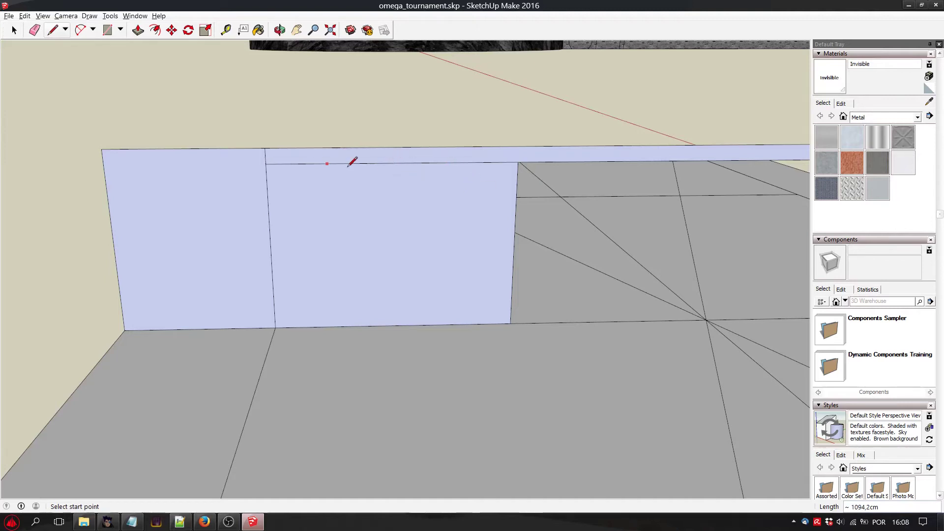
Divide the wall panel left of the opening into four equal columns with three vertical lines about 760 cm long.
left_click(392, 163)
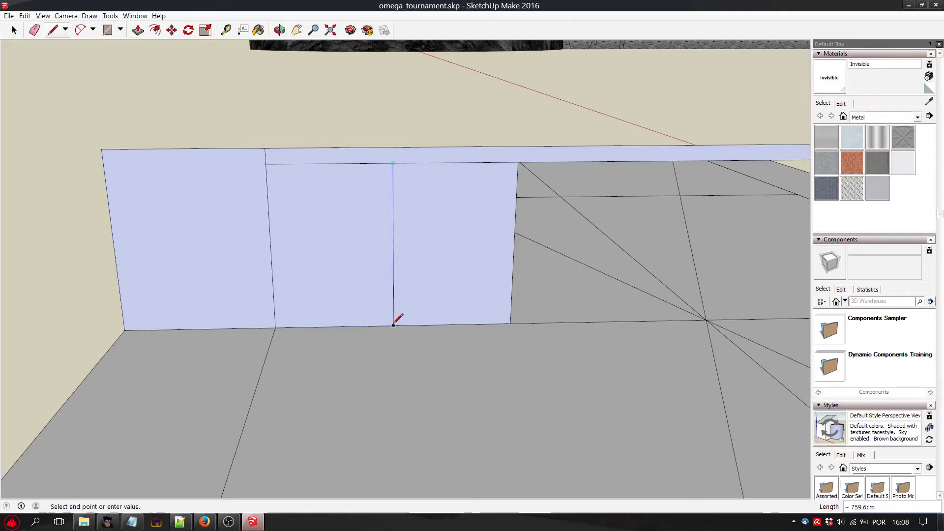
left_click(393, 325)
left_click(80, 30)
left_click(56, 33)
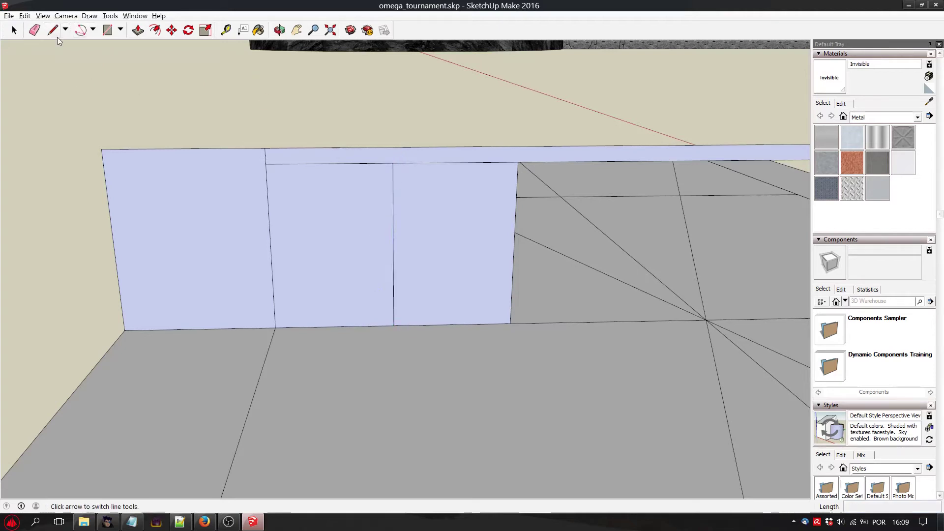
left_click(455, 163)
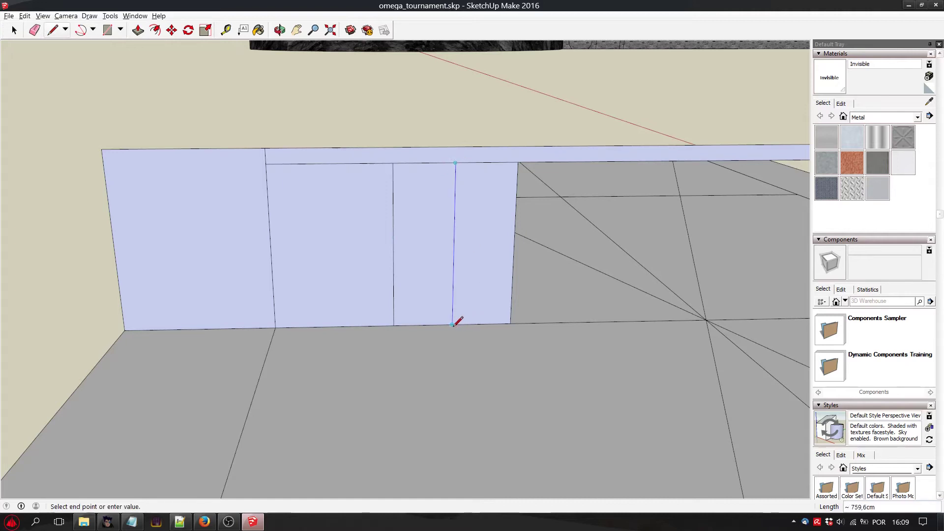
left_click(452, 325)
left_click(329, 163)
left_click(335, 325)
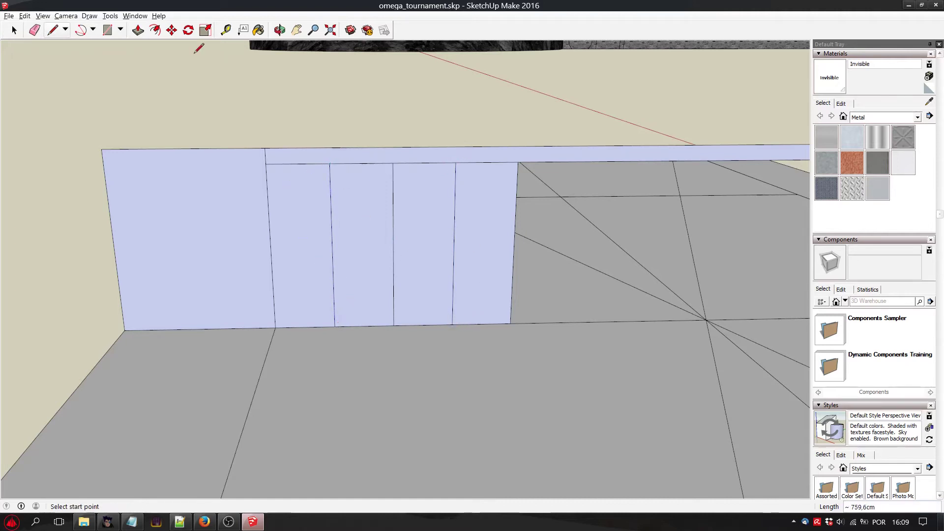
Draw two horizontal lines across the four columns, one at the panel's mid-height and one halfway between it and the panel's upper line.
left_click(93, 30)
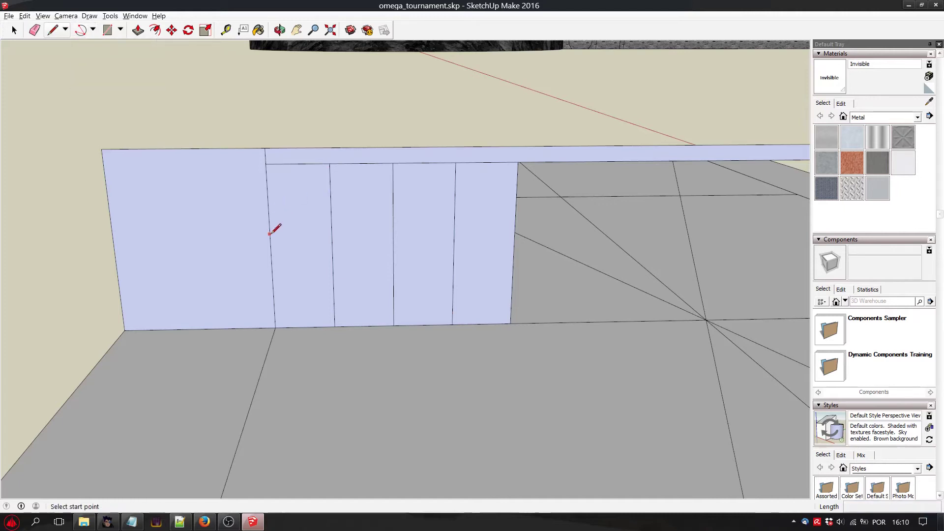
left_click(270, 249)
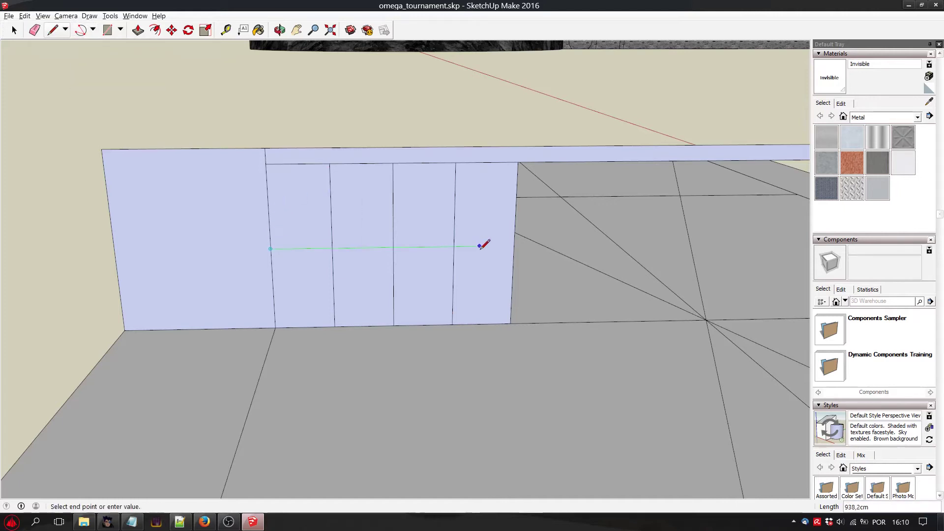
left_click(514, 245)
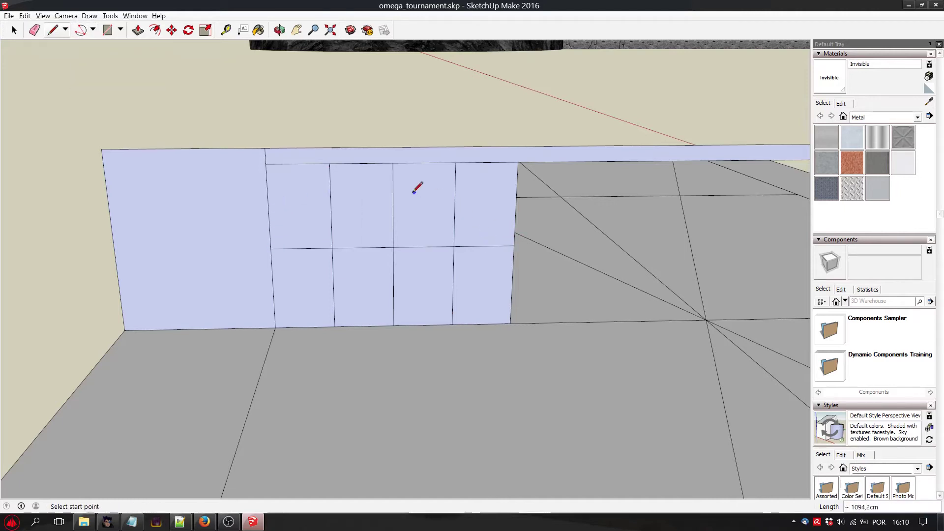
left_click(268, 206)
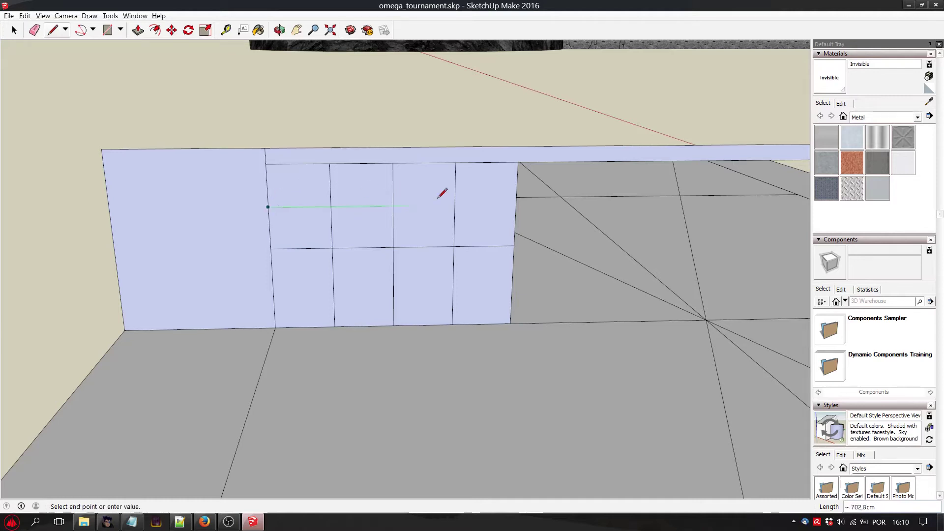
left_click(515, 203)
left_click(93, 30)
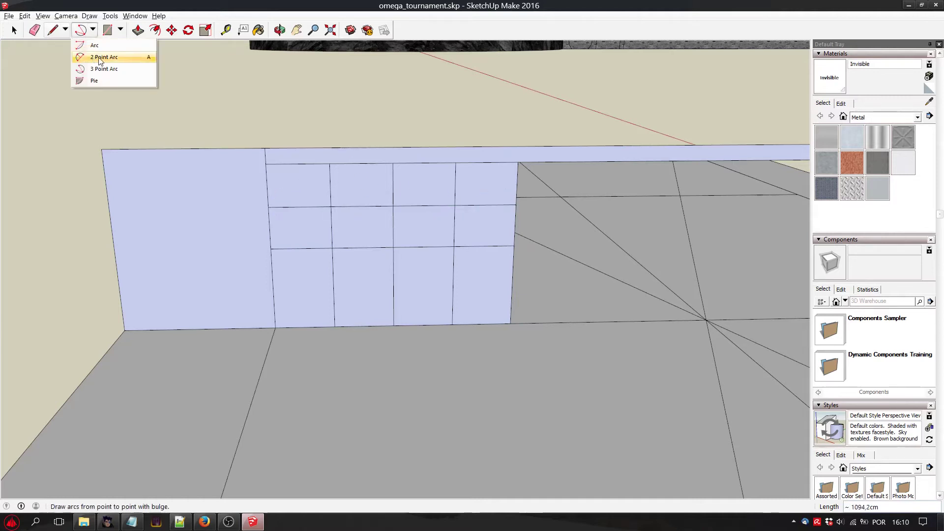
left_click(103, 60)
left_click(335, 327)
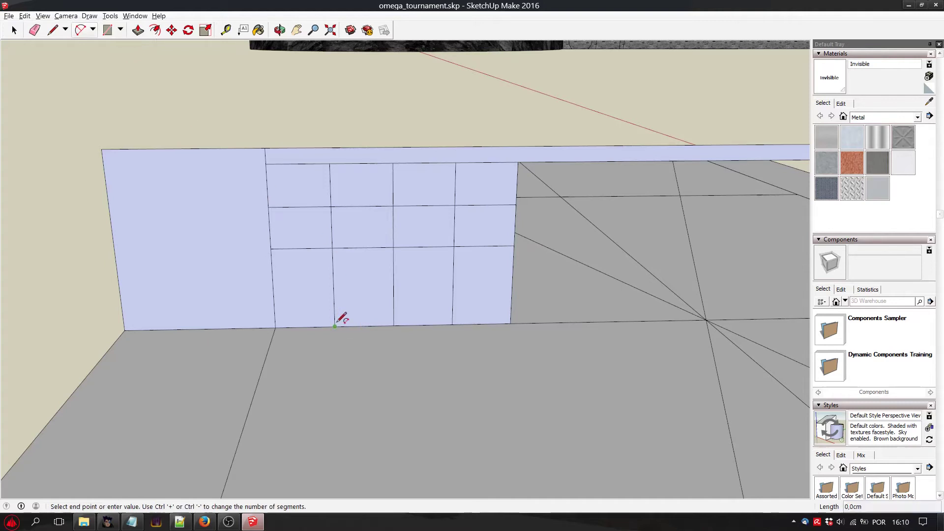
left_click(393, 206)
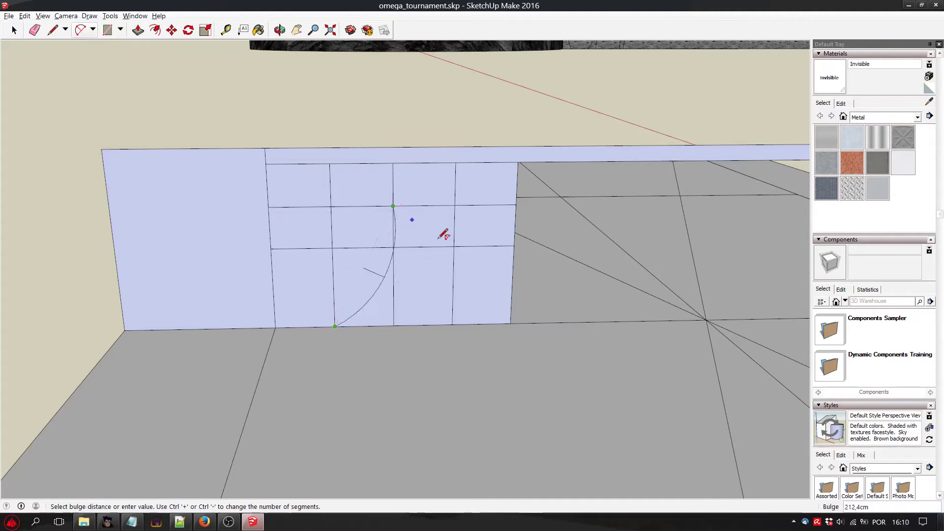
key("Escape")
Draw a 3 Point Arc between the bases of the two outer column lines, passing through the middle line's crossing with the upper horizontal line.
left_click(93, 30)
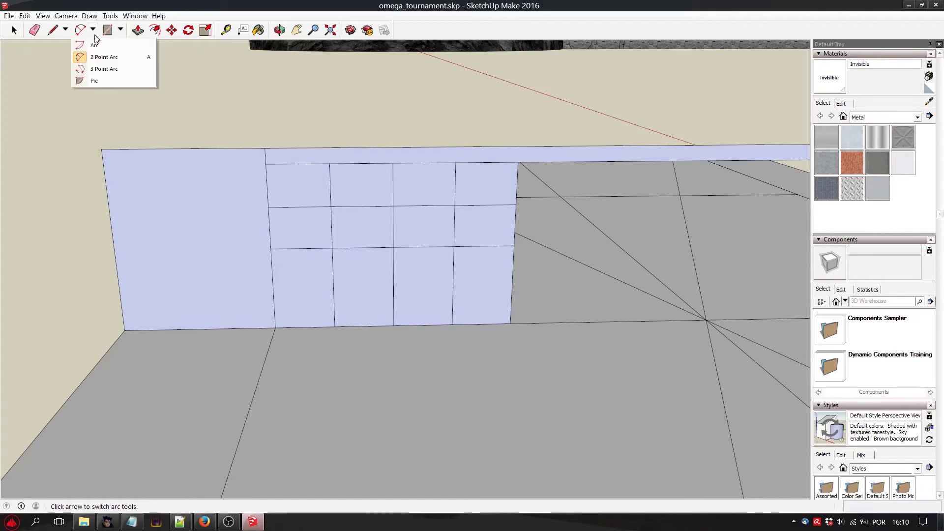
left_click(113, 69)
left_click(335, 327)
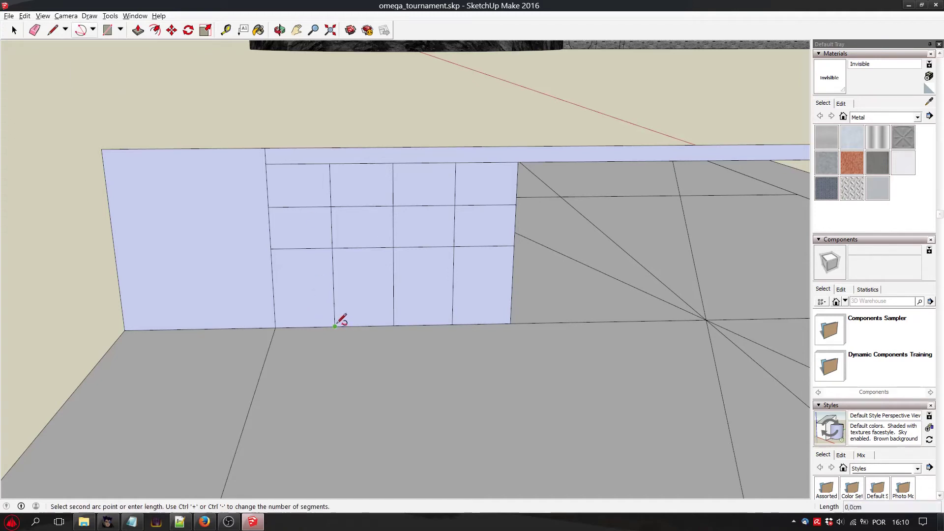
left_click(393, 206)
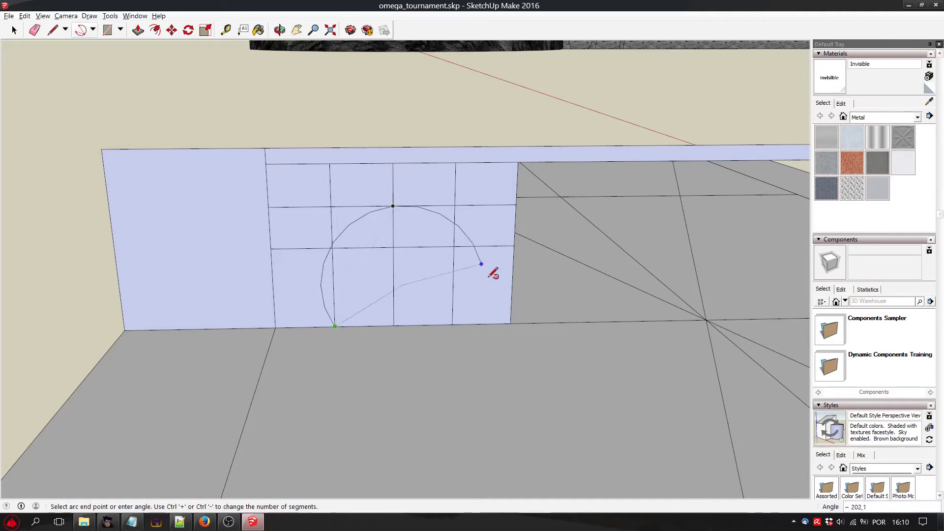
left_click(451, 325)
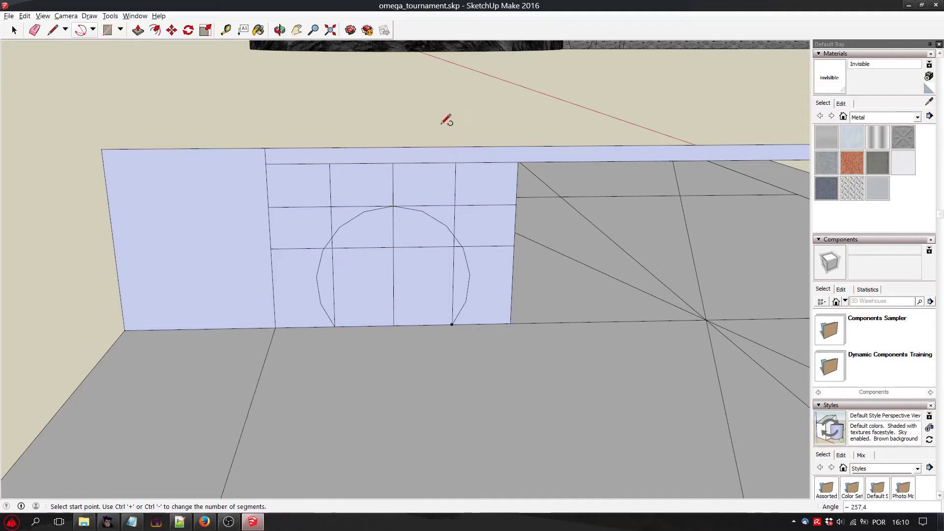
Delete all the wall faces enclosed by the arc to open a rounded doorway.
left_click(14, 30)
key("space")
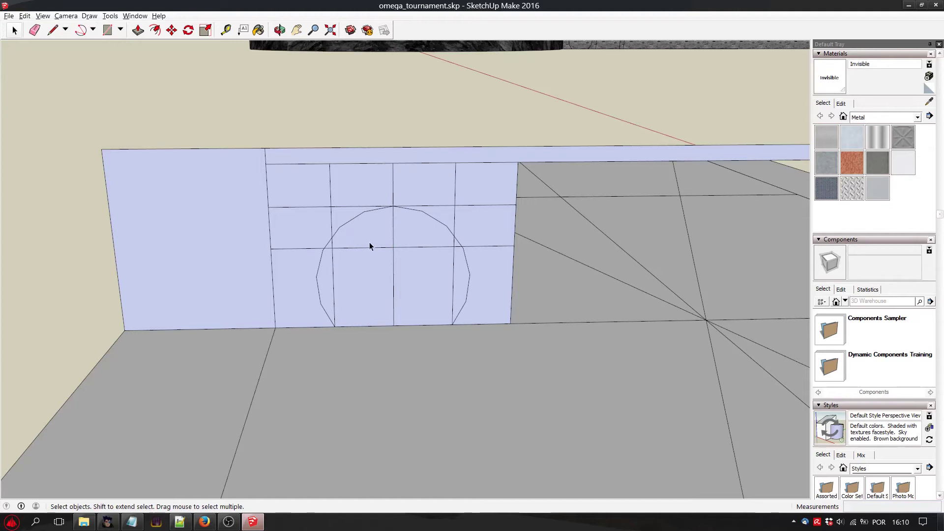
key("Delete")
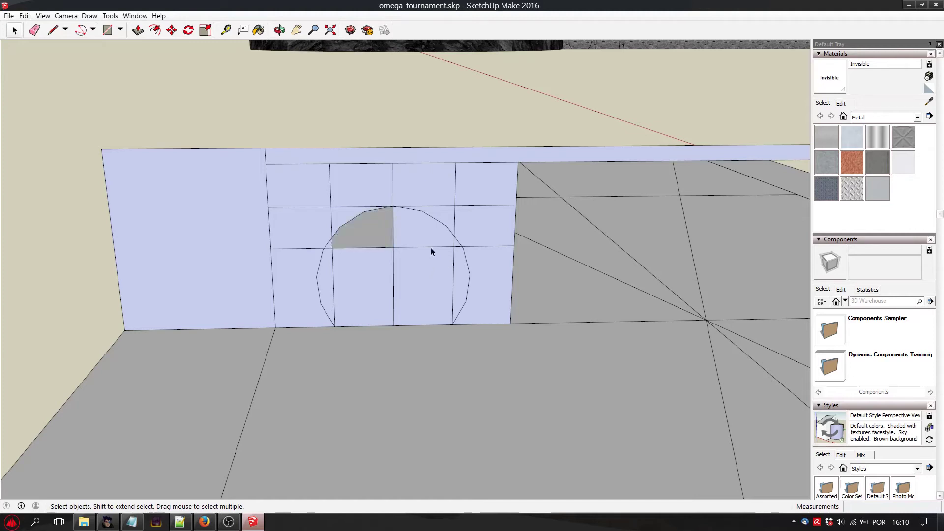
key("Delete")
left_click(440, 283)
key("Delete")
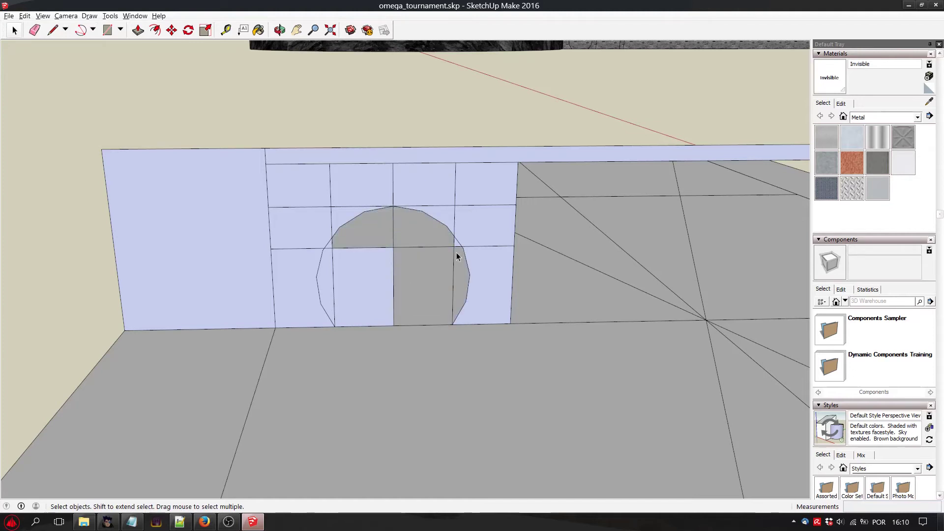
left_click(379, 253)
key("Delete")
left_click(333, 264)
left_click(326, 278)
key("Delete")
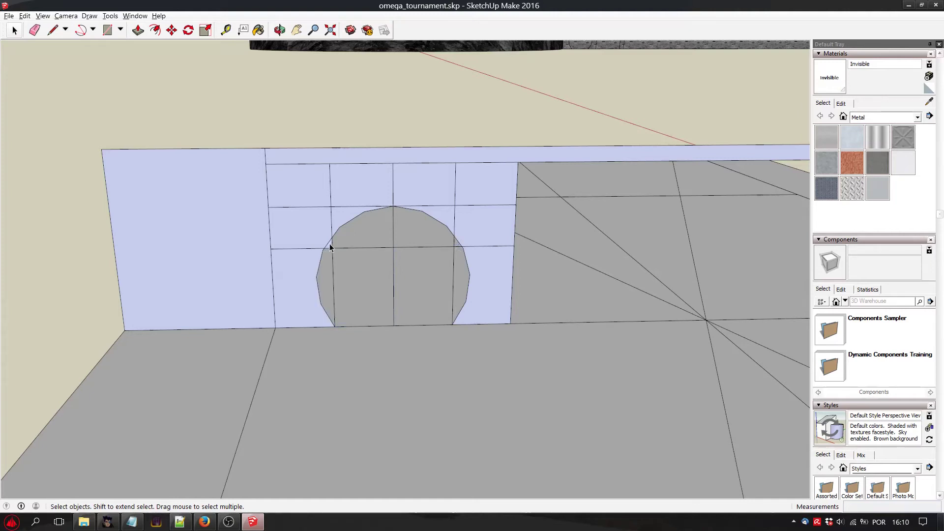
Delete the vertical and horizontal guide lines crossing the rounded doorway.
left_click(329, 243)
key("Delete")
left_click(331, 244)
scroll(384, 265, "down", 3)
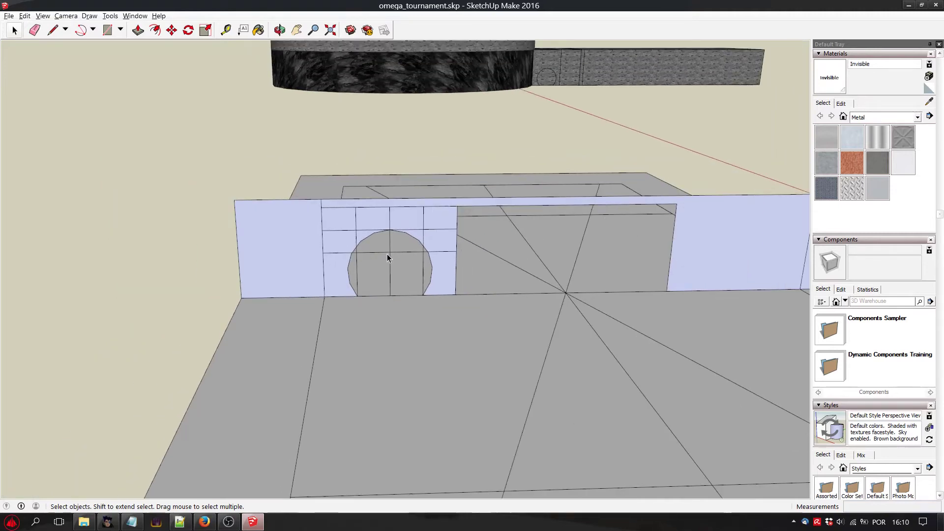
scroll(388, 259, "up", 2)
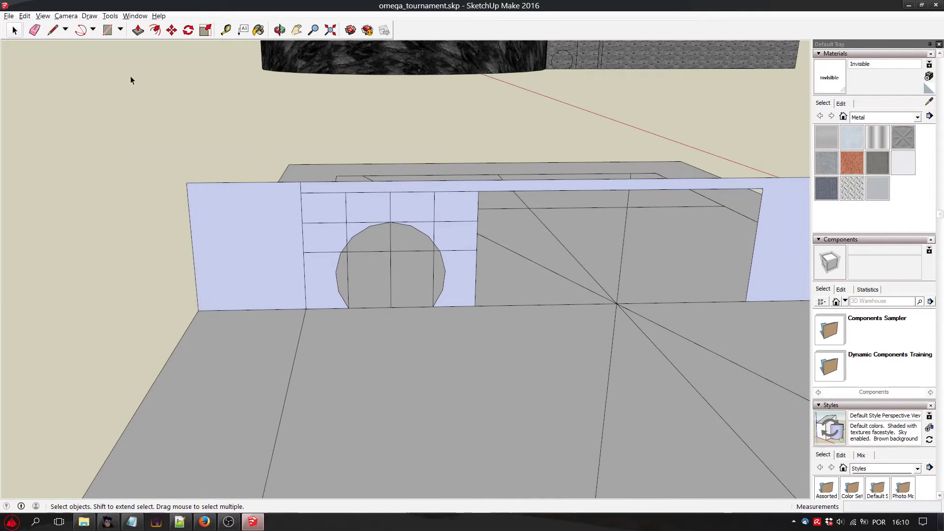
scroll(415, 183, "down", 2)
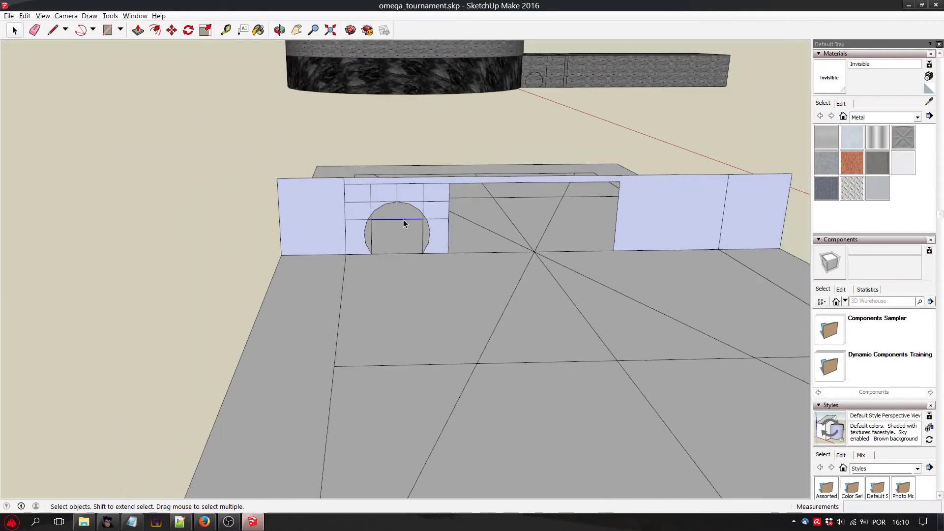
key("Delete")
left_click(420, 231)
left_click(422, 235)
Delete the short leftover line stubs that project into the rounded doorway near its upper left and upper right.
scroll(378, 221, "up", 5)
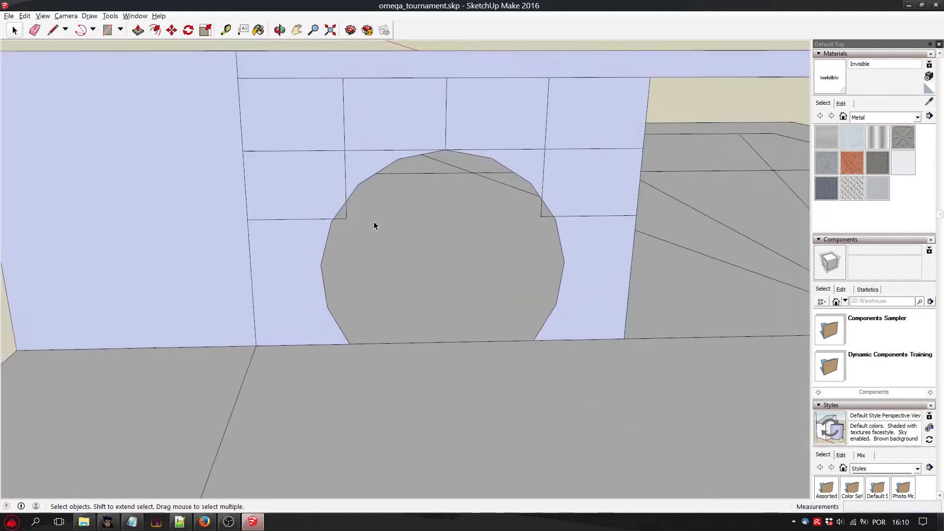
left_click(323, 208)
left_click(321, 208)
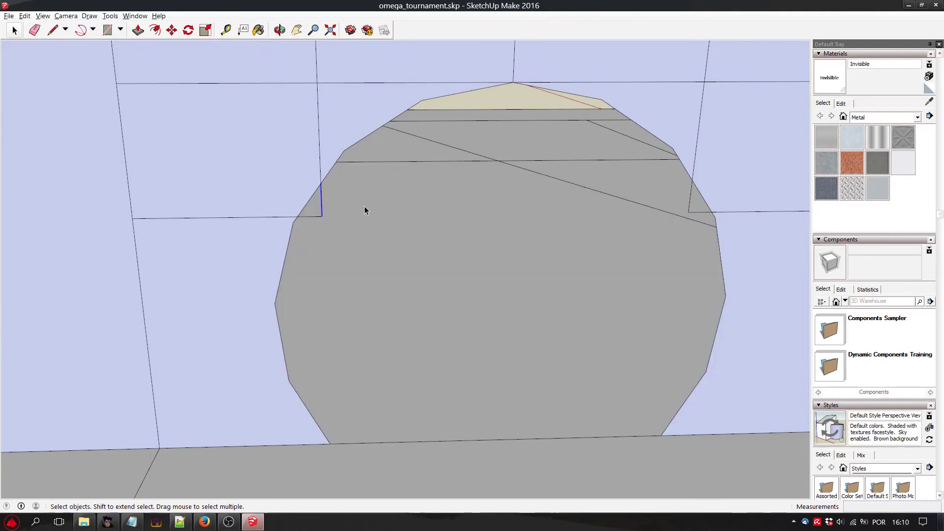
key("Delete")
left_click(689, 198)
key("Delete")
left_click(695, 213)
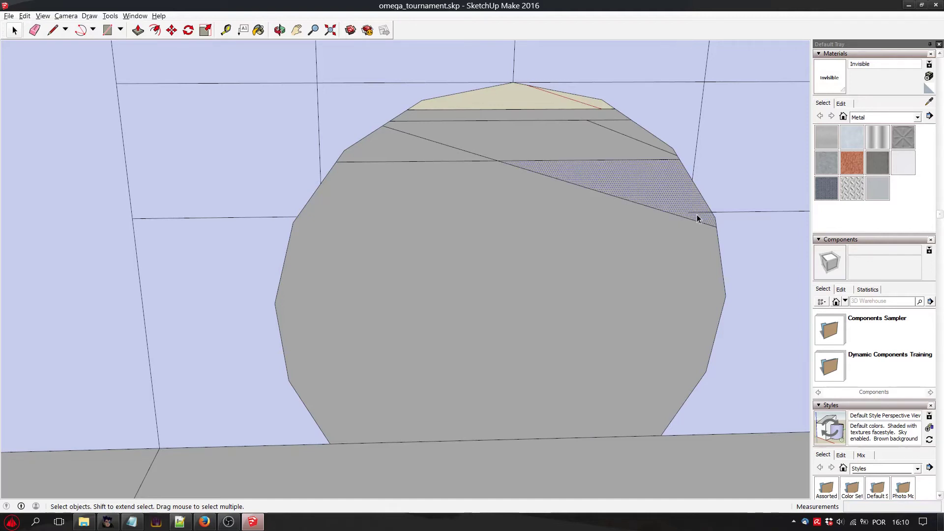
left_click(695, 213)
scroll(570, 260, "down", 8)
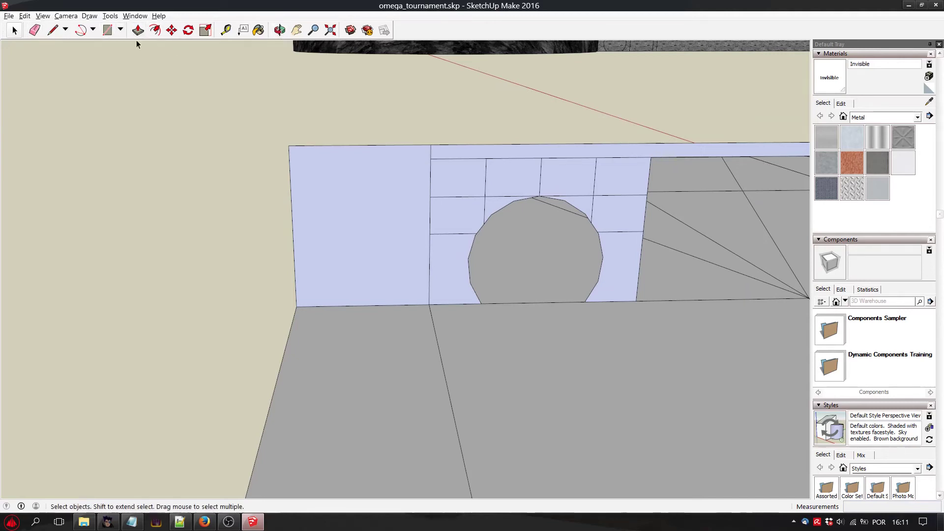
Copy the wall section around the rounded doorway to the wall on the other side of the wide central opening.
left_click_drag(433, 137, 667, 322)
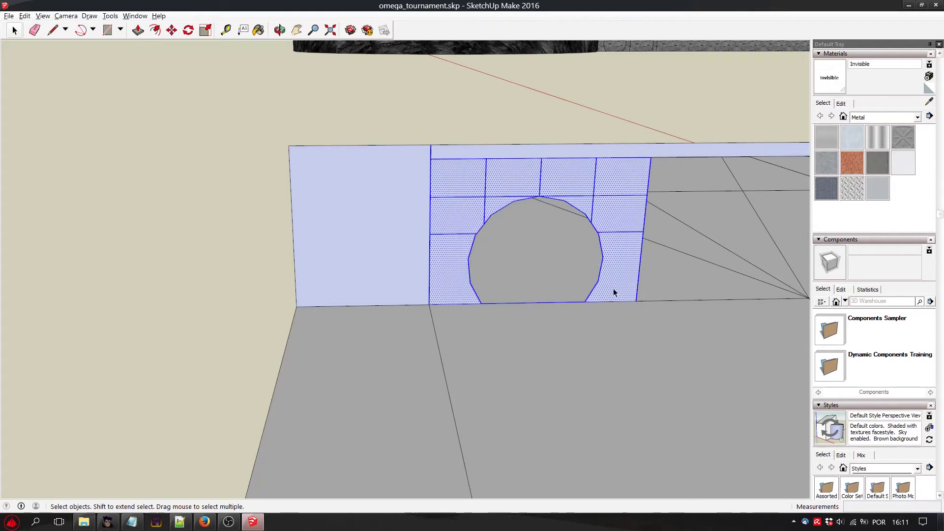
scroll(571, 242, "down", 1)
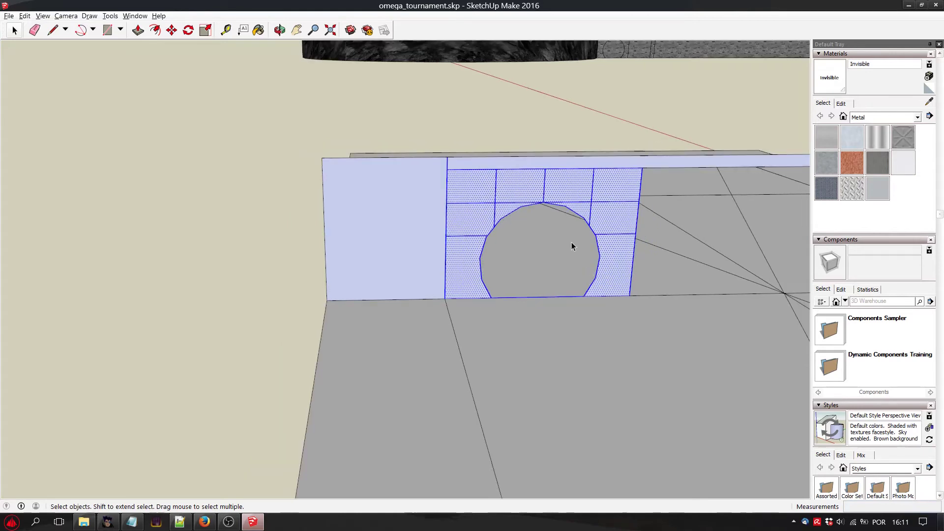
left_click(296, 31)
left_click_drag(647, 249, 478, 179)
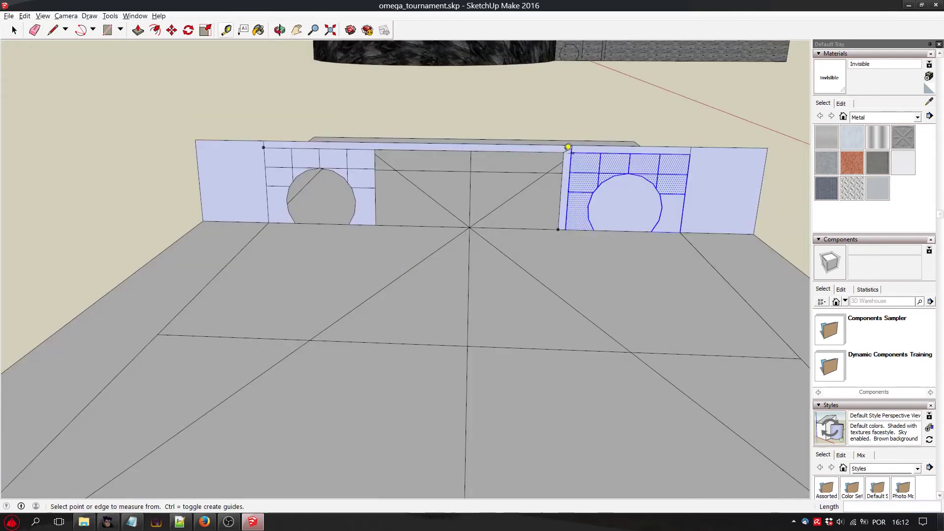
Measure from the upper corners of the wide central opening to the outer ends of the wall on both sides.
left_click(563, 152)
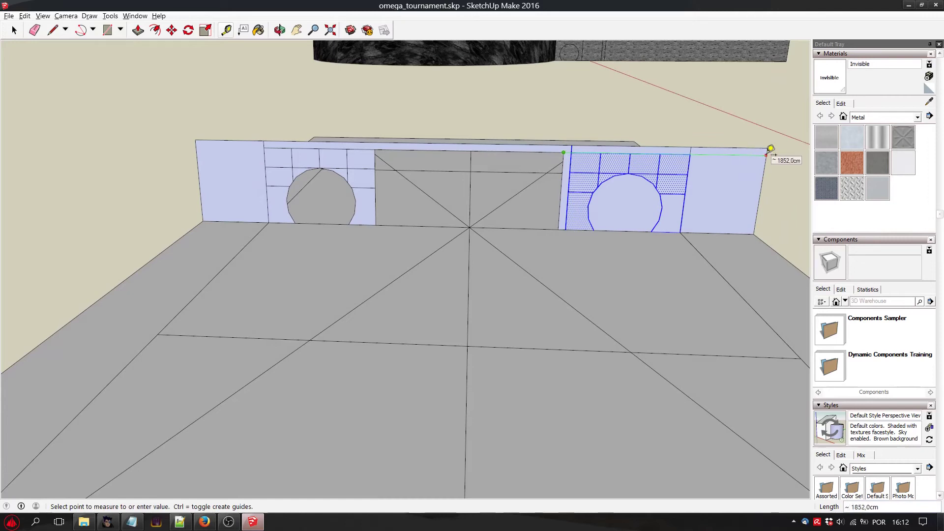
left_click(742, 150)
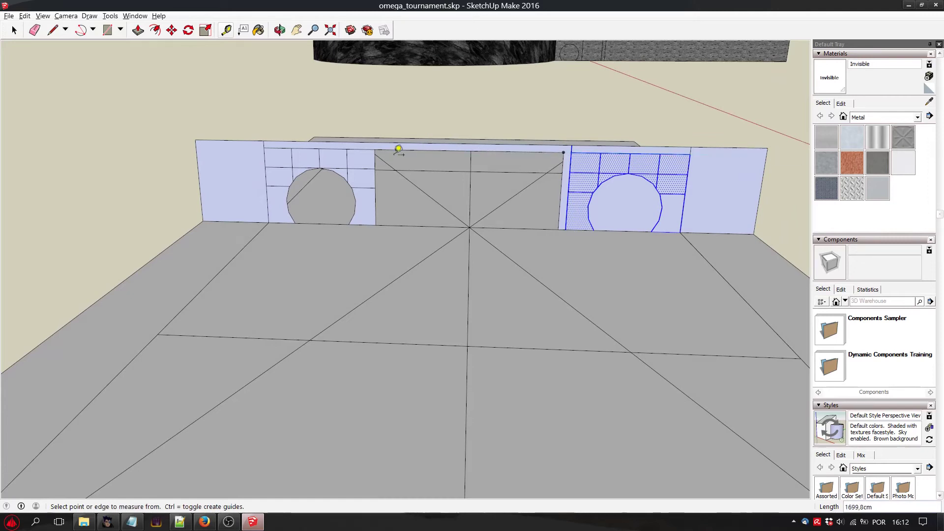
left_click(375, 149)
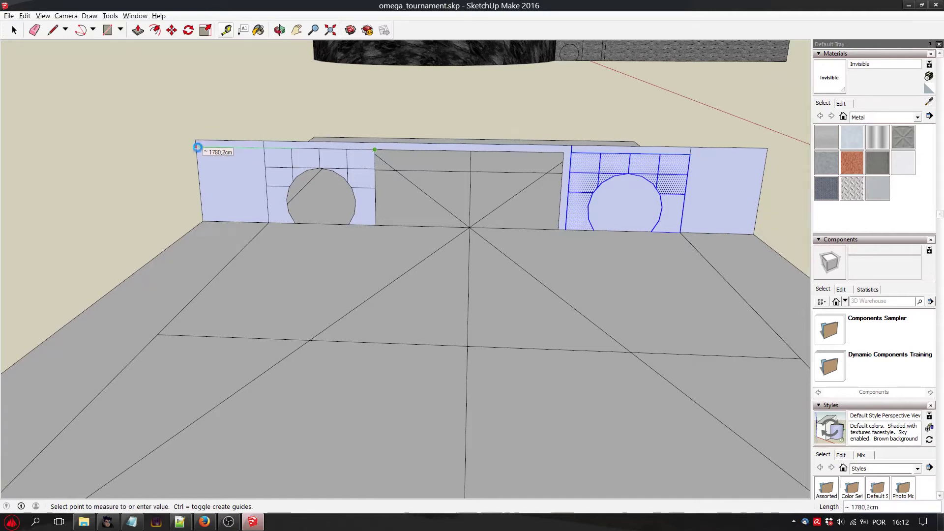
key("Escape")
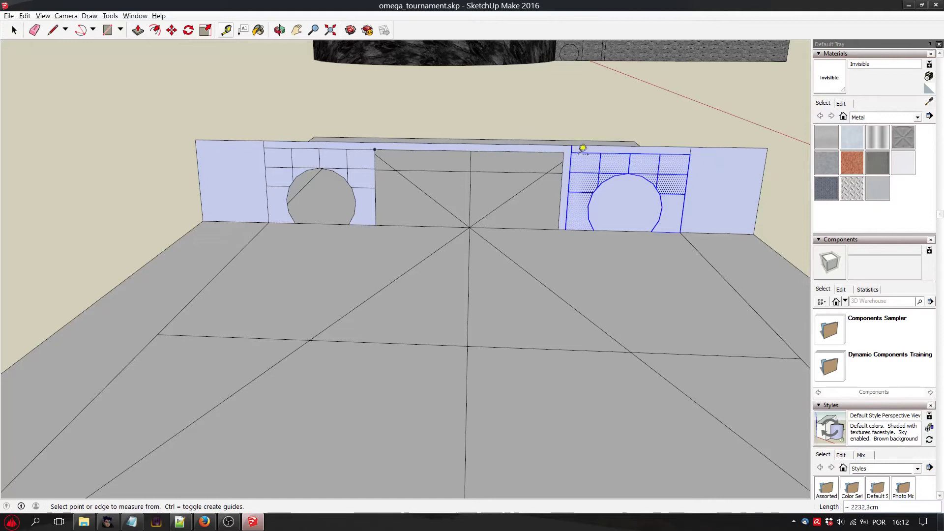
left_click(563, 152)
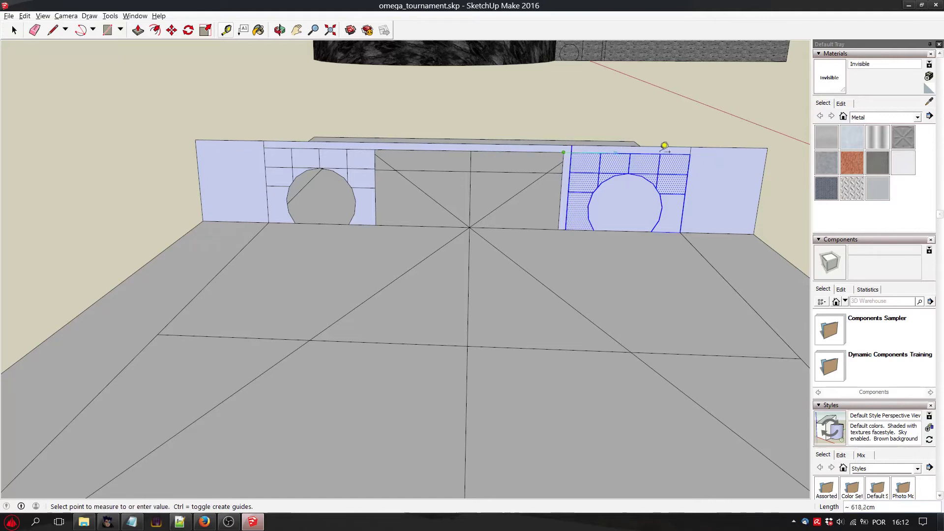
left_click(767, 148)
Compare the distances from the inner edges of the copied and original doorway sections to their respective wall ends.
left_click(571, 150)
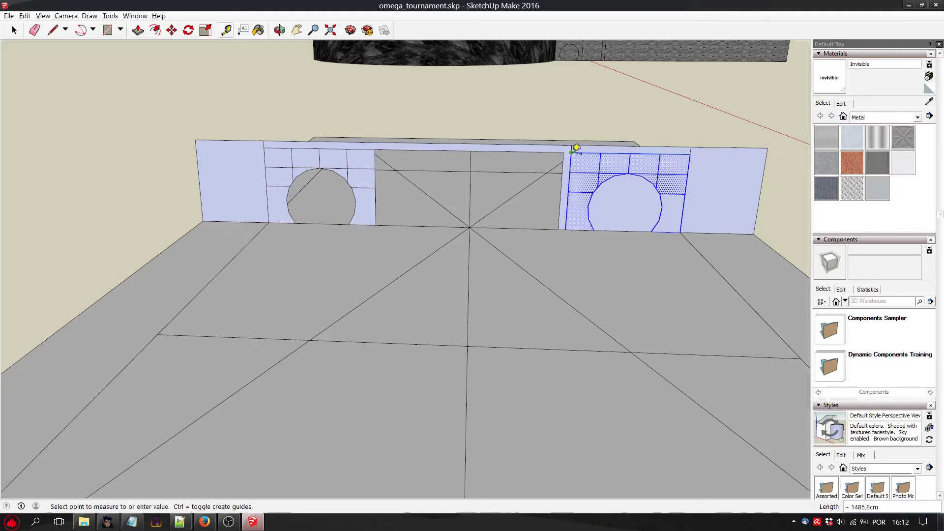
left_click(767, 155)
left_click(375, 150)
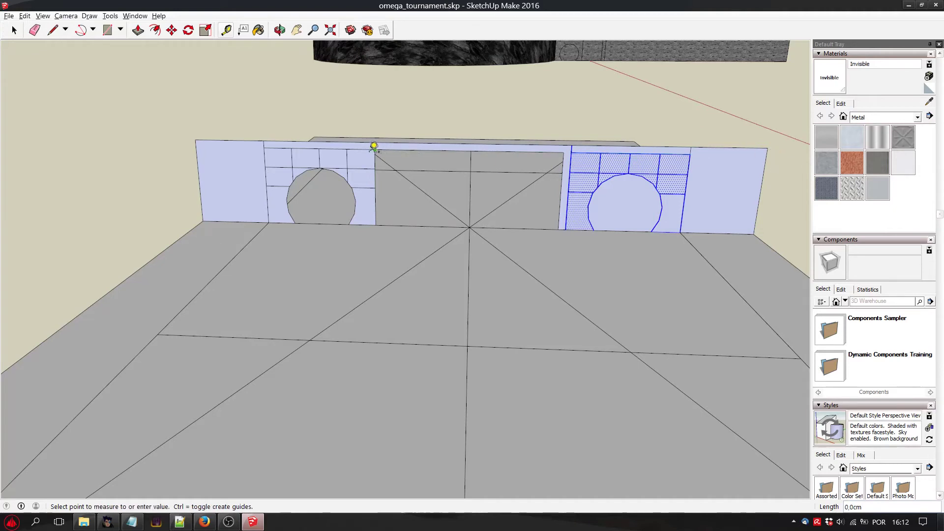
left_click(201, 140)
left_click(571, 153)
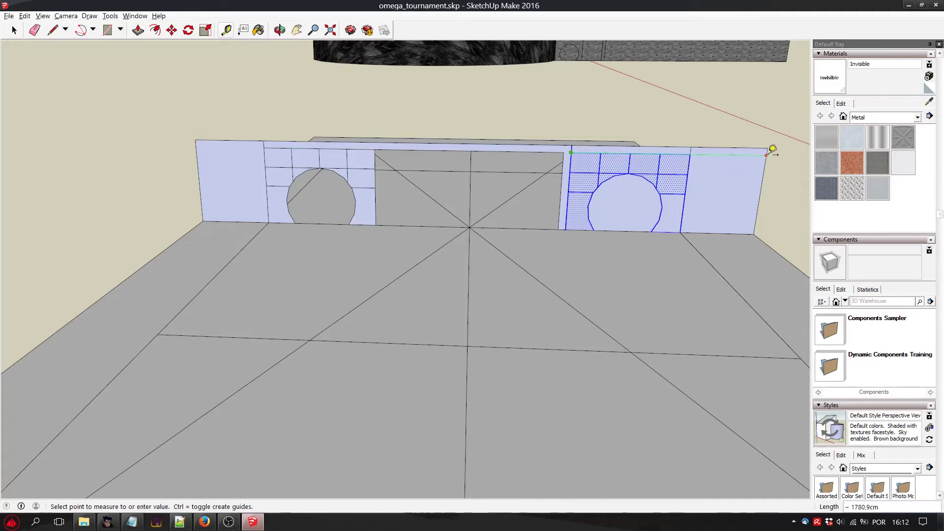
left_click(767, 155)
middle_click_drag(366, 158, 381, 351)
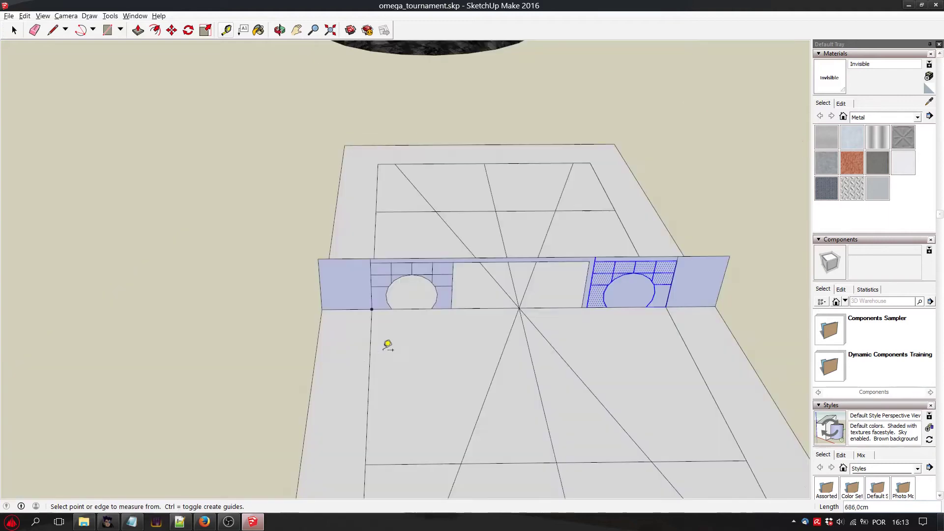
left_click(280, 30)
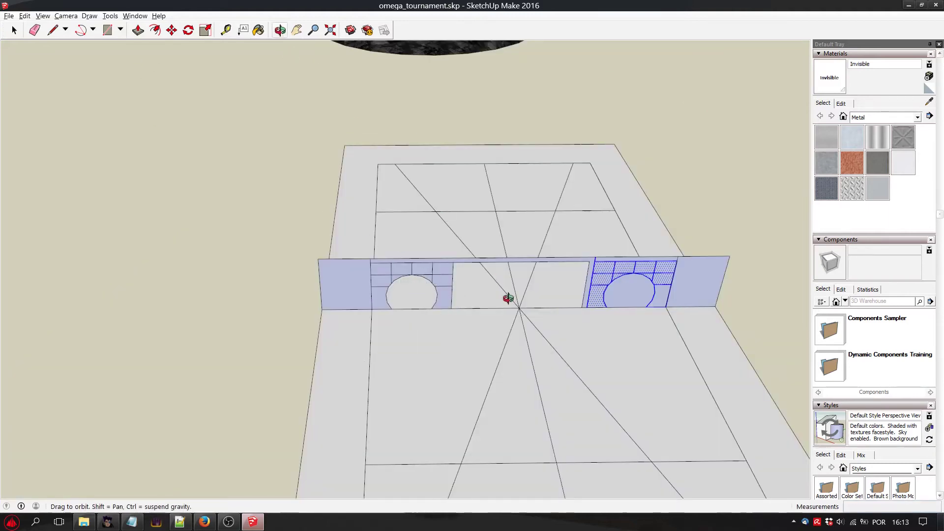
left_click_drag(506, 299, 492, 226)
mouse_move(581, 295)
left_mouse_down()
mouse_move(626, 368)
mouse_move(578, 343)
left_mouse_up()
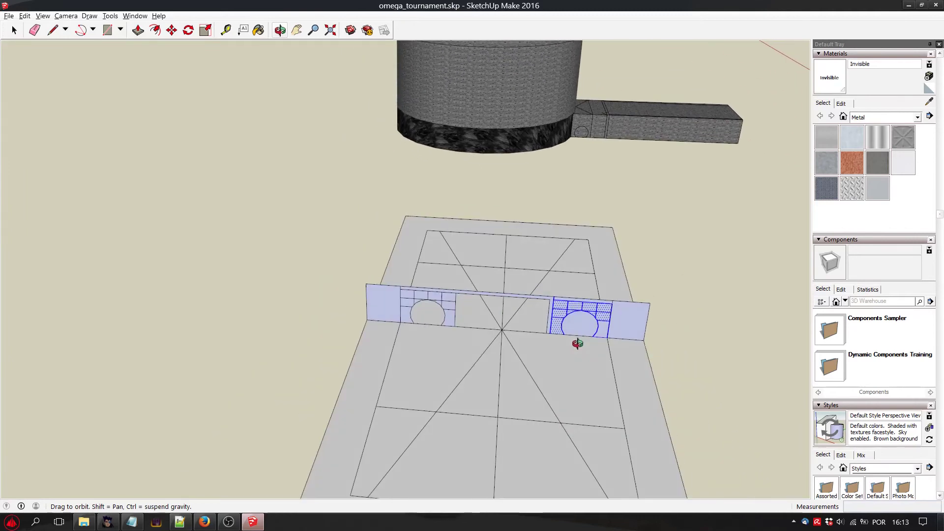
left_click(228, 522)
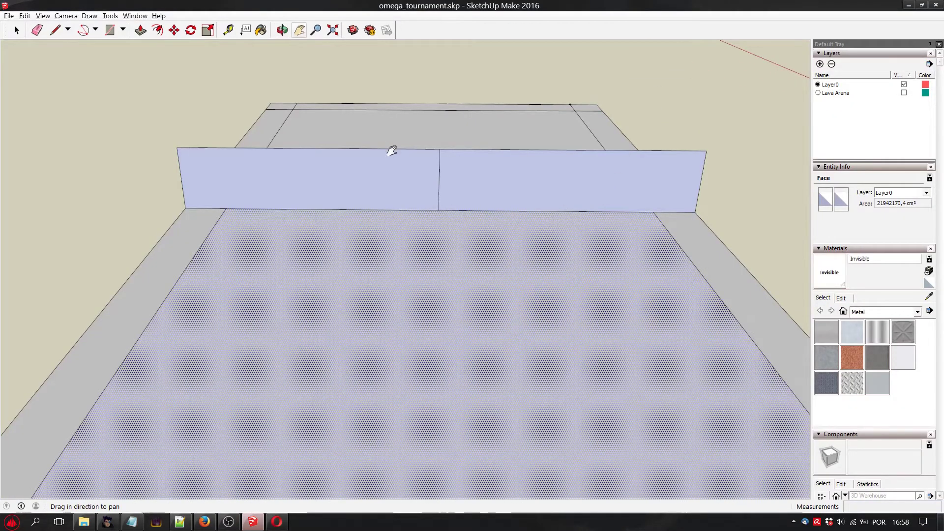
Measure the widths of the two side border strips along the front inner line of the ground plane.
scroll(394, 152, "down", 3)
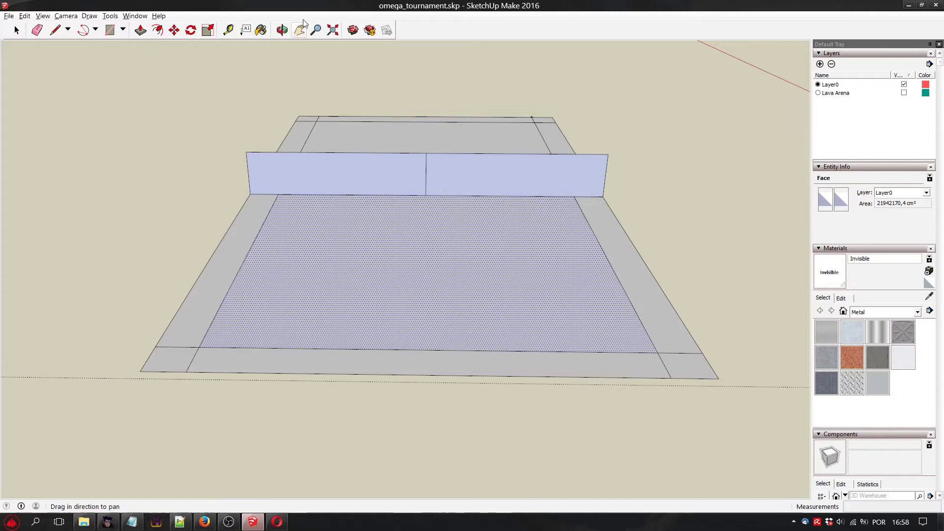
left_click(228, 30)
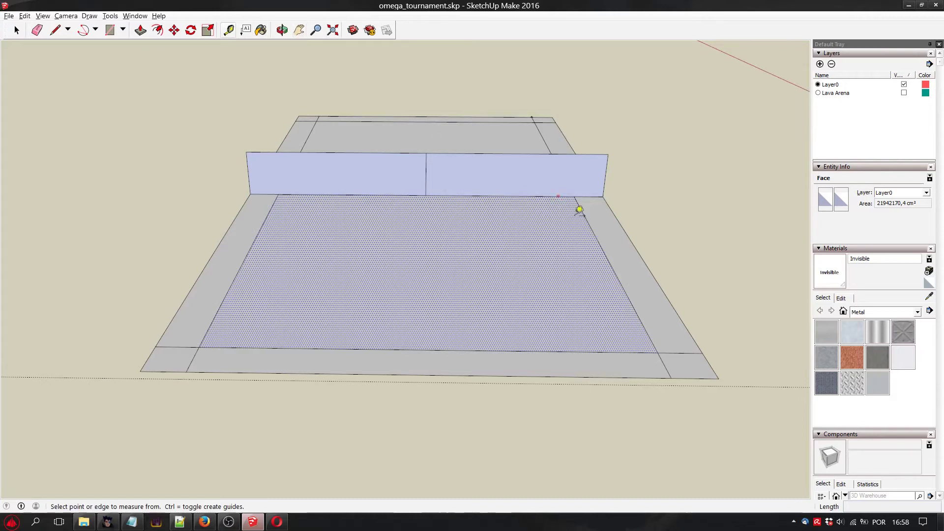
left_click(657, 353)
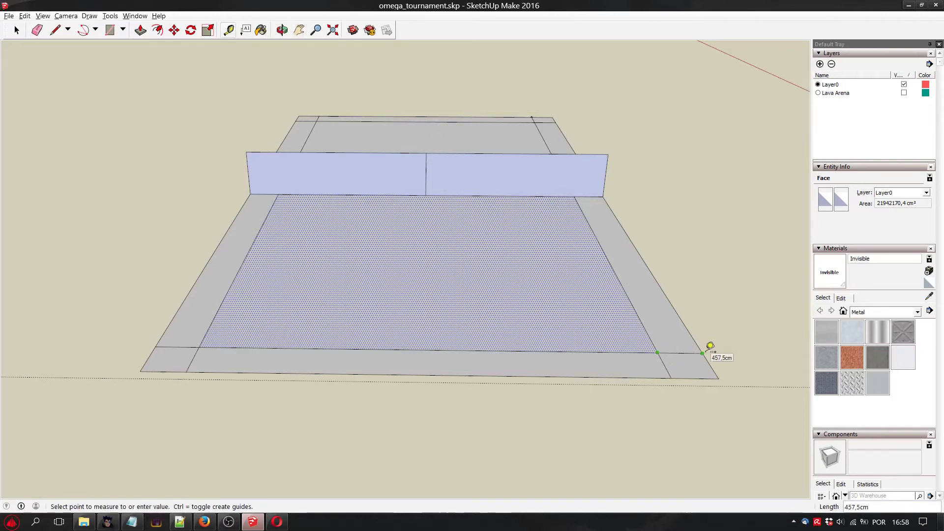
left_click(703, 353)
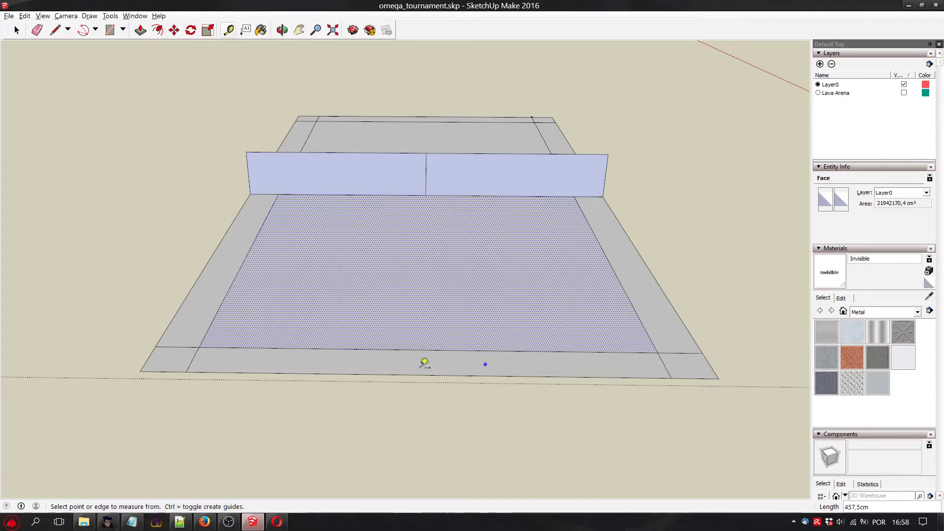
left_click(156, 346)
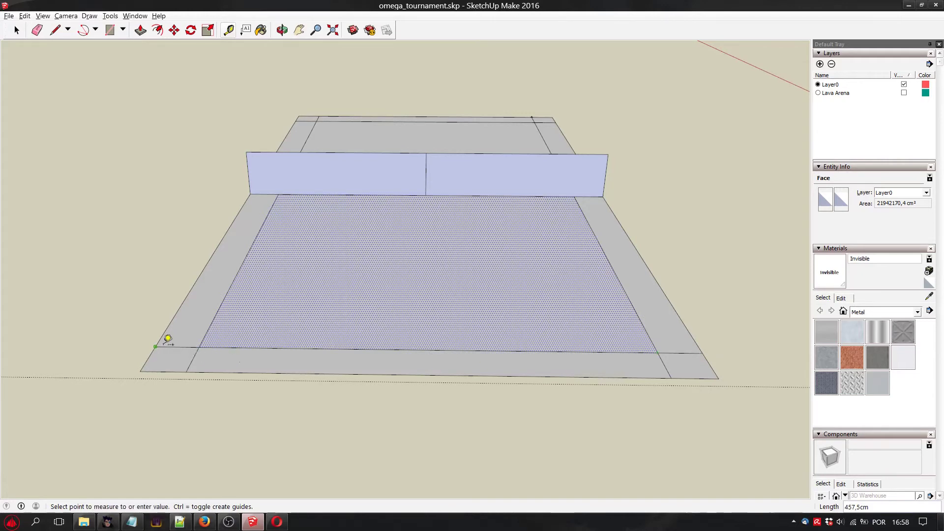
left_click(206, 343)
Measure the depth of the front border strip at both inner corners of the ground plane.
left_click(203, 343)
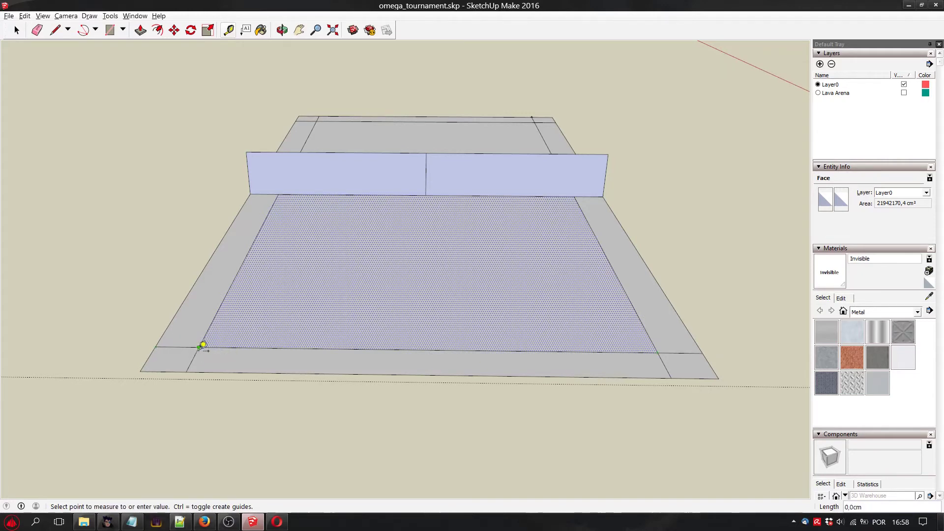
left_click(191, 366)
left_click(657, 352)
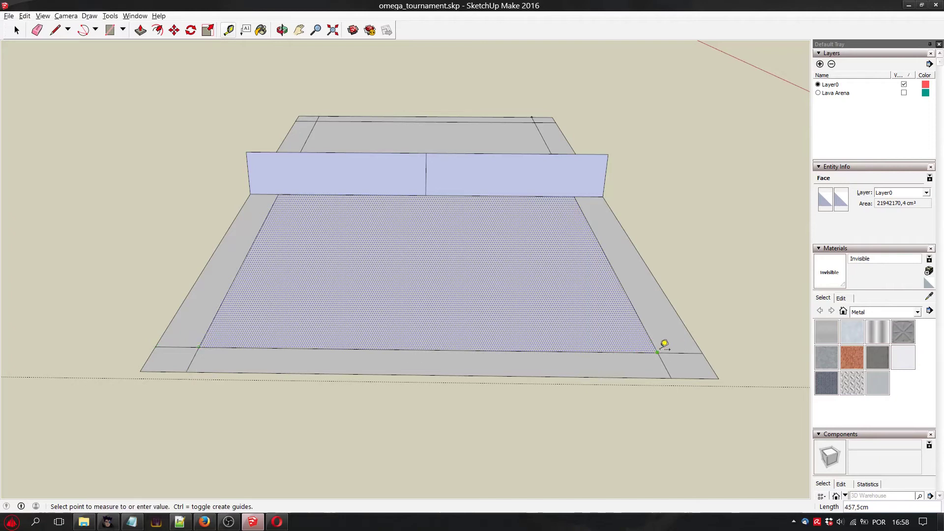
left_click(678, 374)
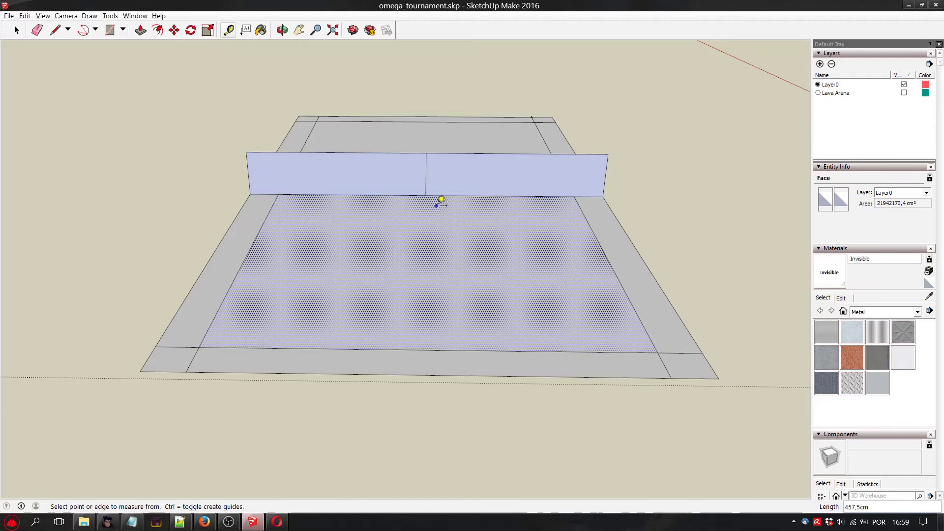
Draw a full-height vertical line up the wall from the midpoint of the left half's base edge.
scroll(327, 120, "up", 3)
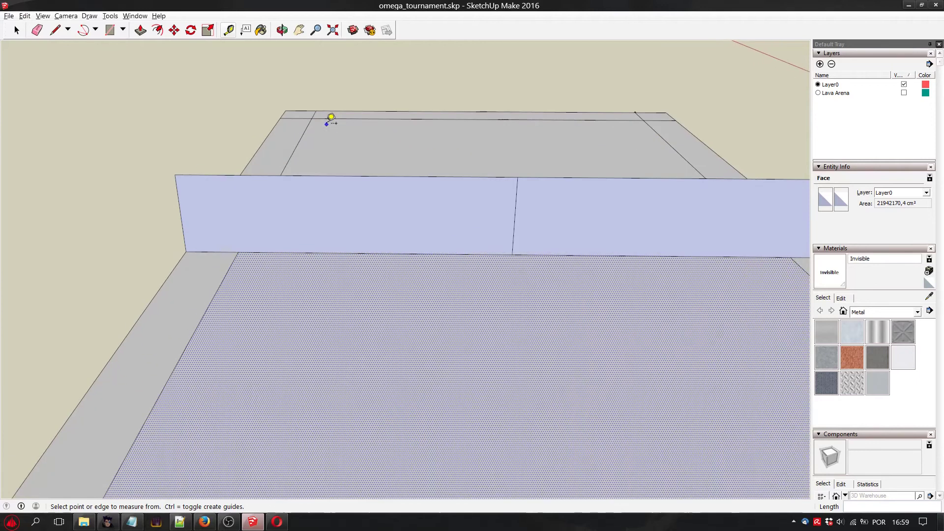
left_click(95, 29)
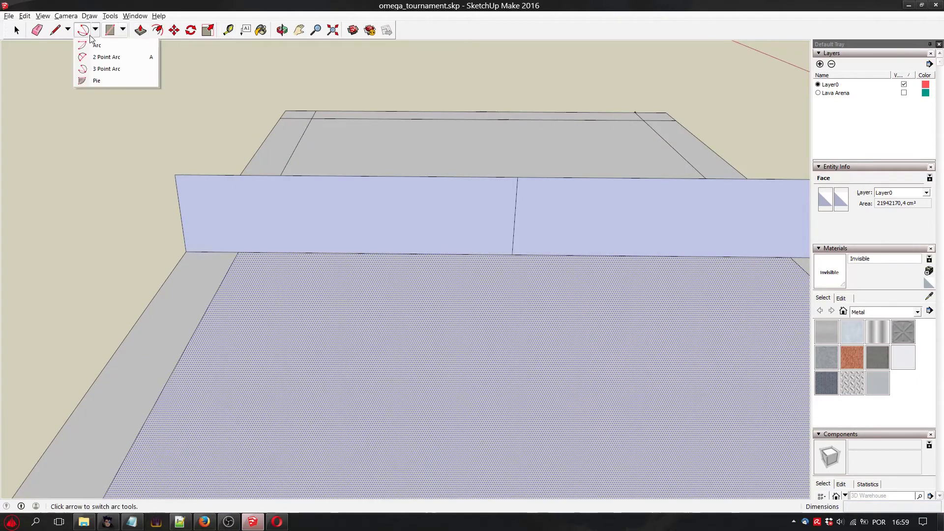
left_click(111, 58)
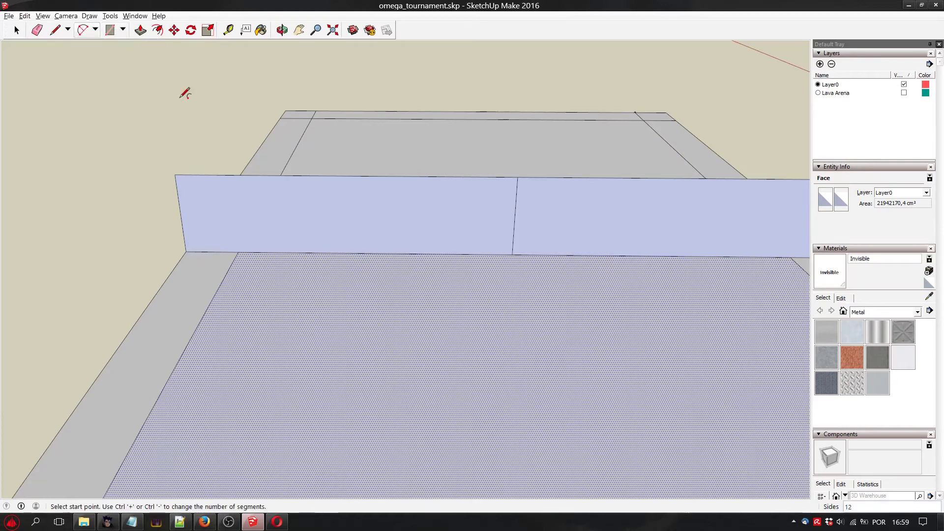
key("l")
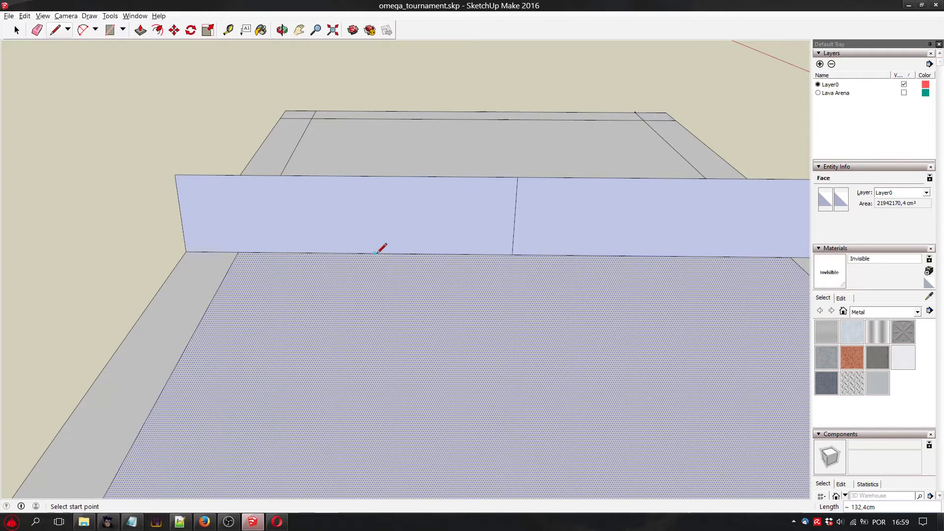
left_click(375, 253)
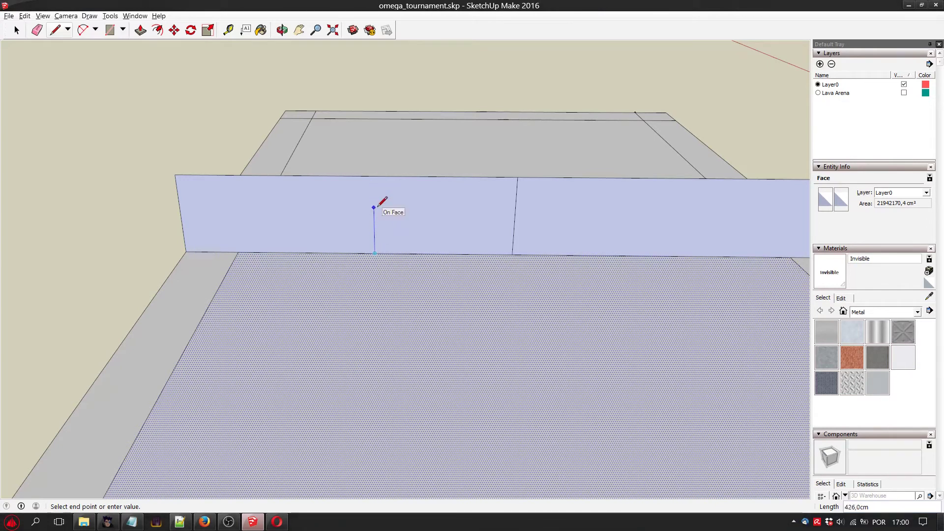
left_click(374, 176)
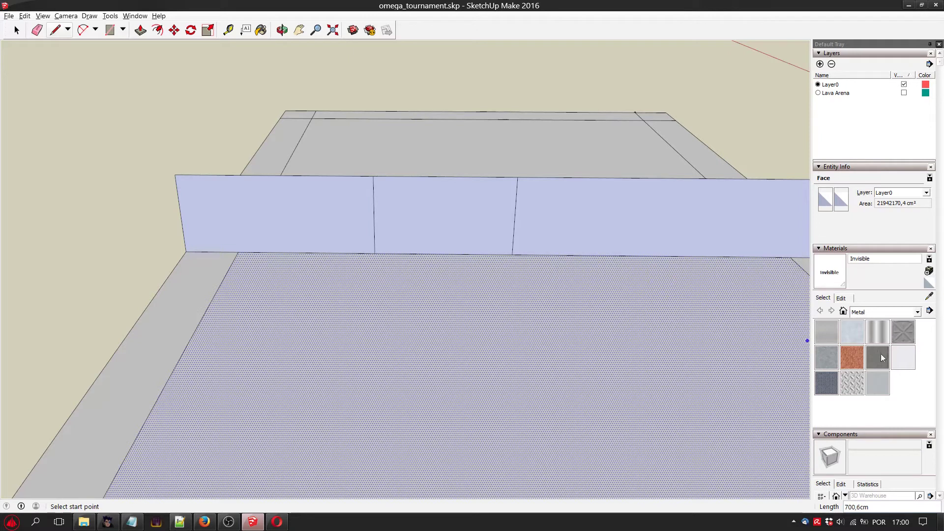
Draw a full-height vertical line up the wall from the midpoint of the right half's base edge.
left_click(299, 33)
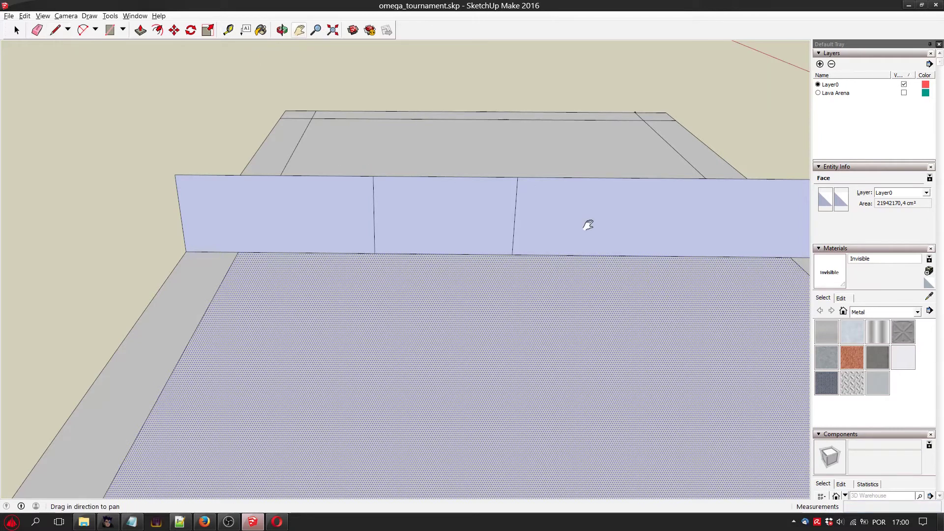
left_click_drag(588, 223, 335, 192)
left_click(55, 30)
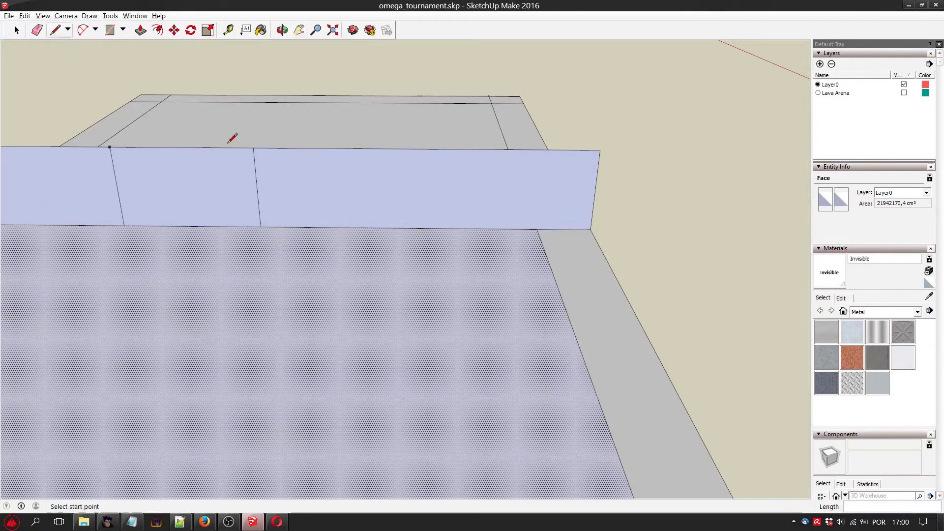
left_click(398, 227)
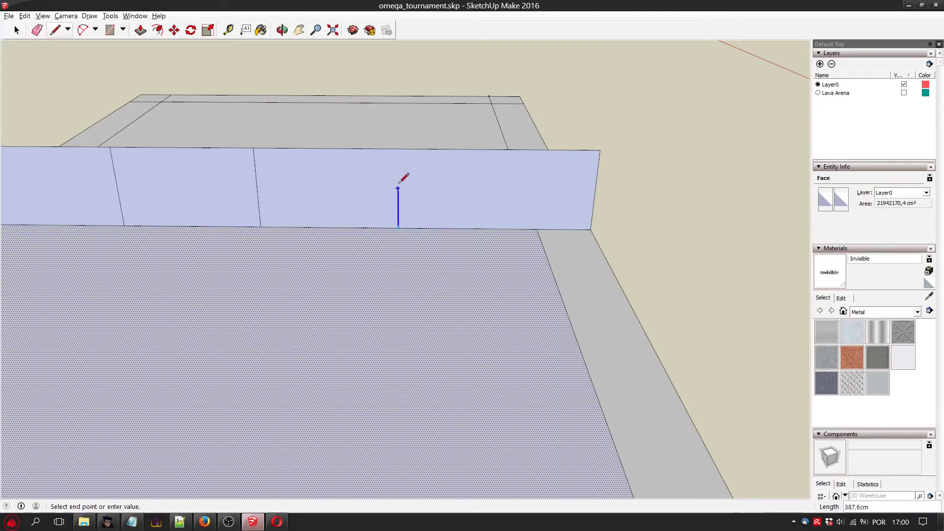
left_click(398, 148)
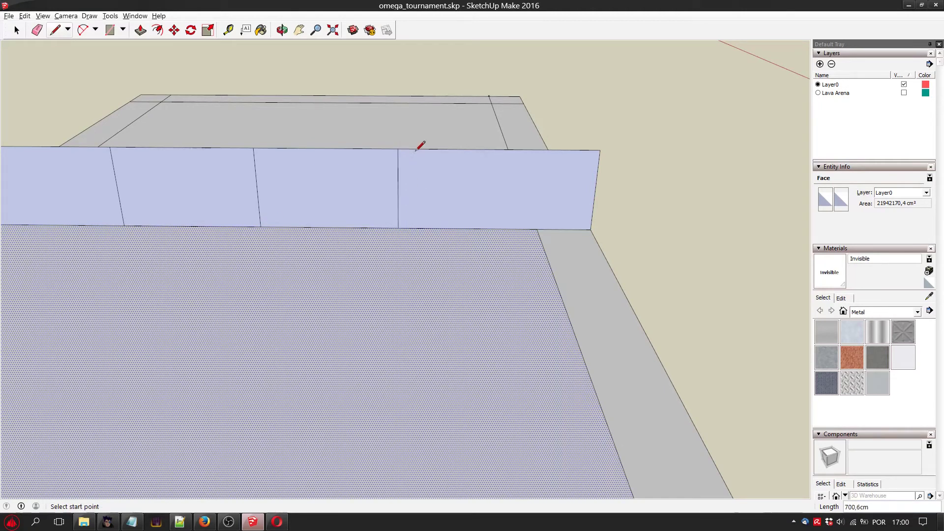
Divide the two outermost wall sections in half with full-height vertical lines from the midpoints of their base edges.
left_click(299, 30)
left_click_drag(194, 200, 454, 241)
scroll(434, 217, "up", 2)
scroll(439, 248, "up", 1)
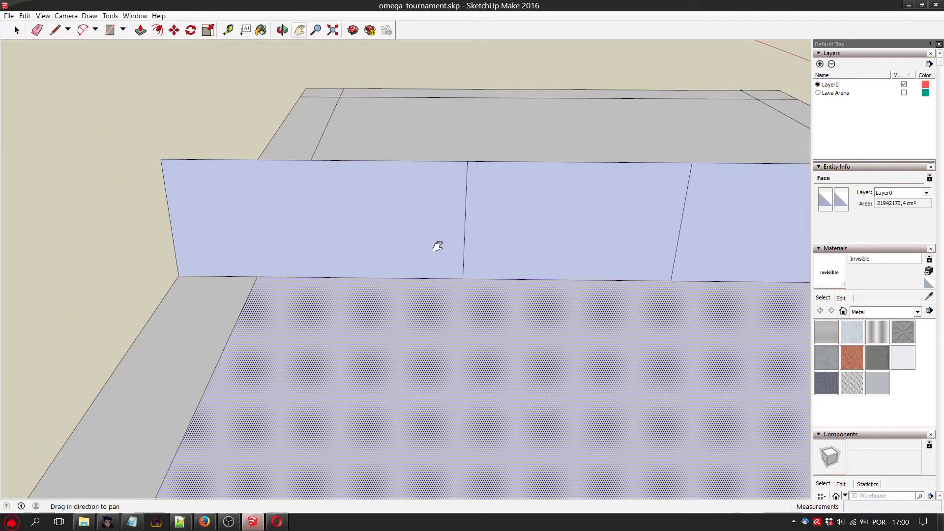
scroll(360, 177, "down", 1)
scroll(464, 214, "down", 1)
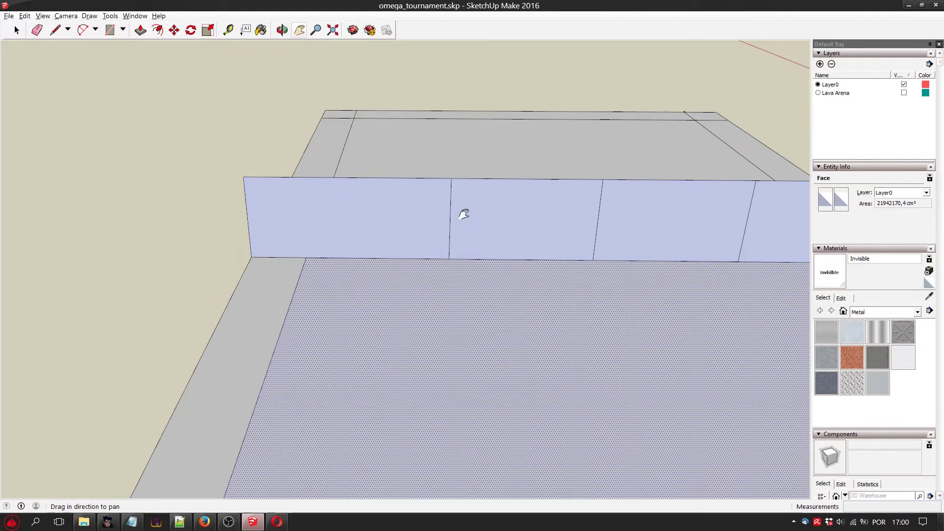
left_click_drag(520, 260, 387, 268)
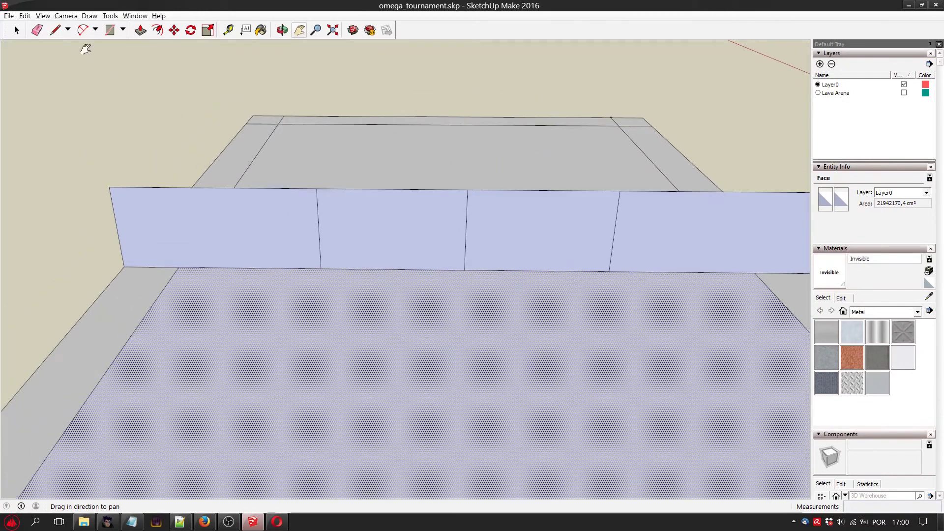
left_click(55, 30)
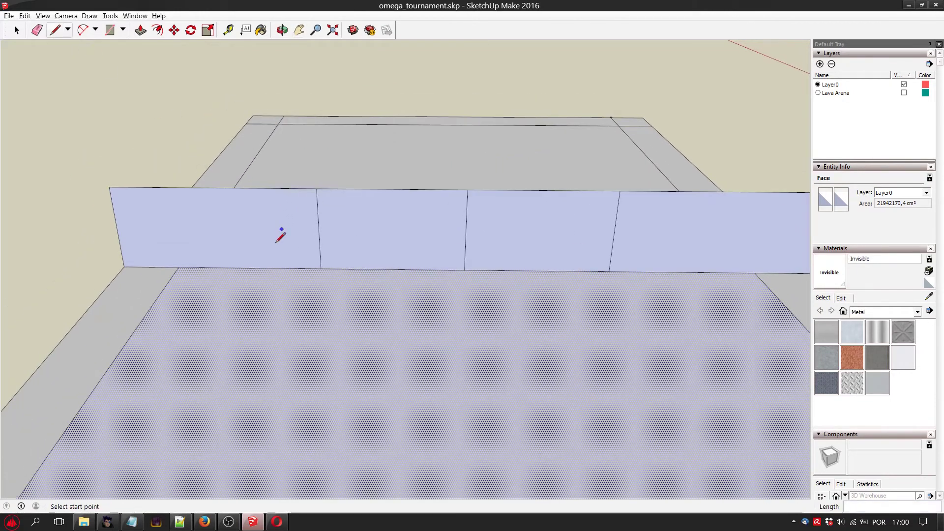
left_click(249, 268)
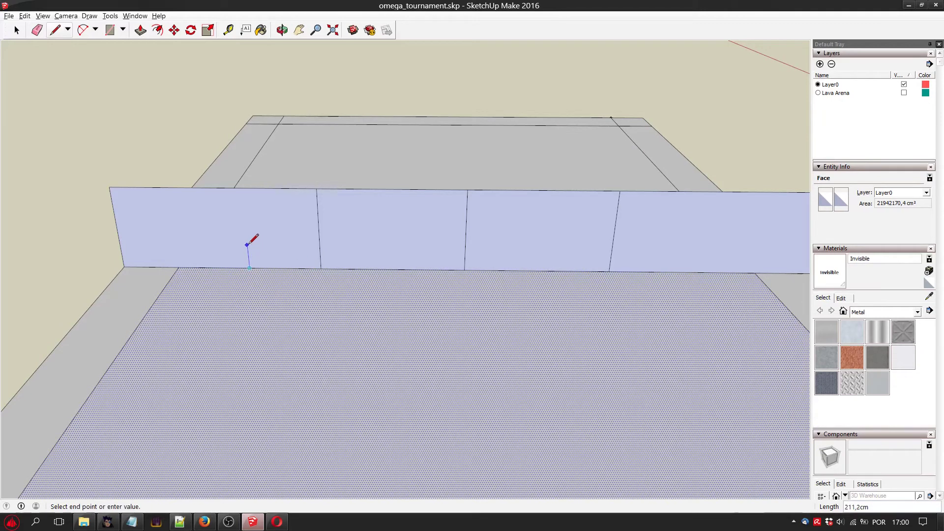
left_click(242, 188)
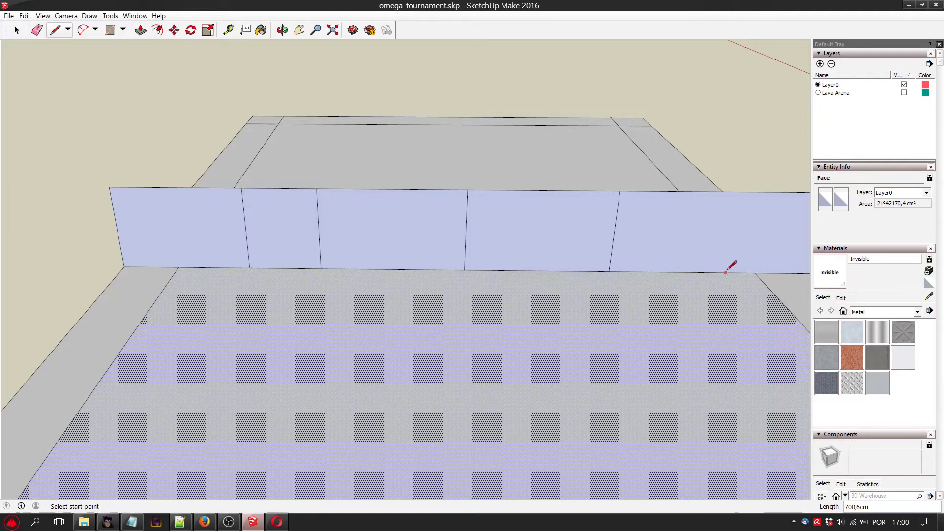
left_click(681, 272)
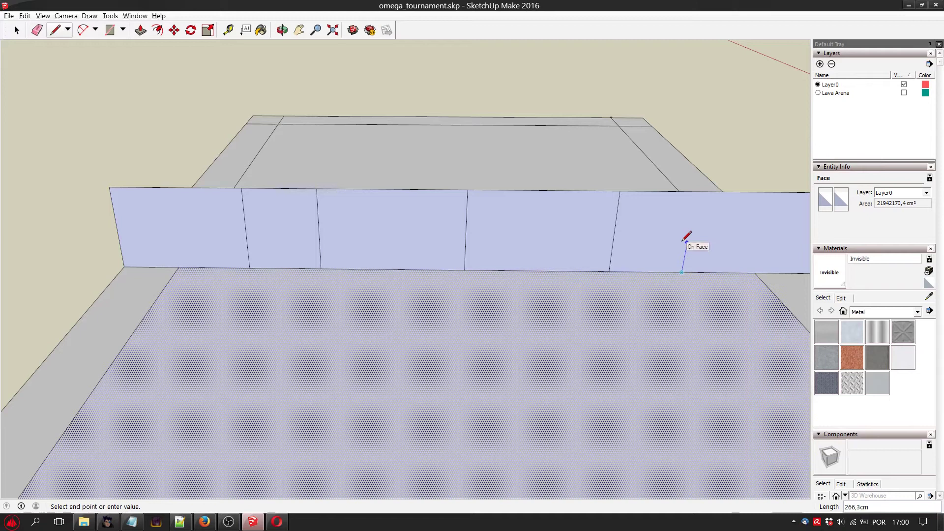
left_click(696, 191)
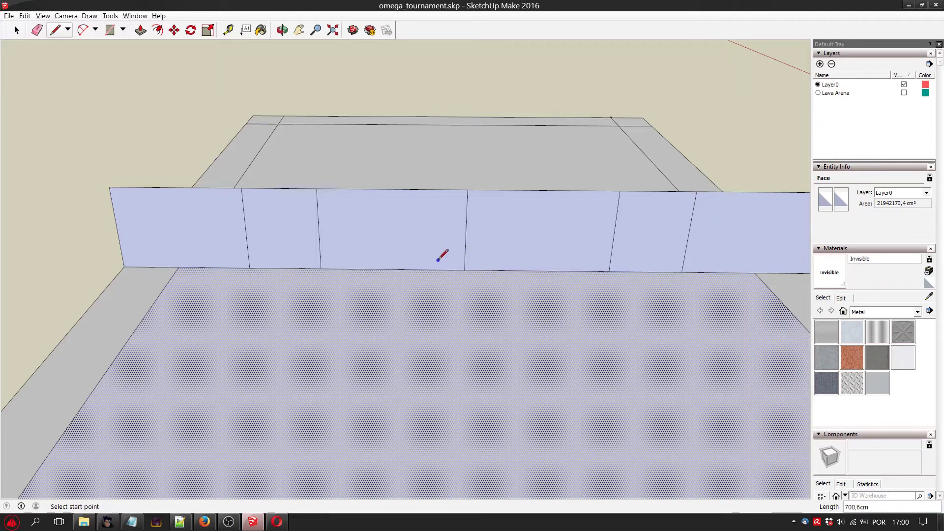
Outline the left half of a central doorway, about 594 cm high, from the base midpoint of the section left of the wall's centre line.
left_click(110, 30)
left_click(392, 269)
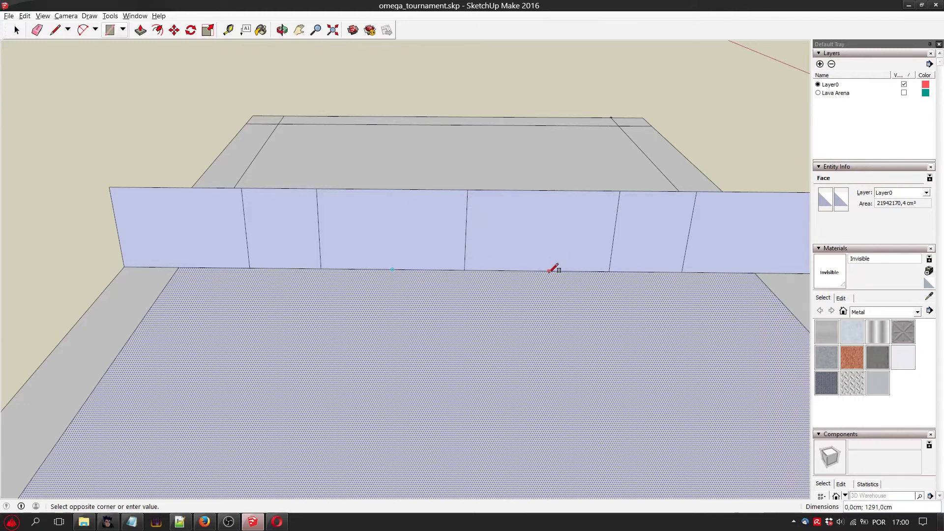
key("l")
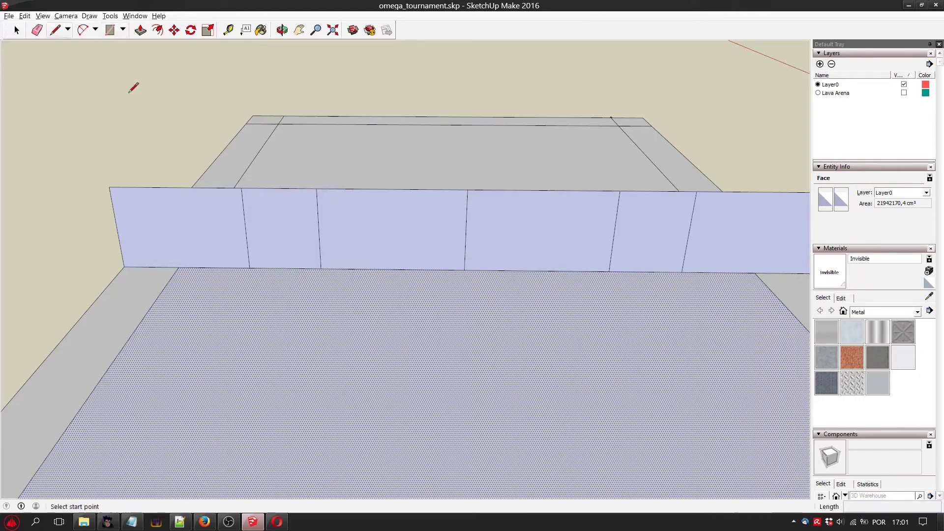
left_click(392, 269)
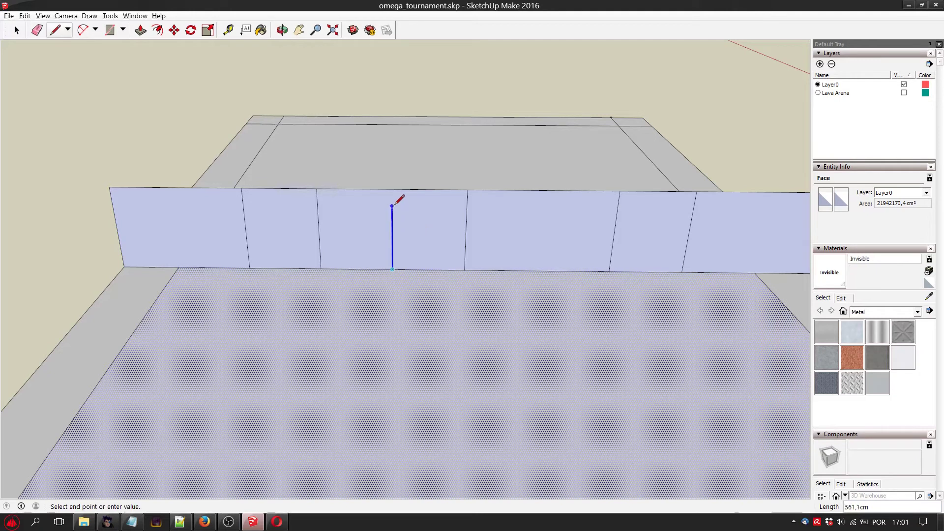
left_click(467, 202)
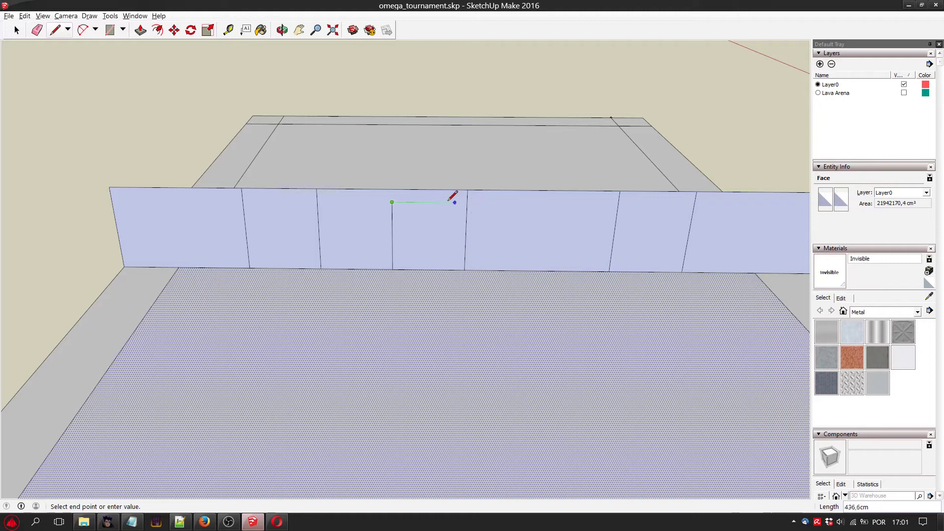
left_click(467, 202)
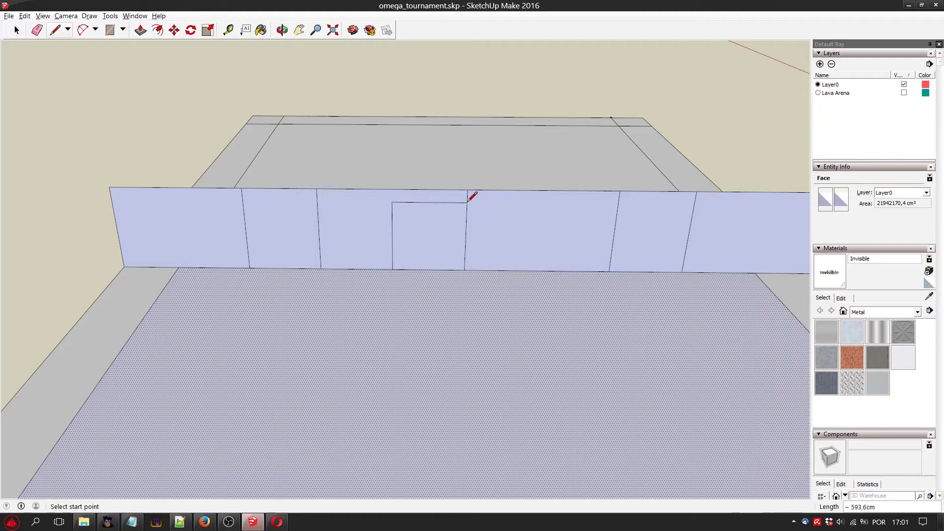
Outline the matching right half of the central doorway, rising from the adjacent section's base midpoint to the height of the left half.
left_click(467, 202)
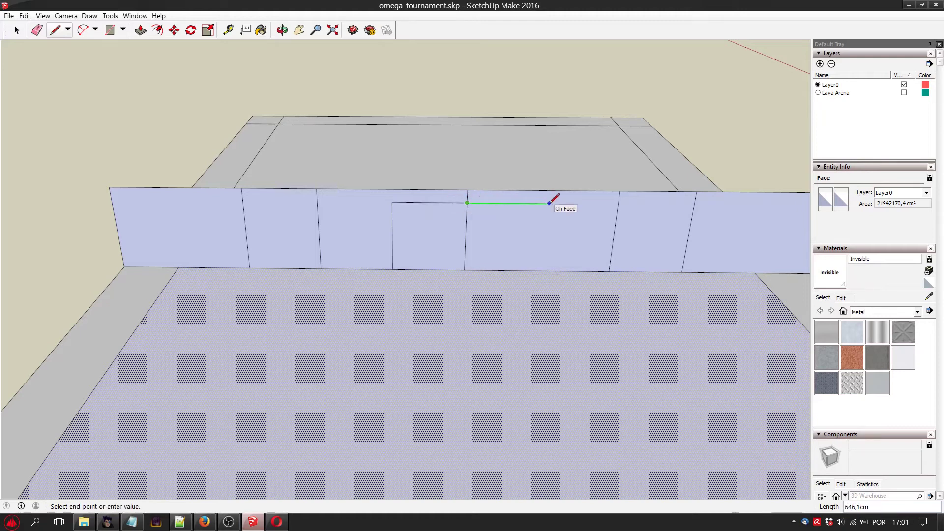
key("Escape")
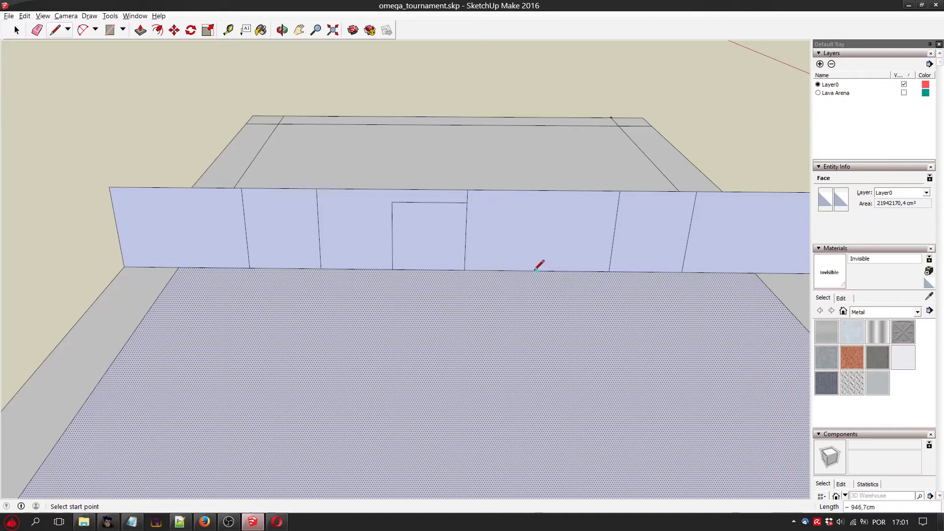
left_click(536, 270)
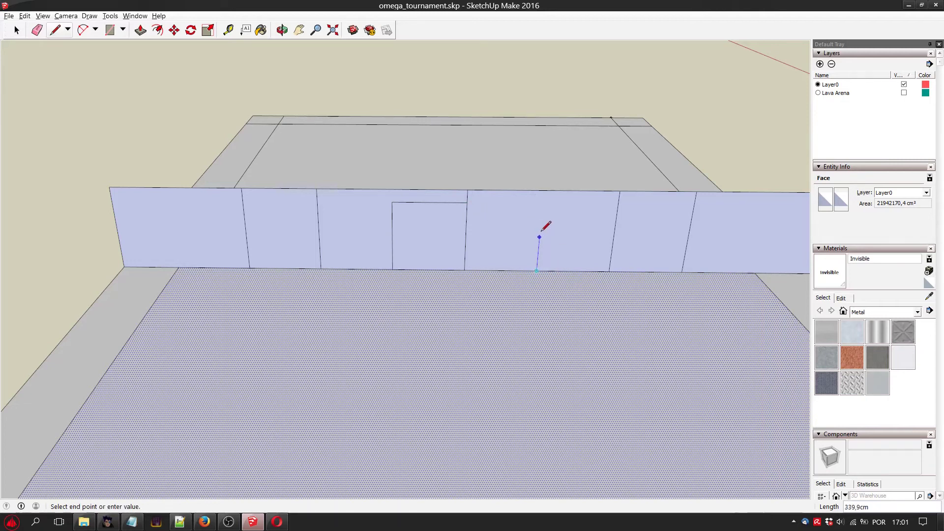
key("shift")
left_click(467, 202)
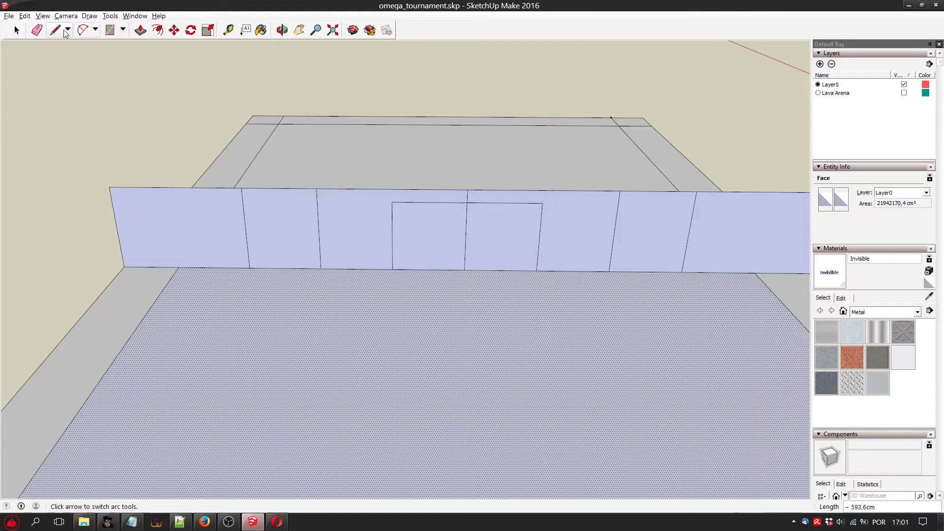
Delete both halves of the outlined central doorway face to open a passage through the wall.
left_click(17, 29)
left_click(434, 224)
key("Delete")
left_click(514, 244)
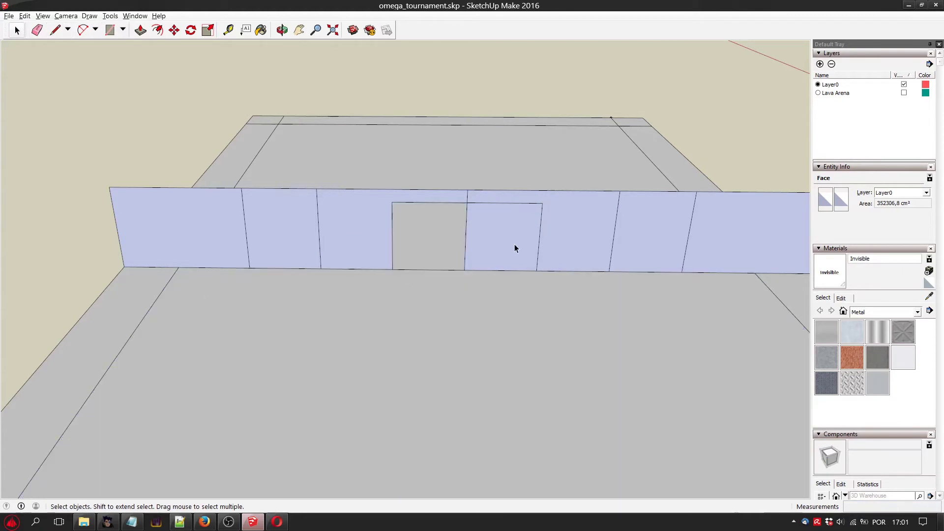
key("Delete")
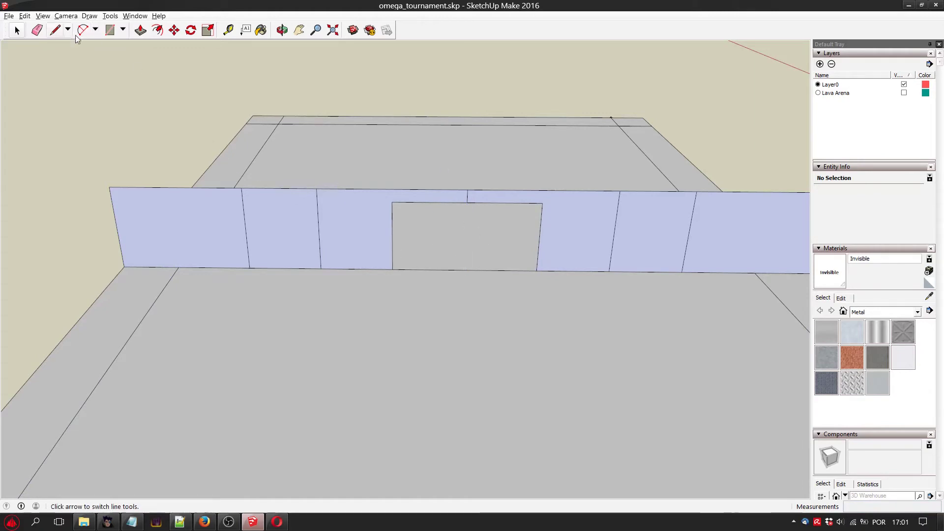
Draw a 2 Point Arc centred on the dividing line left of the central opening, with a bulge of about 594 cm level with the opening's top.
left_click(122, 29)
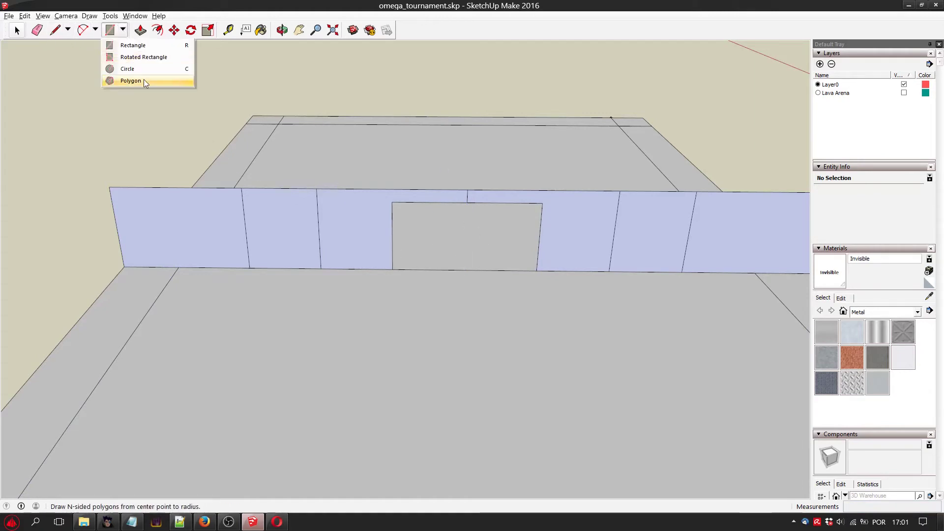
left_click(95, 30)
left_click(111, 58)
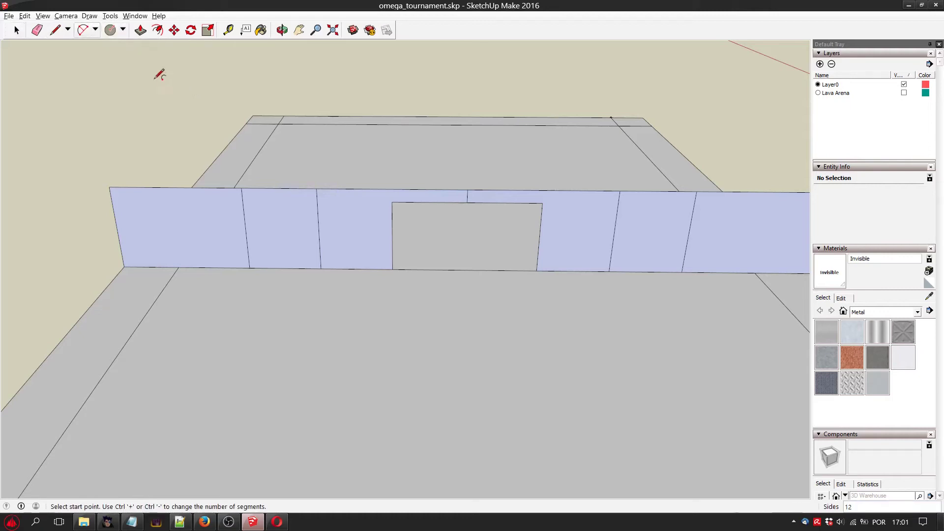
left_click(285, 268)
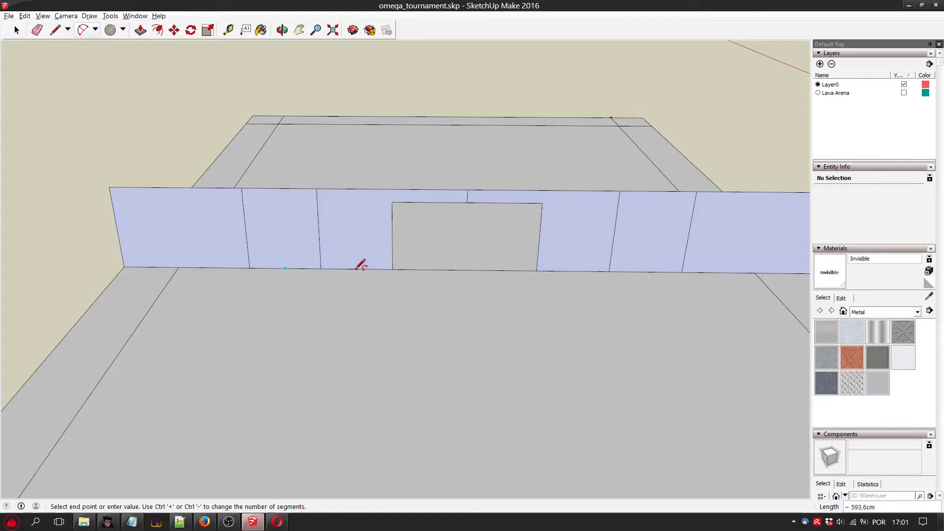
left_click(356, 269)
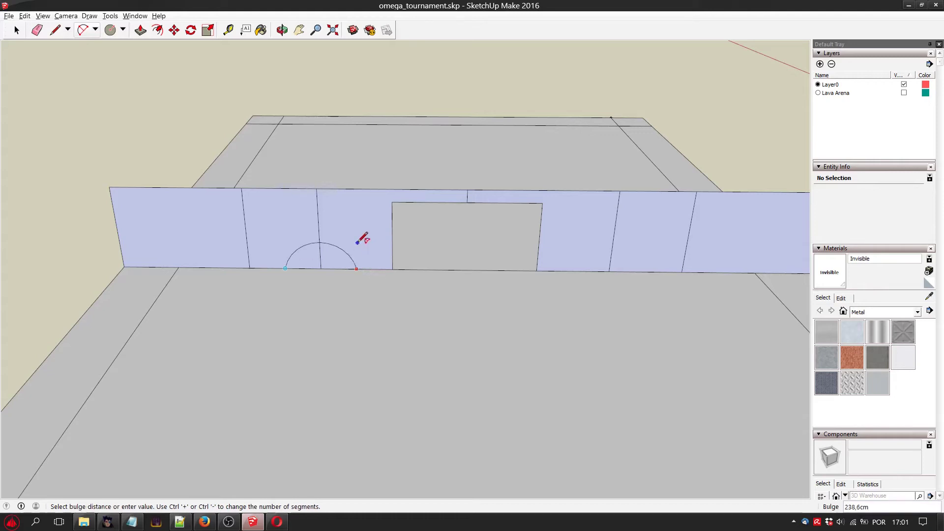
left_click(320, 198)
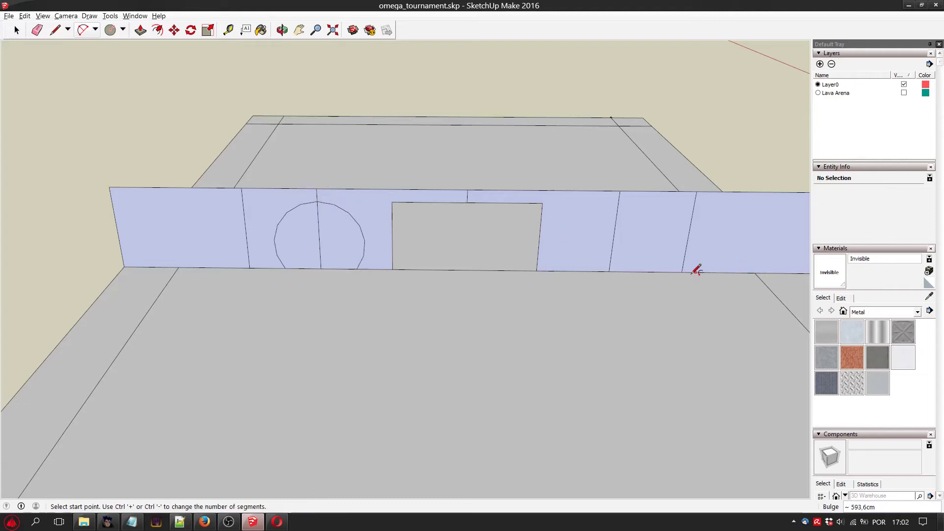
Draw a 2 Point Arc centred on the outer dividing line right of the central opening, with a bulge of about 594 cm.
left_click(609, 270)
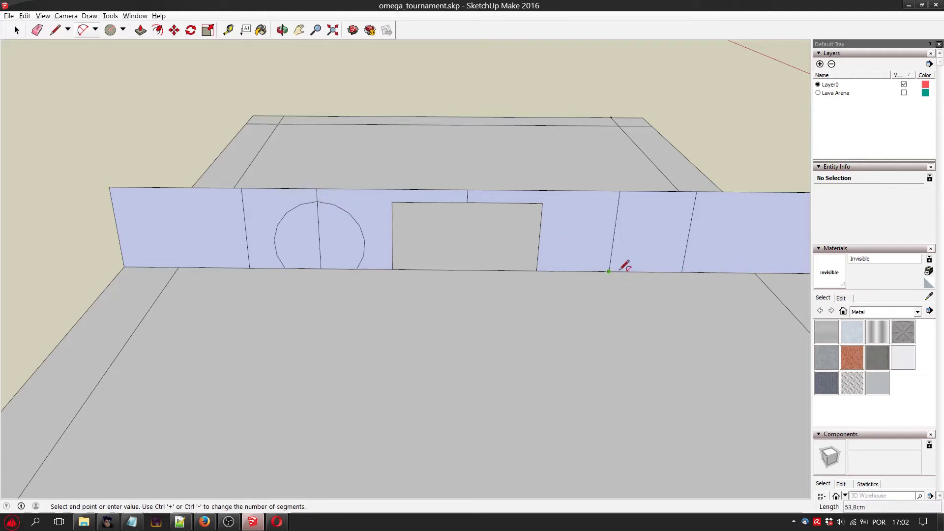
key("Escape")
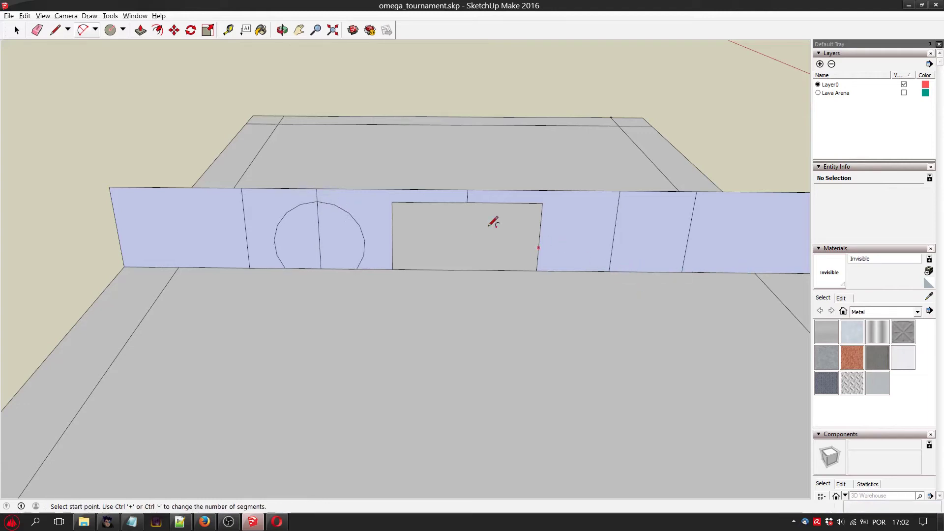
left_click(299, 30)
left_click_drag(649, 252, 505, 234)
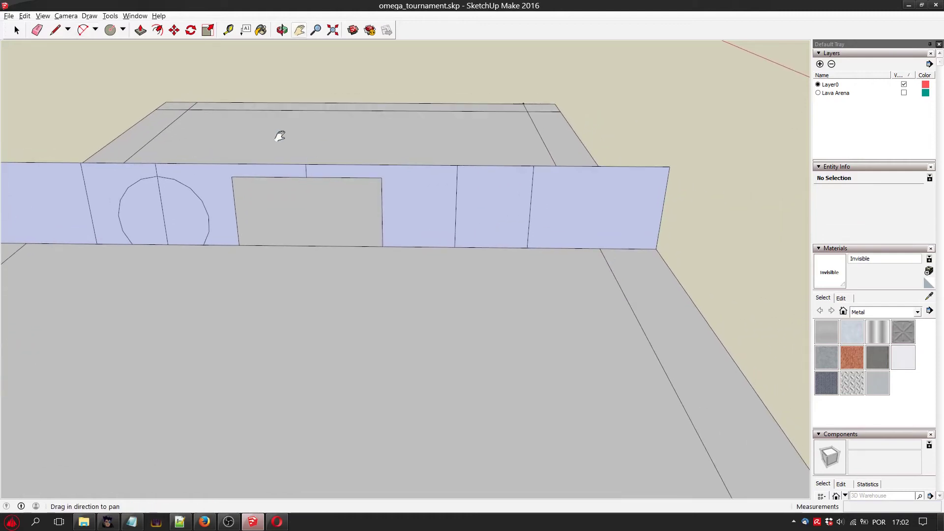
left_click(82, 30)
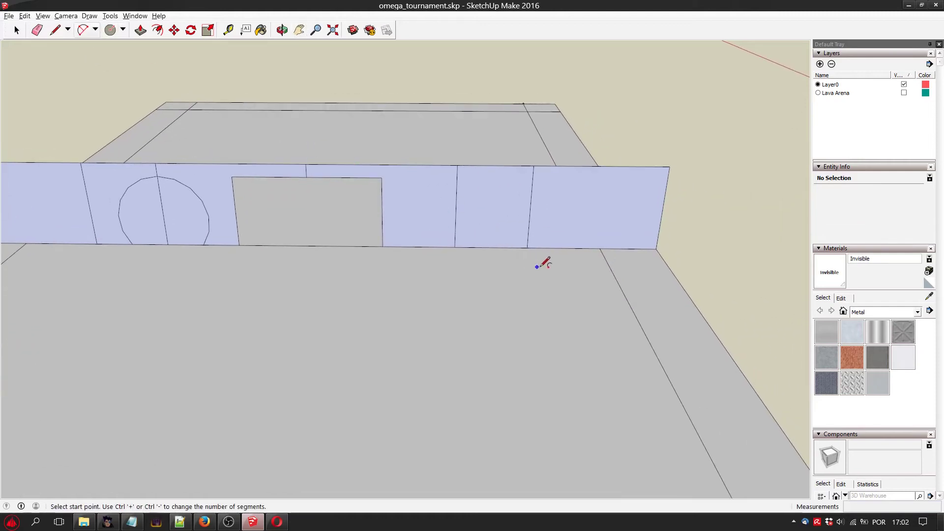
left_click(490, 247)
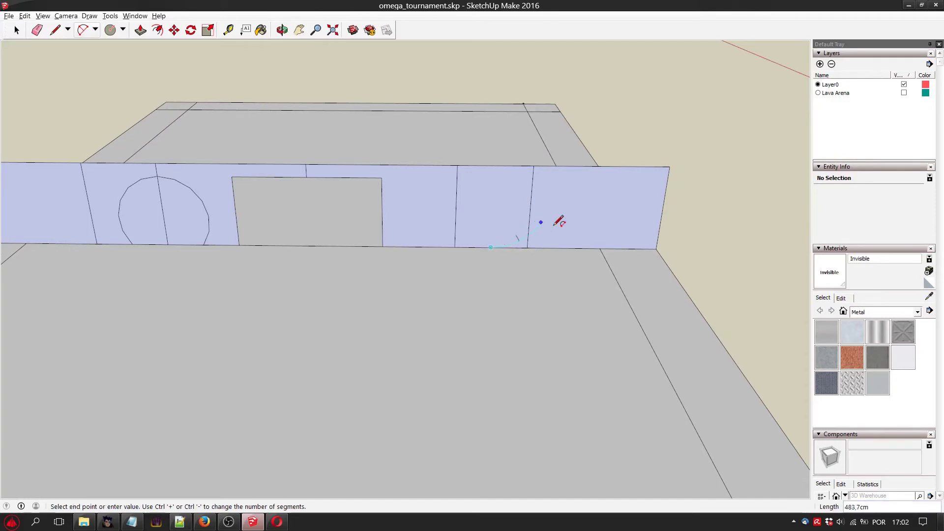
left_click(564, 248)
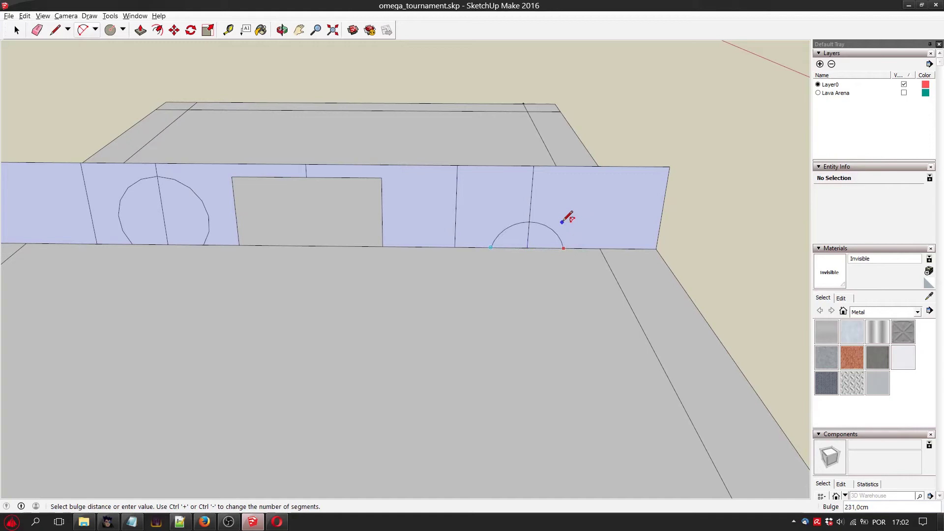
left_click(533, 179)
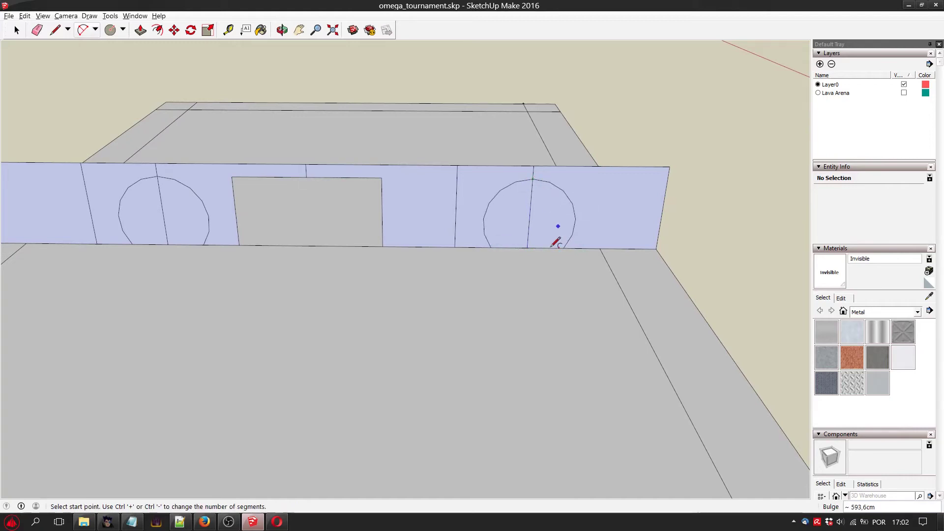
Delete both halves of each arched face on either side of the central opening to cut two passages.
left_click(17, 33)
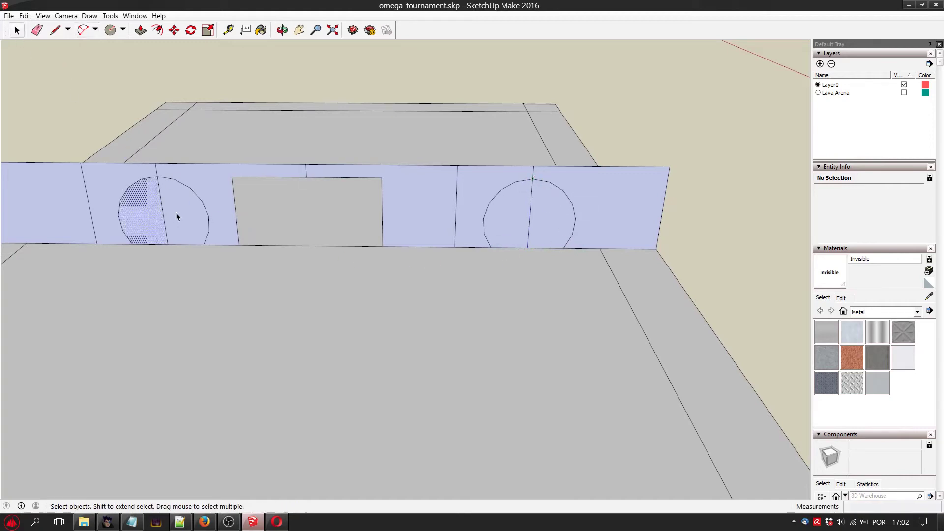
key("Delete")
left_click(164, 223)
key("Delete")
left_click(532, 208)
key("Delete")
left_click(536, 226)
key("Delete")
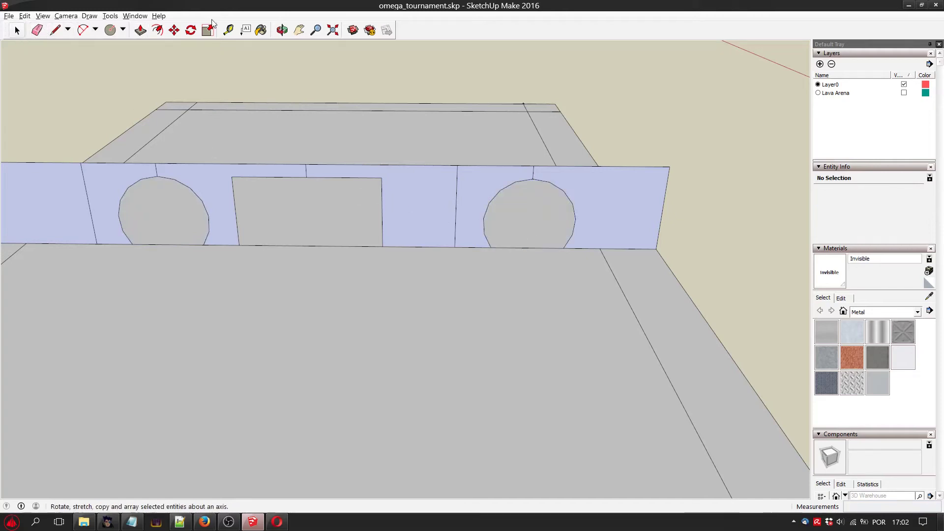
Measure the base width and height of both arched openings with the Tape Measure.
left_click(228, 30)
left_click(133, 243)
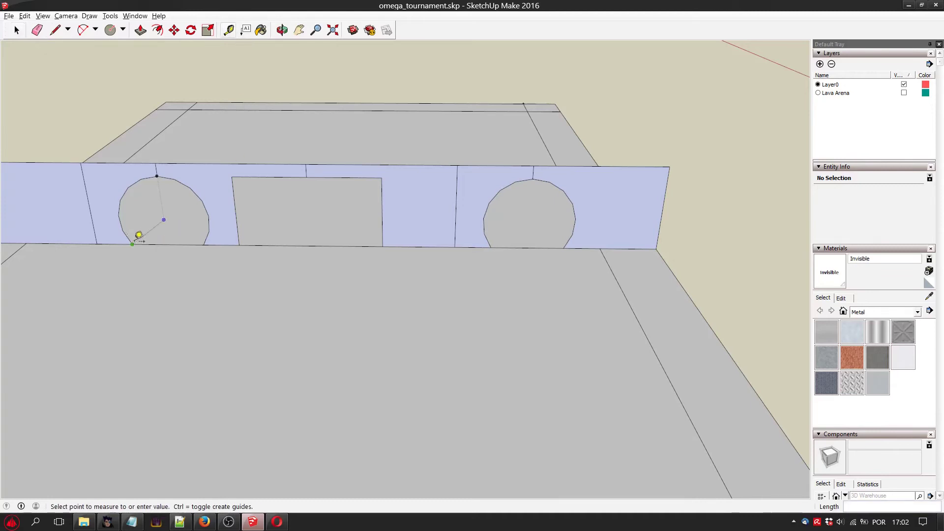
left_click(209, 236)
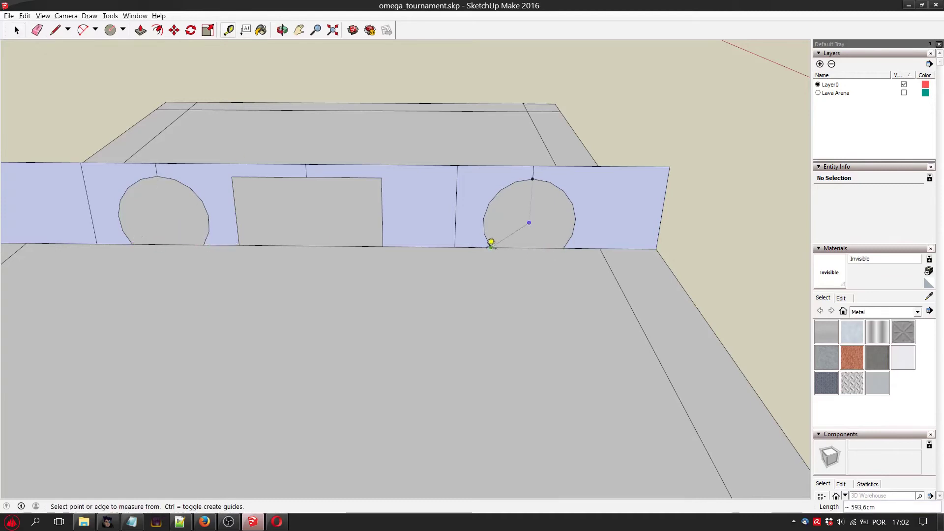
left_click(490, 246)
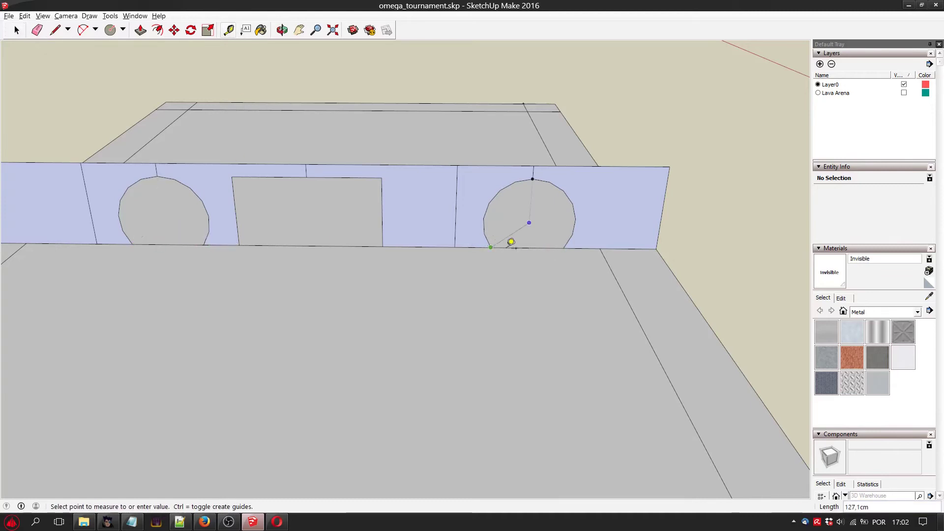
left_click(564, 248)
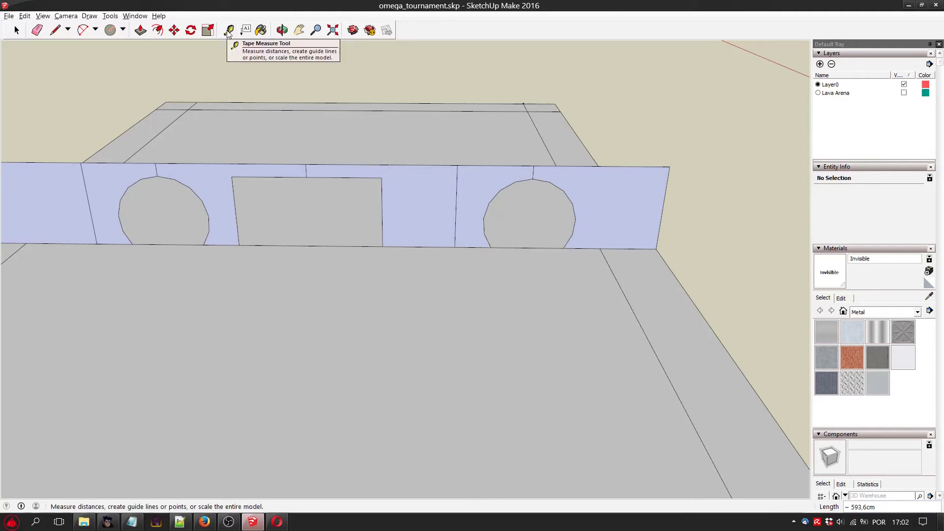
left_click(157, 176)
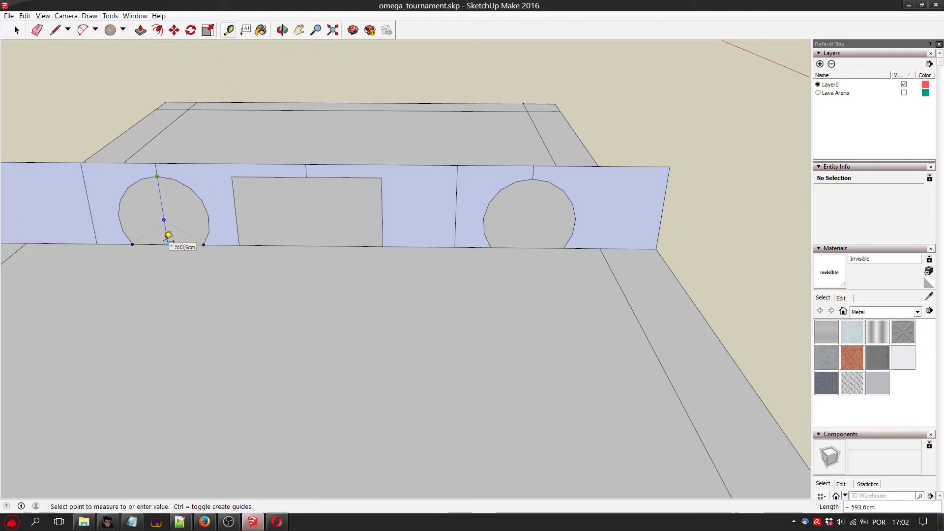
left_click(168, 235)
left_click(532, 179)
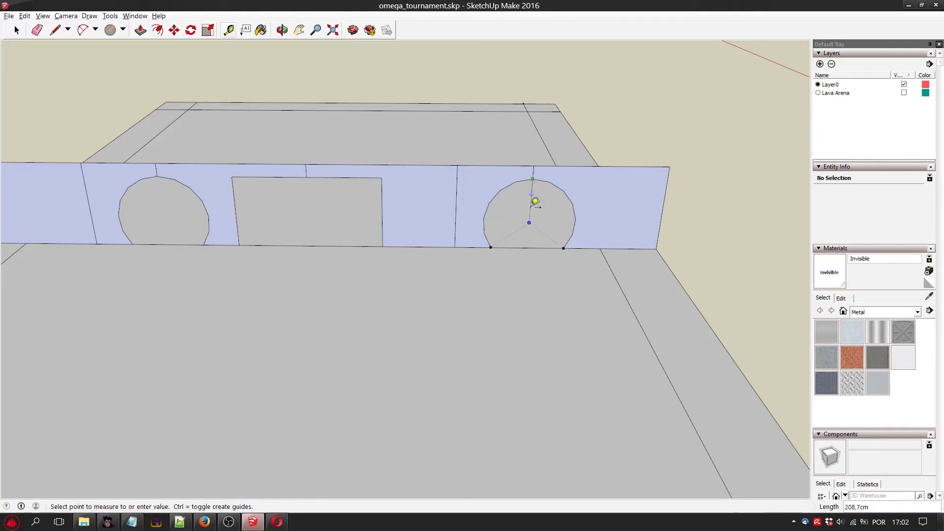
left_click(535, 242)
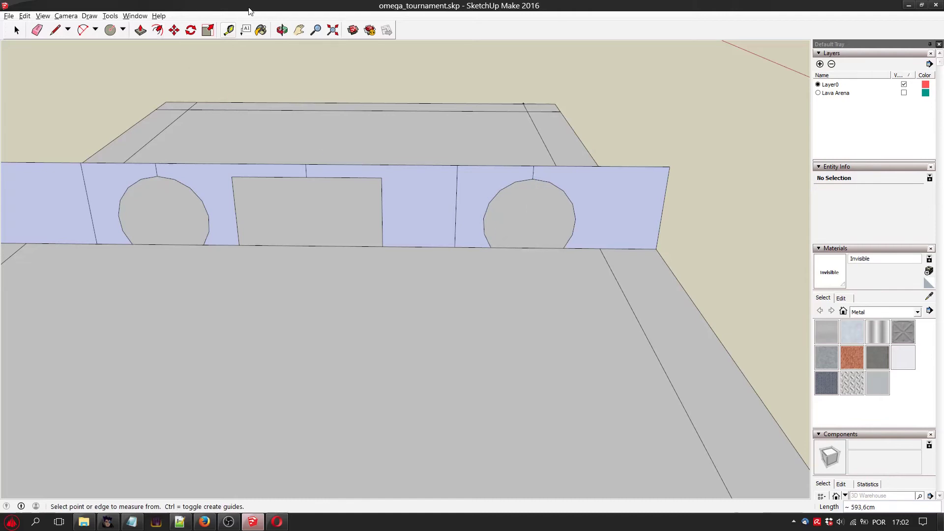
Draw a 2 Point Arc centred on the nearest dividing line right of the central opening, with a bulge of about 594 cm level with its top.
left_click(281, 30)
left_click_drag(364, 162, 362, 83)
left_click_drag(425, 160, 451, 156)
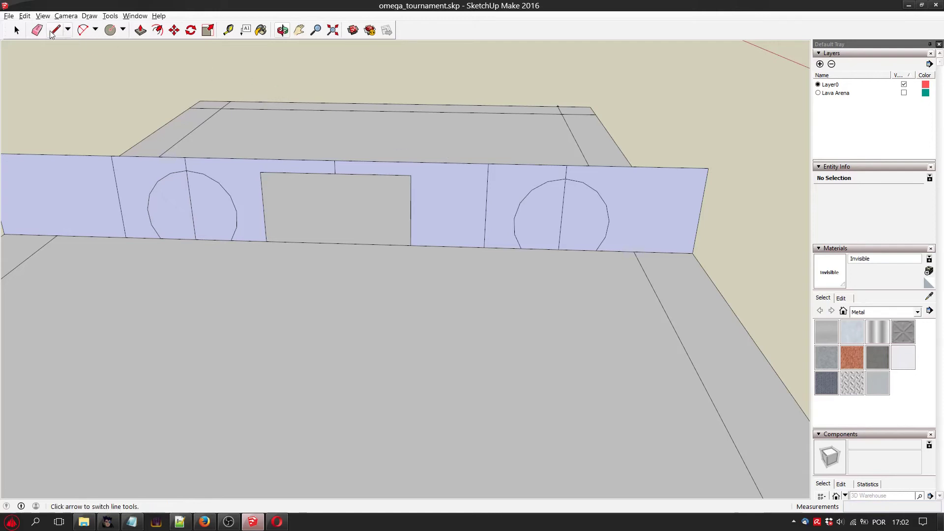
left_click(83, 31)
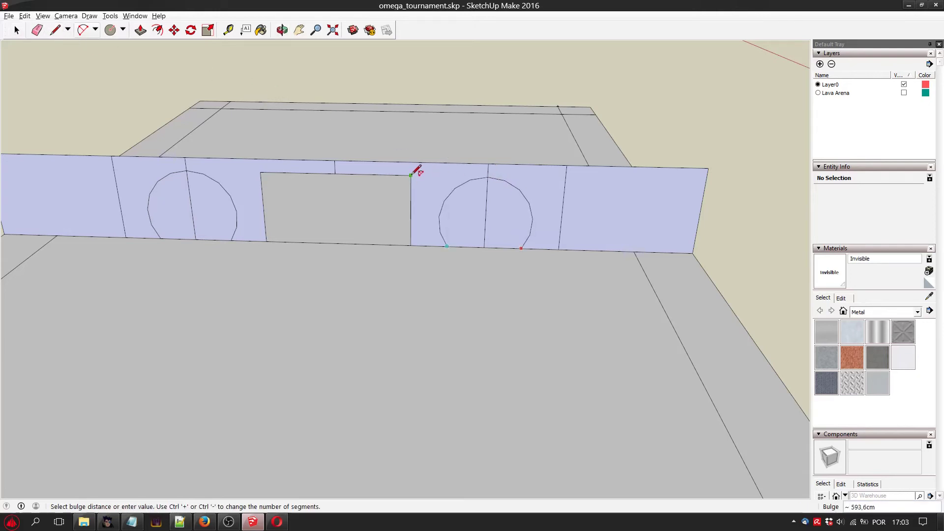
left_click(416, 170)
Delete both halves of the arched face right of the central opening to cut a passage through the wall.
left_click(18, 30)
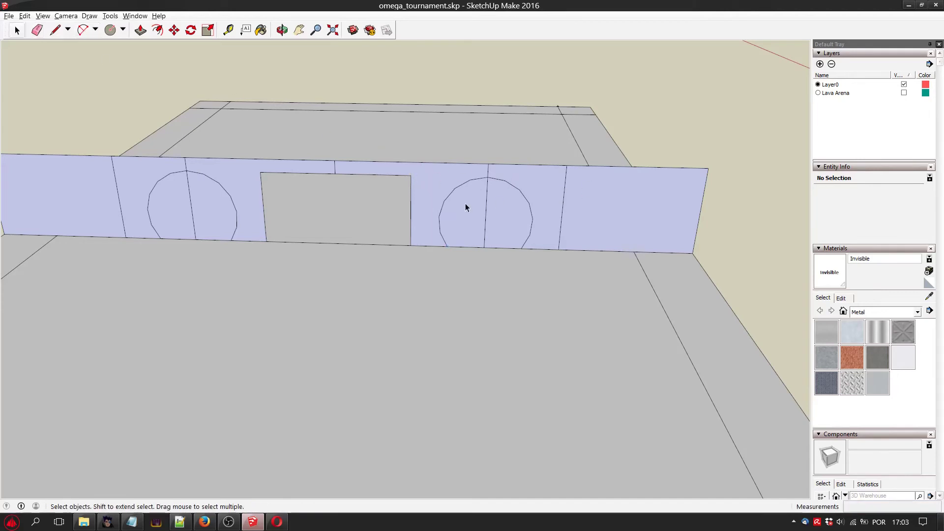
left_click(465, 206)
key("Delete")
left_click(511, 224)
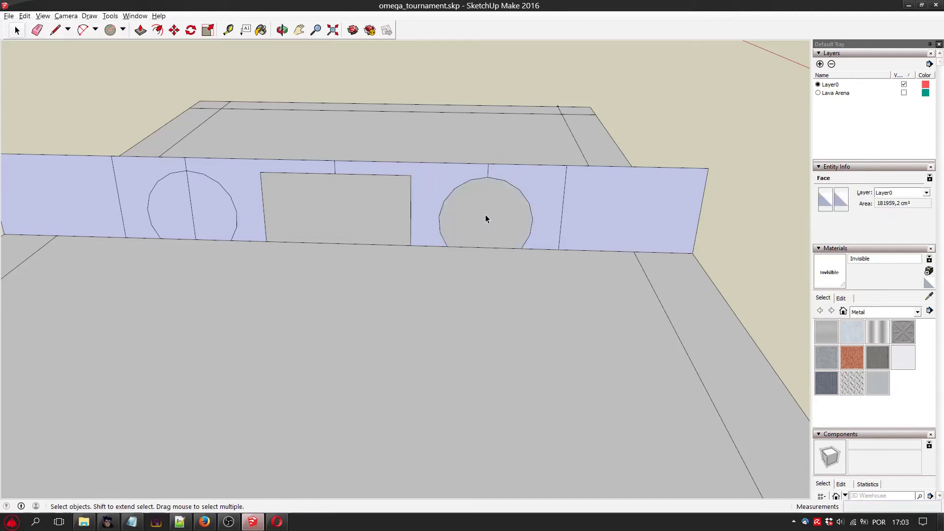
key("Delete")
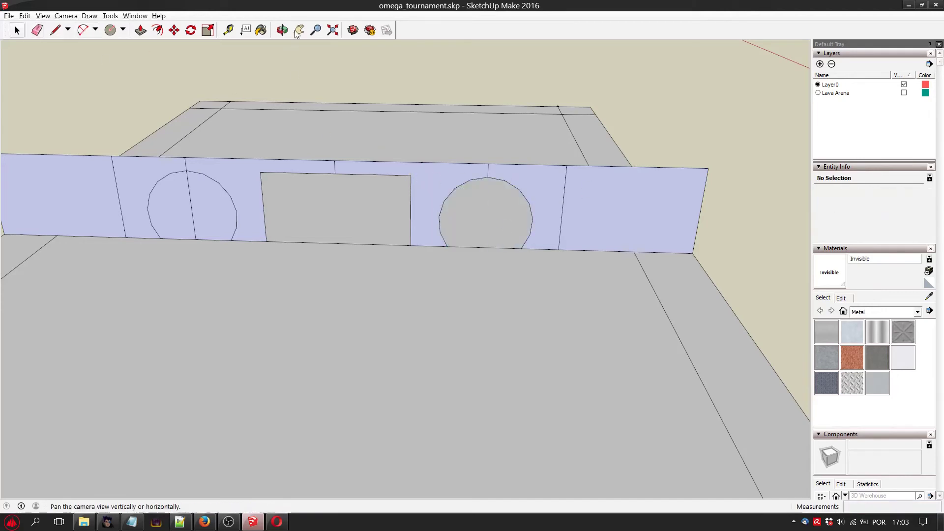
Delete both halves of the arched face left of the central opening, keeping the ground plane intact.
left_click(210, 205)
key("Delete")
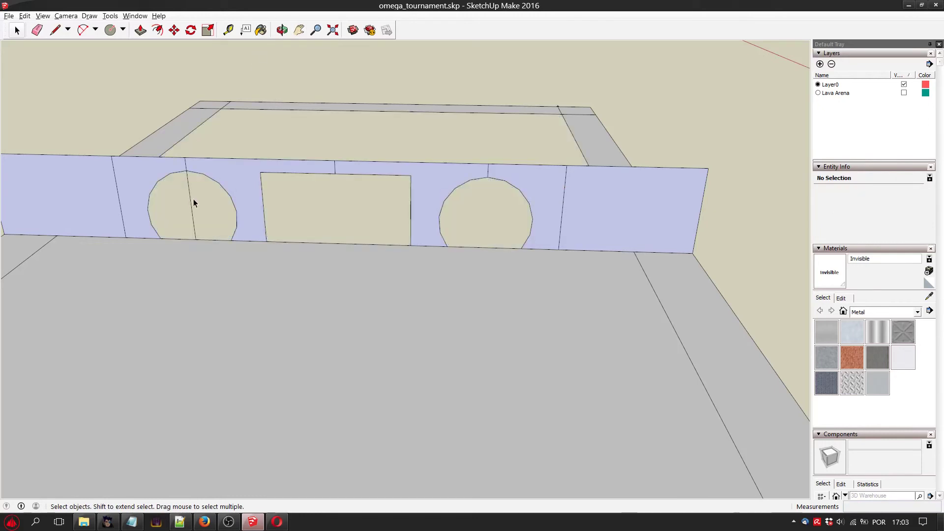
key("ctrl+z")
left_click(189, 208)
key("Delete")
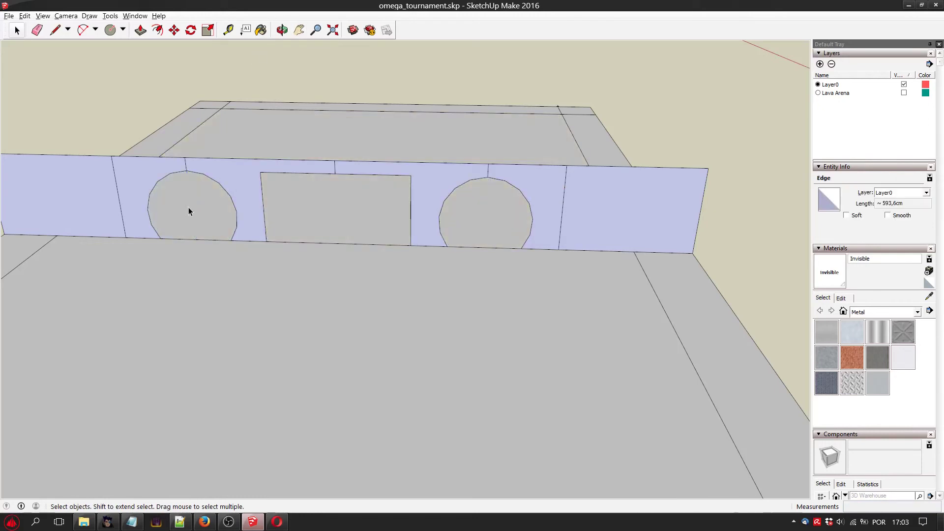
Measure the heights of the left and right arched openings with the Tape Measure.
left_click(228, 31)
left_click(186, 171)
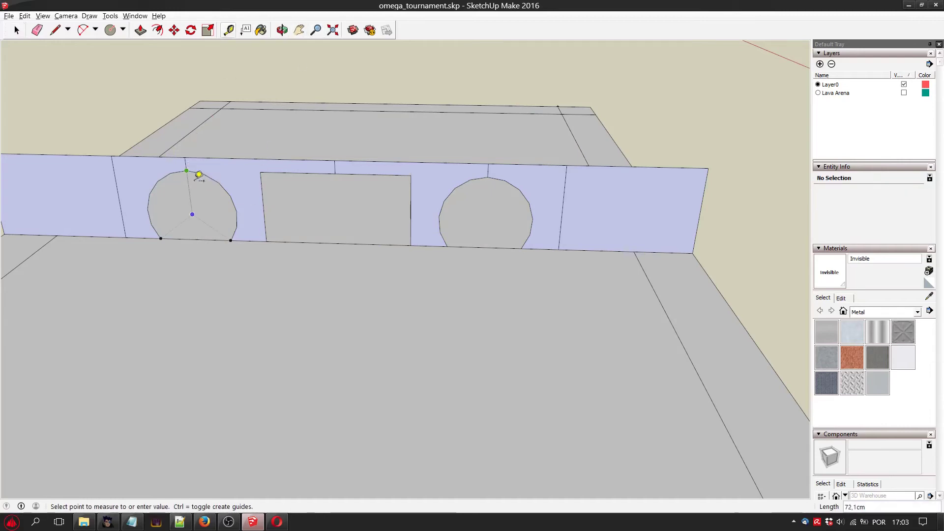
left_click(196, 238)
left_click(487, 177)
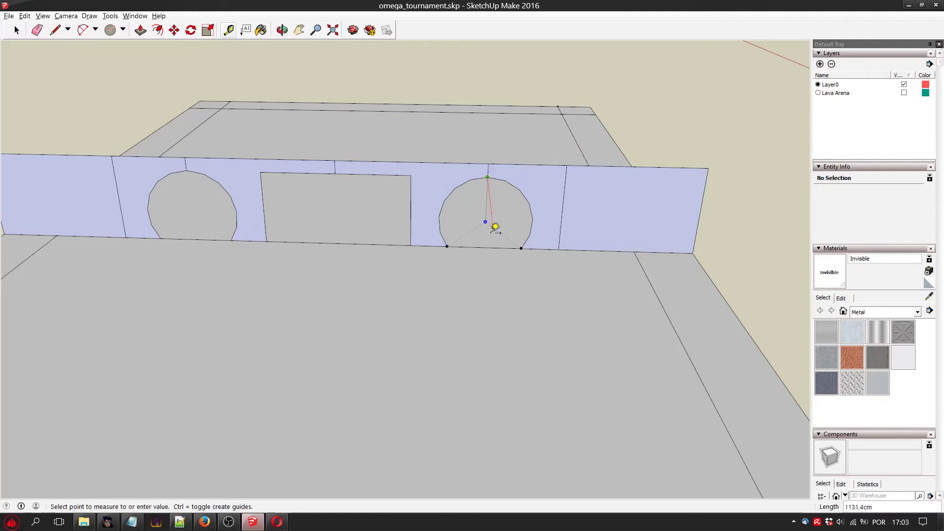
left_click(488, 241)
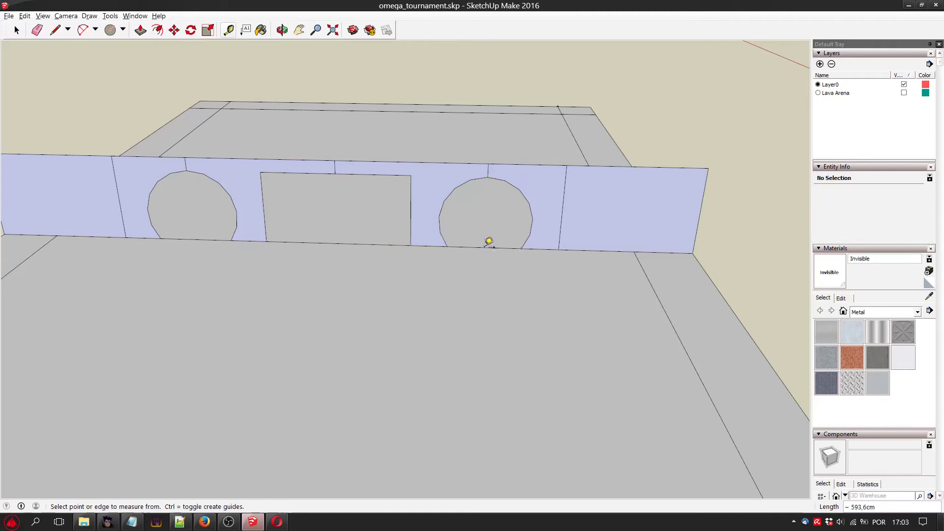
Draw a vertical line about 701 cm high from the base midpoint over the right border strip to the wall's top edge.
left_click(281, 30)
left_click_drag(315, 186, 609, 193)
left_click(299, 29)
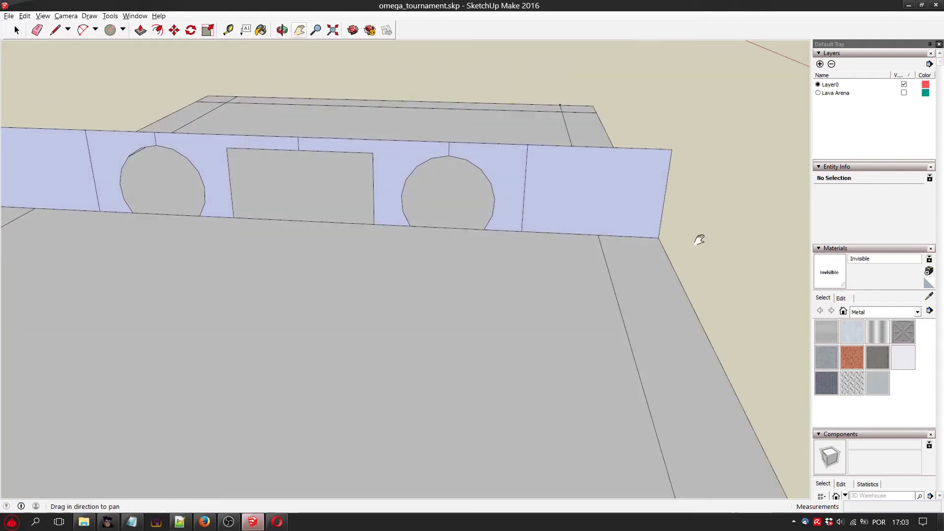
left_click_drag(700, 238, 561, 267)
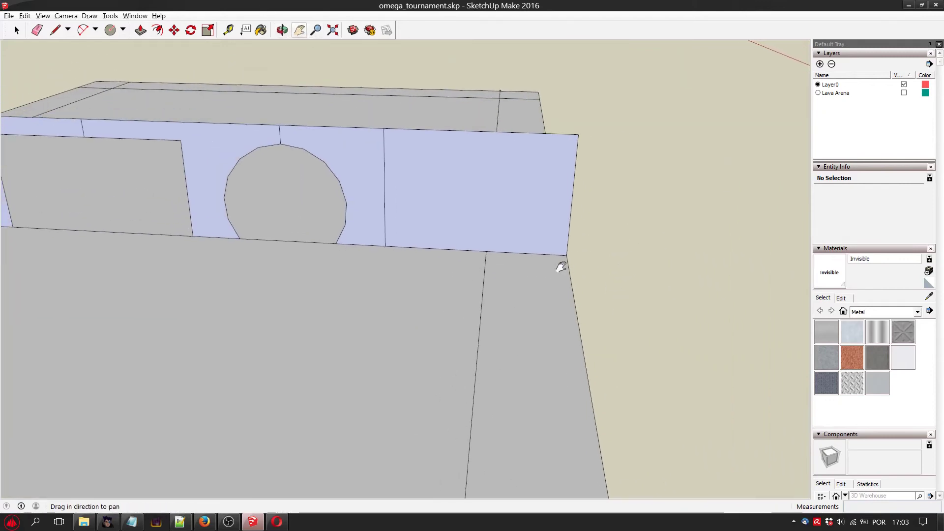
left_click(110, 30)
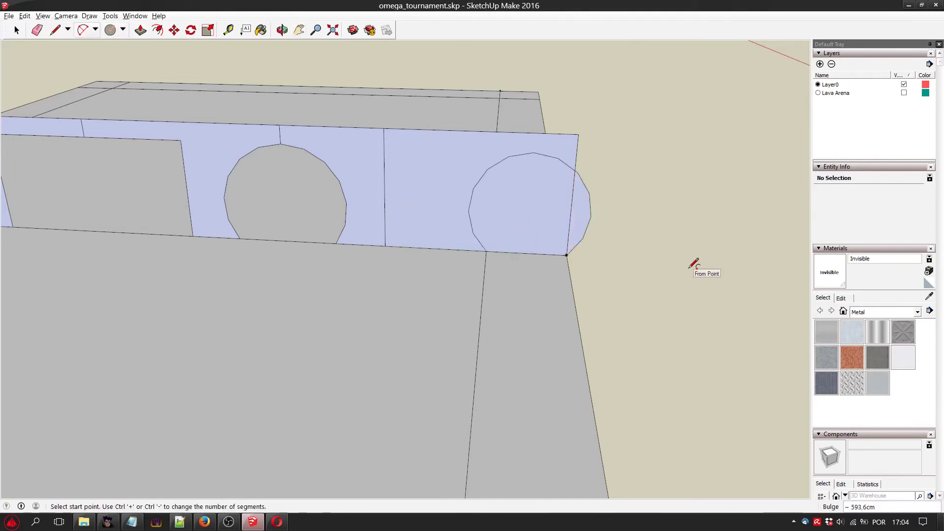
key("ctrl+z")
key("l")
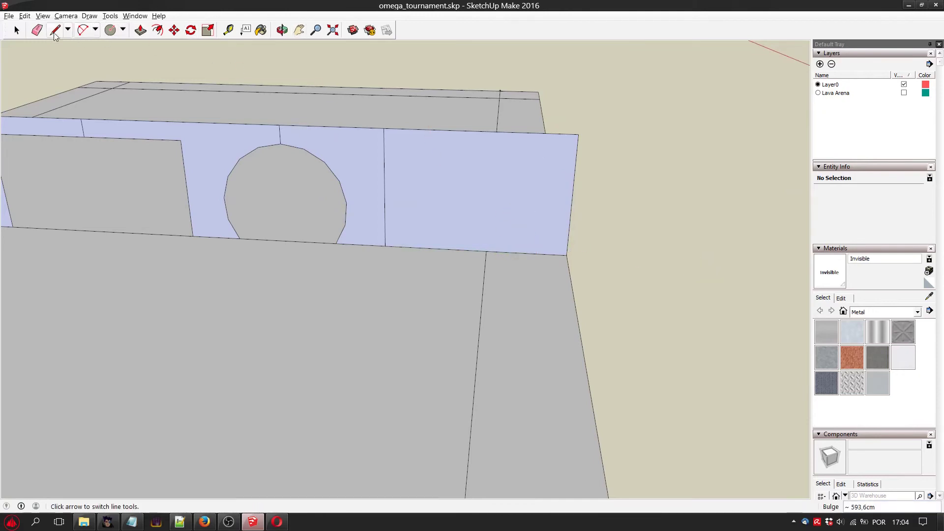
left_click(526, 253)
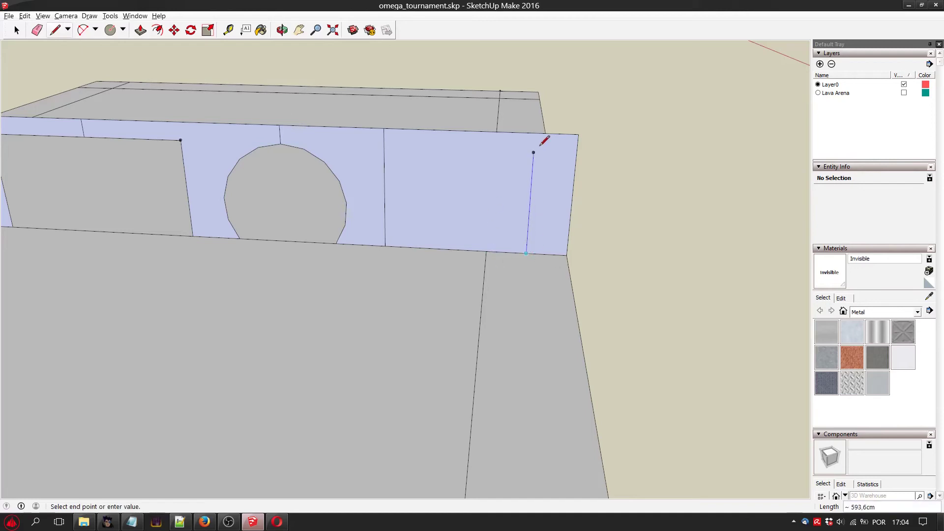
left_click(535, 133)
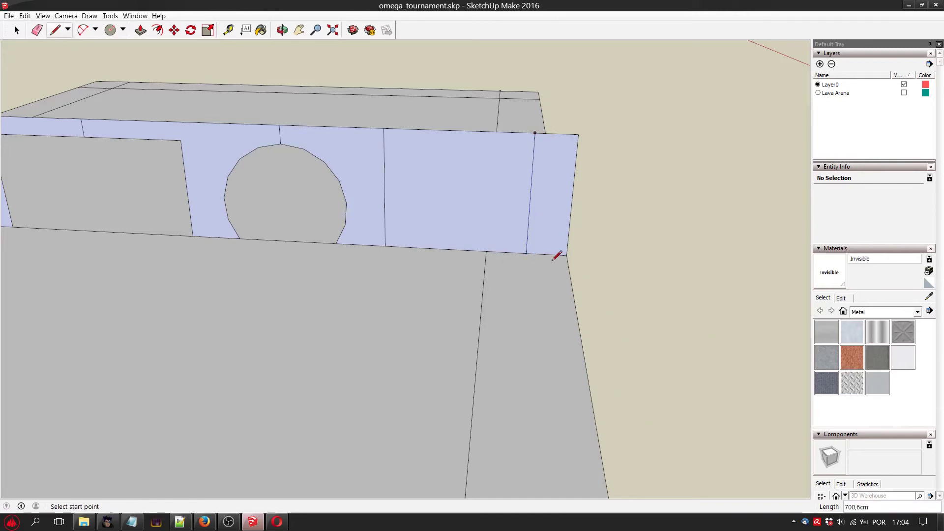
key("ctrl+z")
left_click(526, 253)
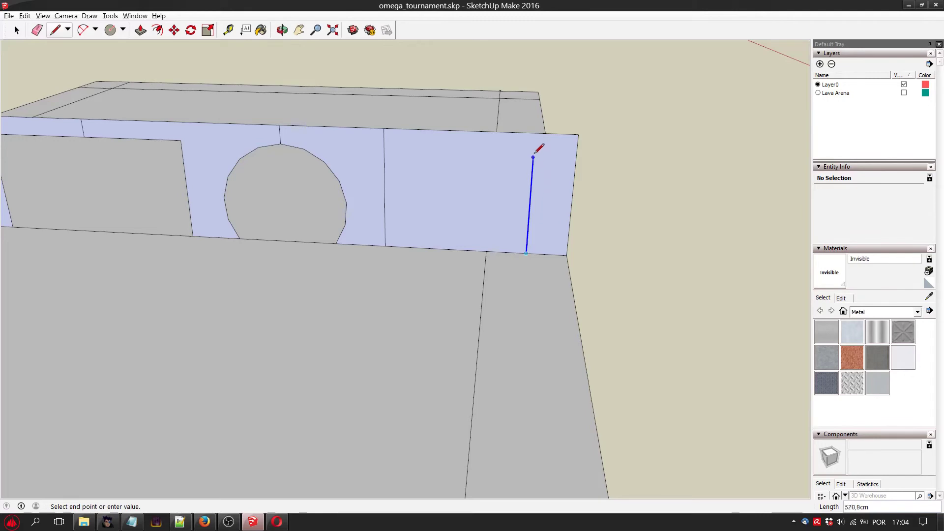
left_click(535, 133)
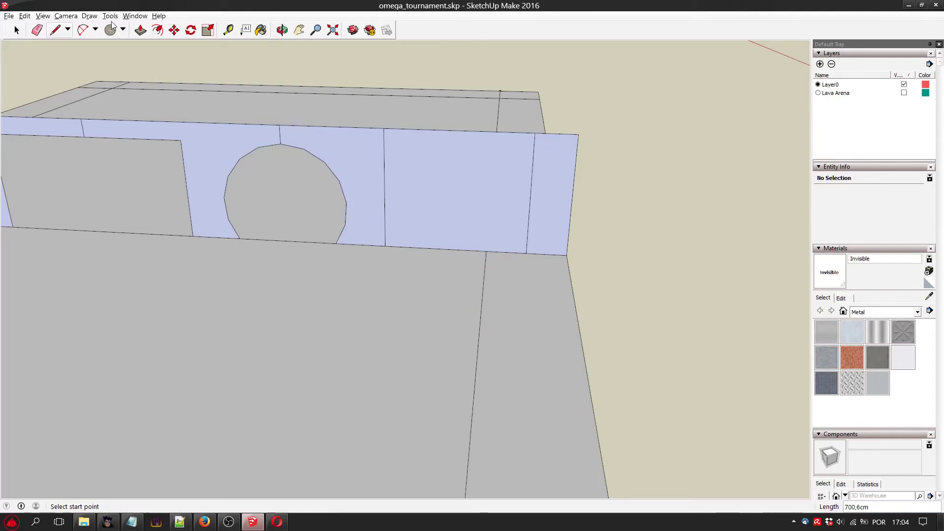
left_click(84, 31)
left_click(506, 252)
left_click(546, 254)
key("Escape")
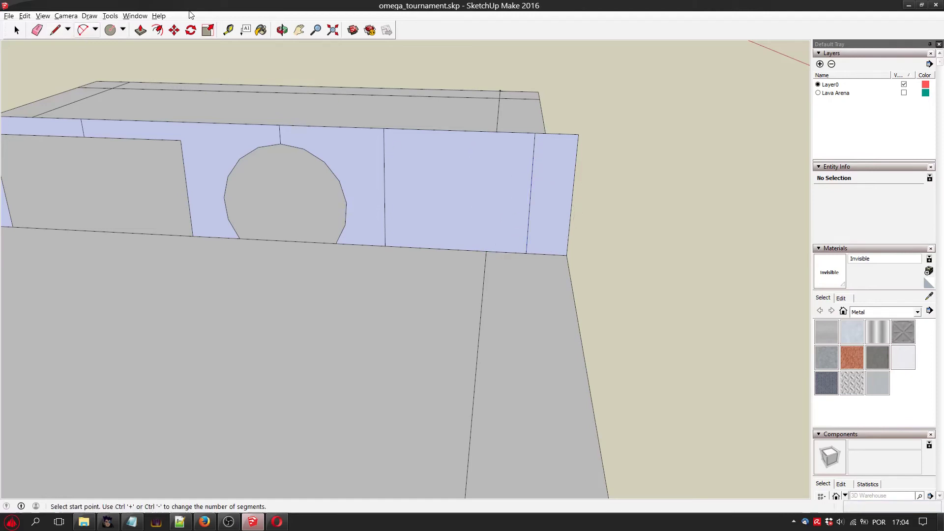
Draw a horizontal line about 1312.8 cm long from the side of the right arched opening to the wall's outer right edge.
left_click(55, 31)
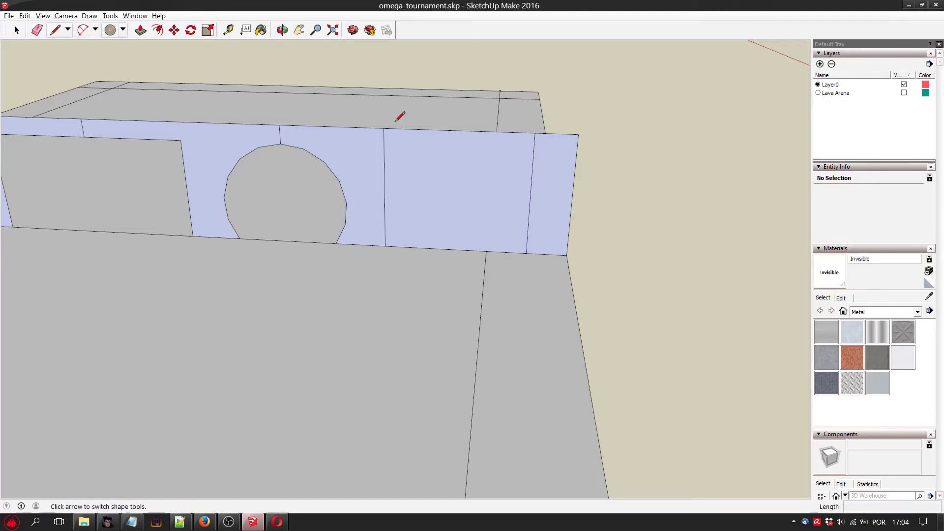
left_click(339, 181)
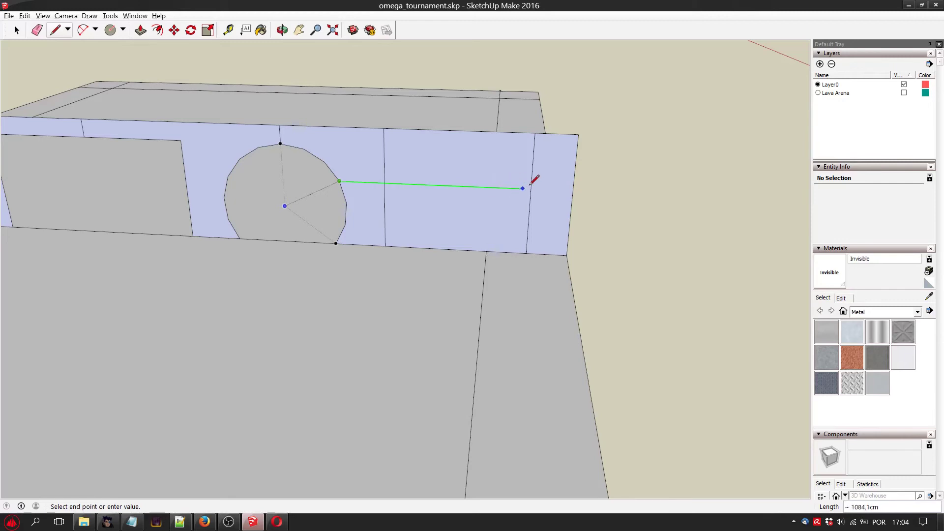
left_click(572, 188)
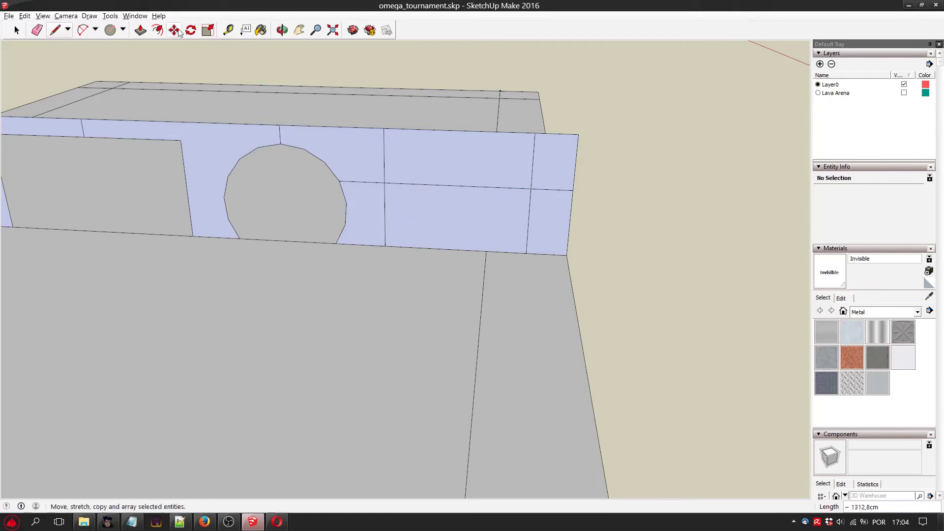
Draw an arc on the wall over the right border strip, about 228.7 cm wide at the base with a bulge of about 388.5 cm.
key("a")
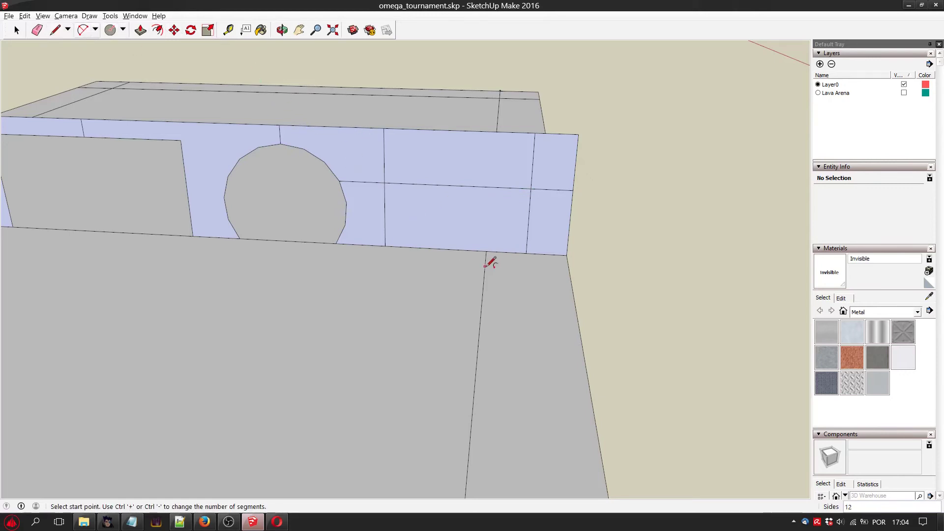
left_click(486, 251)
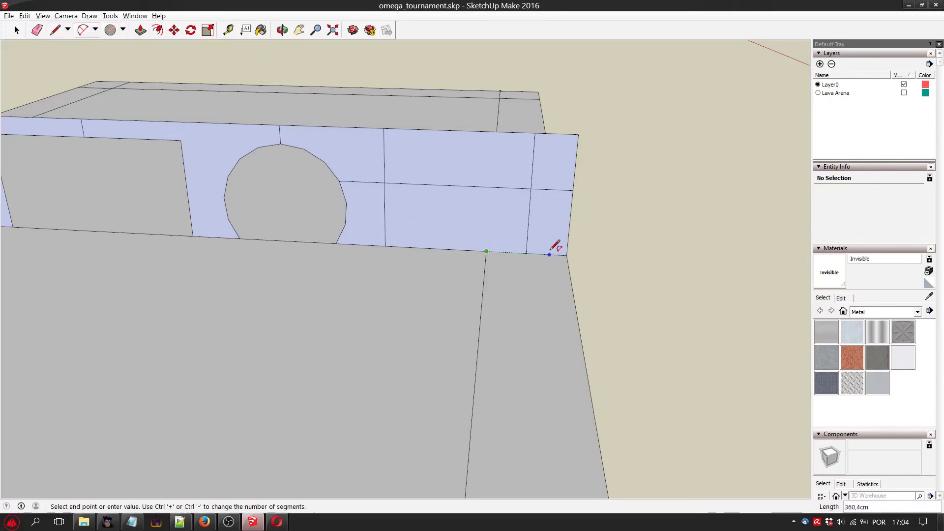
key("Escape")
left_click(505, 252)
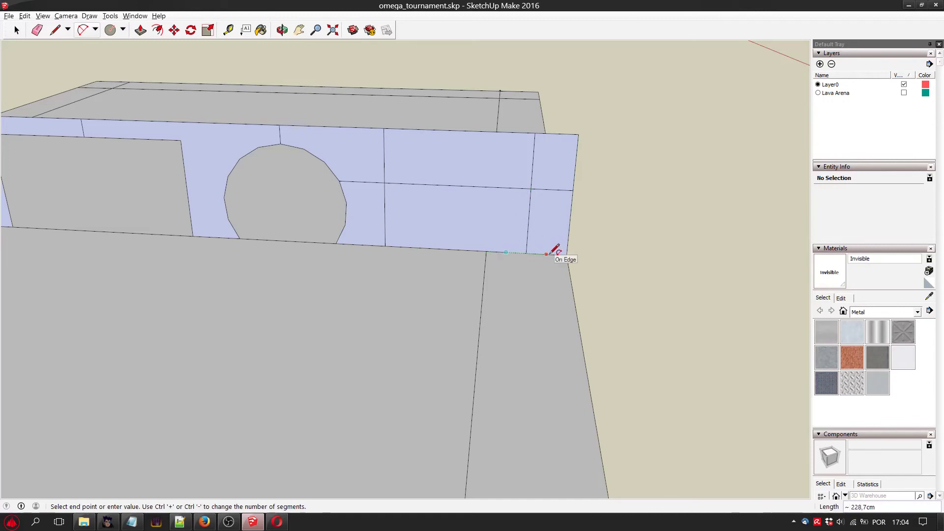
left_click(546, 253)
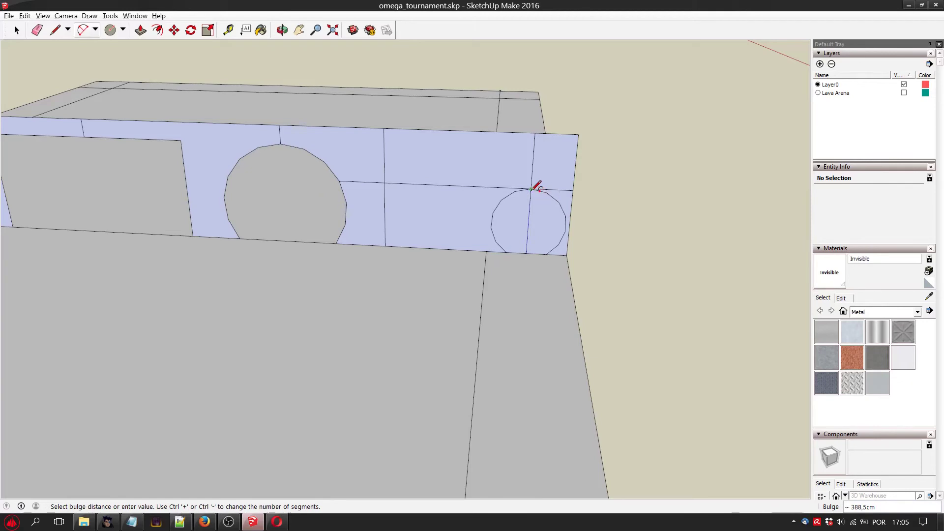
left_click(537, 185)
Delete both halves of the small arched face at the wall's right end to cut an opening.
key("e")
key("space")
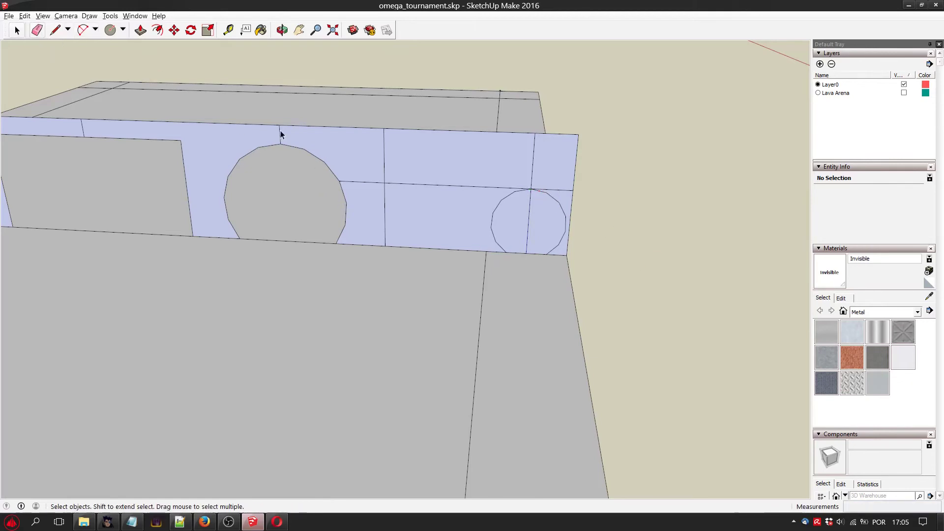
left_click(515, 223)
key("Delete")
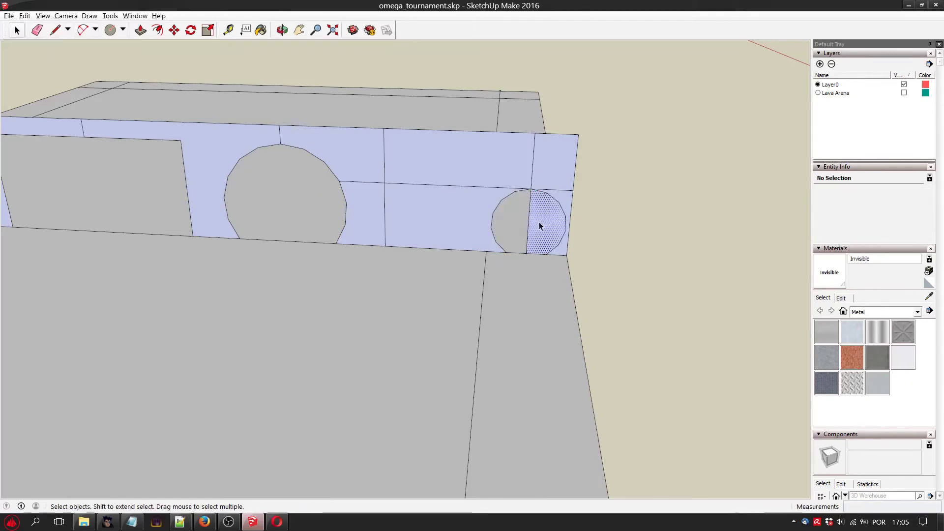
key("Delete")
left_click(538, 224)
key("Delete")
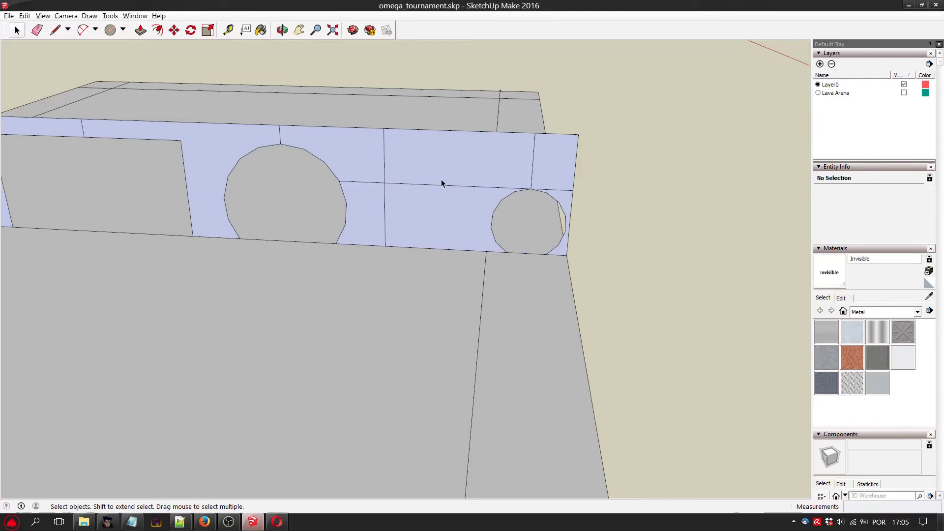
Export the 3D model as the COLLADA file omega_tournament.dae in the OmegaTournament folder.
left_click(9, 16)
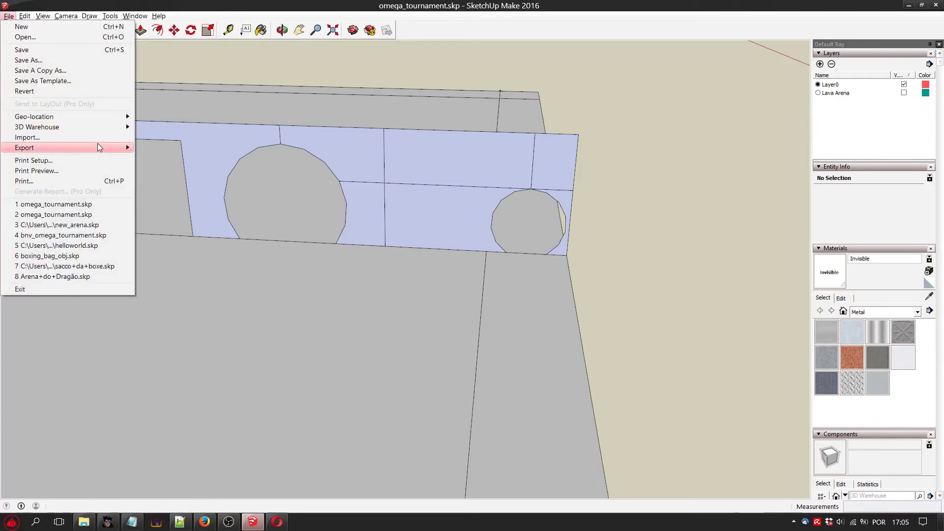
mouse_move(98, 146)
left_click(148, 150)
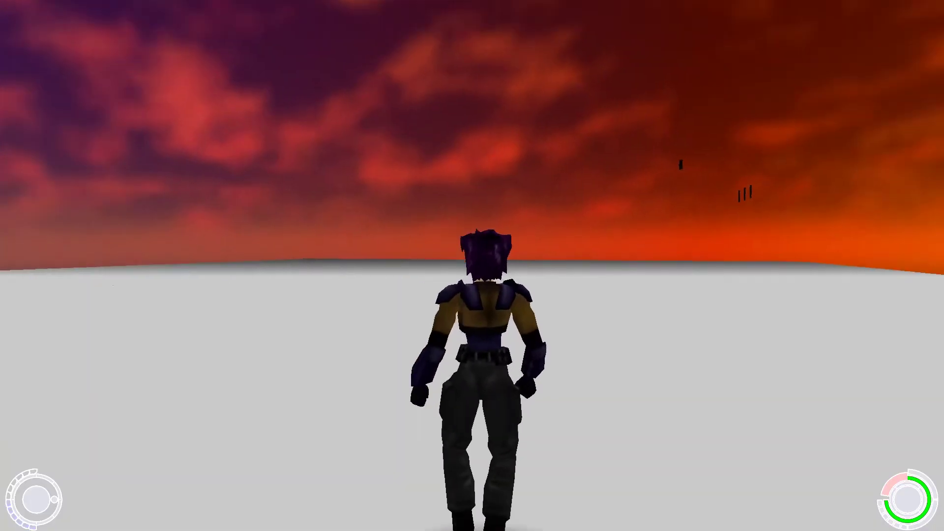
key("F1")
key("F1")
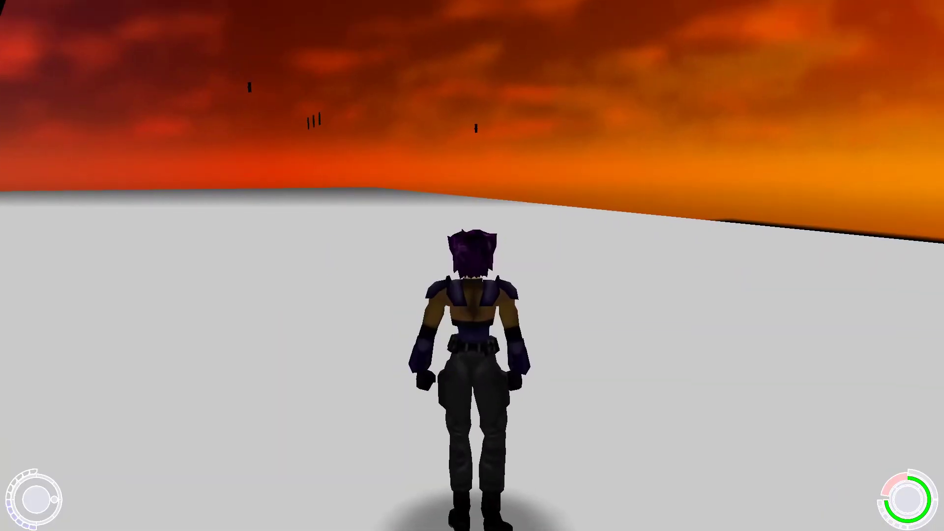
key("w")
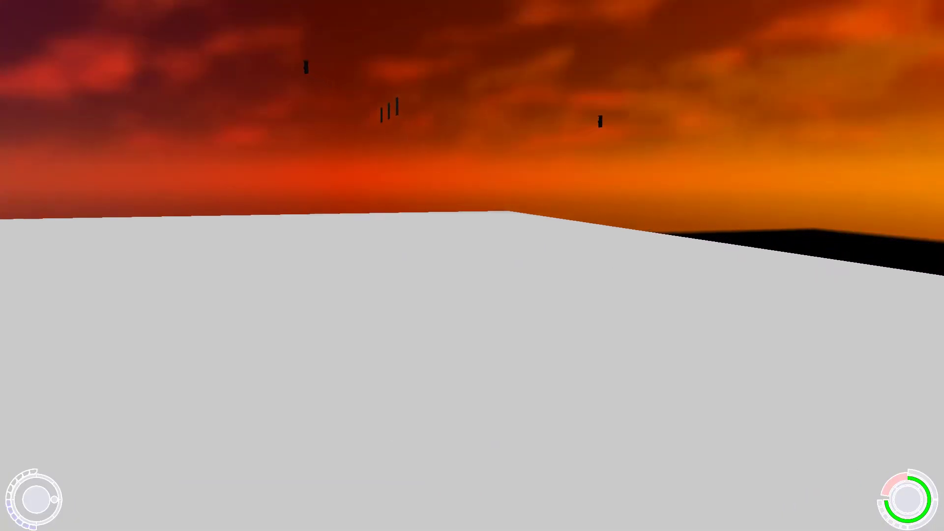
key("w")
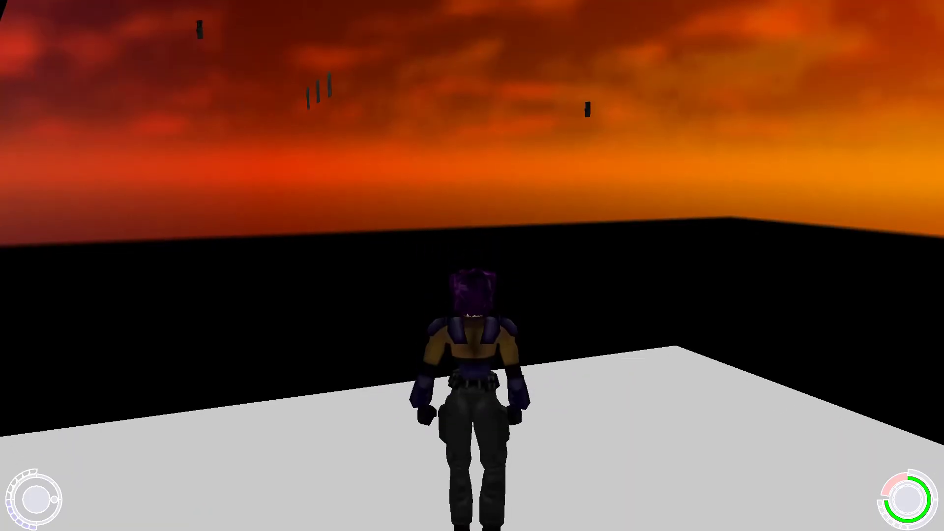
key("w")
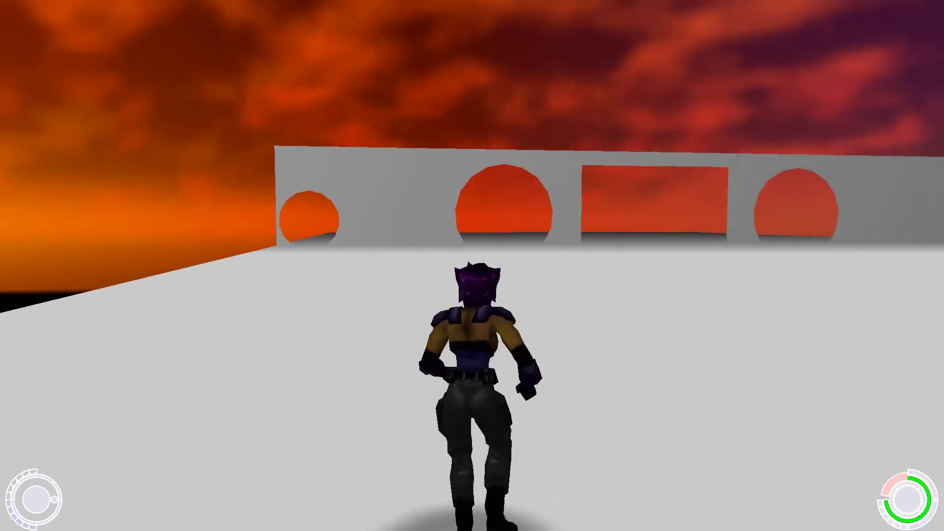
key("w")
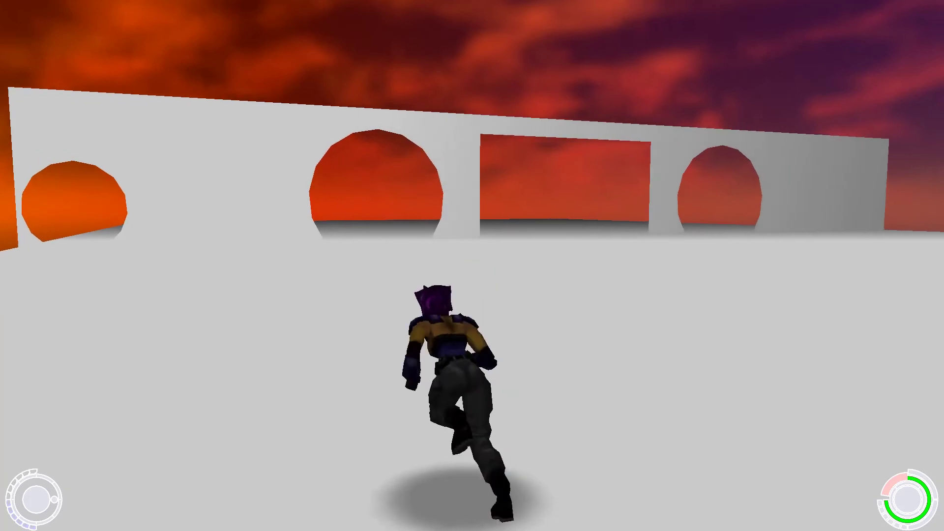
key("w")
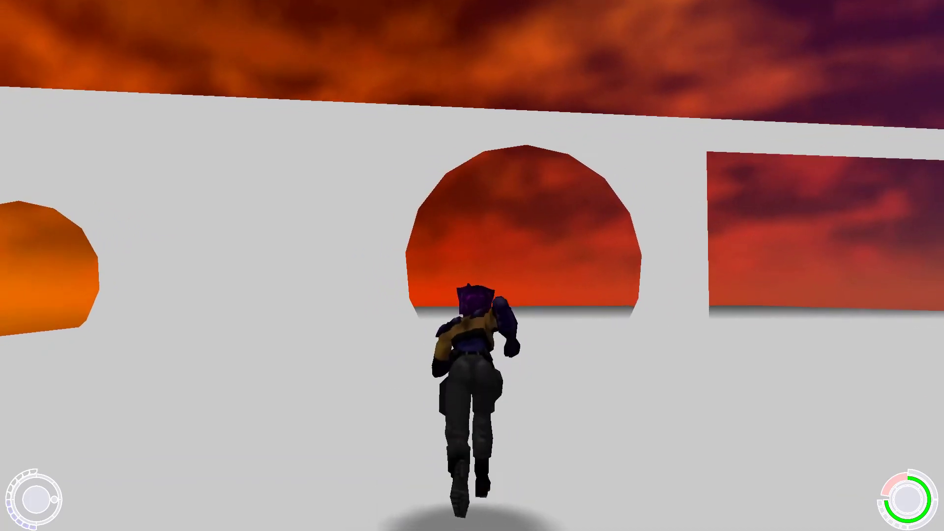
key("w")
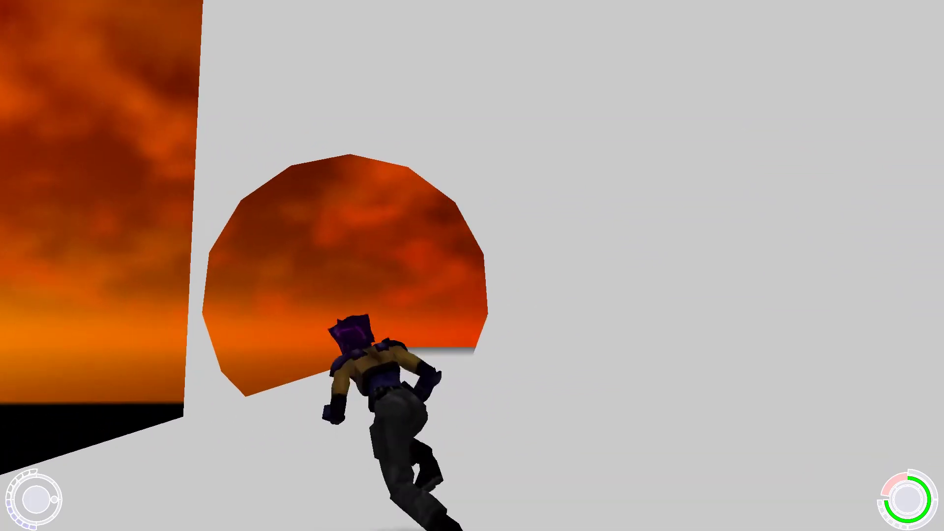
key("w")
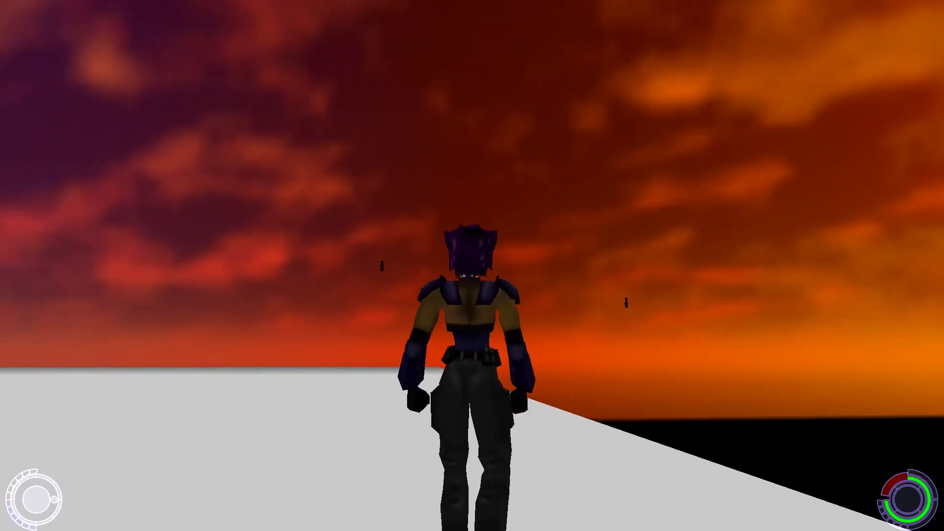
key("w")
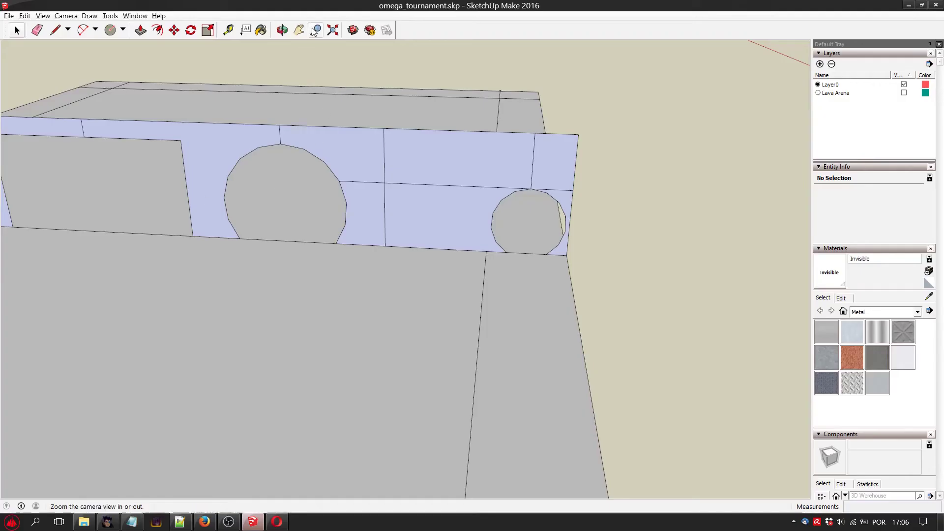
Measure the base widths of the small arched openings at the wall's left and right ends with the Tape Measure.
left_click(299, 30)
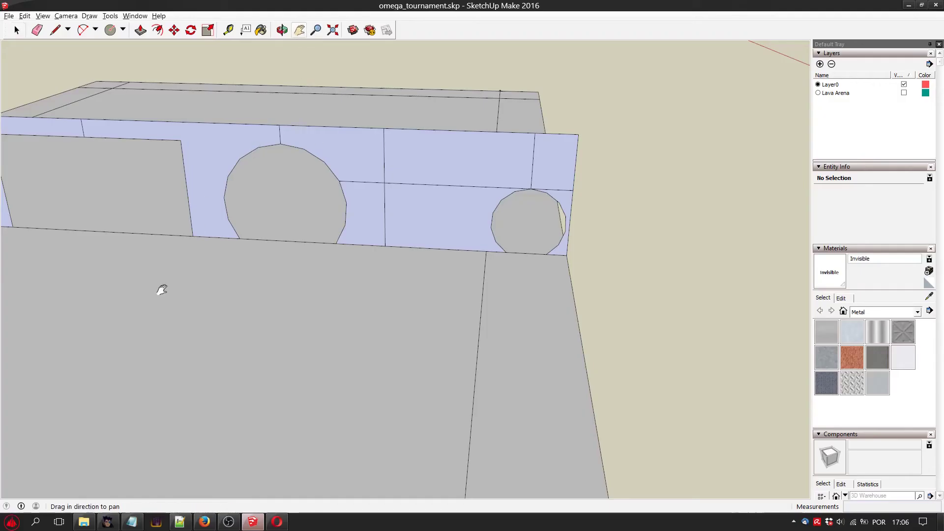
left_click_drag(158, 289, 494, 274)
left_click_drag(146, 234, 198, 288)
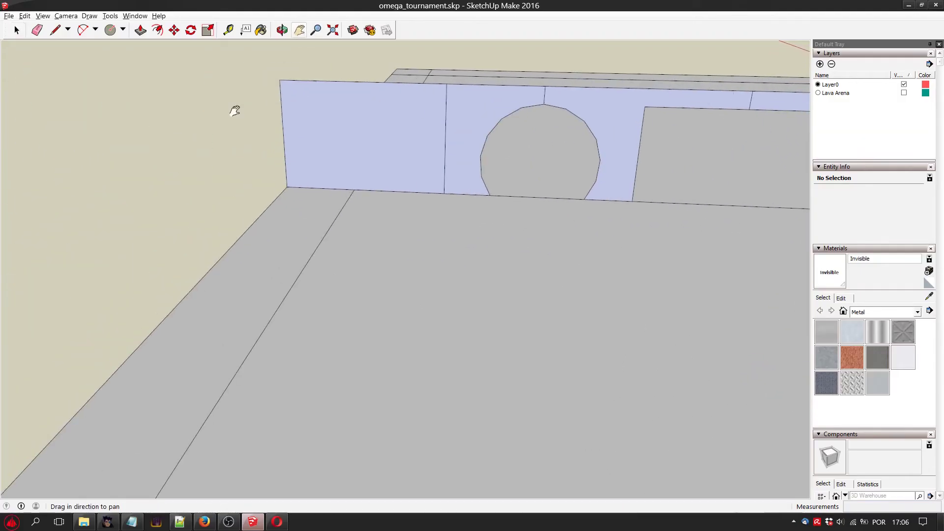
left_click(282, 30)
left_click_drag(194, 105, 308, 149)
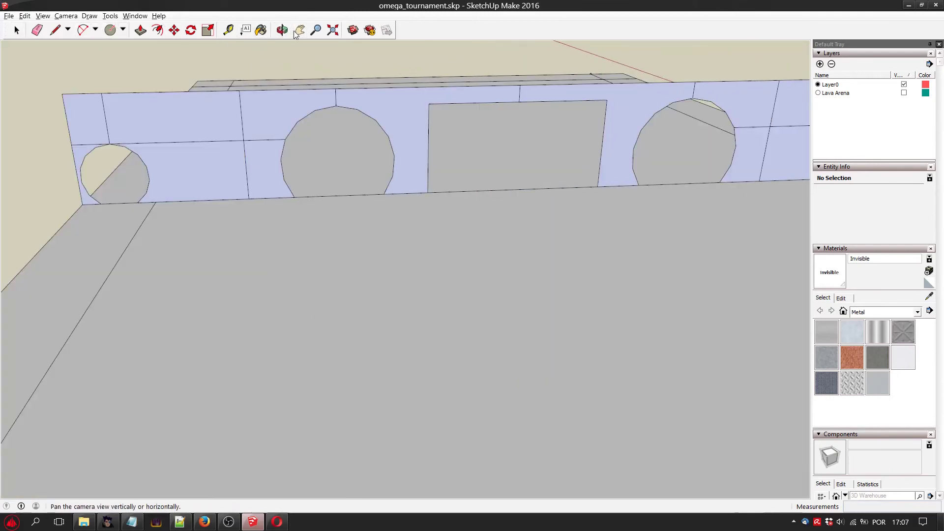
left_click(295, 34)
scroll(369, 105, "down", 3)
left_click_drag(346, 132, 381, 140)
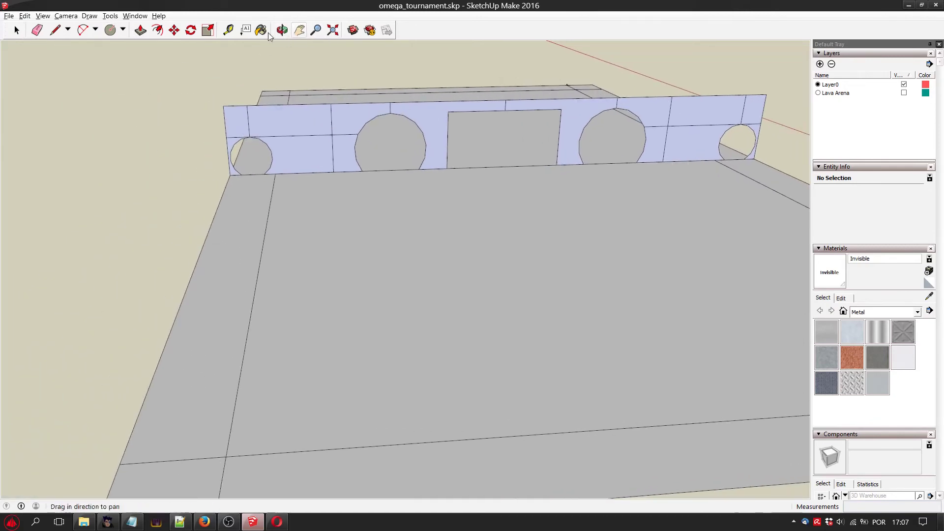
left_click(227, 31)
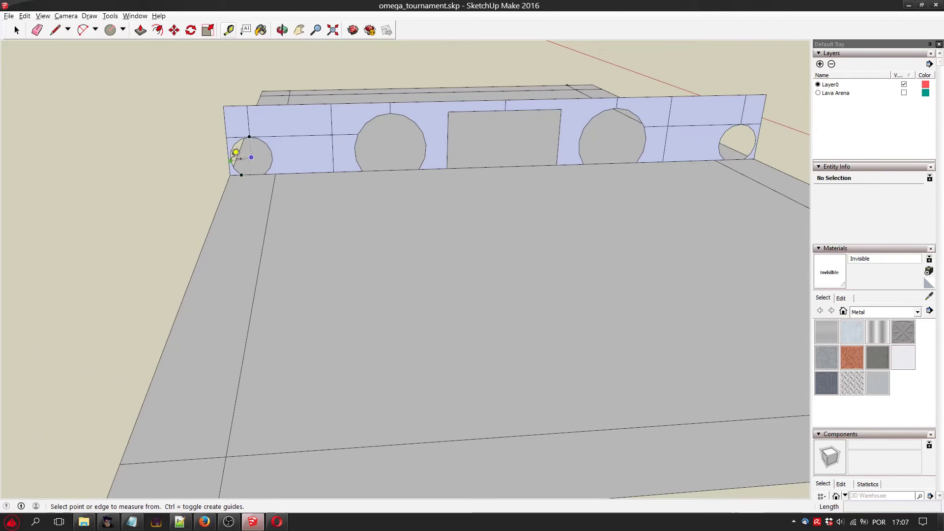
left_click(242, 174)
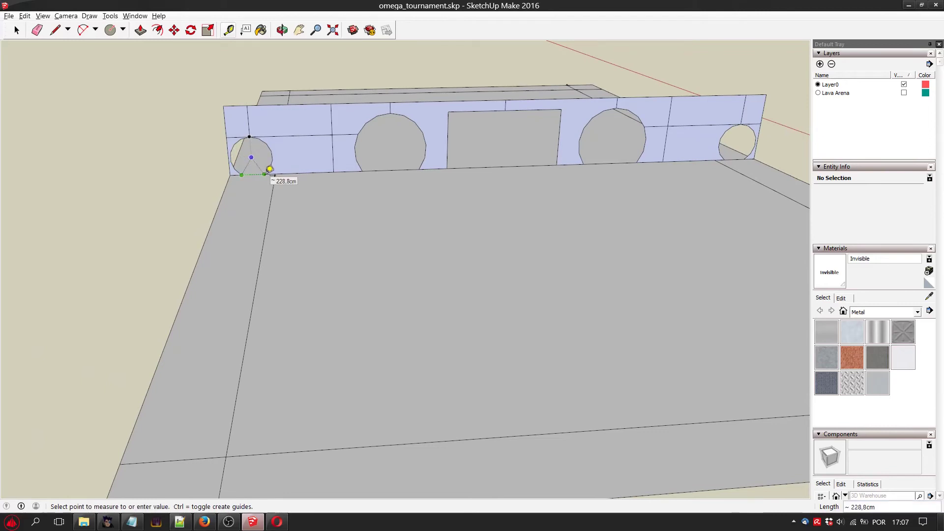
left_click(270, 169)
left_click(724, 160)
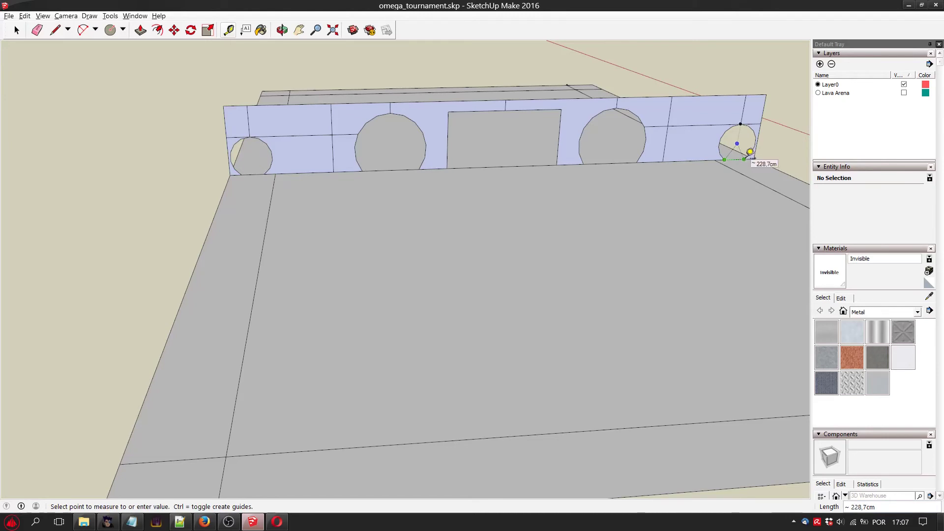
left_click(750, 152)
Measure the heights of the small right and left end openings from arch top to wall base.
left_click(745, 118)
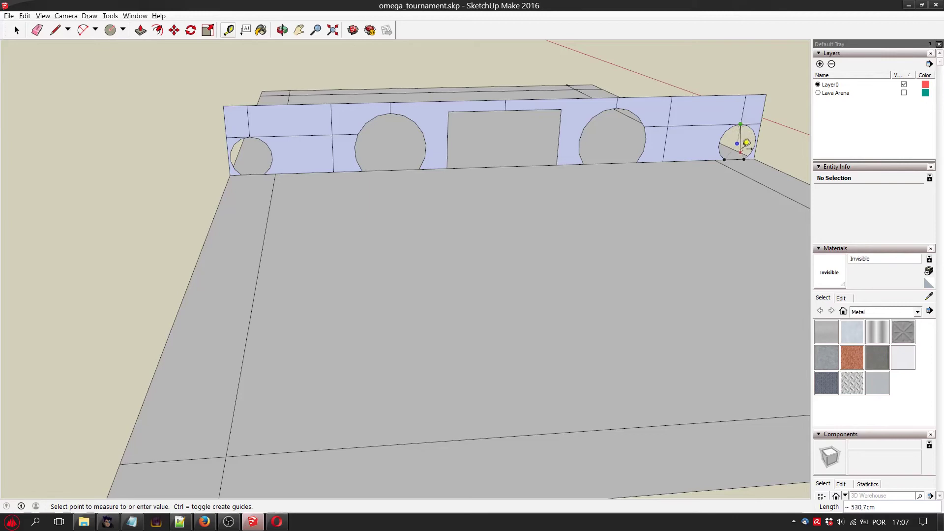
left_click(741, 152)
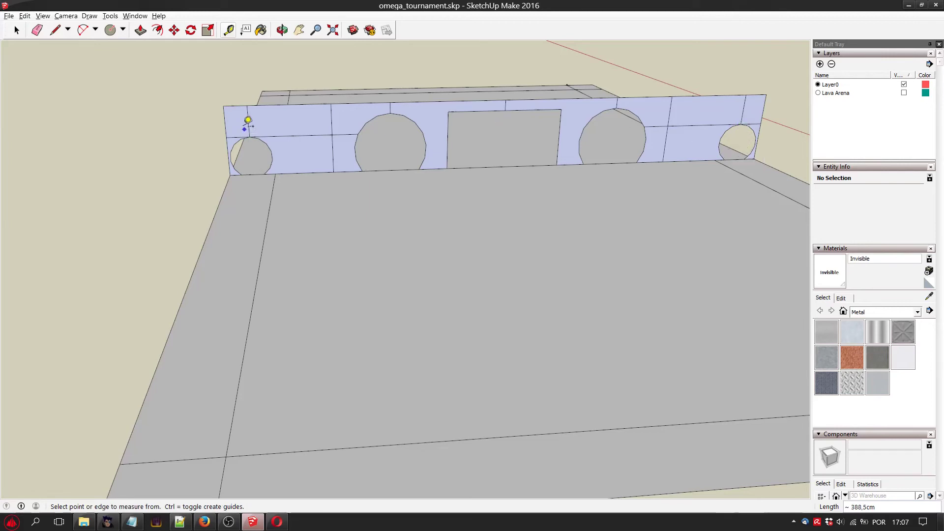
left_click(249, 136)
left_click(252, 167)
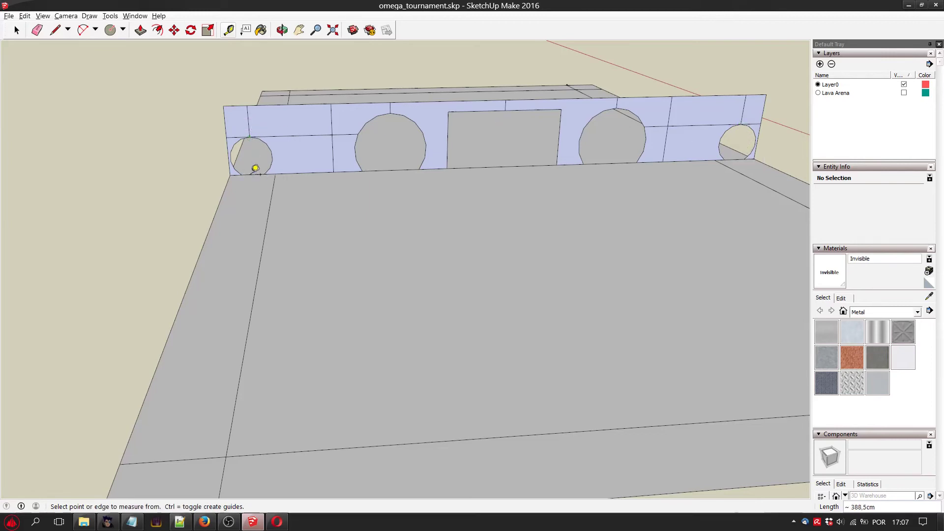
Recheck the base width of the small left end opening and compare it with the right one.
left_click(241, 174)
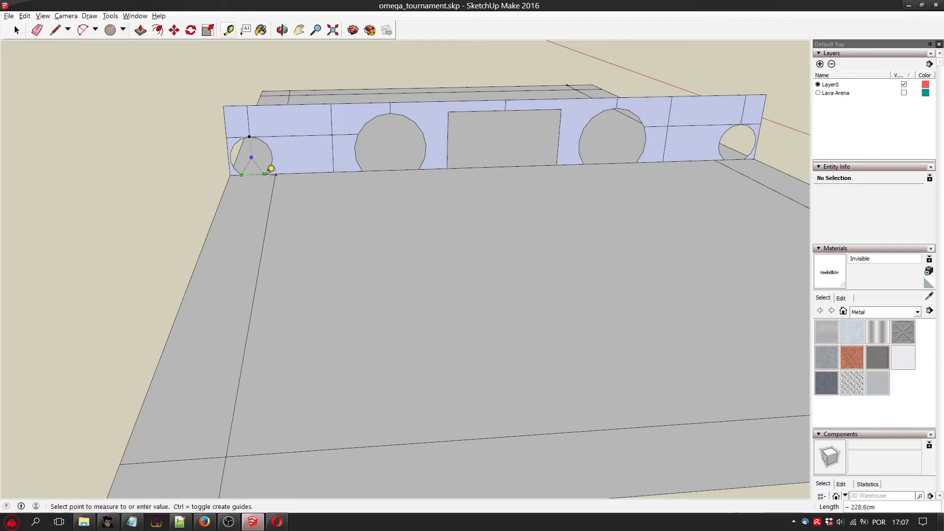
left_click(271, 170)
left_click(727, 151)
left_click(752, 151)
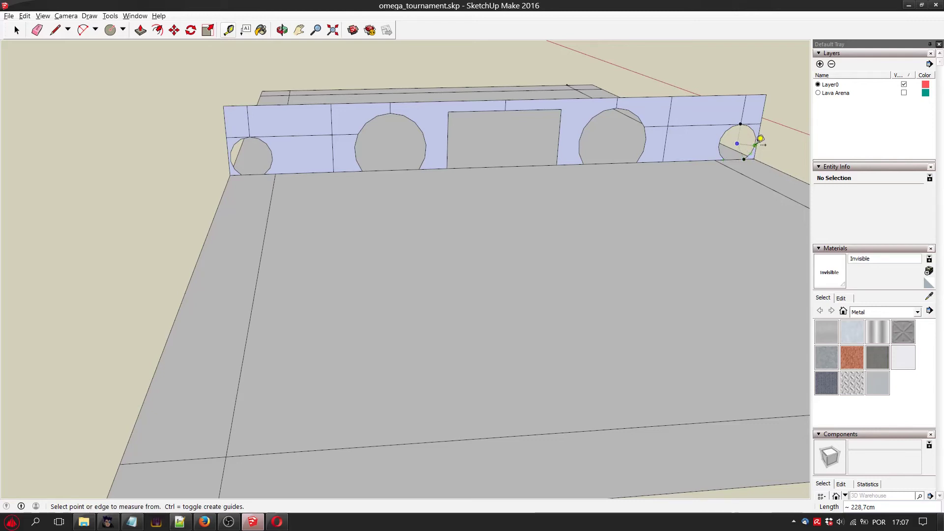
Measure the widest horizontal span of the small right and left end openings.
left_click(760, 139)
left_click(725, 138)
left_click(231, 161)
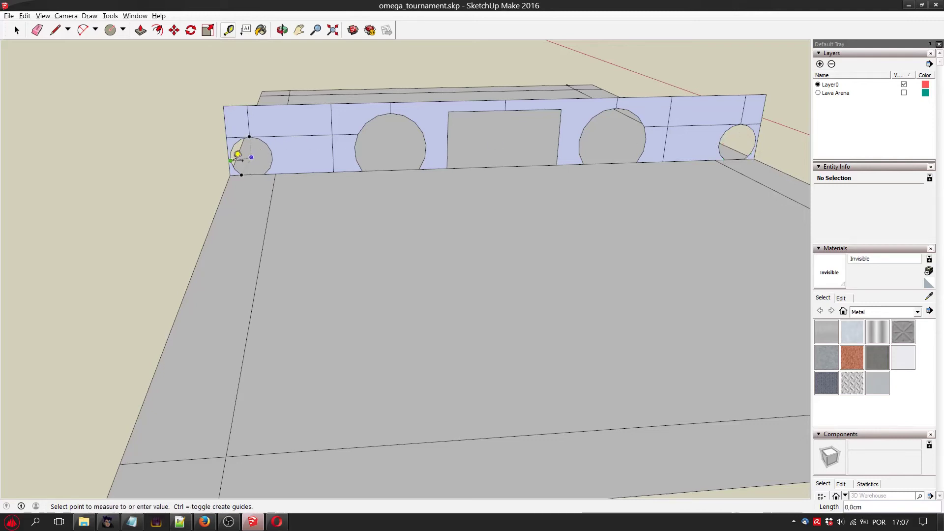
left_click(274, 158)
scroll(366, 240, "down", 2)
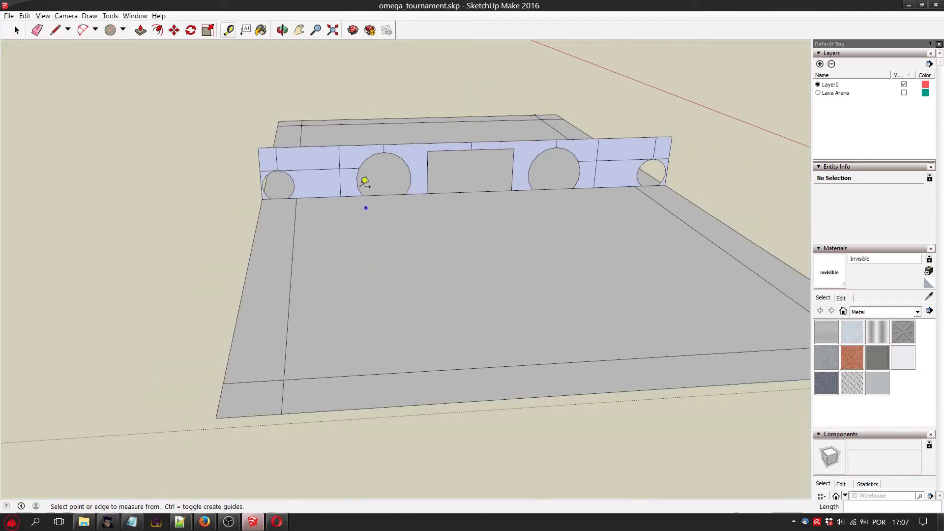
Draw a ground line about 4748 cm long, parallel to the wall and about 655 cm in front of it, between the inner border lines.
left_click(17, 30)
middle_click_drag(443, 226, 98, 234)
left_click_drag(97, 234, 413, 297)
left_click_drag(289, 170, 293, 111)
scroll(372, 188, "up", 3)
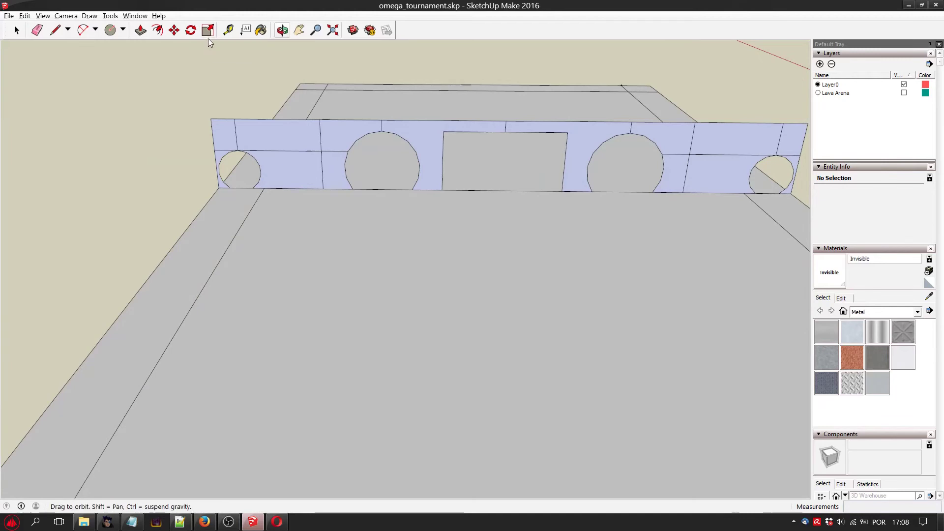
left_click(56, 34)
scroll(384, 154, "down", 2)
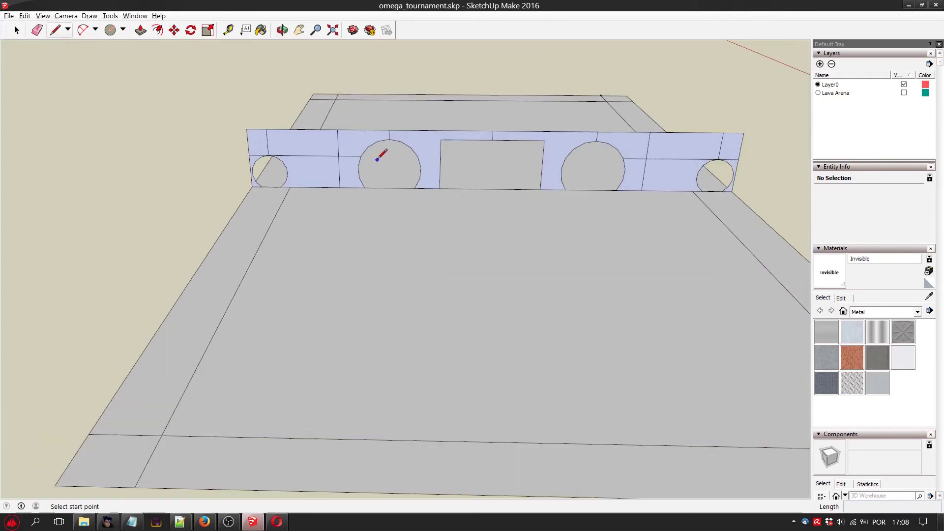
left_click(287, 190)
left_click(292, 187)
left_click(290, 187)
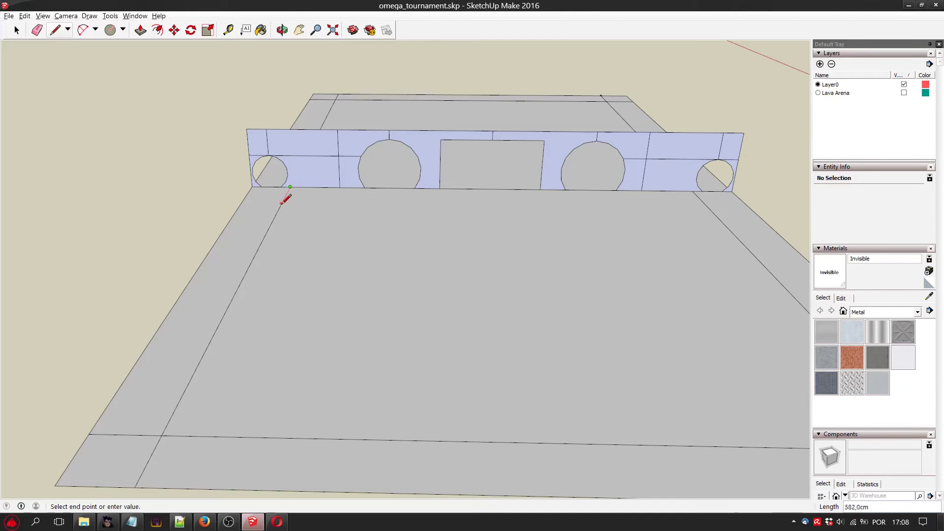
left_click(280, 206)
left_click(280, 207)
left_click(712, 212)
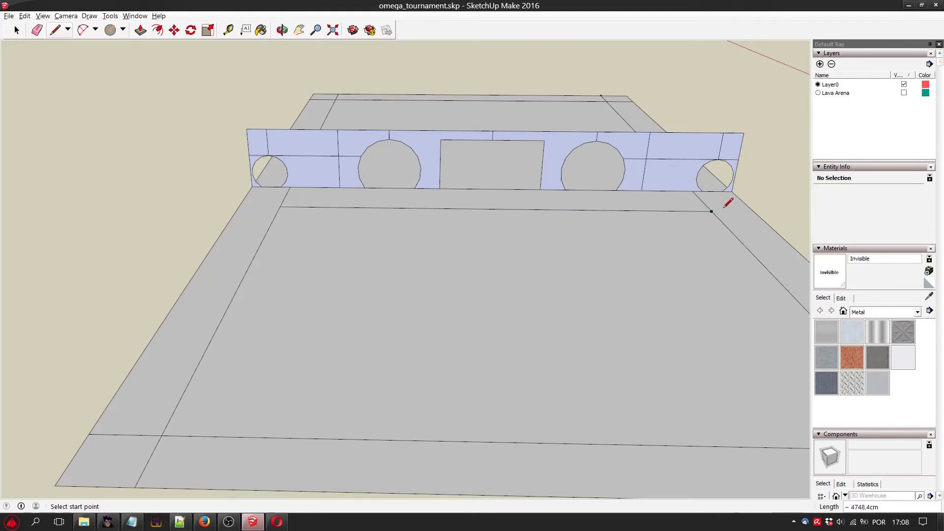
Extend the new ground line about 457.5 cm past both inner border lines to the ground plane's outer edges.
left_click(712, 211)
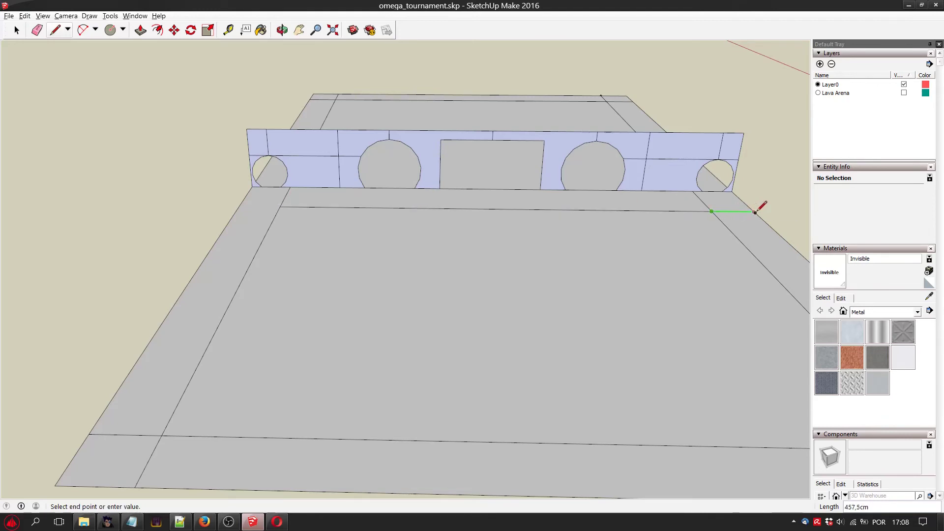
left_click(754, 212)
left_click(280, 206)
left_click(239, 205)
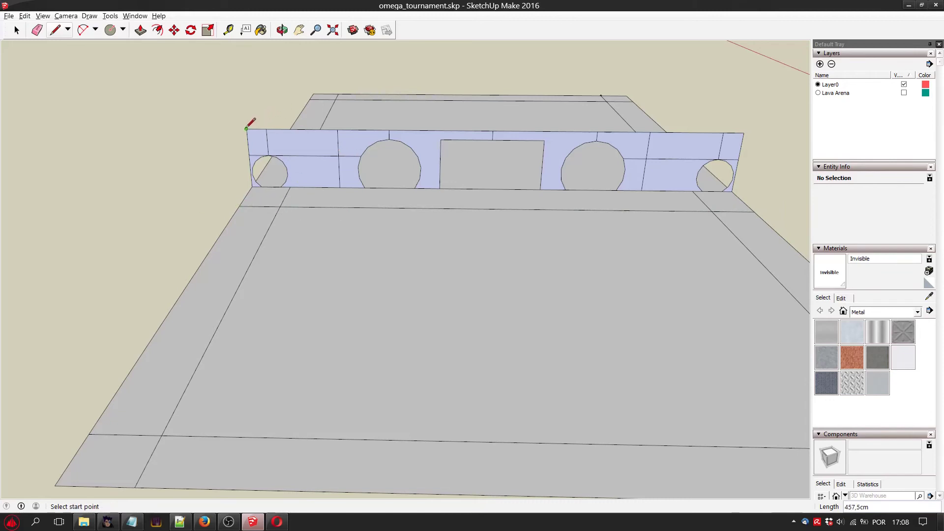
Build end faces about 655 cm deep at both wall ends and join their front top corners to close the wall into a box.
left_click(240, 204)
left_click(233, 145)
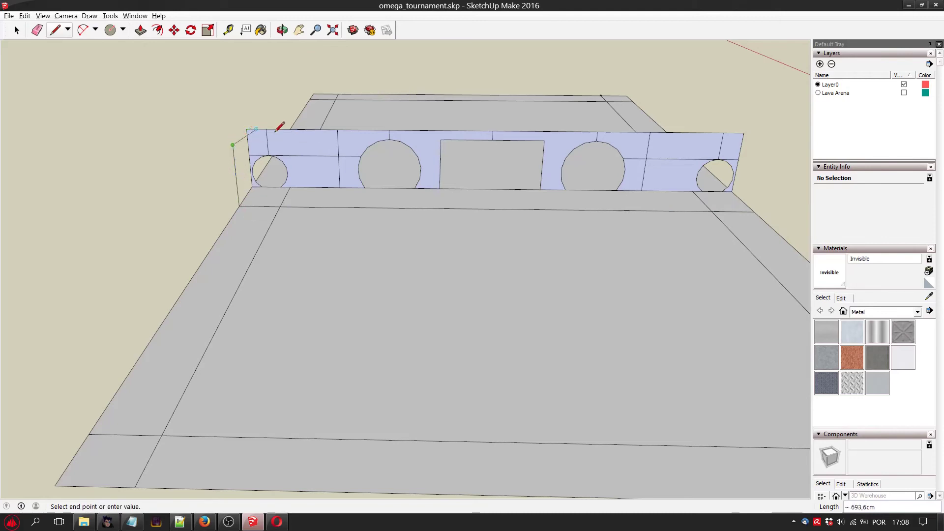
left_click(247, 129)
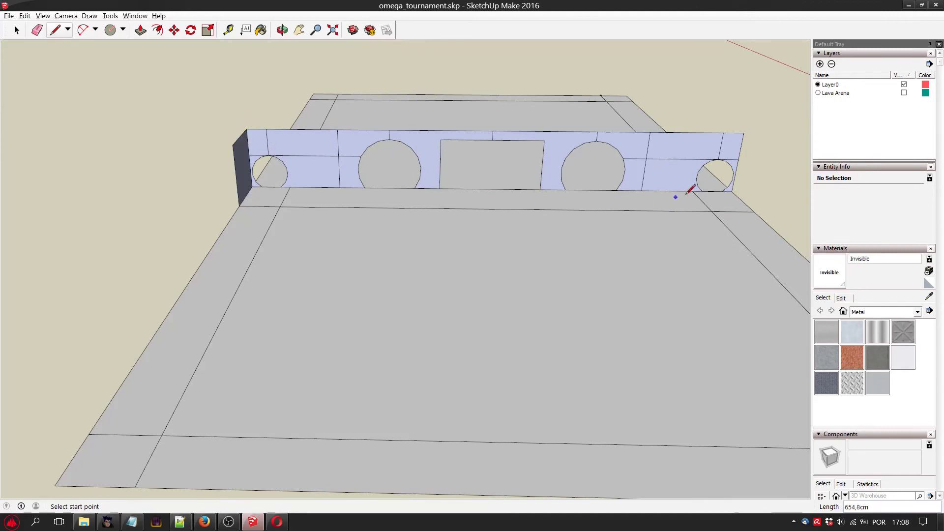
left_click(754, 212)
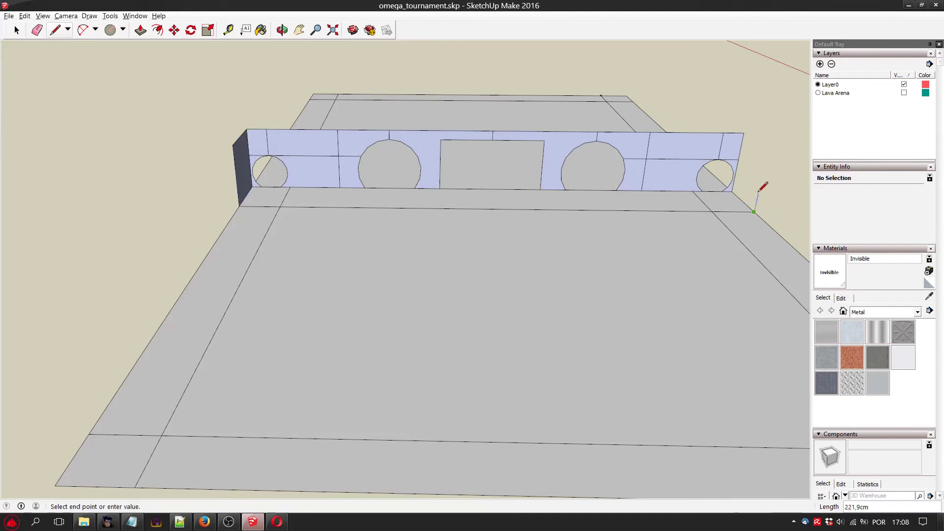
left_click(744, 132)
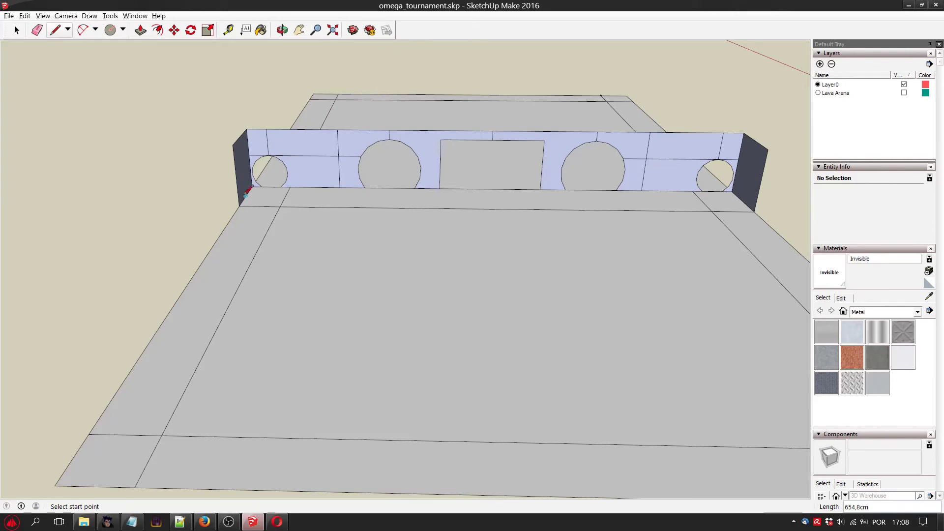
left_click(232, 145)
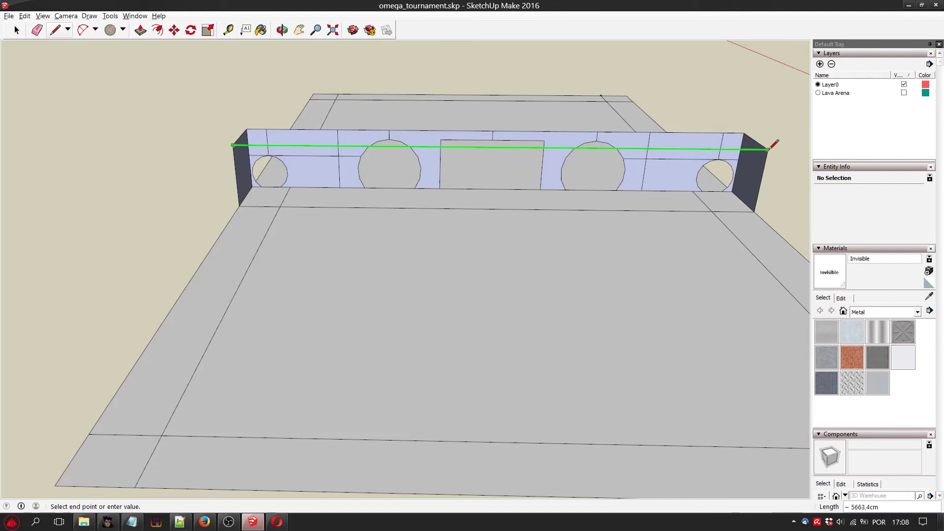
left_click(768, 149)
Try removing the box's large front face to expose the wall openings behind it, and undo the removal.
left_click(17, 30)
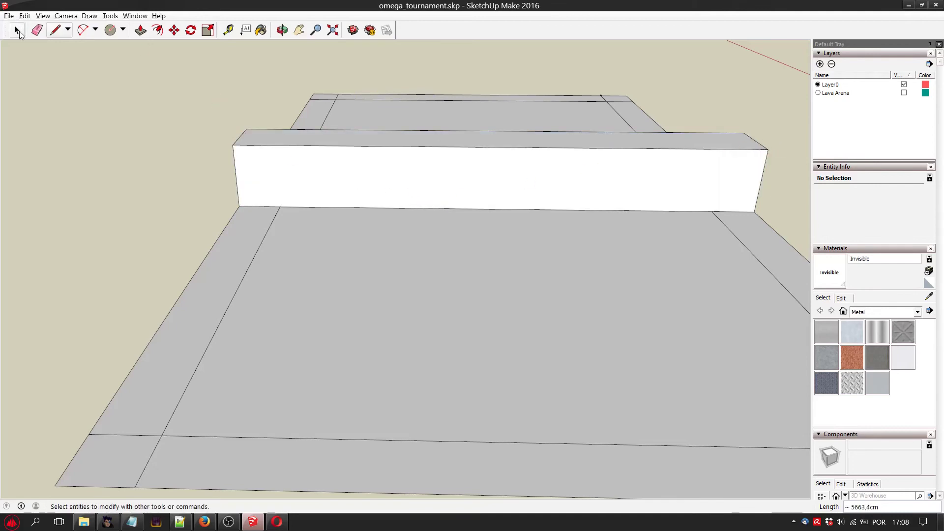
left_click(464, 178)
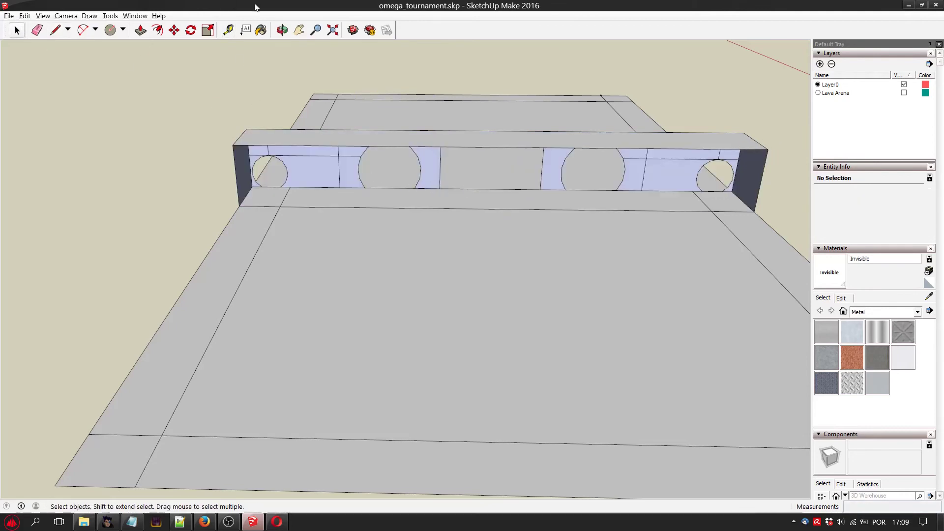
left_click(299, 30)
left_click_drag(482, 293, 415, 195)
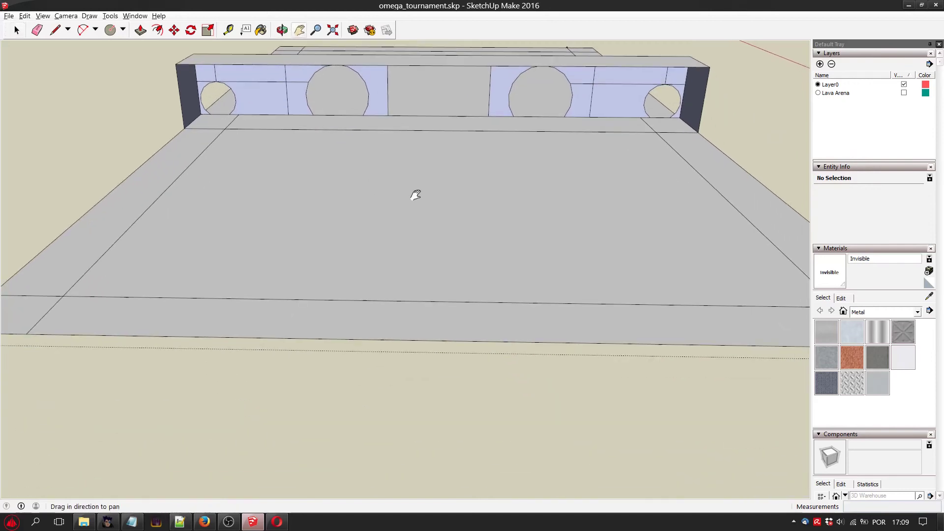
left_click_drag(302, 70, 412, 261)
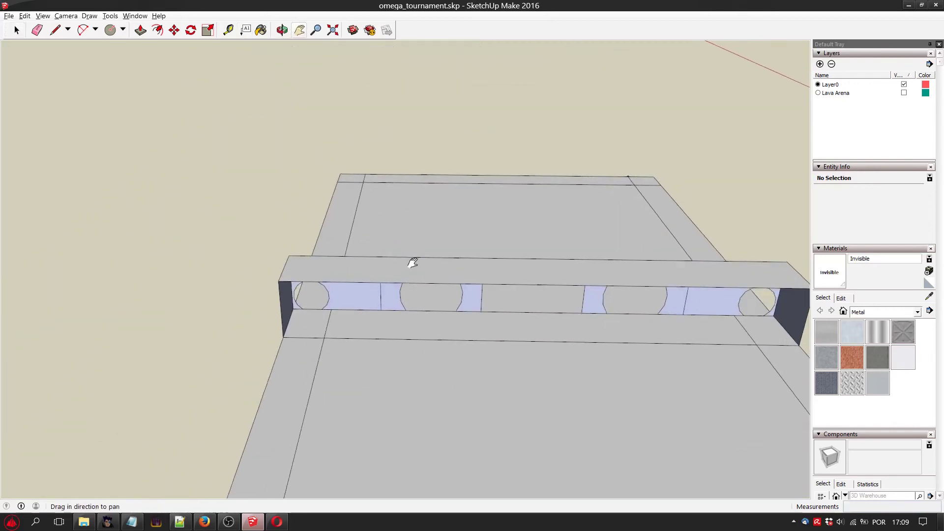
scroll(489, 343, "up", 3)
left_click_drag(489, 342, 375, 221)
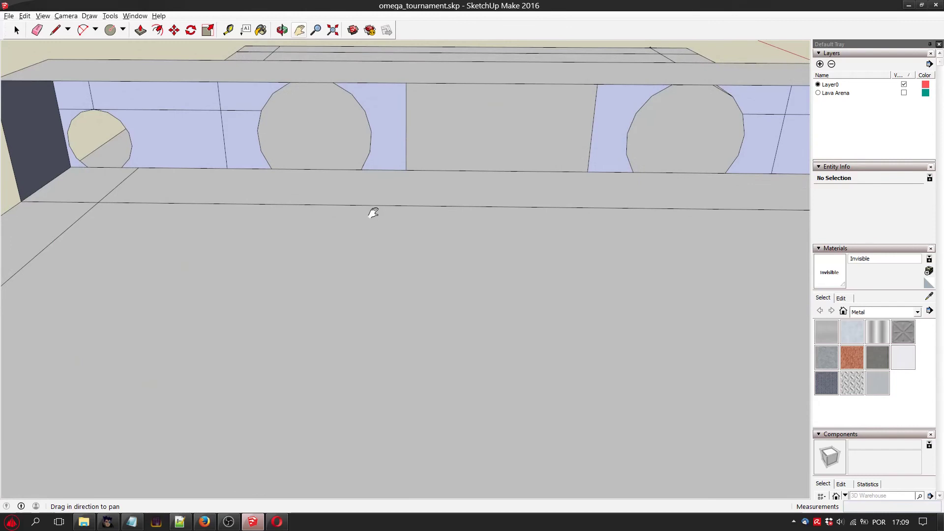
scroll(374, 212, "down", 1)
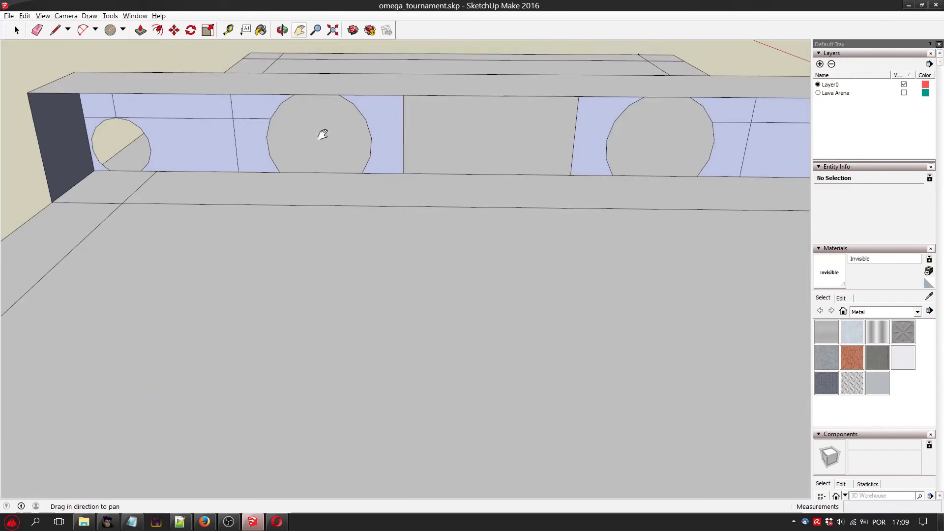
scroll(346, 150, "down", 1)
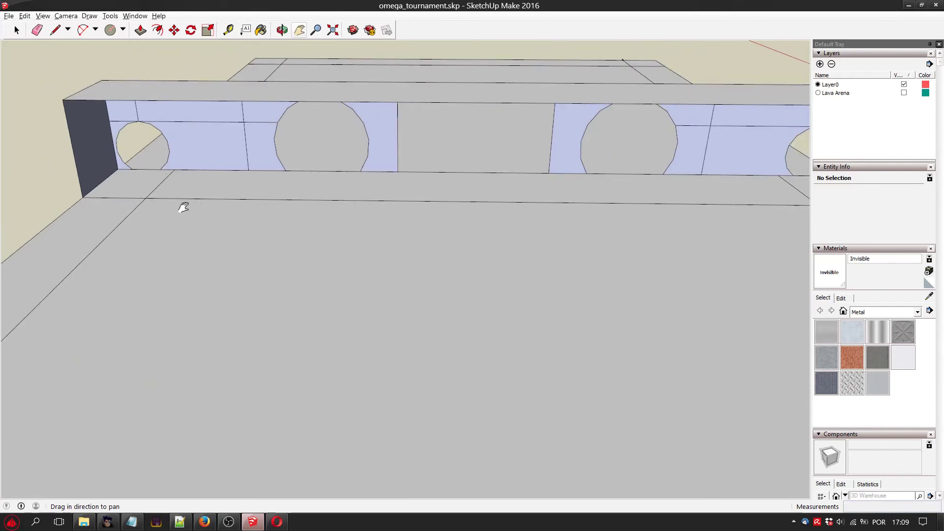
scroll(183, 207, "up", 1)
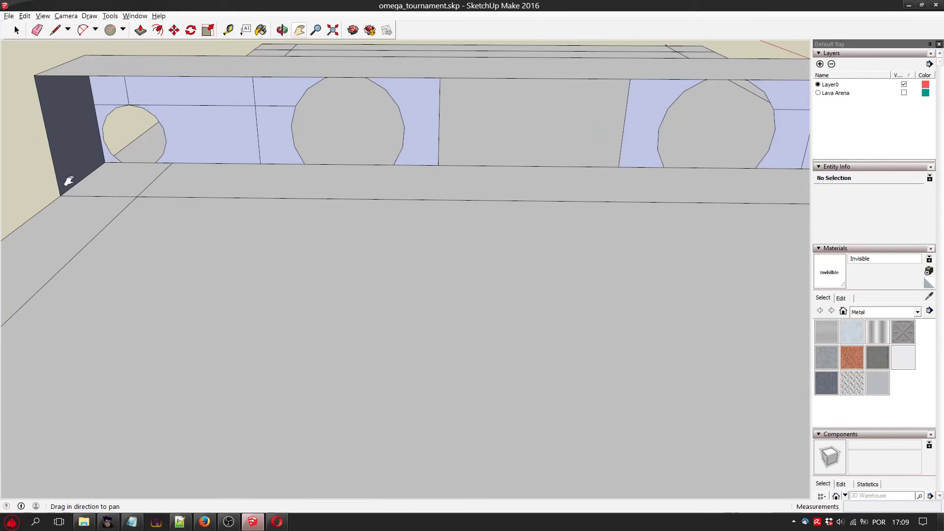
key("ctrl+z")
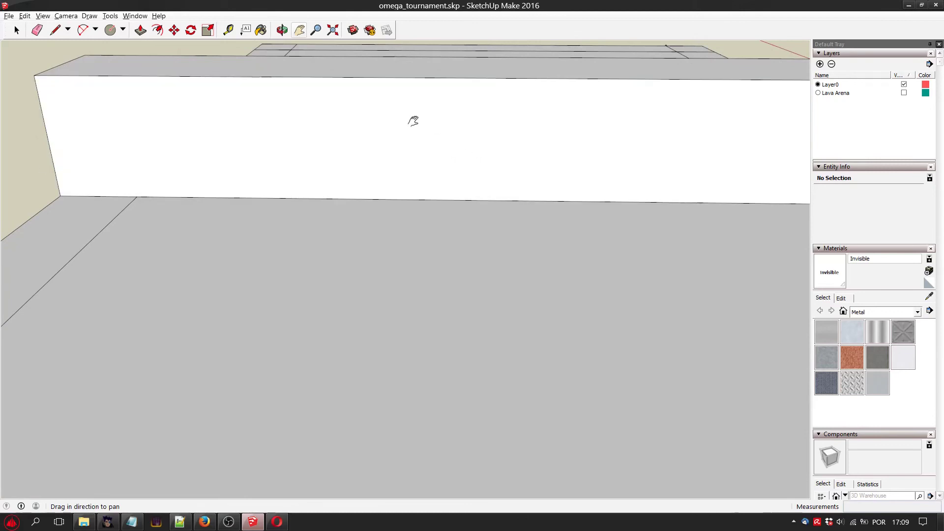
Hide the box's large front face to expose the wall openings behind it.
left_click(17, 30)
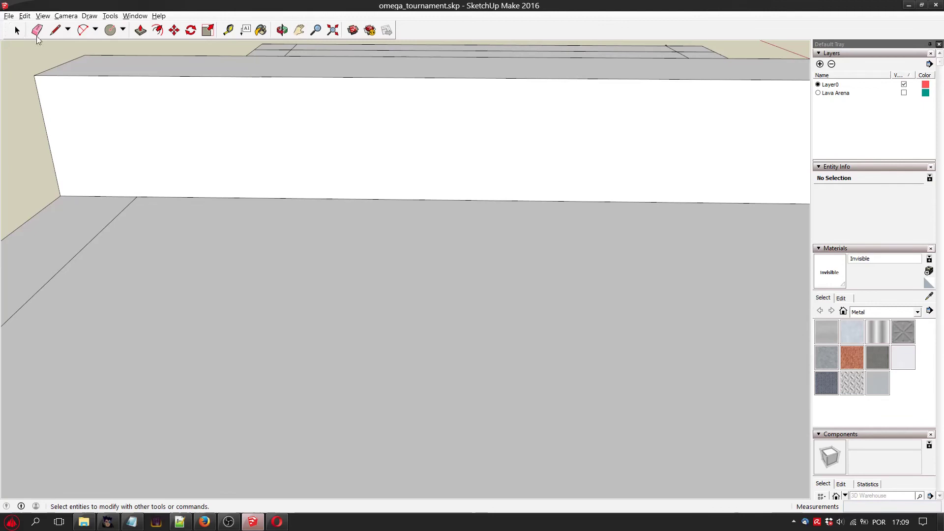
right_click(369, 146)
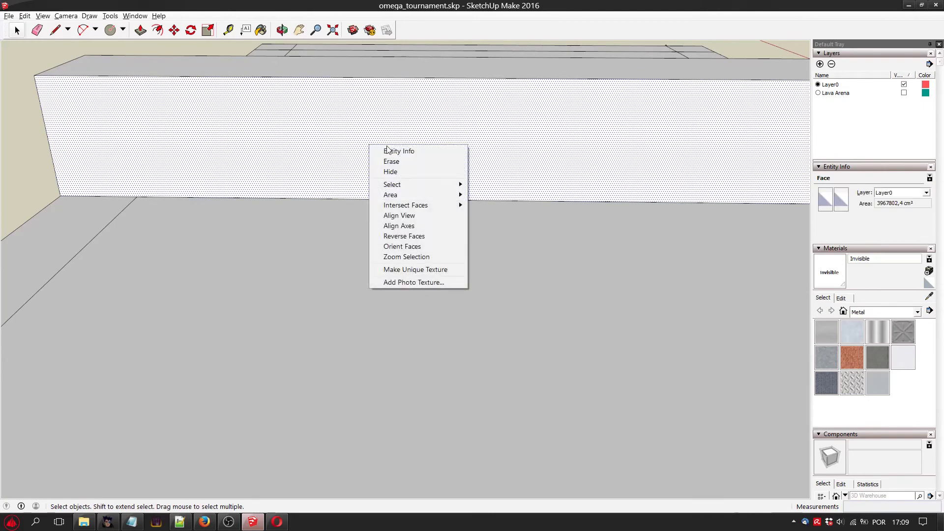
left_click(408, 171)
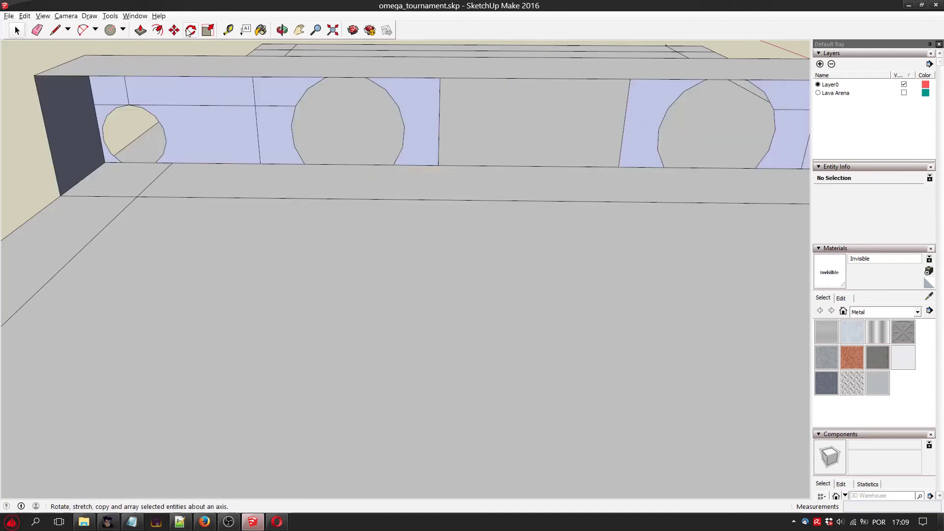
Copy the small left end opening's outline with its base edges and paste it where the left inner border line meets the front base line.
left_click(281, 30)
left_click_drag(423, 186, 452, 146)
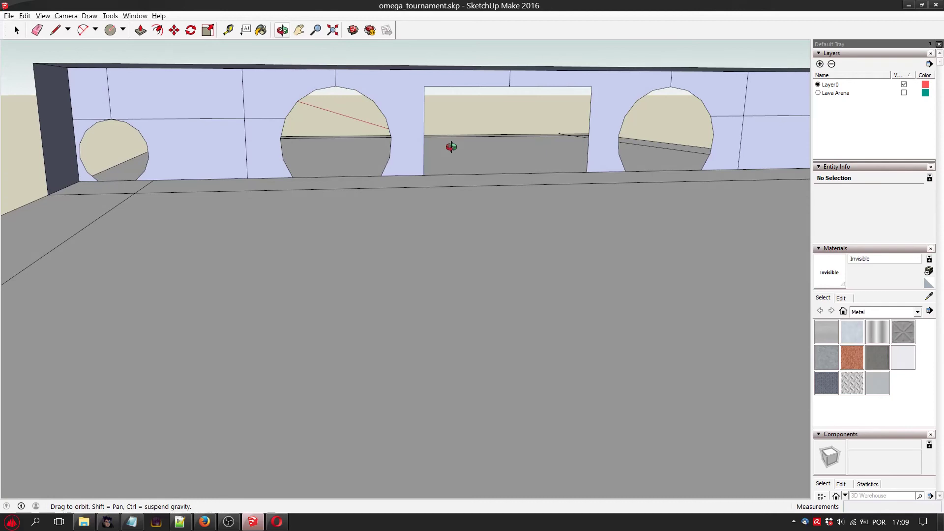
key("space")
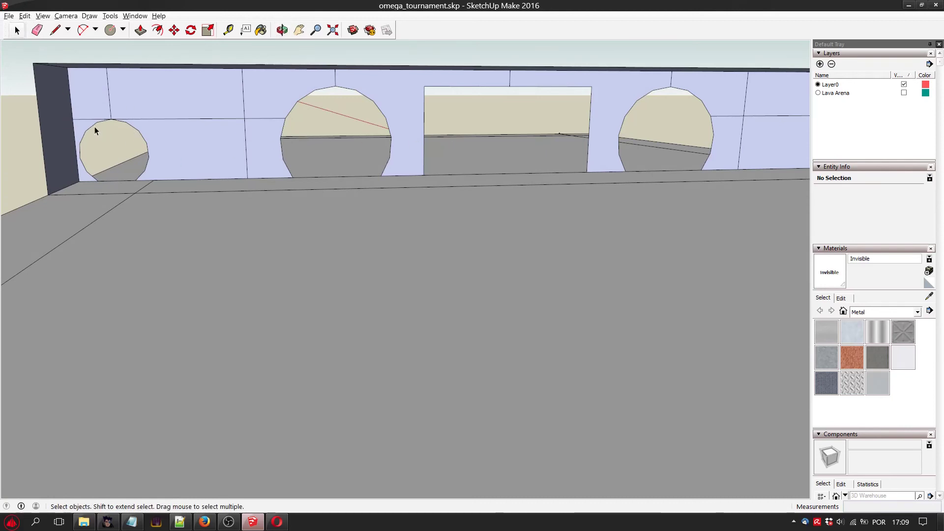
left_click(112, 122)
left_click(131, 126, "shift")
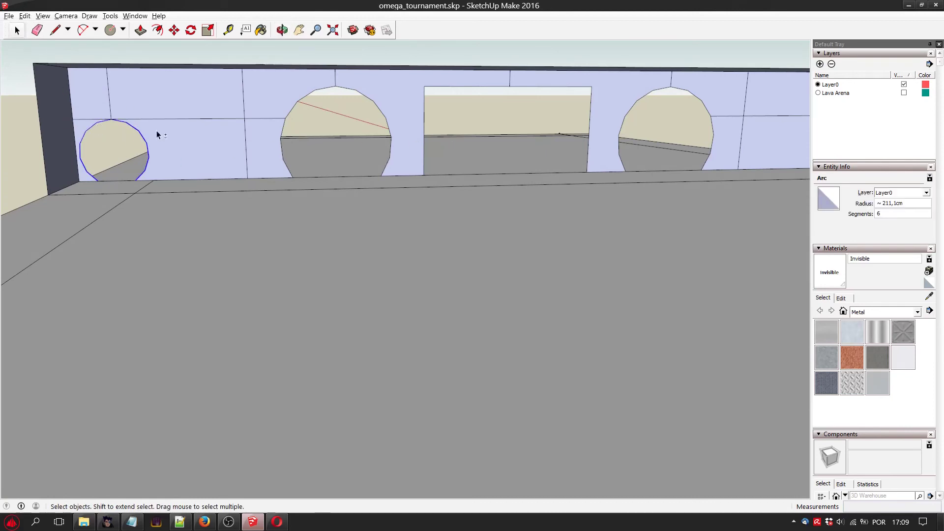
left_click(125, 181, "shift")
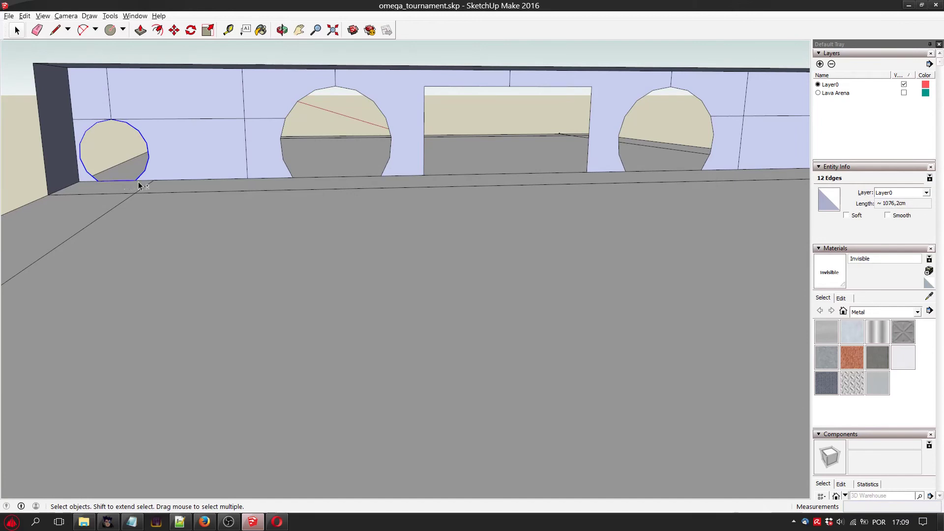
key("ctrl+v")
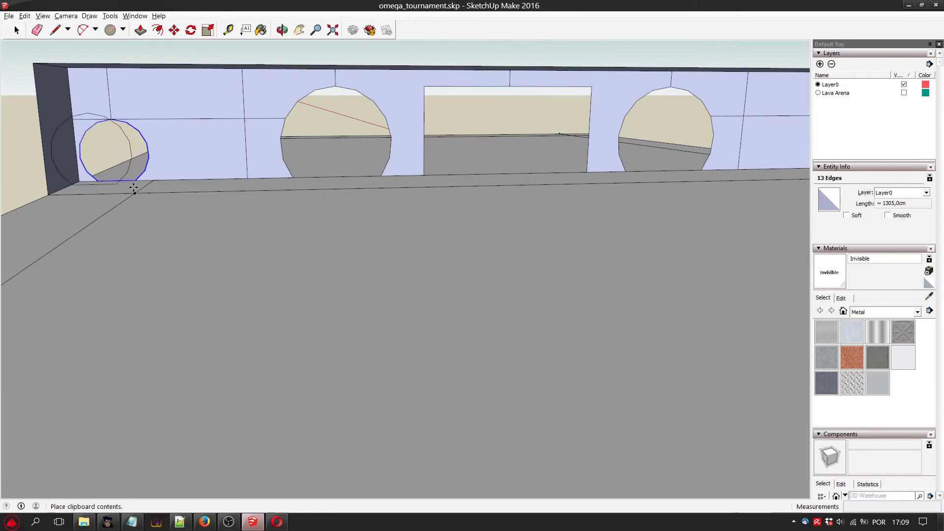
left_click(134, 188)
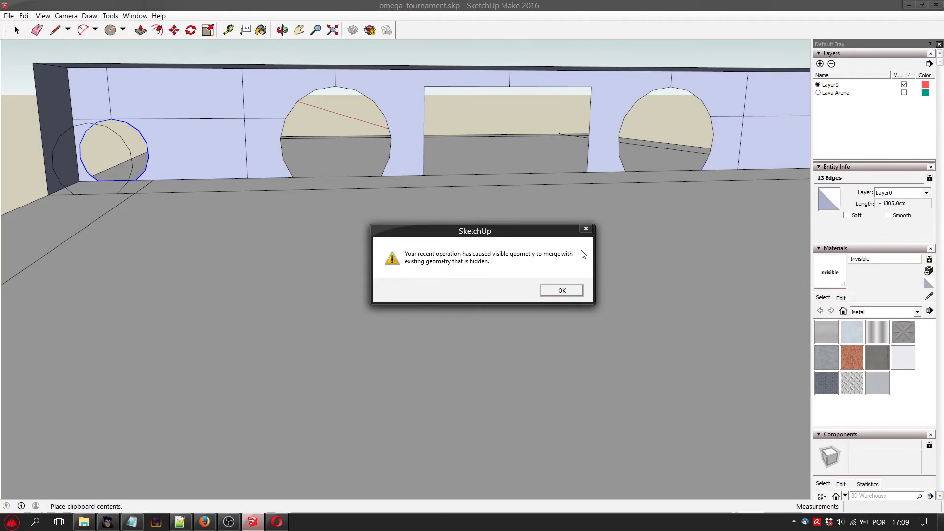
left_click(569, 293)
Unhide the last hidden geometry to restore the box's front face around the pasted opening outline.
left_click(26, 16)
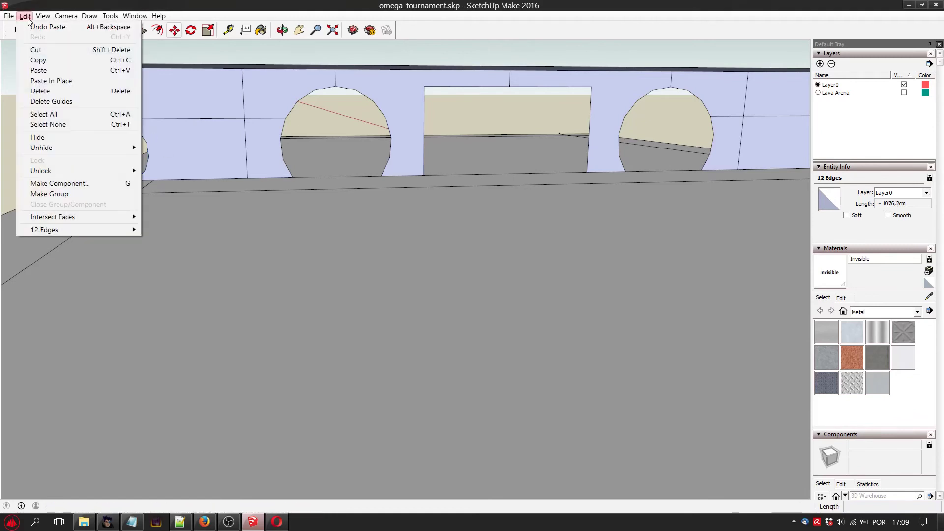
mouse_move(88, 148)
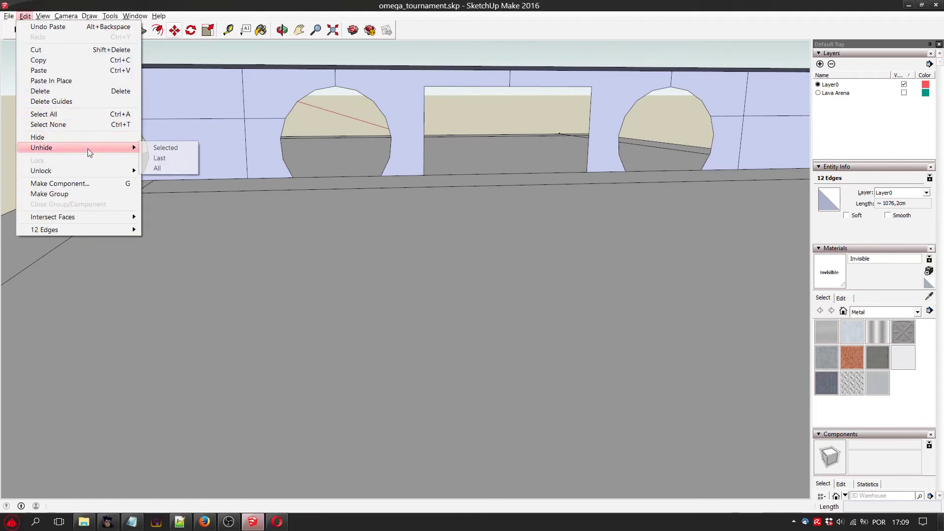
left_click(178, 160)
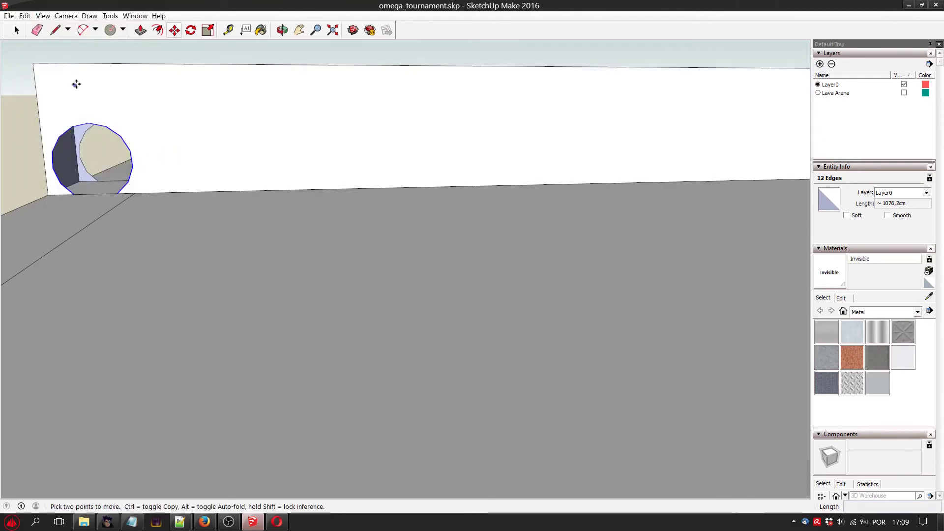
left_click(282, 30)
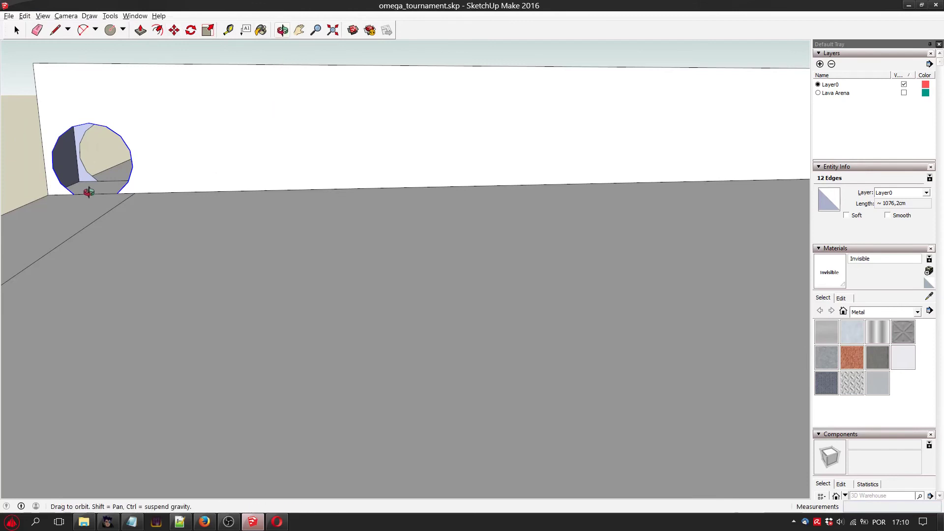
left_click_drag(212, 177, 137, 175)
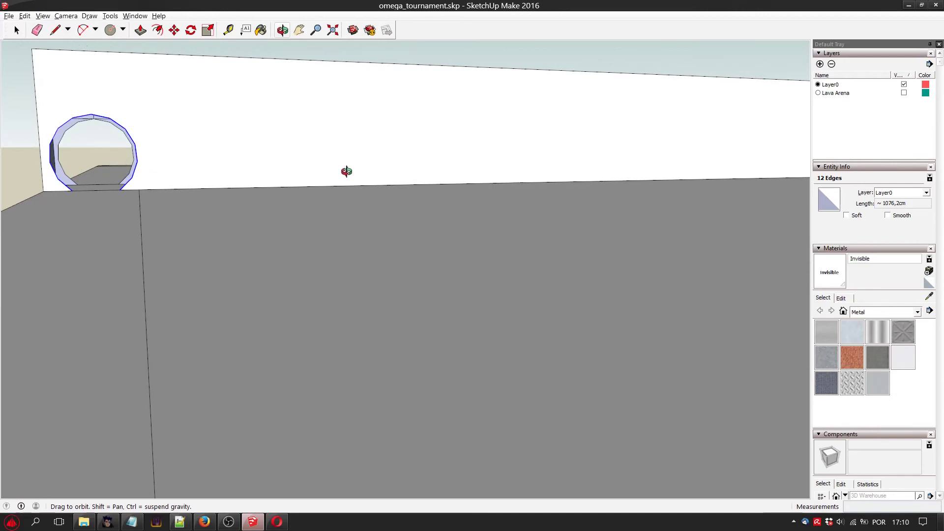
left_click_drag(348, 170, 203, 218)
key("space")
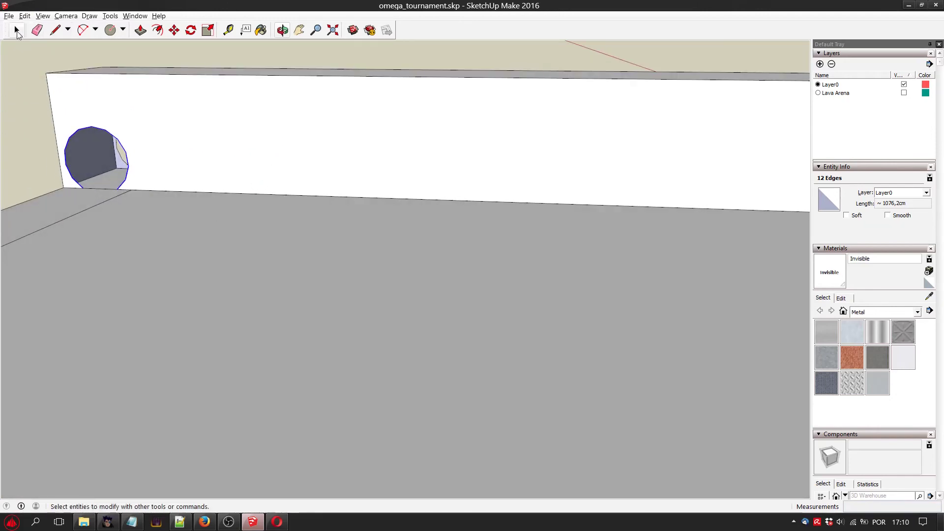
Hide the box's front face again and select both arcs of the large arched opening between the small left opening and the doorway.
right_click(331, 146)
left_click(377, 176)
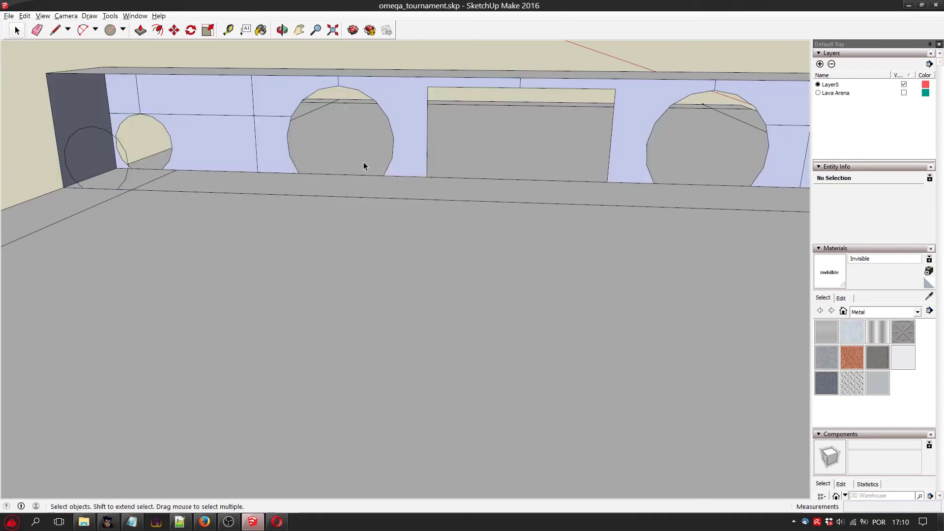
left_click(289, 130, "shift")
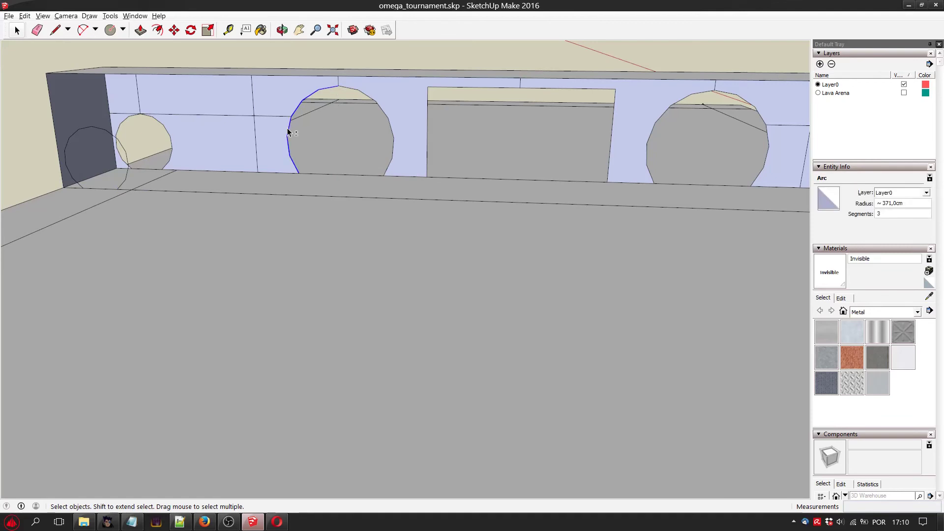
left_click(359, 93, "shift")
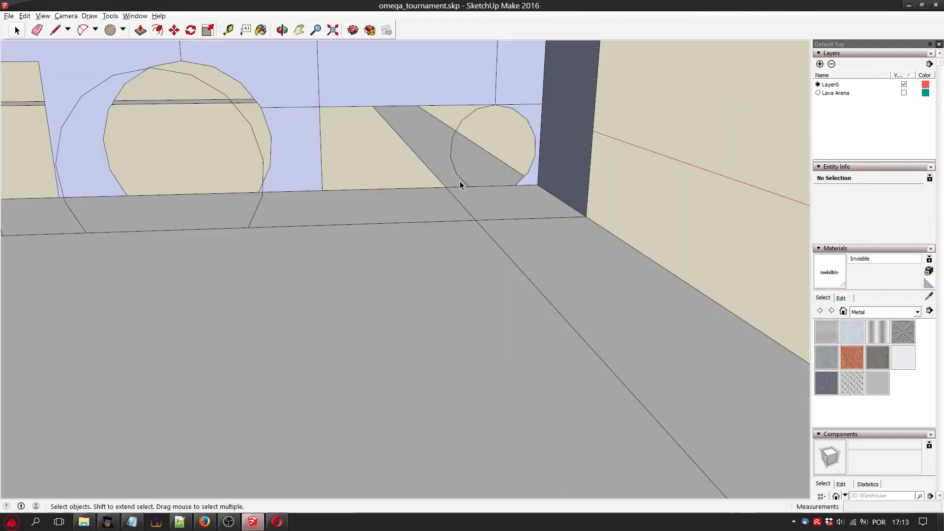
Copy the small right end opening's outline and try placing the pasted copy on the front base line near the box's right end.
left_click(451, 147)
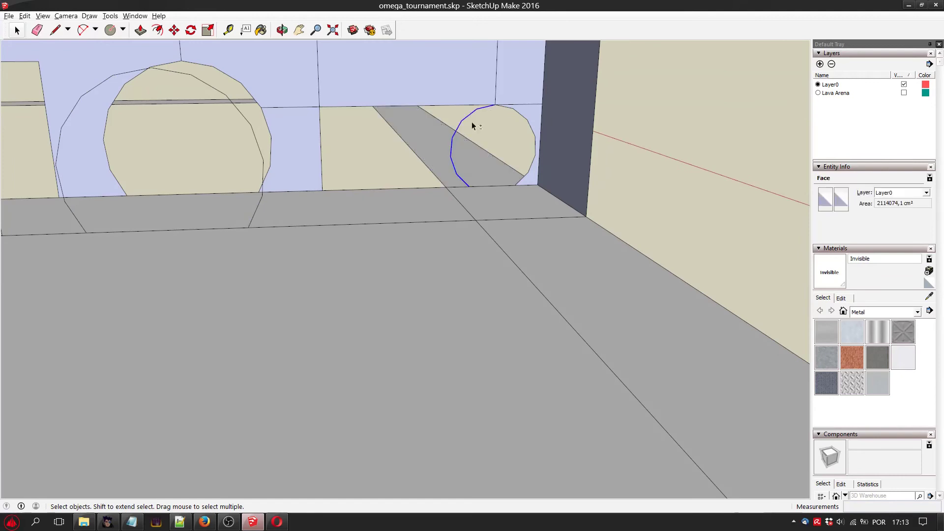
left_click(530, 140, "shift")
key("ctrl+c")
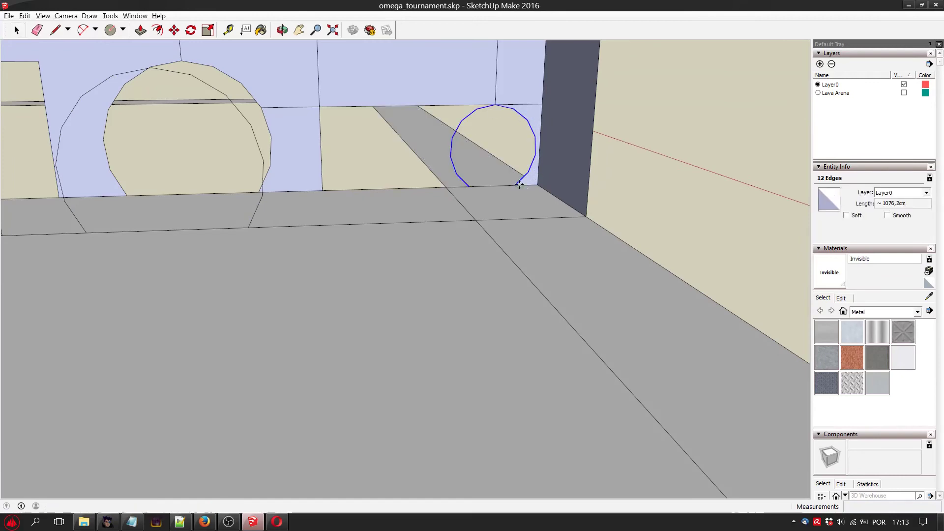
key("ctrl+v")
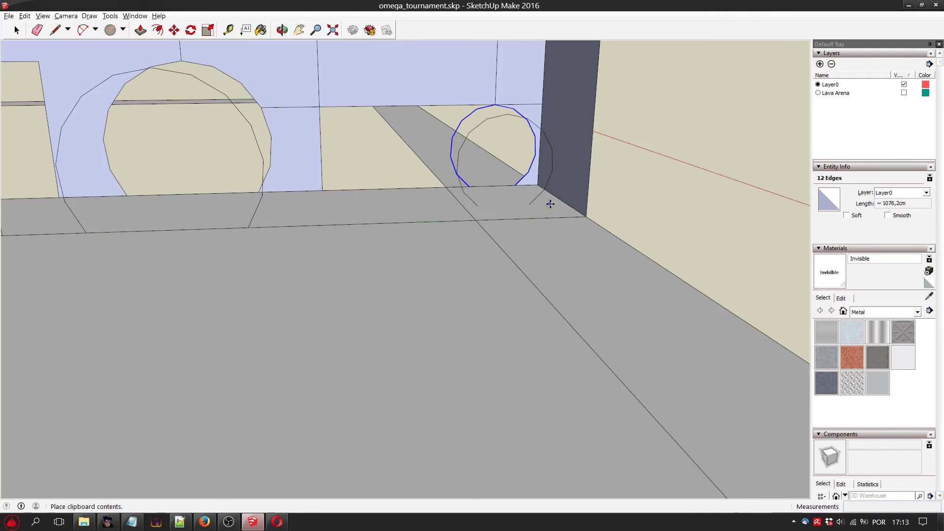
left_click(519, 196)
left_click(519, 197)
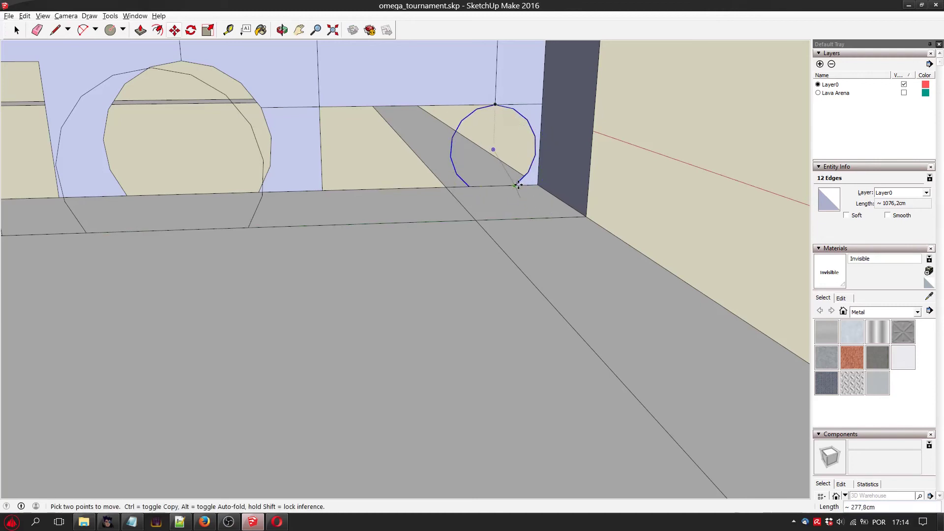
scroll(546, 201, "up", 1)
scroll(552, 203, "up", 2)
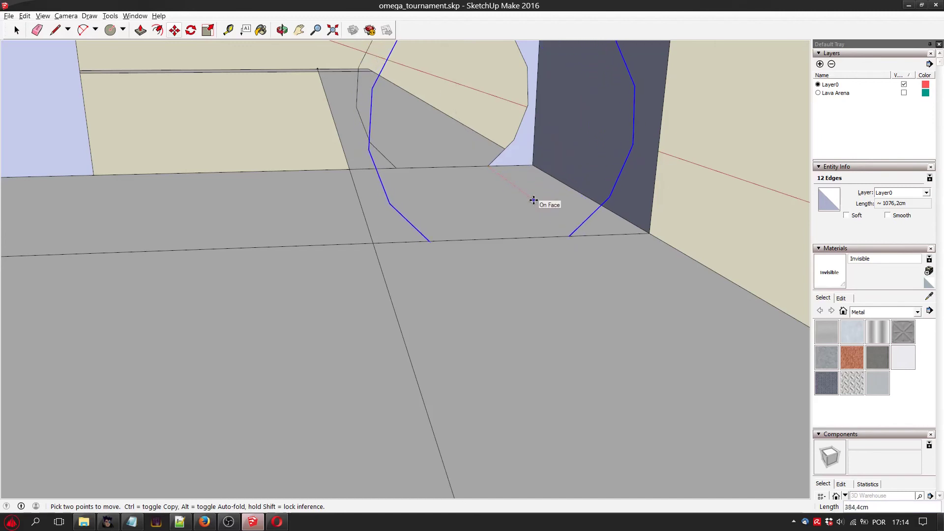
key("Escape")
left_click(508, 189)
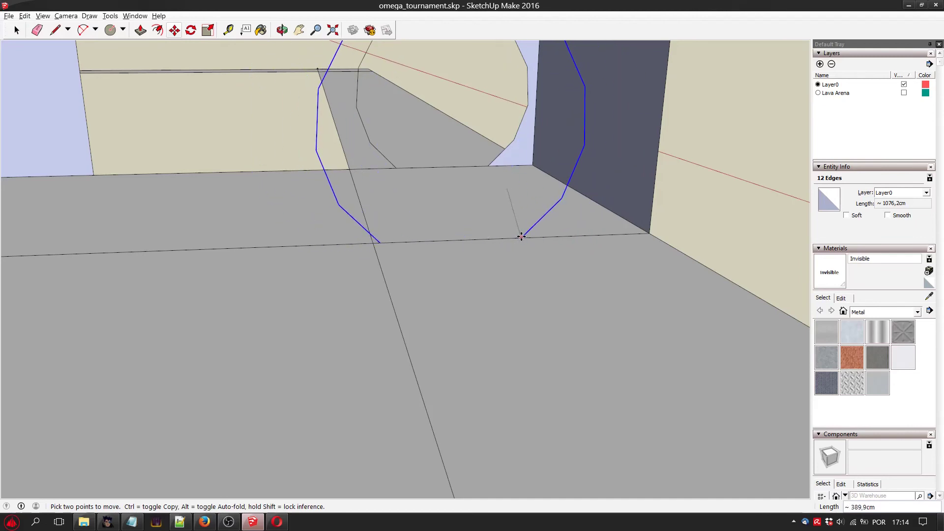
left_click(570, 237)
left_click(562, 291)
key("space")
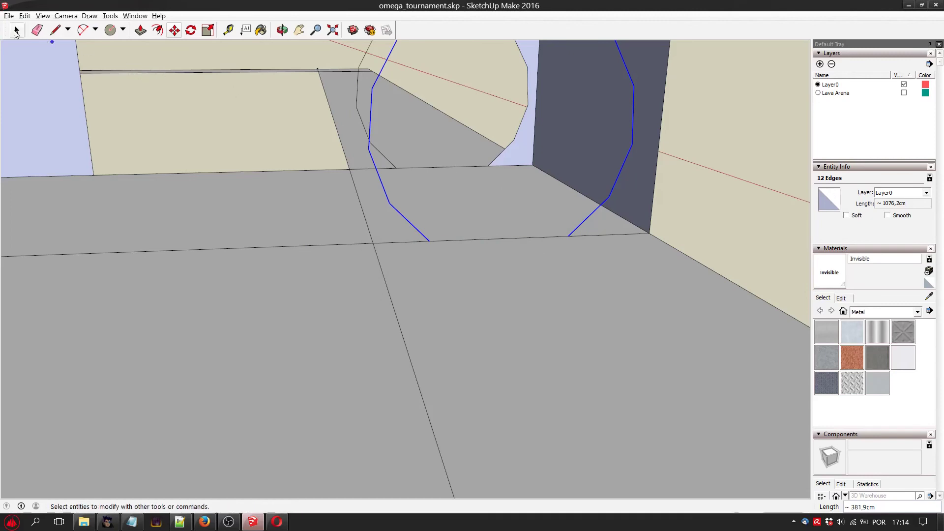
Try pasting the short base edge beside the small right opening at the front corner, and undo it along with the pasted outline.
left_click(500, 165)
key("ctrl+c")
key("ctrl+v")
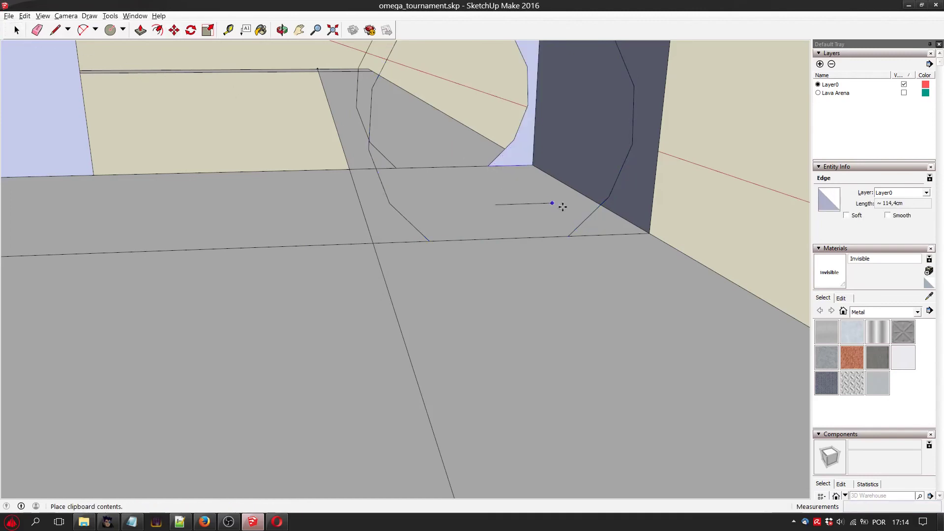
left_click(648, 235)
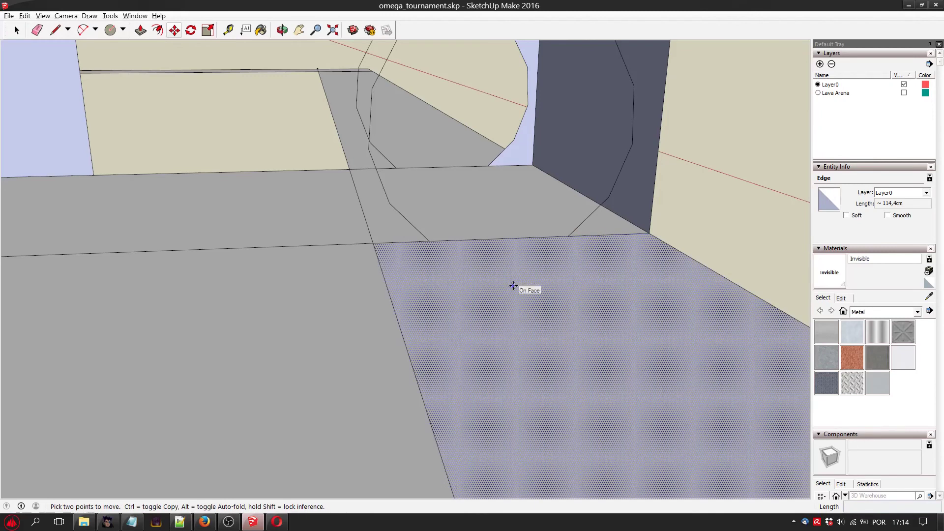
key("ctrl+z")
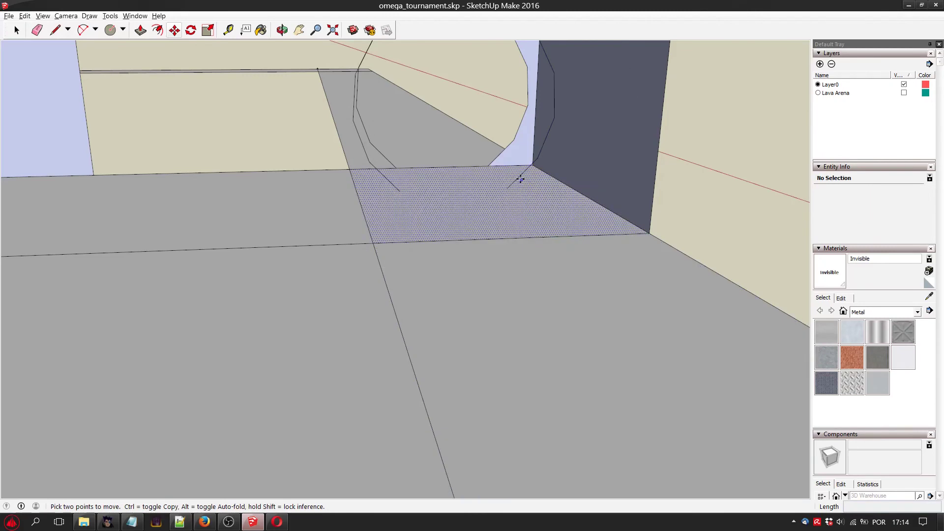
key("ctrl+v")
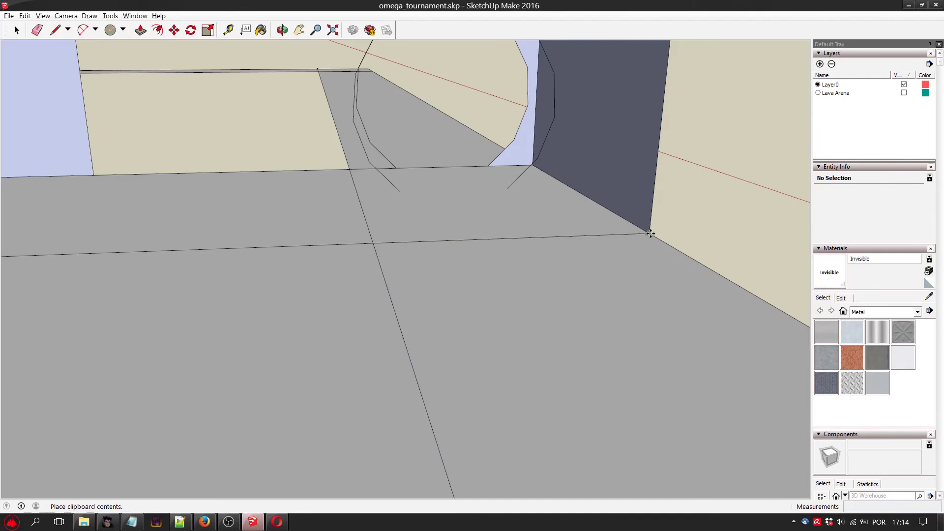
key("Escape")
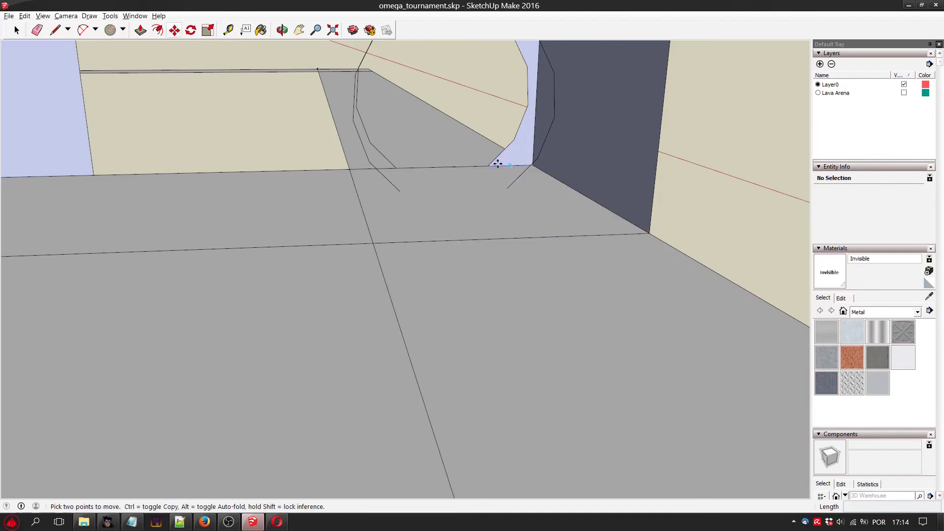
left_click(15, 29)
key("ctrl+z")
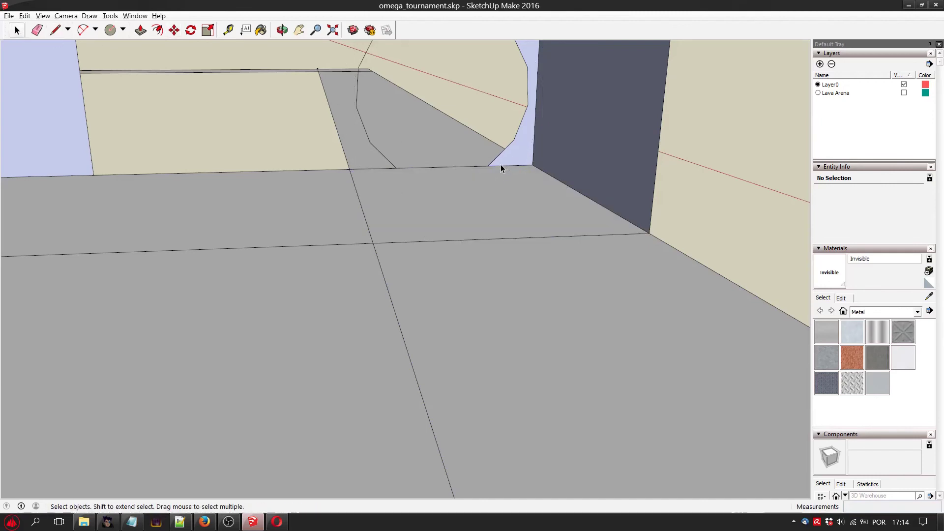
Paste the short base edge between the small right opening and the side wall at the front base line's right corner.
key("ctrl+v")
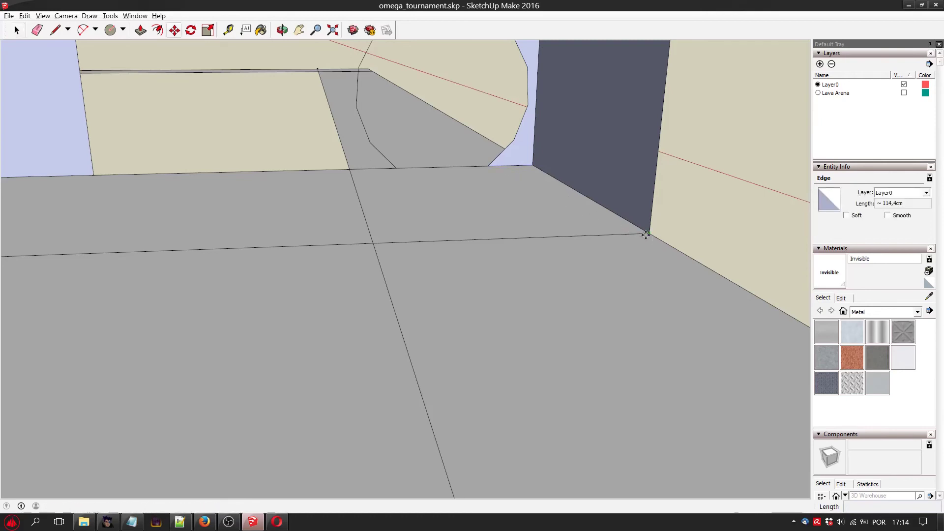
left_click(646, 234)
key("m")
left_click(408, 243)
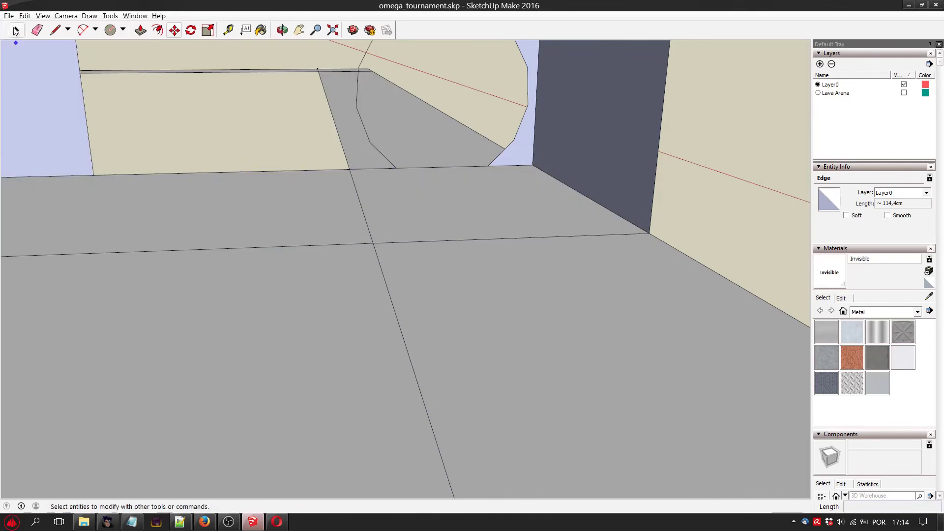
Paste the short base edge from the small right opening's inner side where the right inner border line meets the front base line.
left_click(16, 34)
key("ctrl+v")
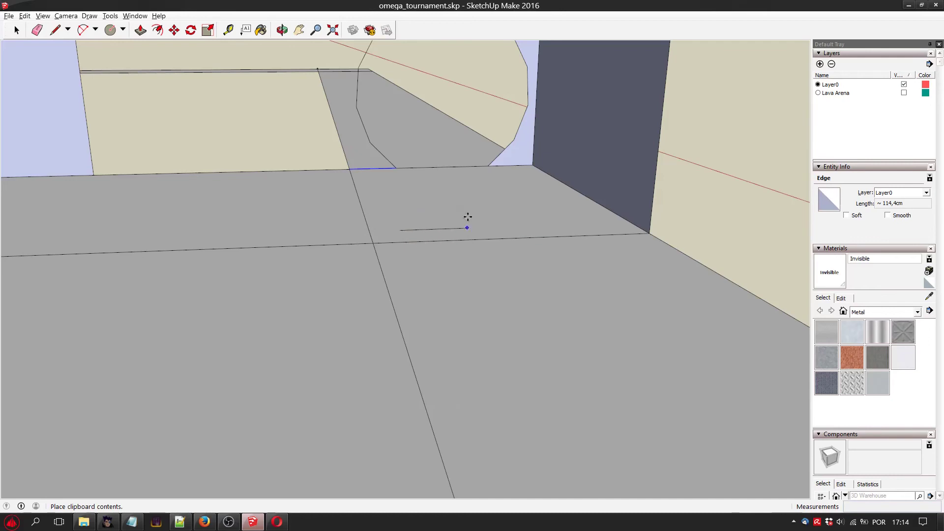
left_click(478, 215)
key("m")
left_click(417, 220)
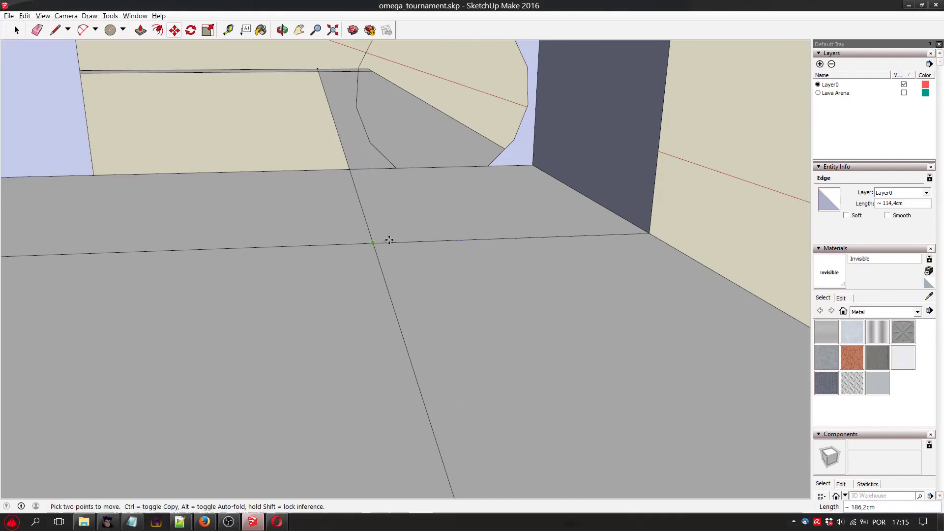
left_click(388, 240)
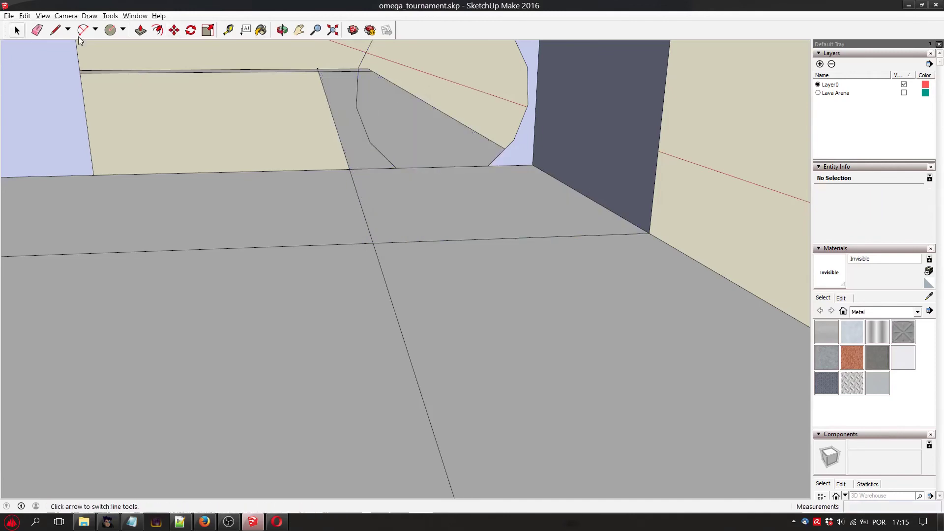
Paste a copy of the small right opening's outline and move its lower end onto the marked point of the front base line.
key("space")
left_click(358, 94)
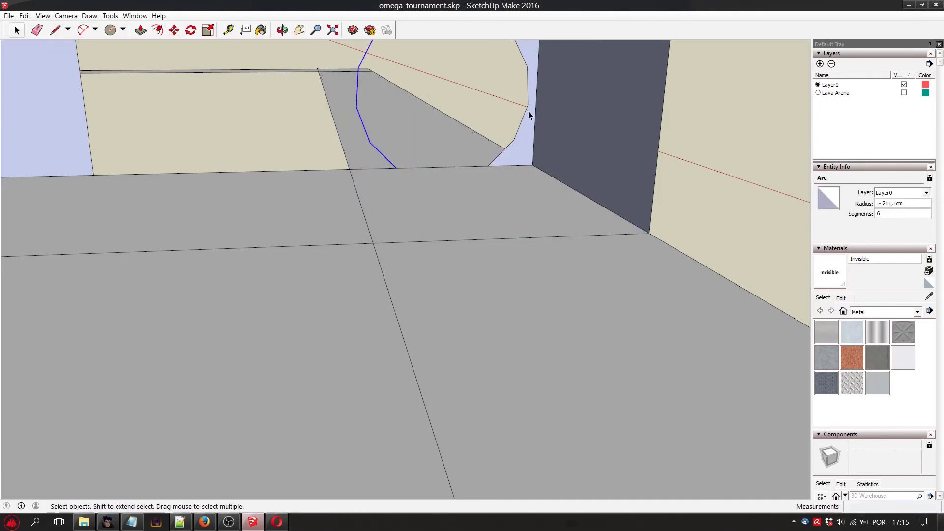
left_click(526, 110, "shift")
key("m")
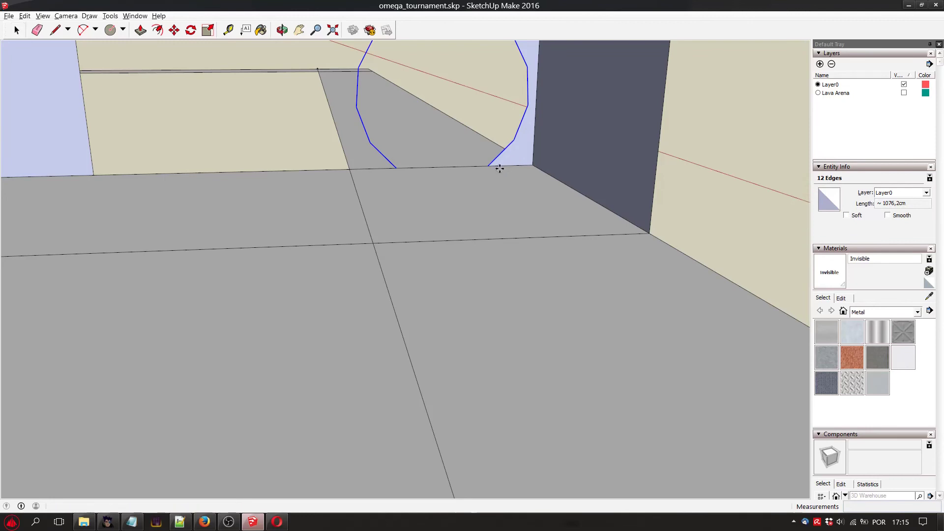
key("ctrl+v")
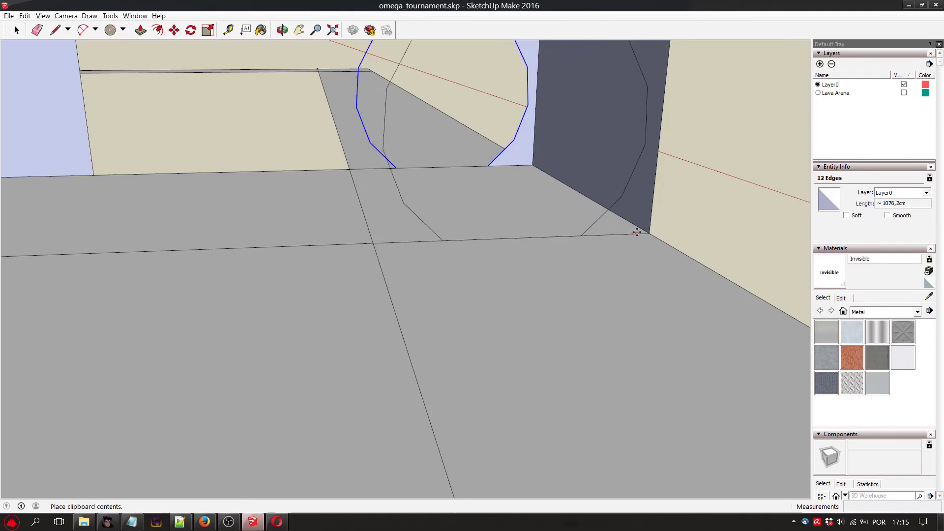
left_click(595, 216)
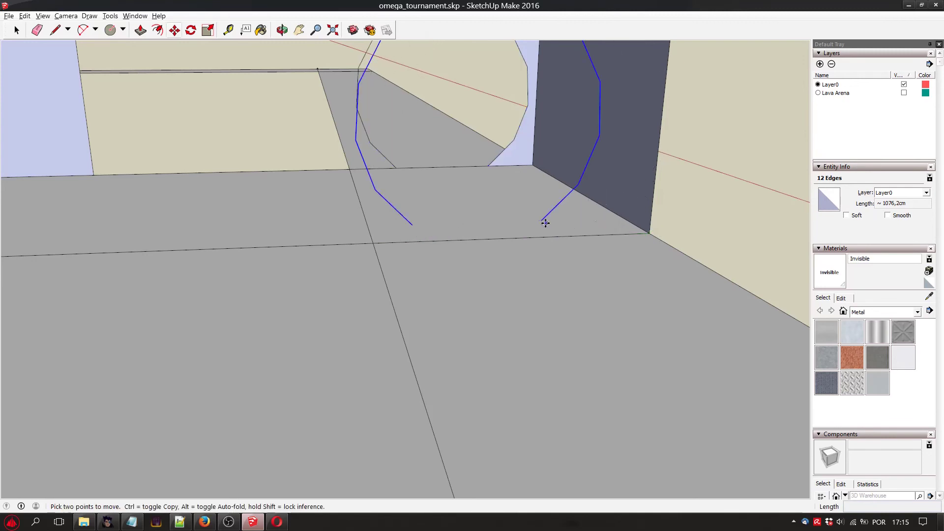
left_click(542, 221)
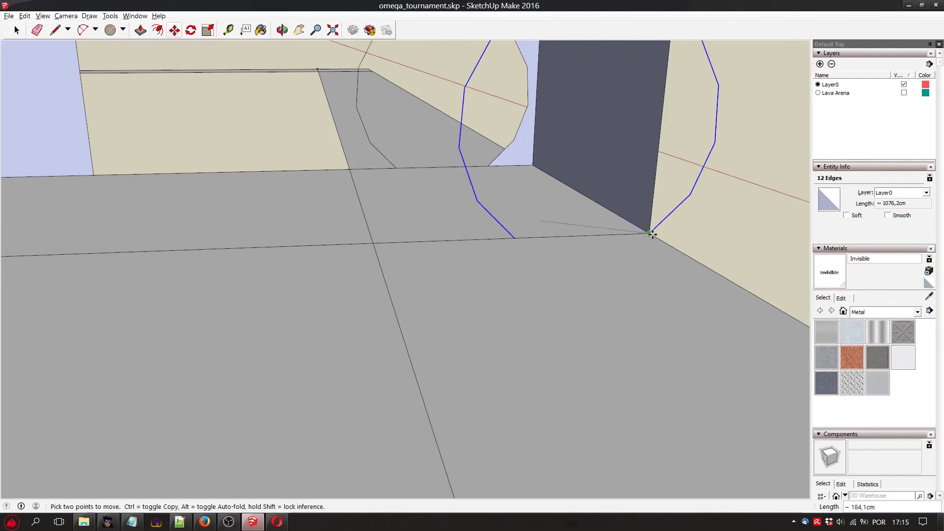
left_click(580, 236)
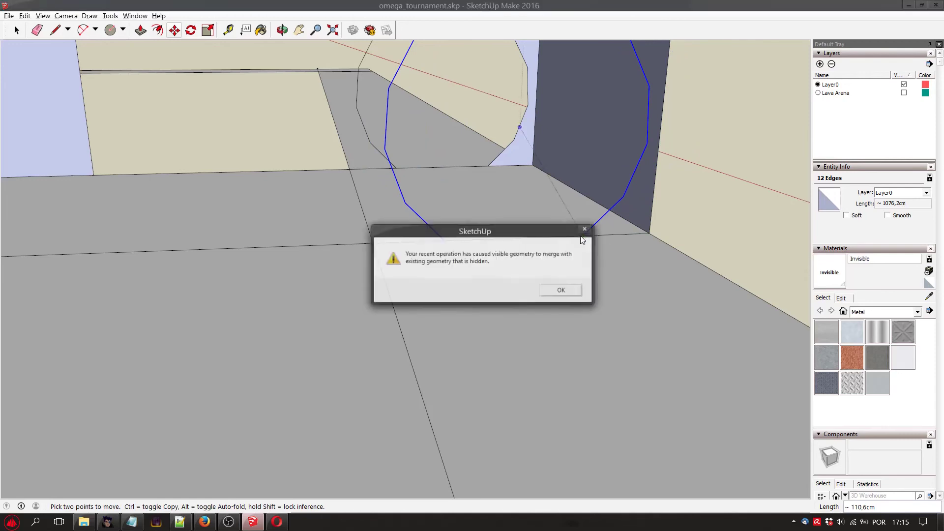
left_click(558, 291)
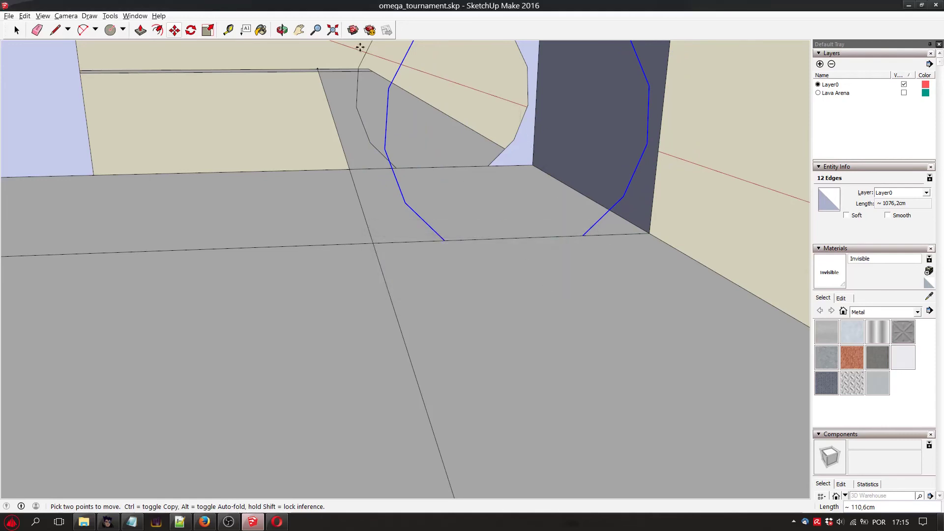
left_click(55, 30)
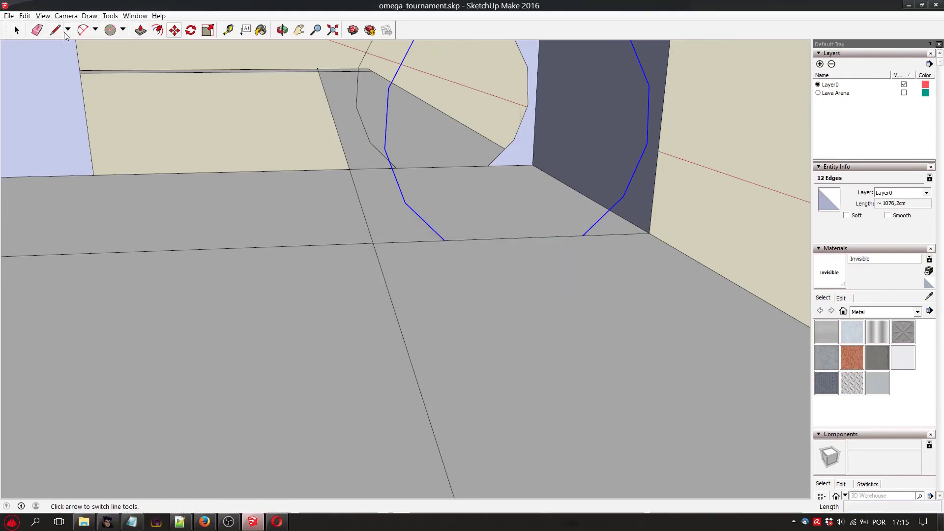
left_click(396, 168)
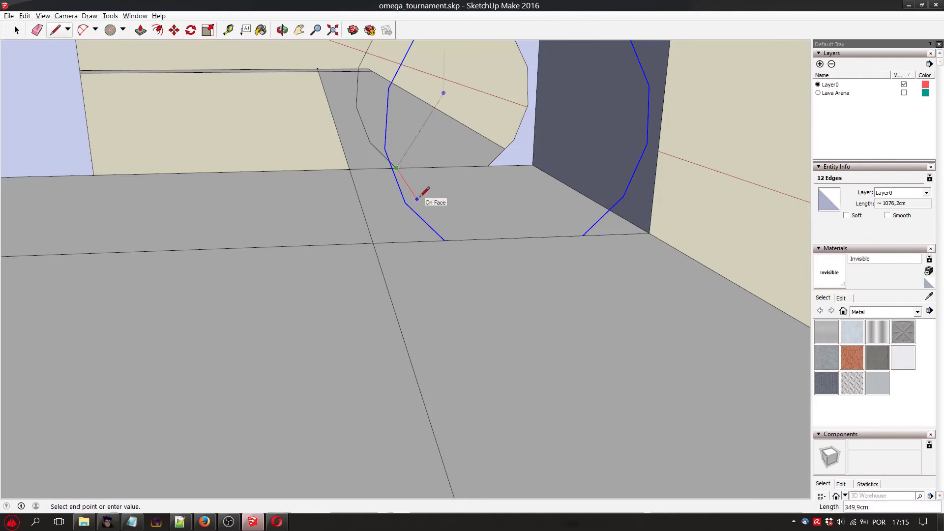
key("Escape")
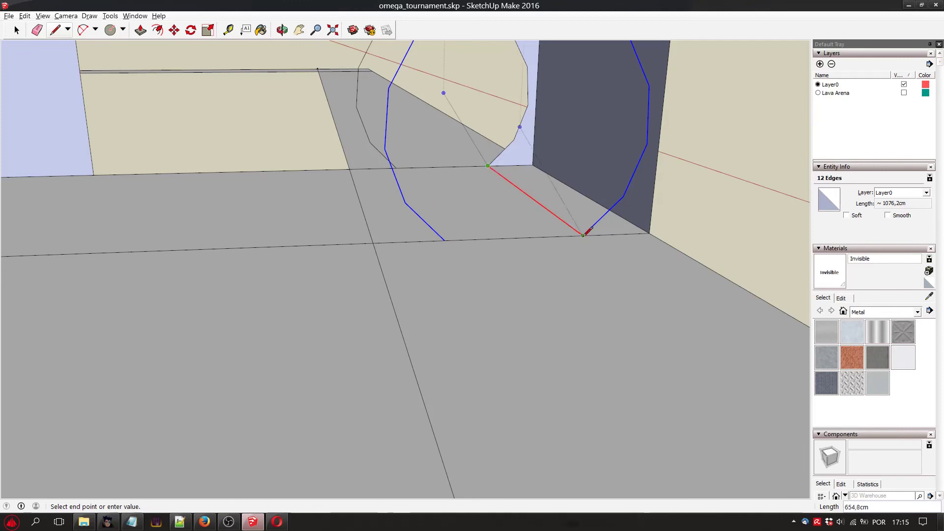
key("Escape")
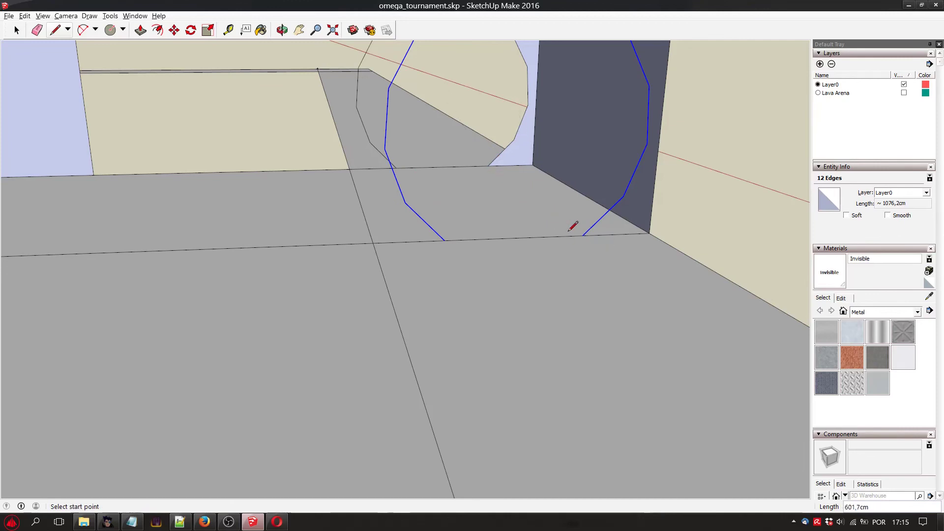
Unhide all hidden geometry so the wall's front face is back behind the pasted opening outlines.
left_click(300, 31)
scroll(320, 156, "down", 2)
left_click_drag(206, 148, 363, 167)
scroll(339, 156, "down", 2)
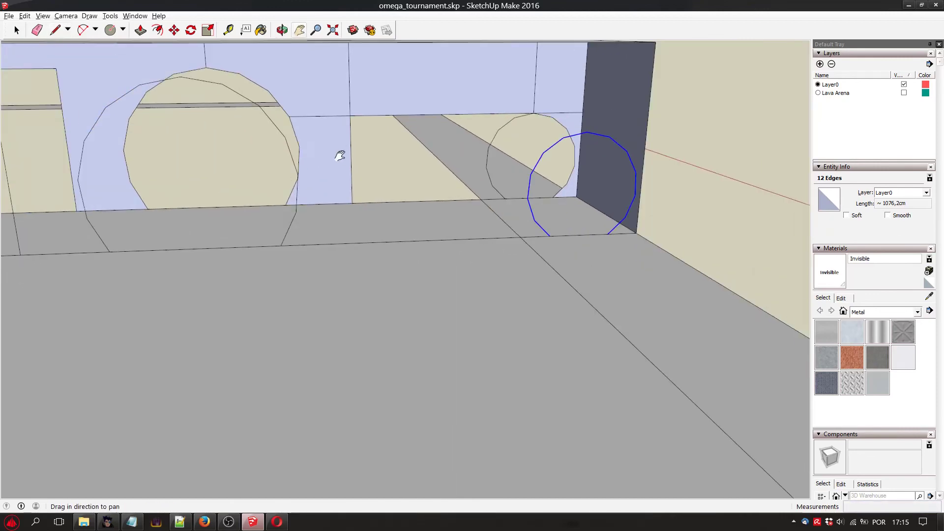
scroll(259, 177, "down", 2)
left_click_drag(259, 177, 421, 226)
scroll(416, 213, "up", 2)
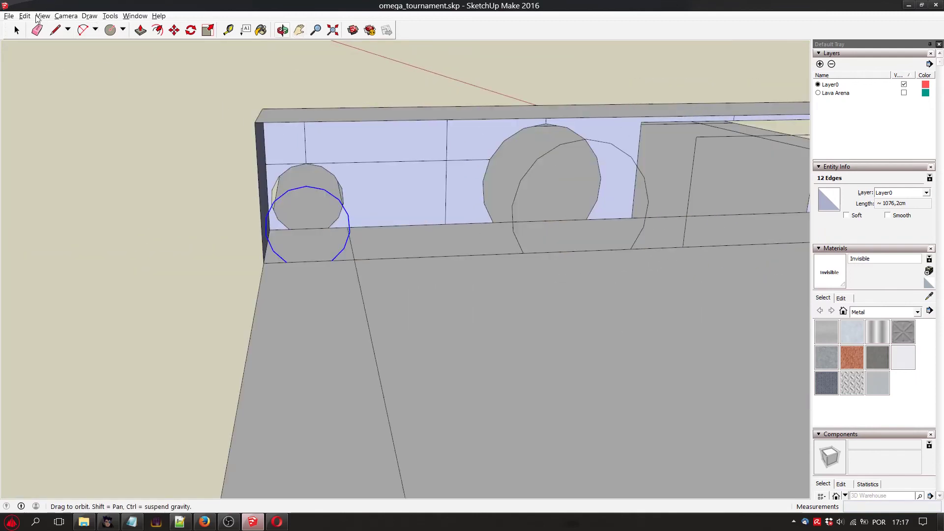
left_click(25, 16)
mouse_move(115, 146)
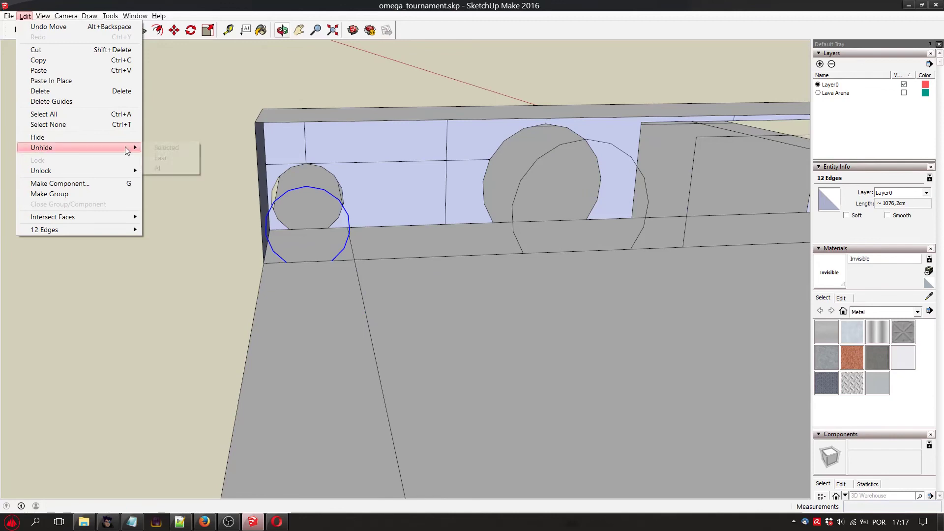
left_click(162, 169)
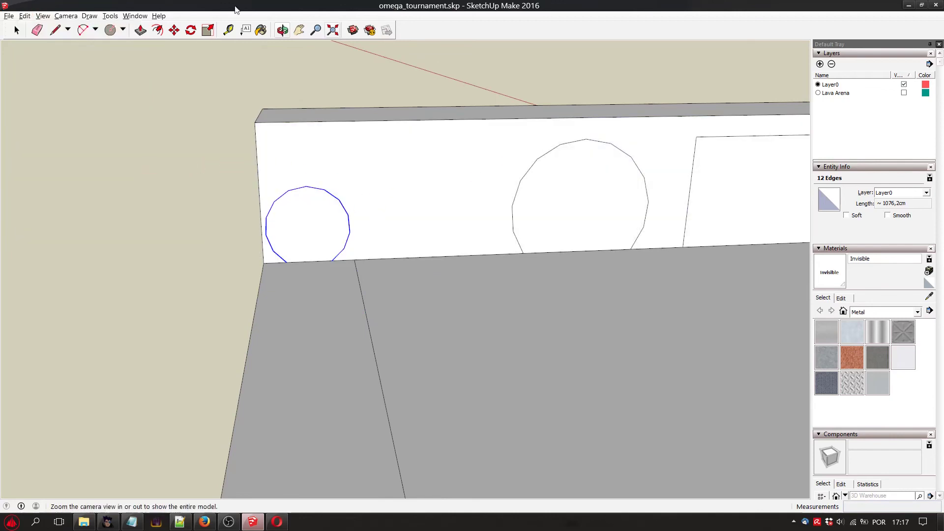
Delete the front-face surfaces filling the small left opening, the large left opening and the central doorway.
left_click(305, 34)
left_click_drag(549, 227, 143, 228)
left_click_drag(598, 184, 392, 221)
left_click_drag(487, 218, 654, 185)
left_click_drag(222, 202, 463, 198)
left_click_drag(214, 186, 276, 190)
key("space")
left_click(180, 208)
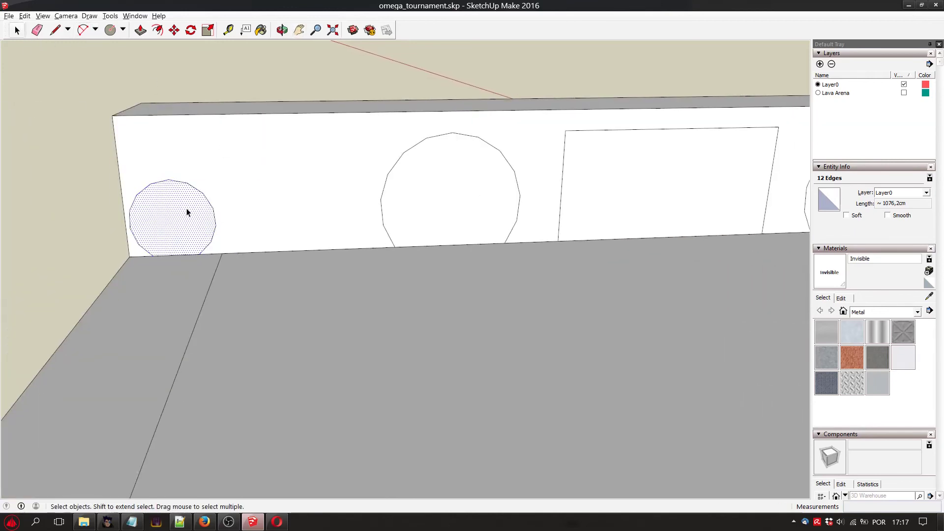
key("Delete")
left_click(499, 193)
key("Delete")
left_click(649, 190)
key("Delete")
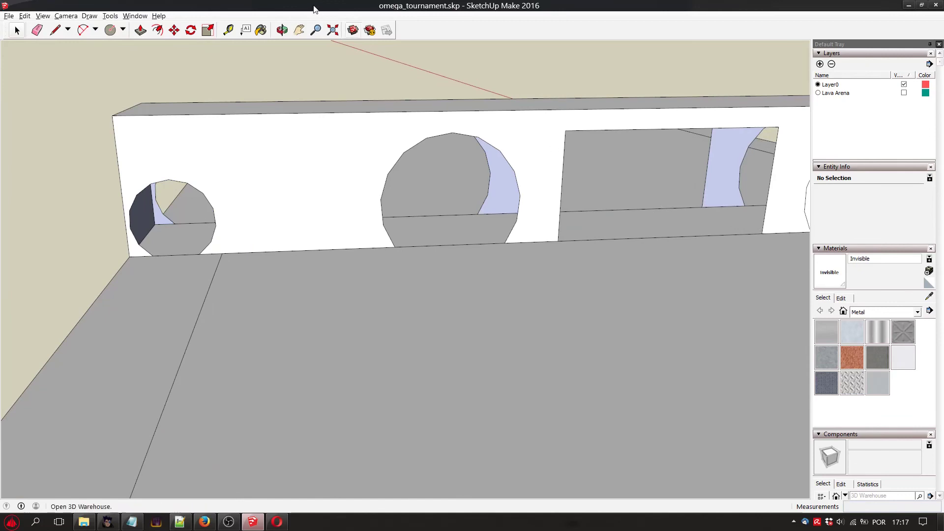
Delete the front-face surfaces filling the large and small openings right of the doorway.
left_click(316, 30)
left_click_drag(619, 182, 499, 120)
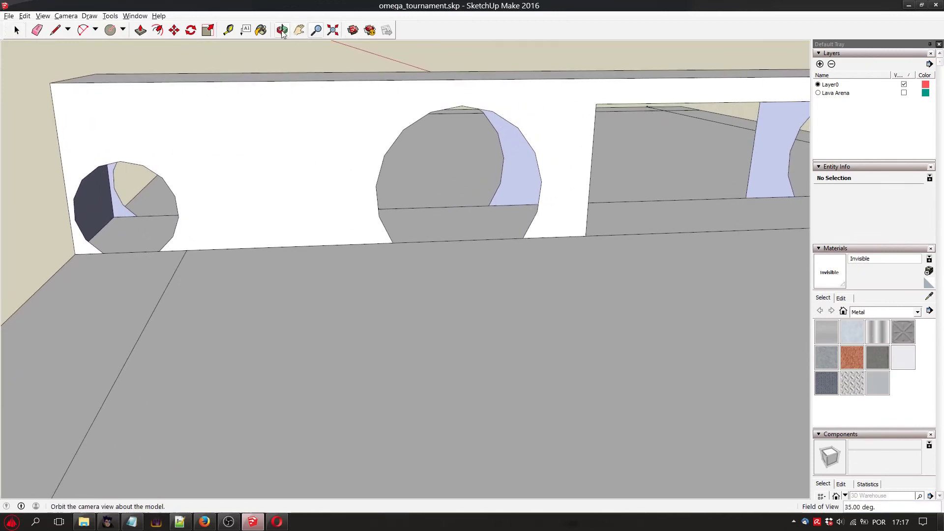
left_click(299, 30)
left_click_drag(571, 132, 148, 154)
left_click_drag(366, 150, 274, 152)
key("space")
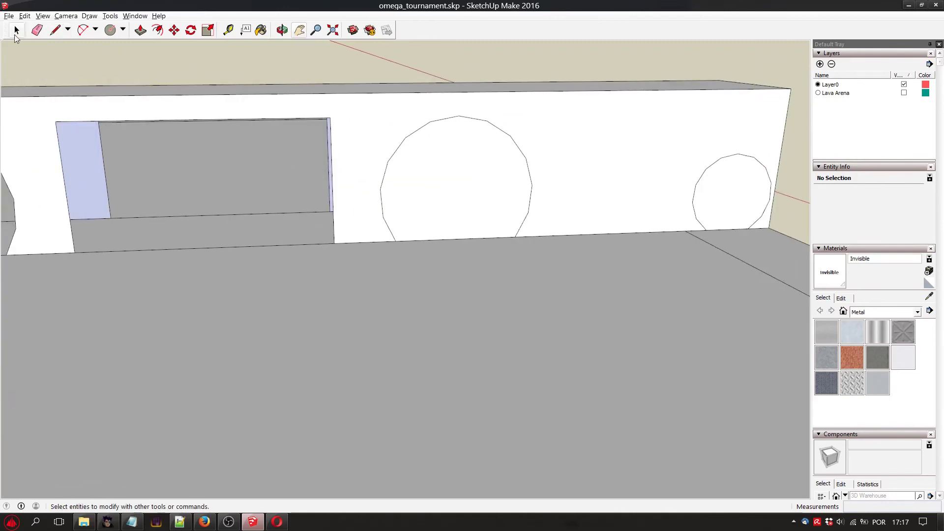
left_click(423, 156)
key("Delete")
left_click(728, 191)
key("Delete")
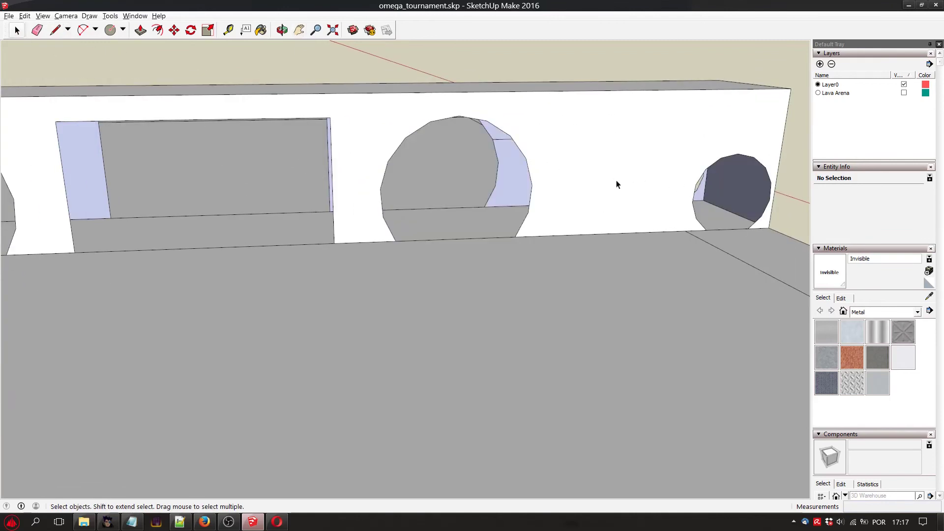
From the wall's opposite side, Push/Pull the far face of the small right opening 654.8 cm through the wall's thickness.
left_click(282, 30)
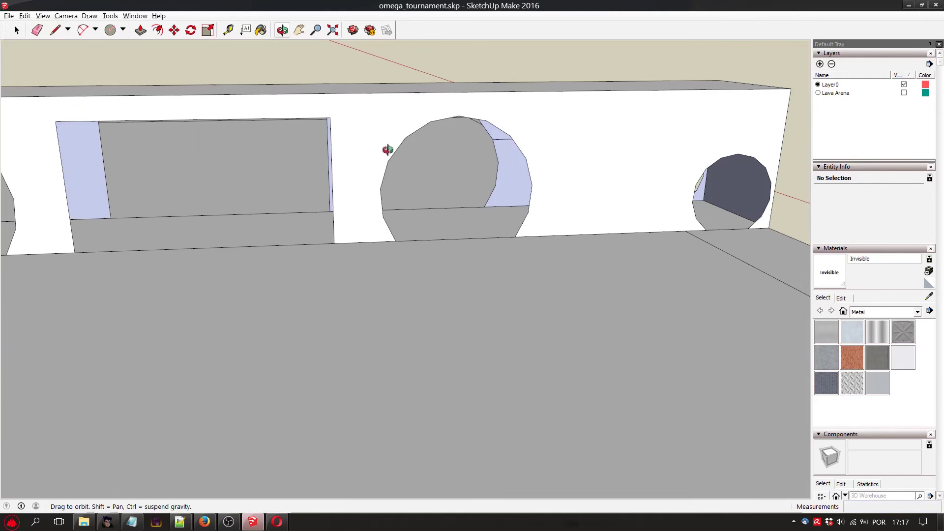
left_click_drag(386, 148, 275, 177)
left_click_drag(237, 97, 145, 198)
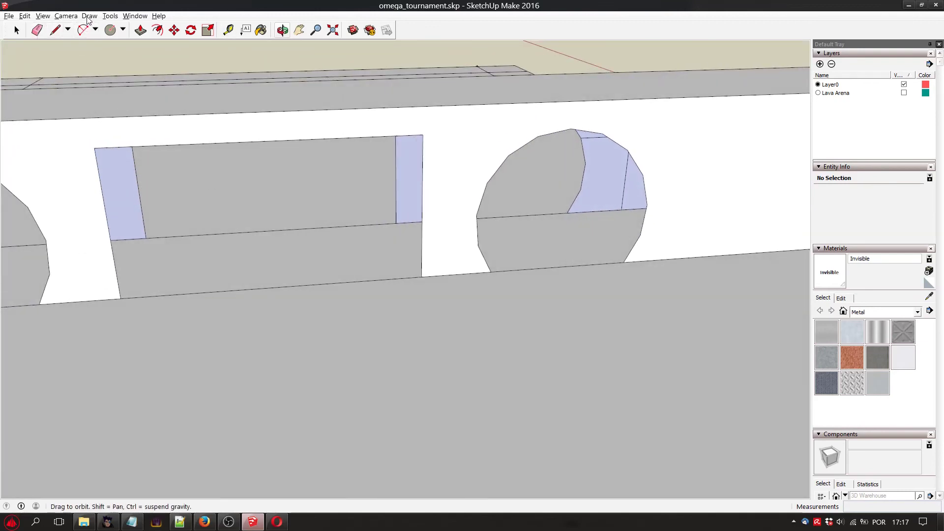
scroll(183, 126, "down", 2)
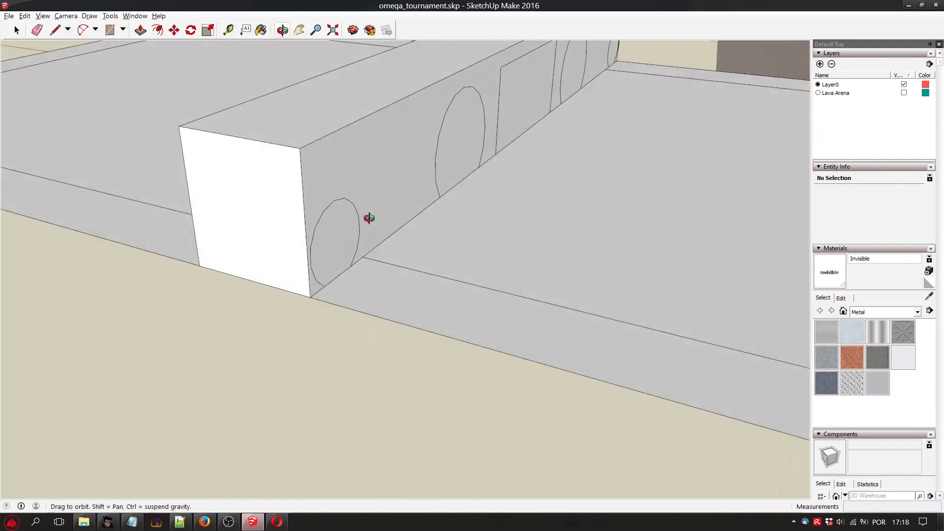
left_click_drag(368, 218, 556, 163)
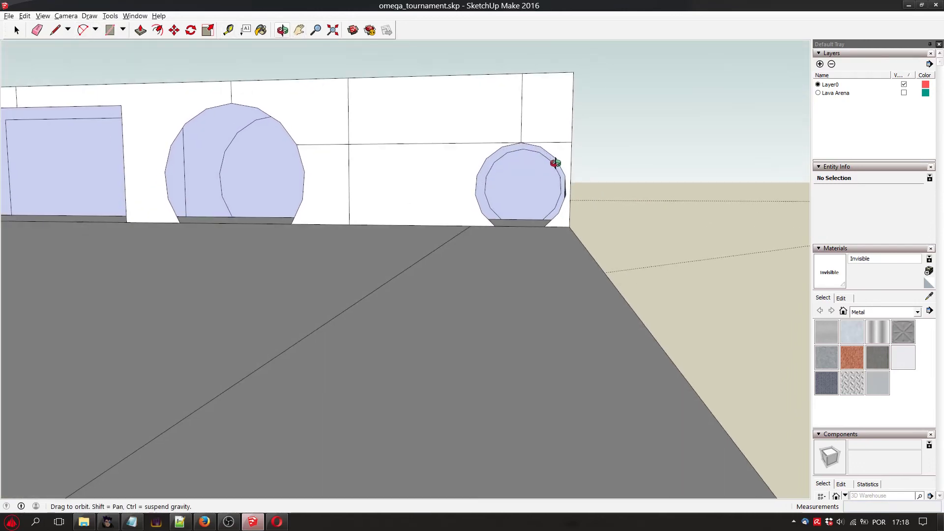
left_click(142, 32)
left_click(526, 187)
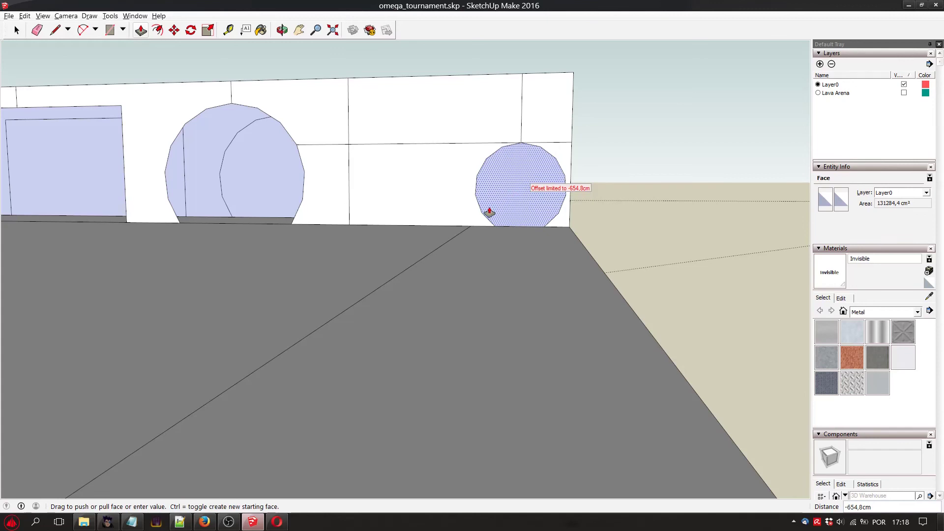
key("Escape")
Delete the face closing the small right opening to leave an open tunnel through the wall.
key("o")
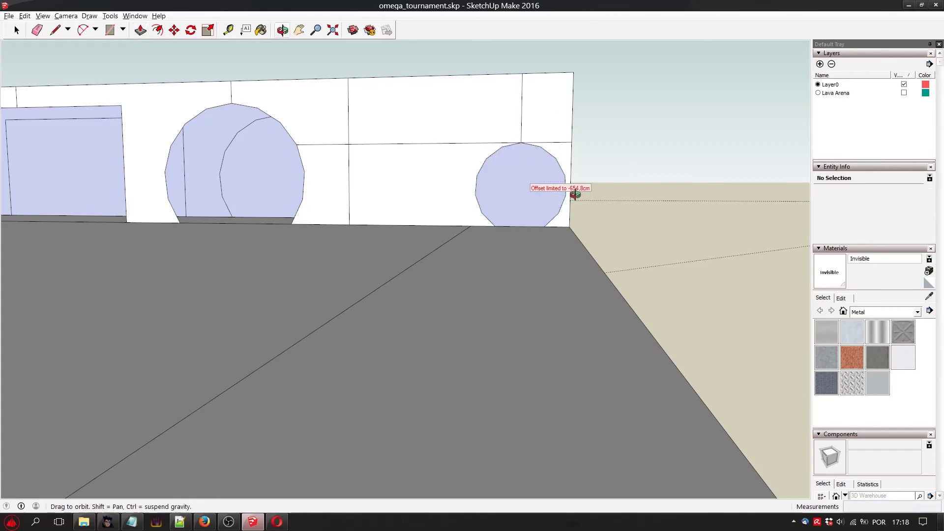
left_click_drag(575, 195, 473, 219)
mouse_move(320, 226)
left_mouse_down()
mouse_move(154, 194)
mouse_move(95, 158)
mouse_move(146, 185)
mouse_move(103, 171)
mouse_move(305, 179)
mouse_move(506, 240)
mouse_move(242, 101)
left_mouse_up()
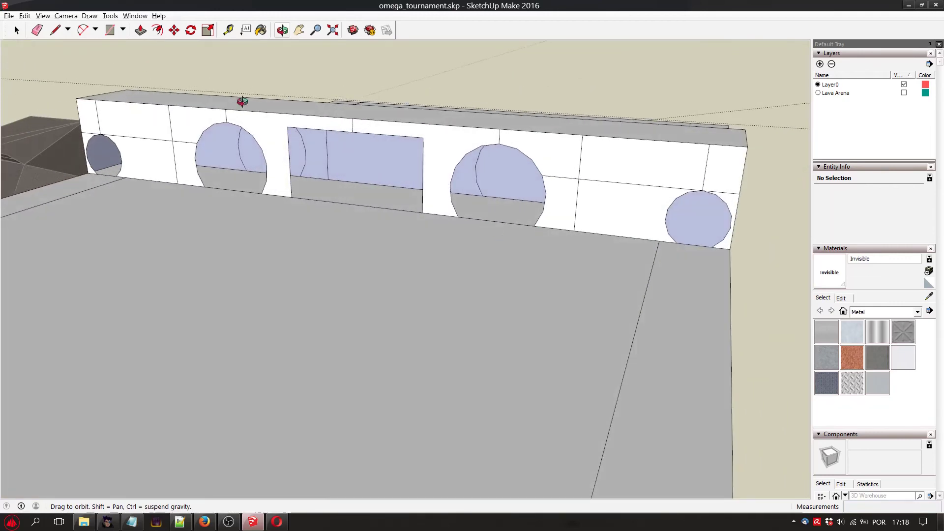
left_click(710, 220)
key("Delete")
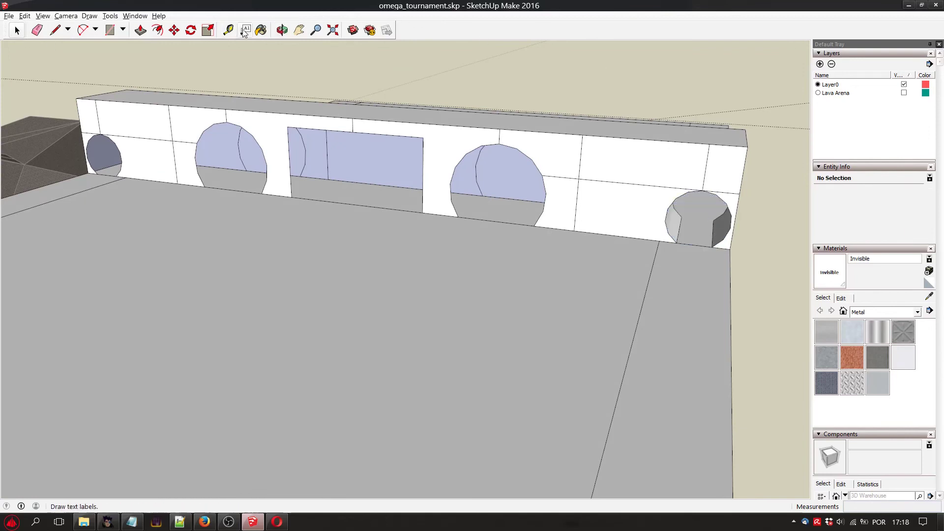
Push/Pull the far faces of the two large round openings and the central doorway 654.8 cm through the wall.
left_click(282, 30)
left_click_drag(443, 196, 633, 216)
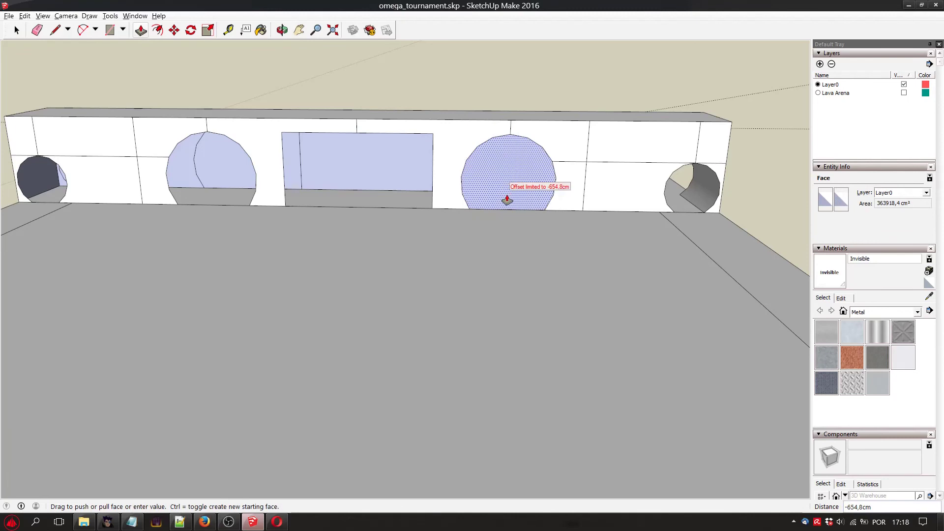
left_click(507, 200)
left_click(363, 163)
left_click(228, 168)
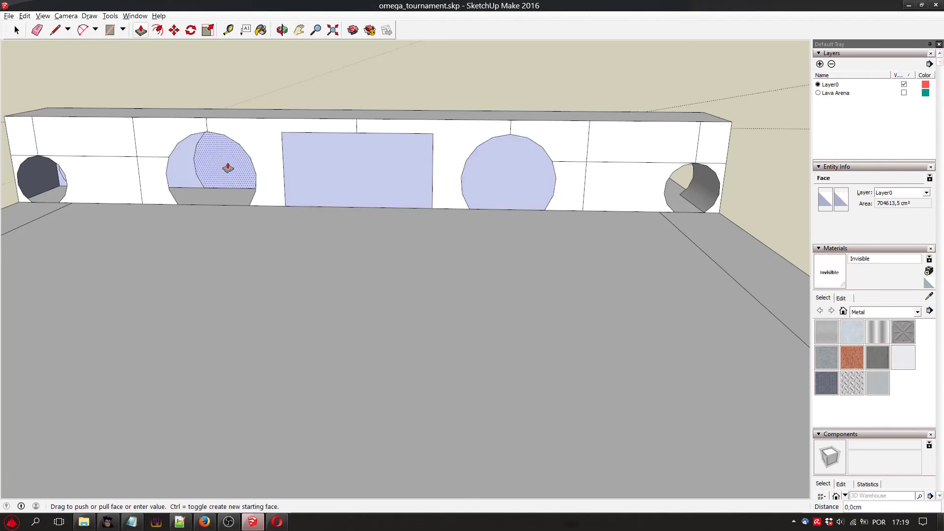
left_click(209, 203)
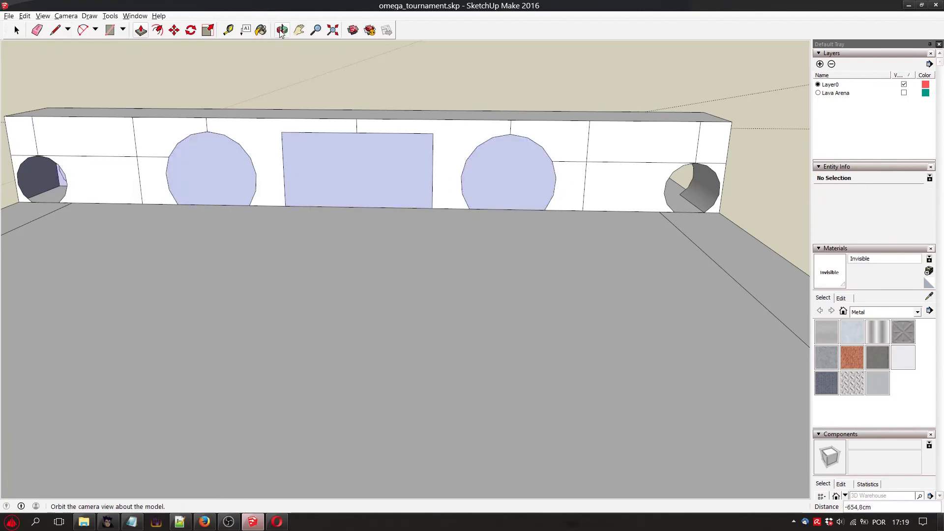
Delete the faces closing the small left opening, the large round openings and the central doorway.
mouse_move(140, 115)
left_mouse_down()
mouse_move(241, 74)
mouse_move(162, 131)
mouse_move(120, 132)
mouse_move(160, 105)
mouse_move(129, 101)
left_mouse_up()
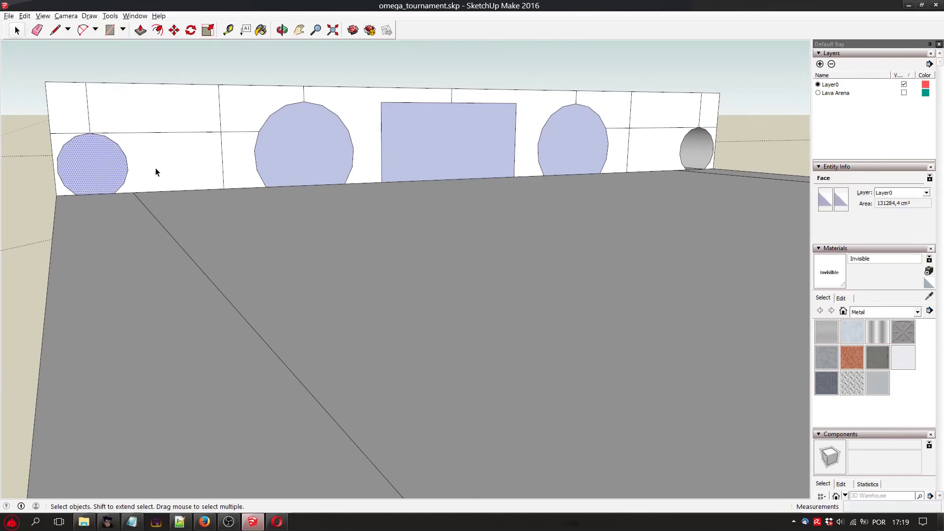
key("Delete")
left_click(310, 147)
key("Delete")
left_click(446, 157)
key("Delete")
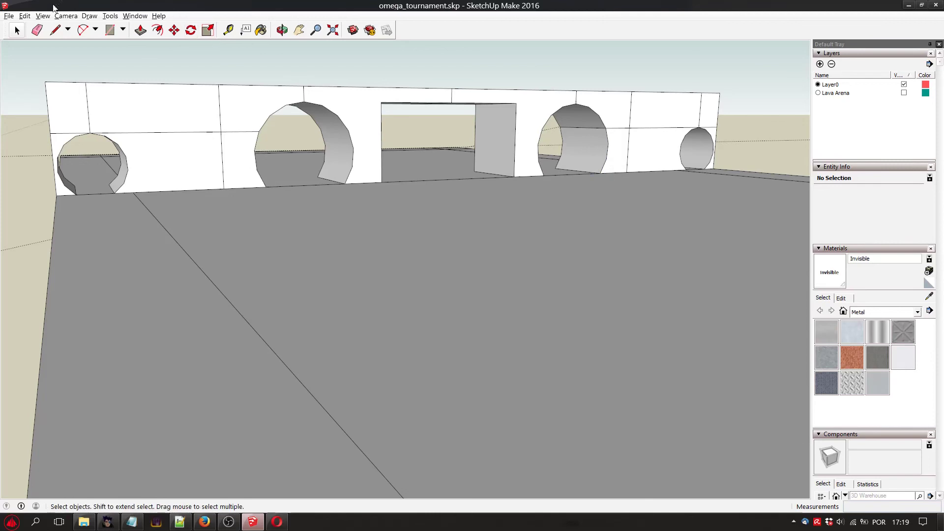
Save the model and export it as a 3D model.
left_click(9, 16)
left_click(20, 49)
left_click(8, 16)
mouse_move(82, 147)
left_click(160, 147)
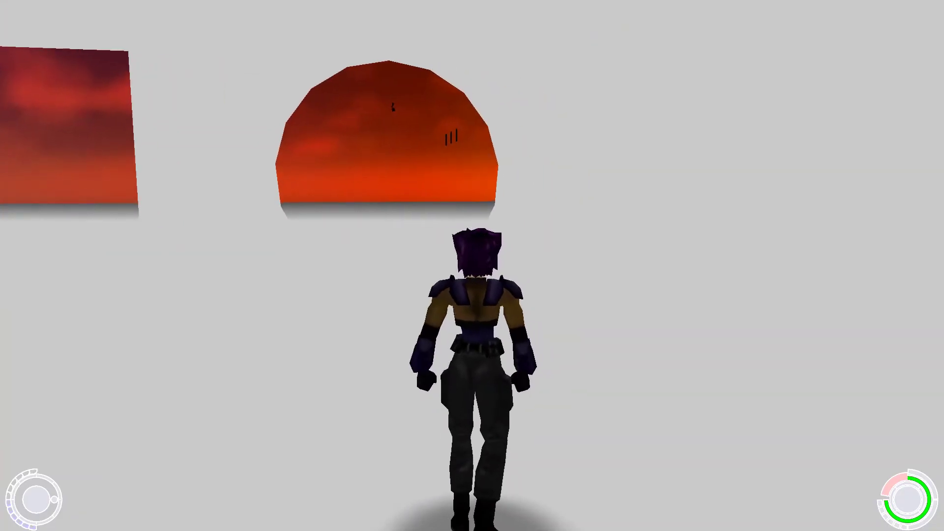
key("w")
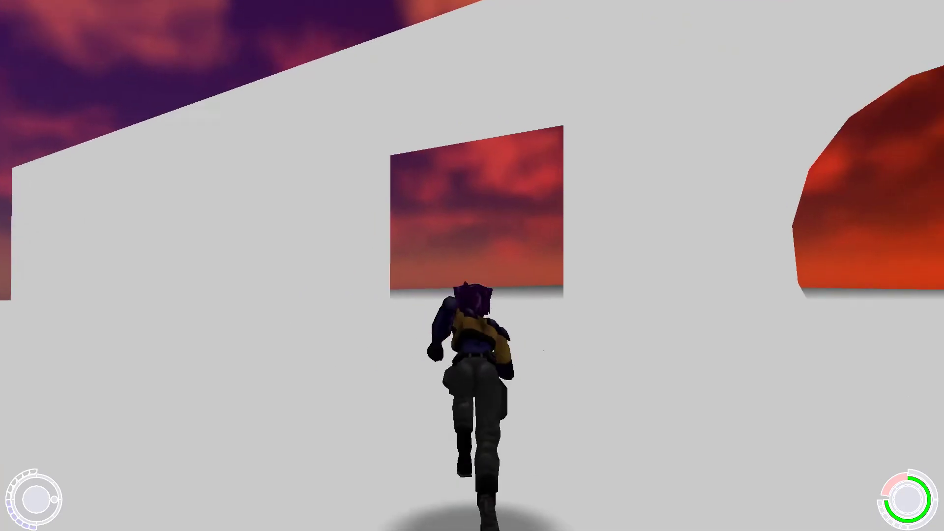
key("d")
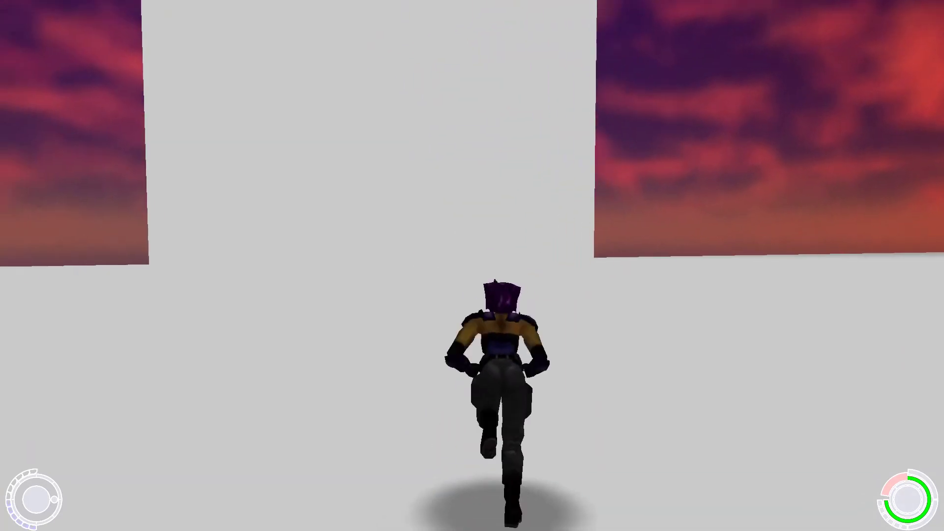
key("a")
key("d")
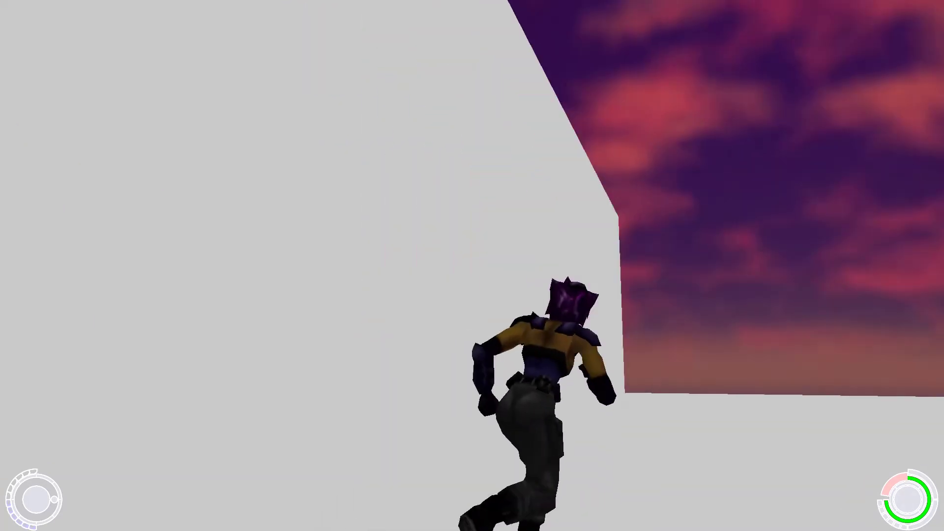
key("a")
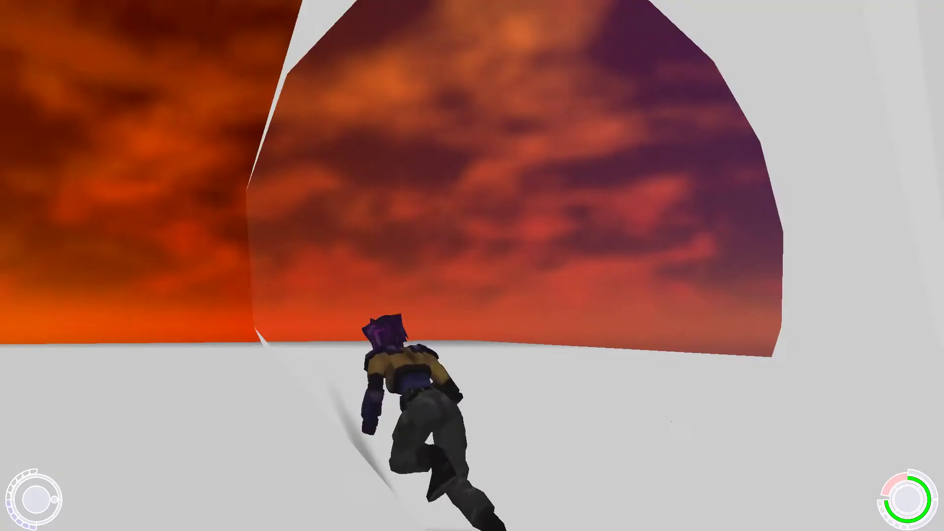
key("a")
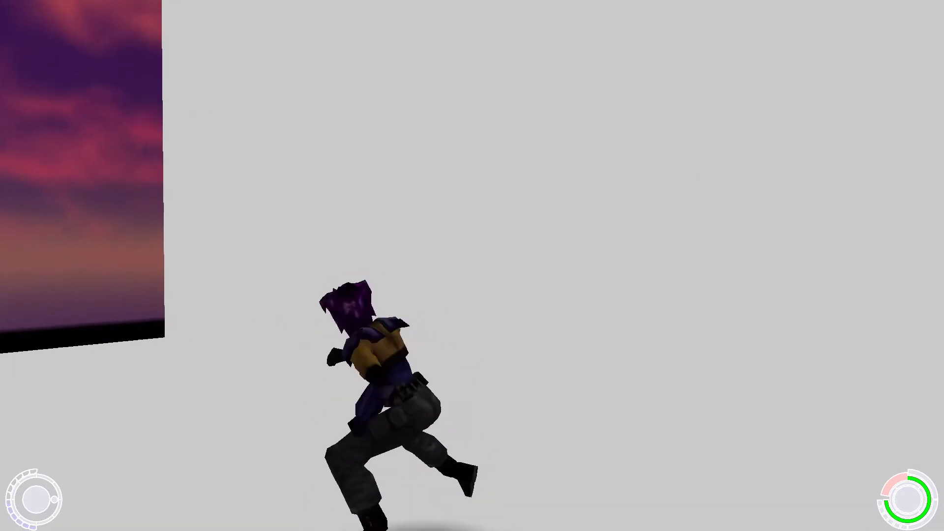
key("a")
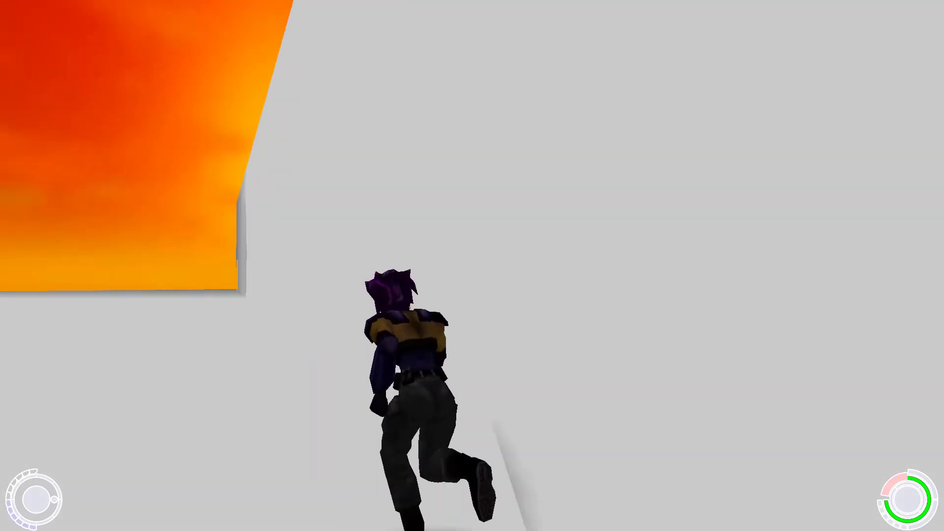
key("a")
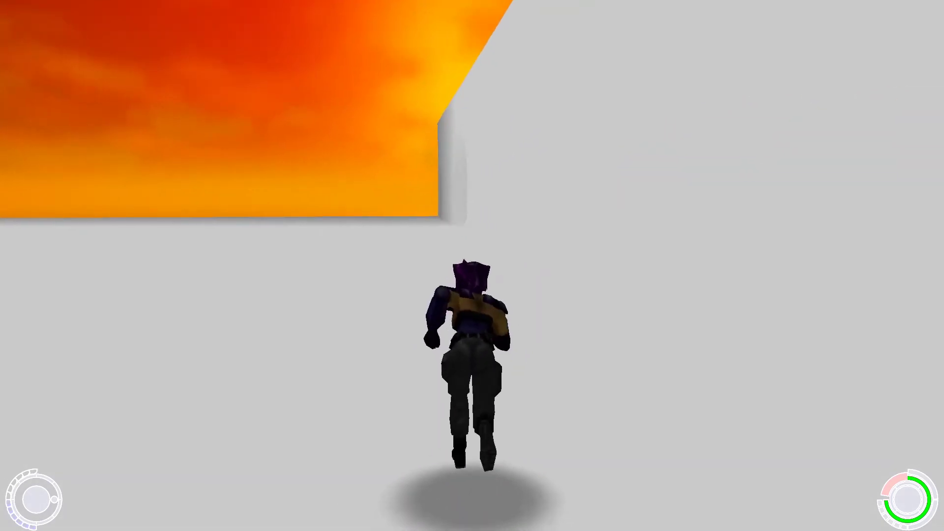
key("d")
key("a")
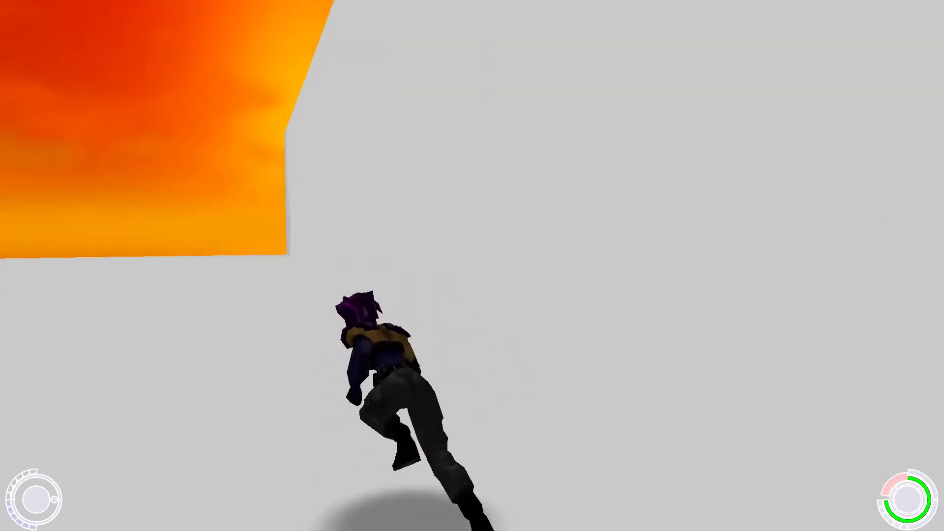
key("a")
key("a")
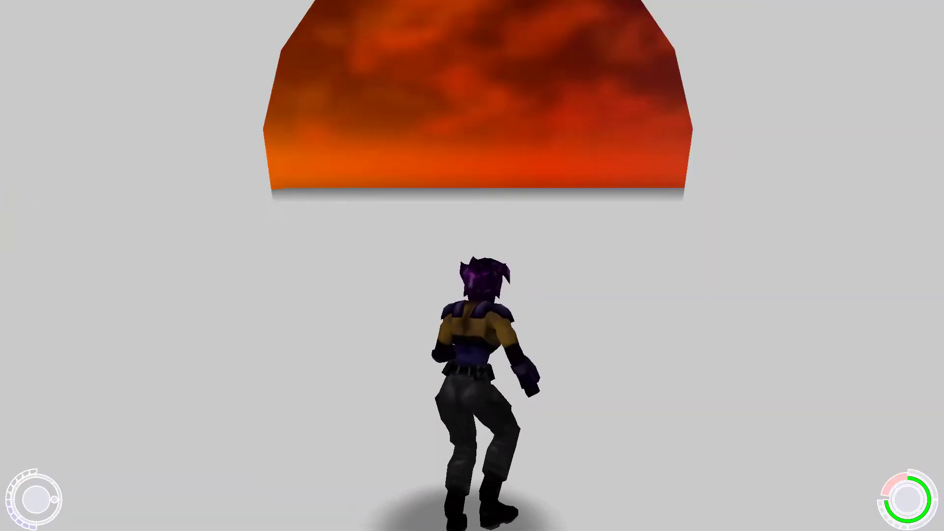
key("w")
key("w")
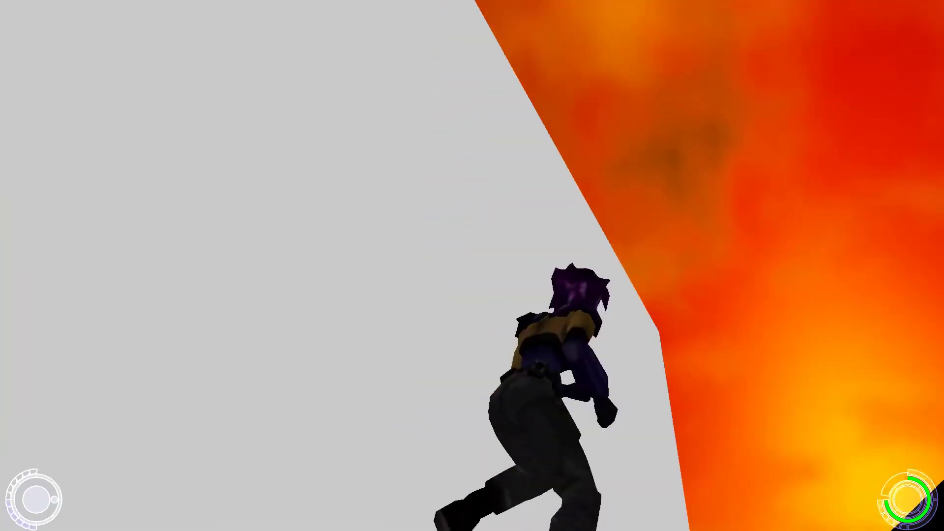
key("w")
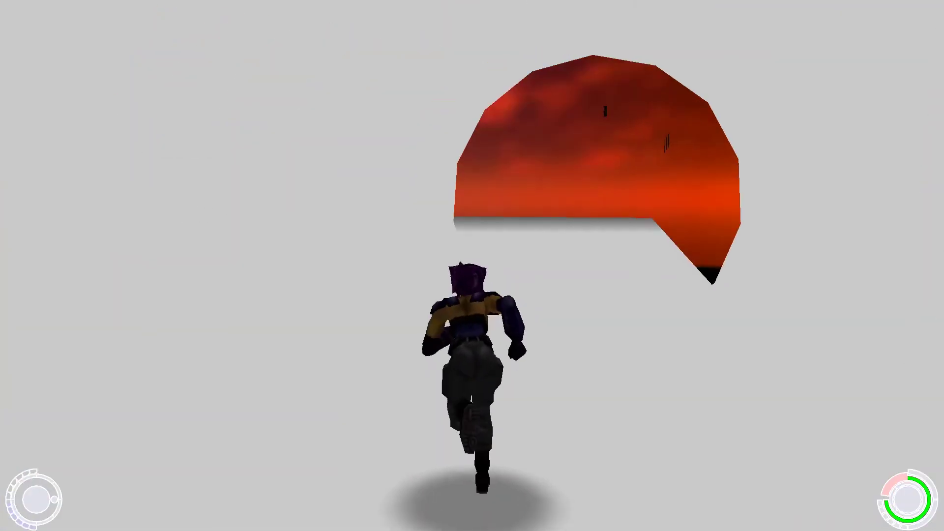
key("w")
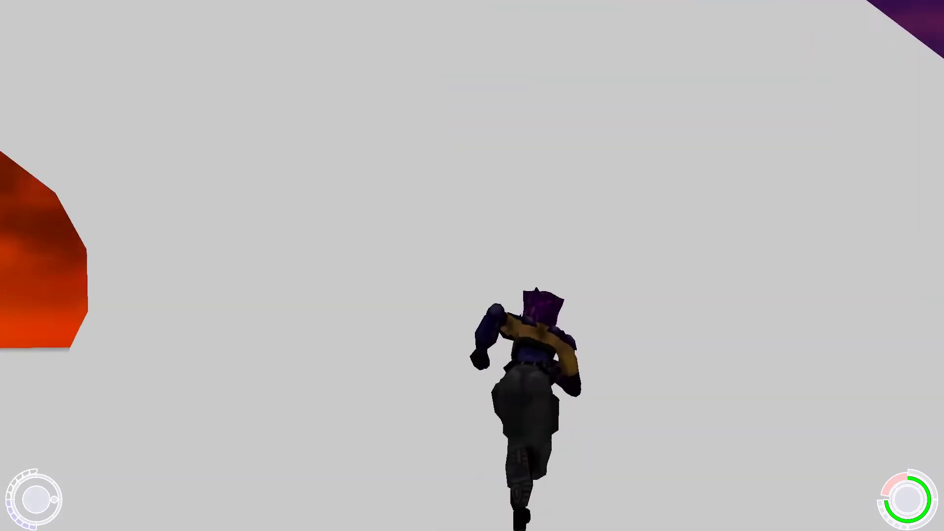
key("w")
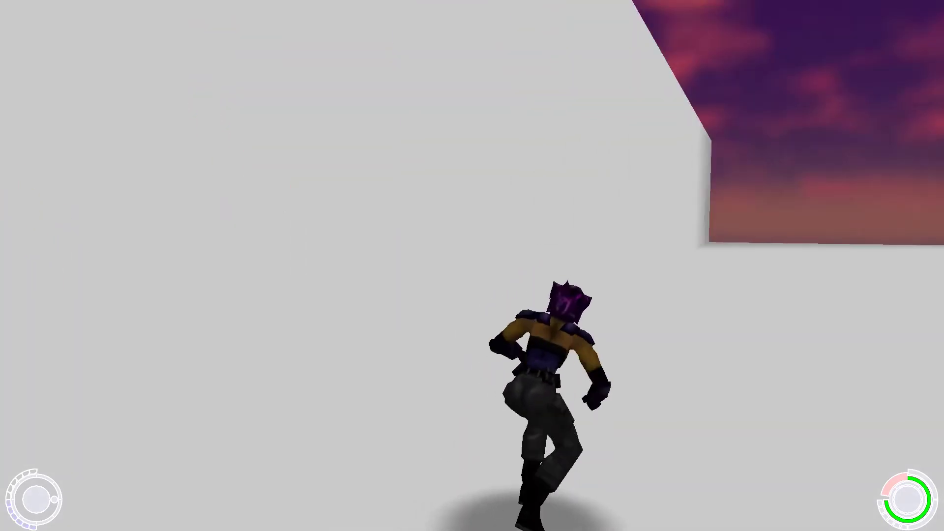
key("w")
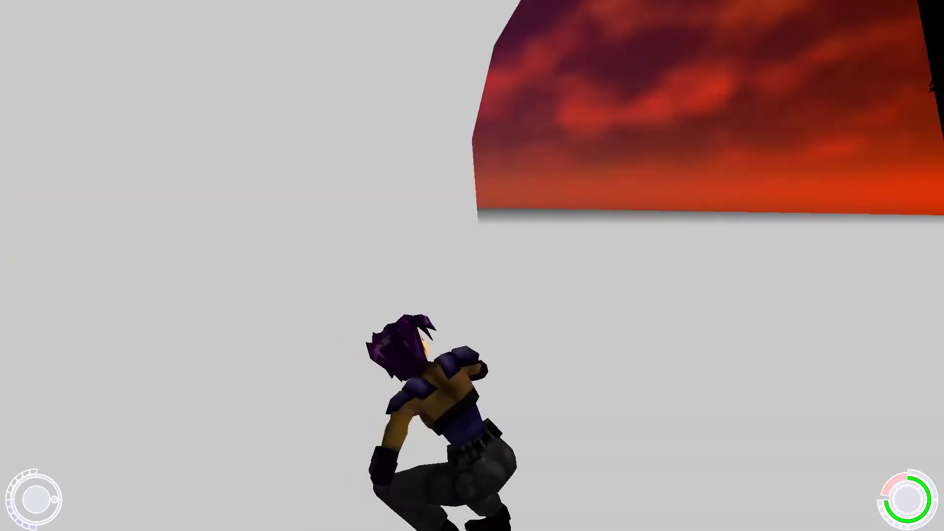
key("w")
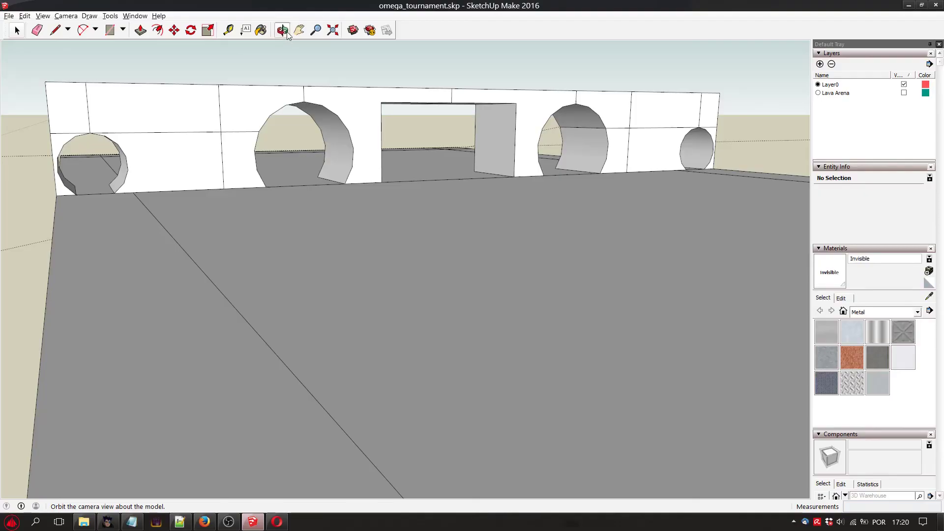
mouse_move(560, 206)
left_mouse_down()
mouse_move(438, 209)
mouse_move(432, 221)
mouse_move(453, 225)
mouse_move(449, 258)
mouse_move(380, 262)
mouse_move(405, 249)
mouse_move(453, 276)
mouse_move(366, 283)
mouse_move(374, 258)
left_mouse_up()
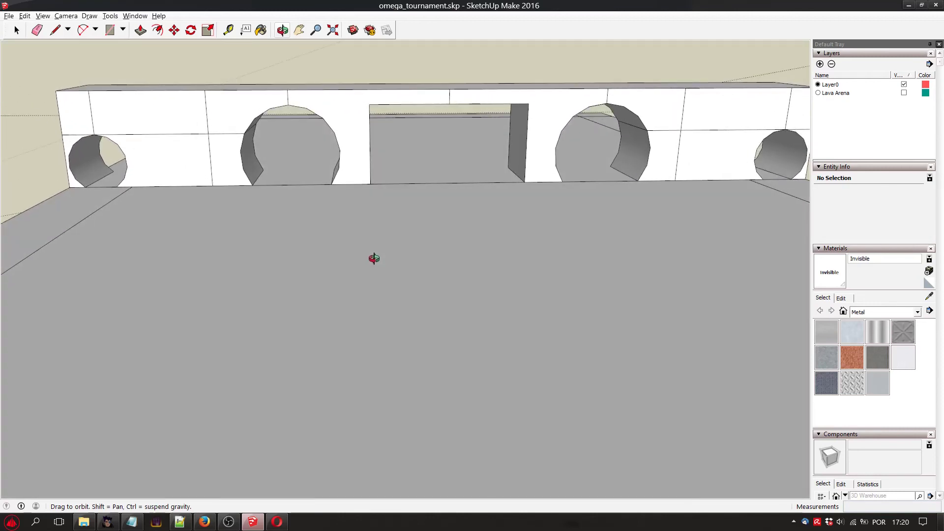